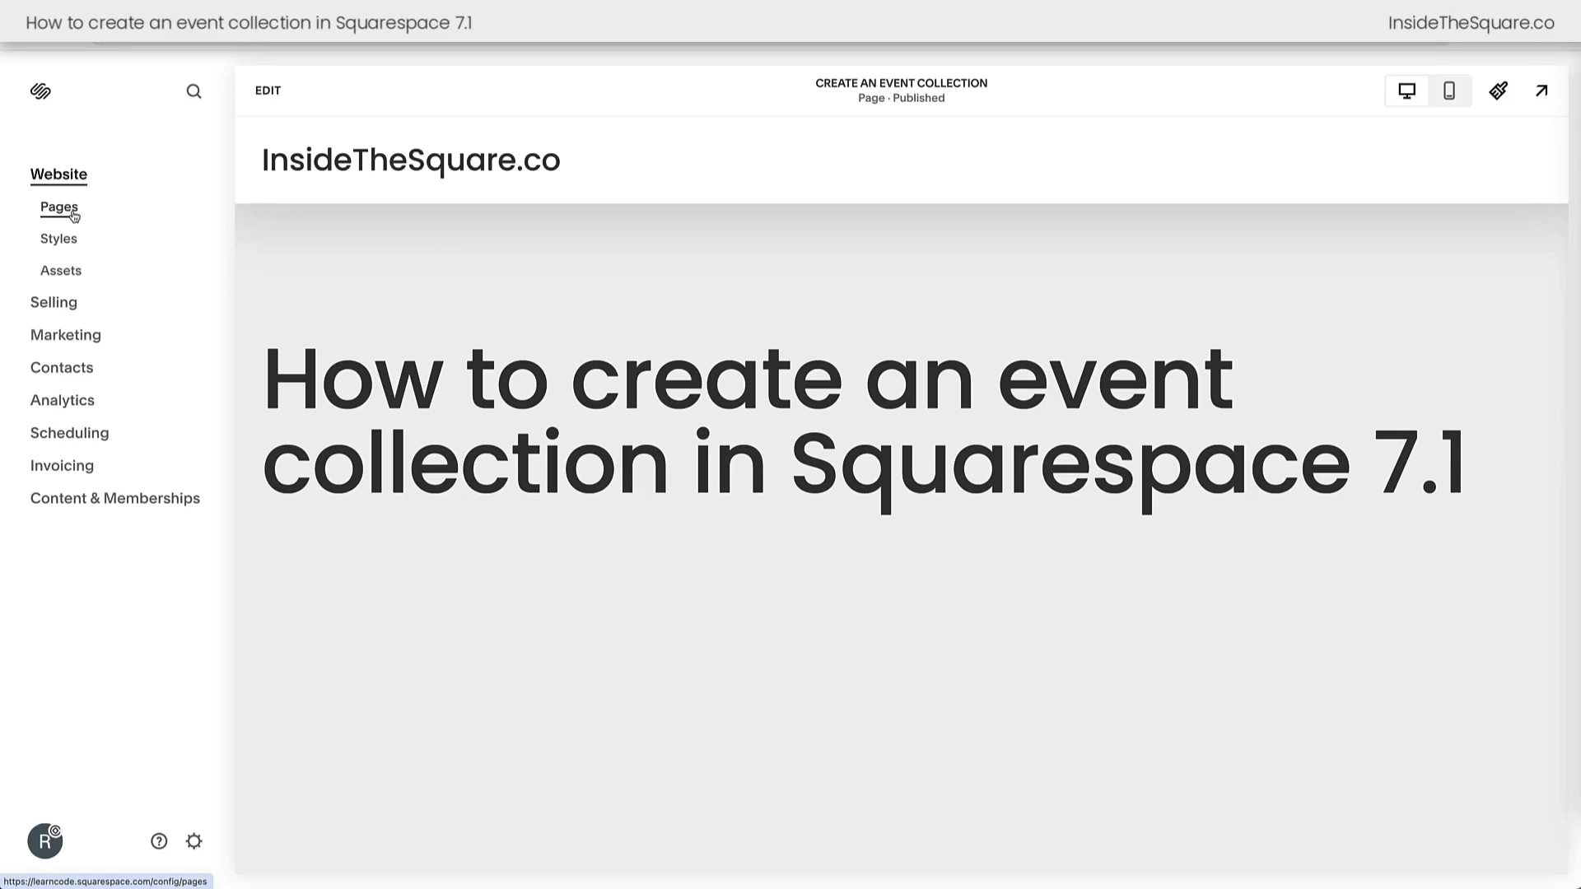
# Step: Add an Events collection page under Not Linked, accept the name Events 1, and open it
pyautogui.click(75, 216)
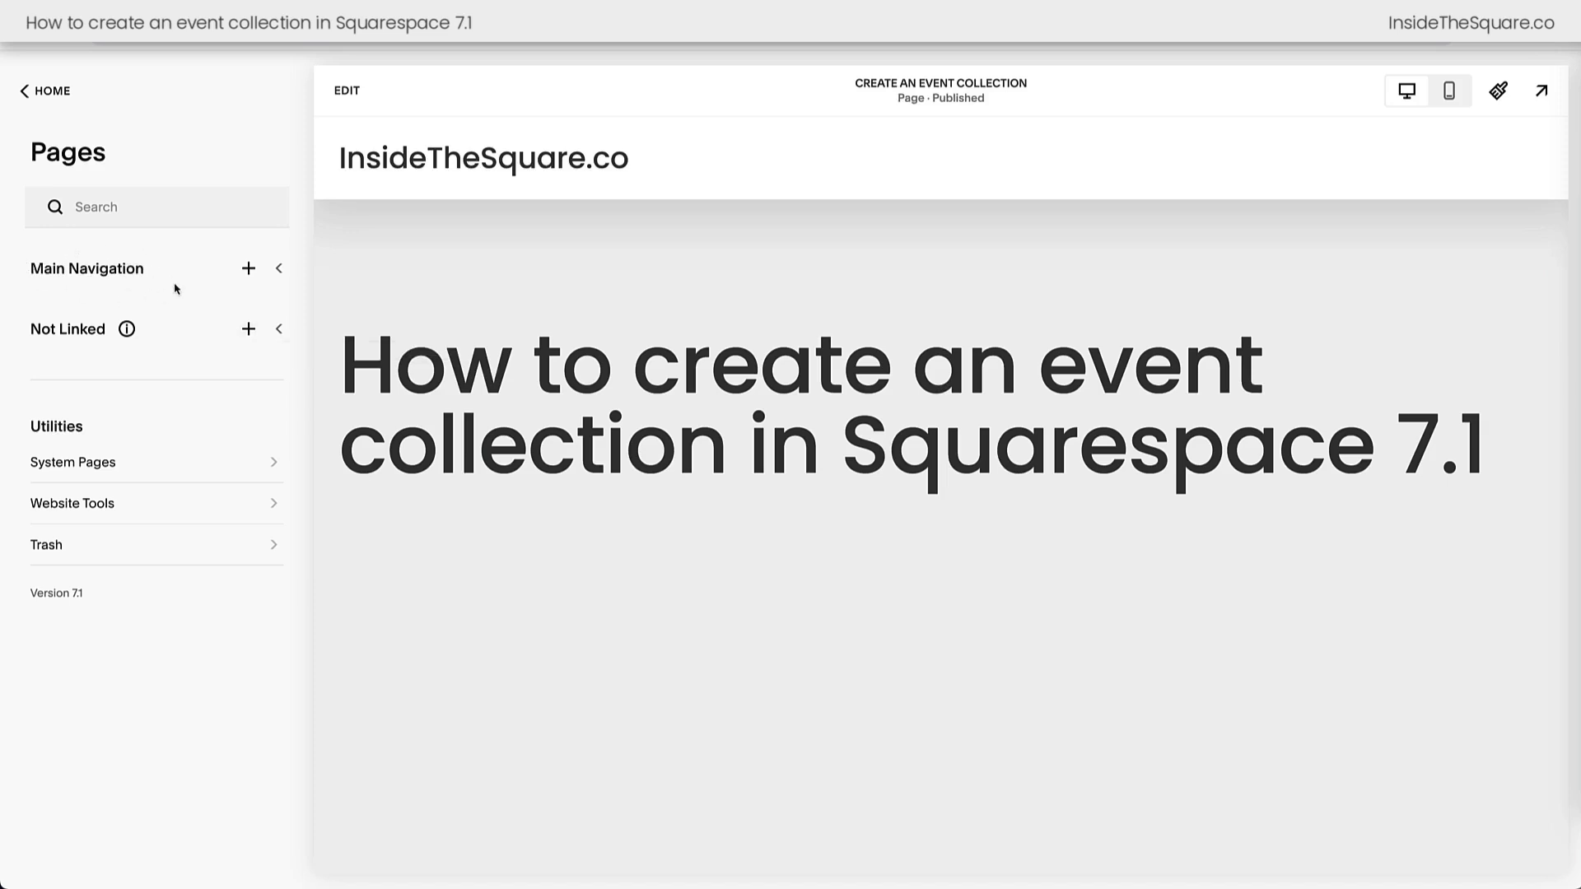
pyautogui.click(249, 330)
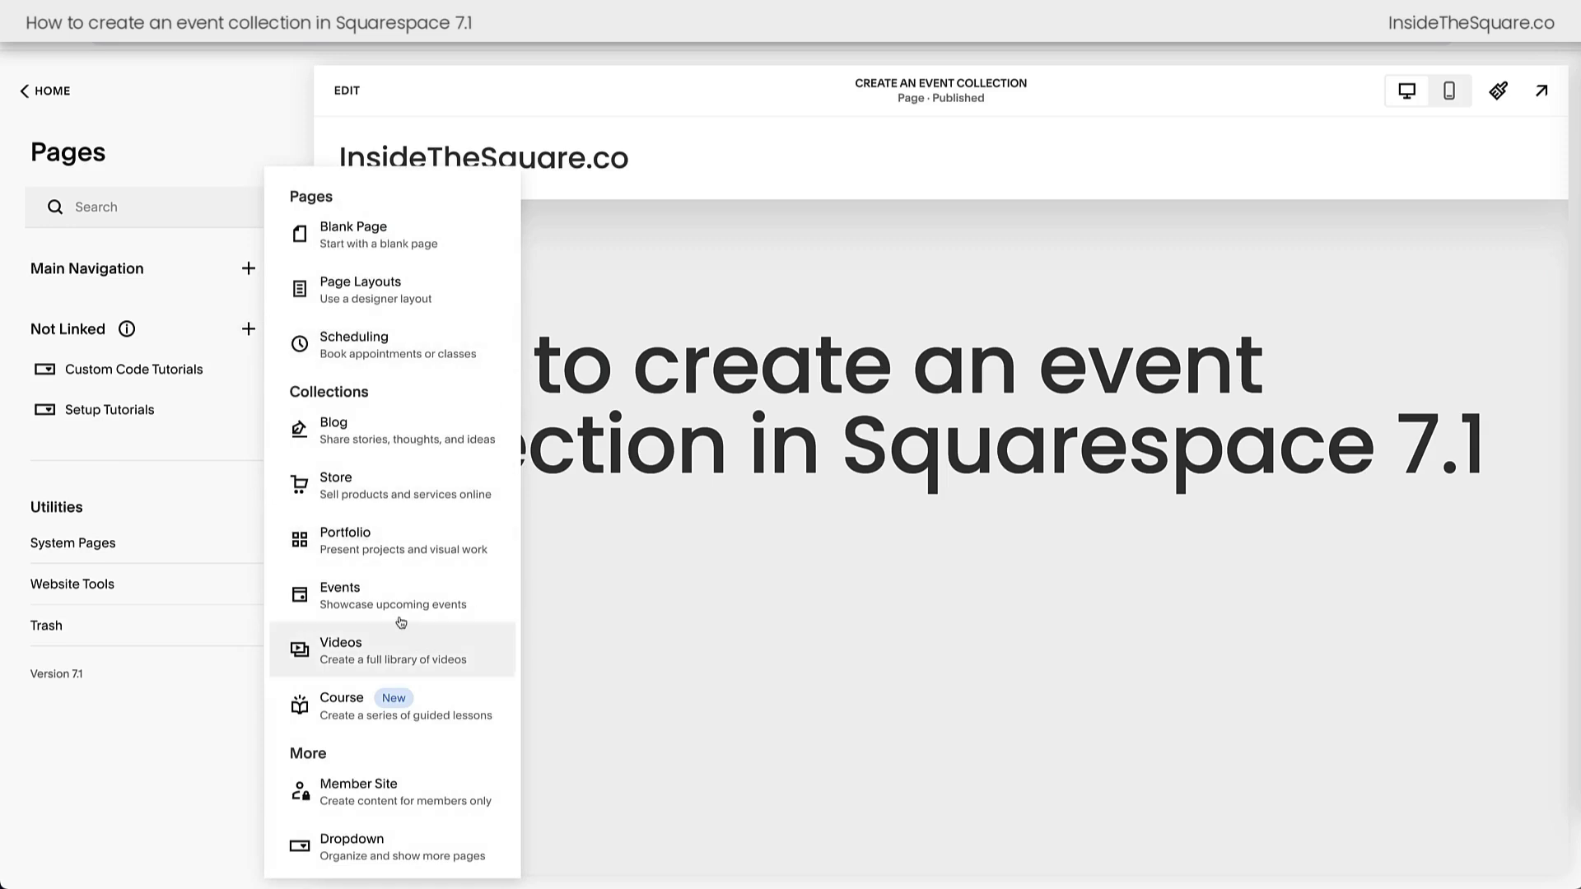
pyautogui.click(455, 605)
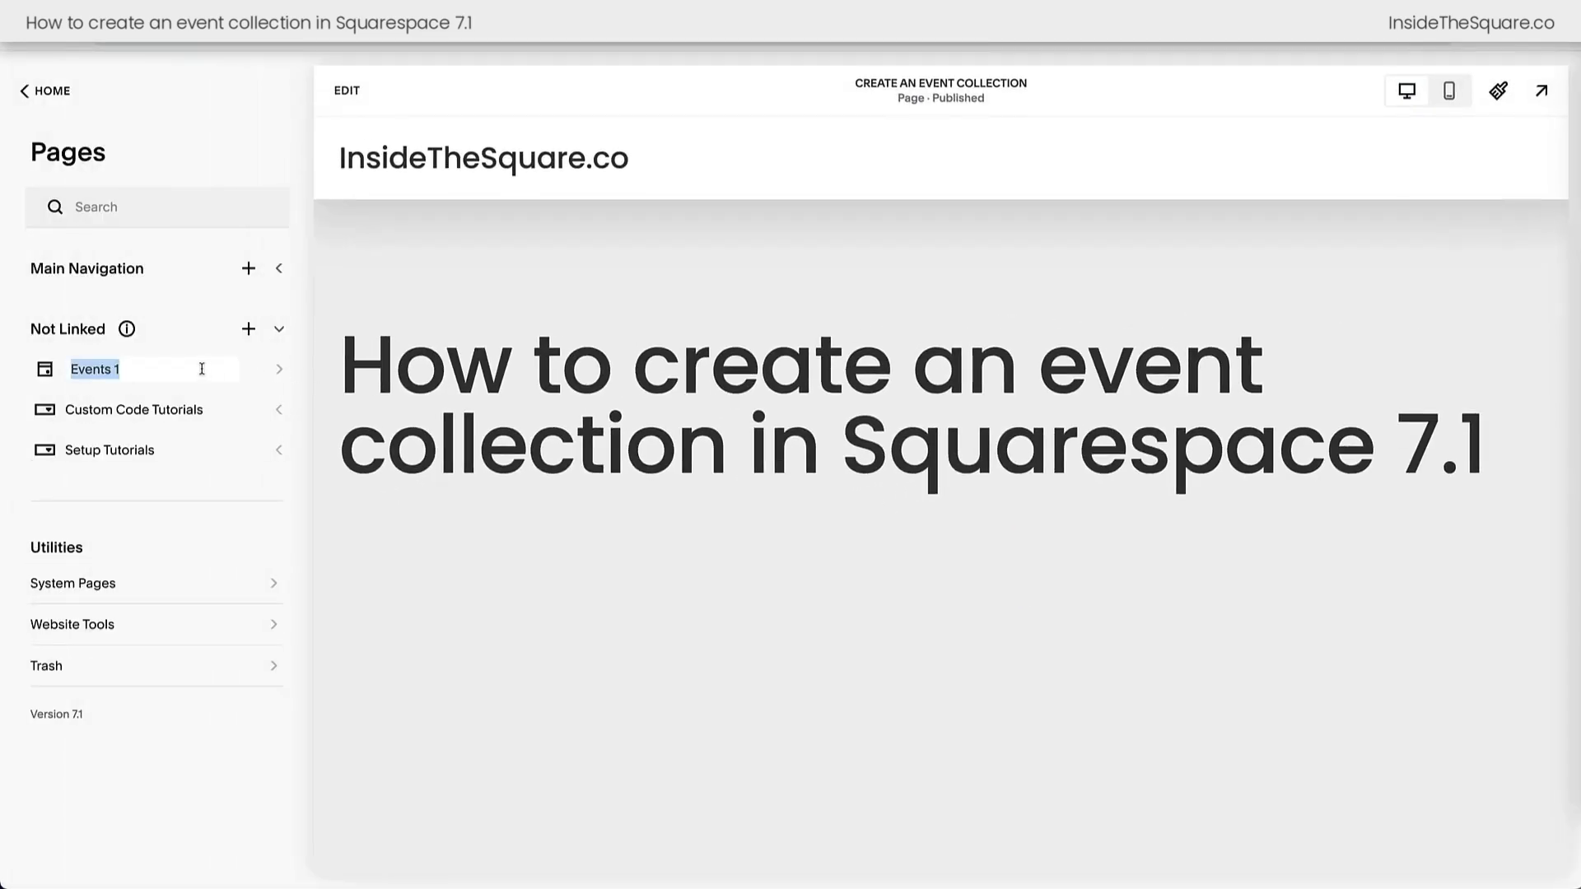
pyautogui.click(205, 369)
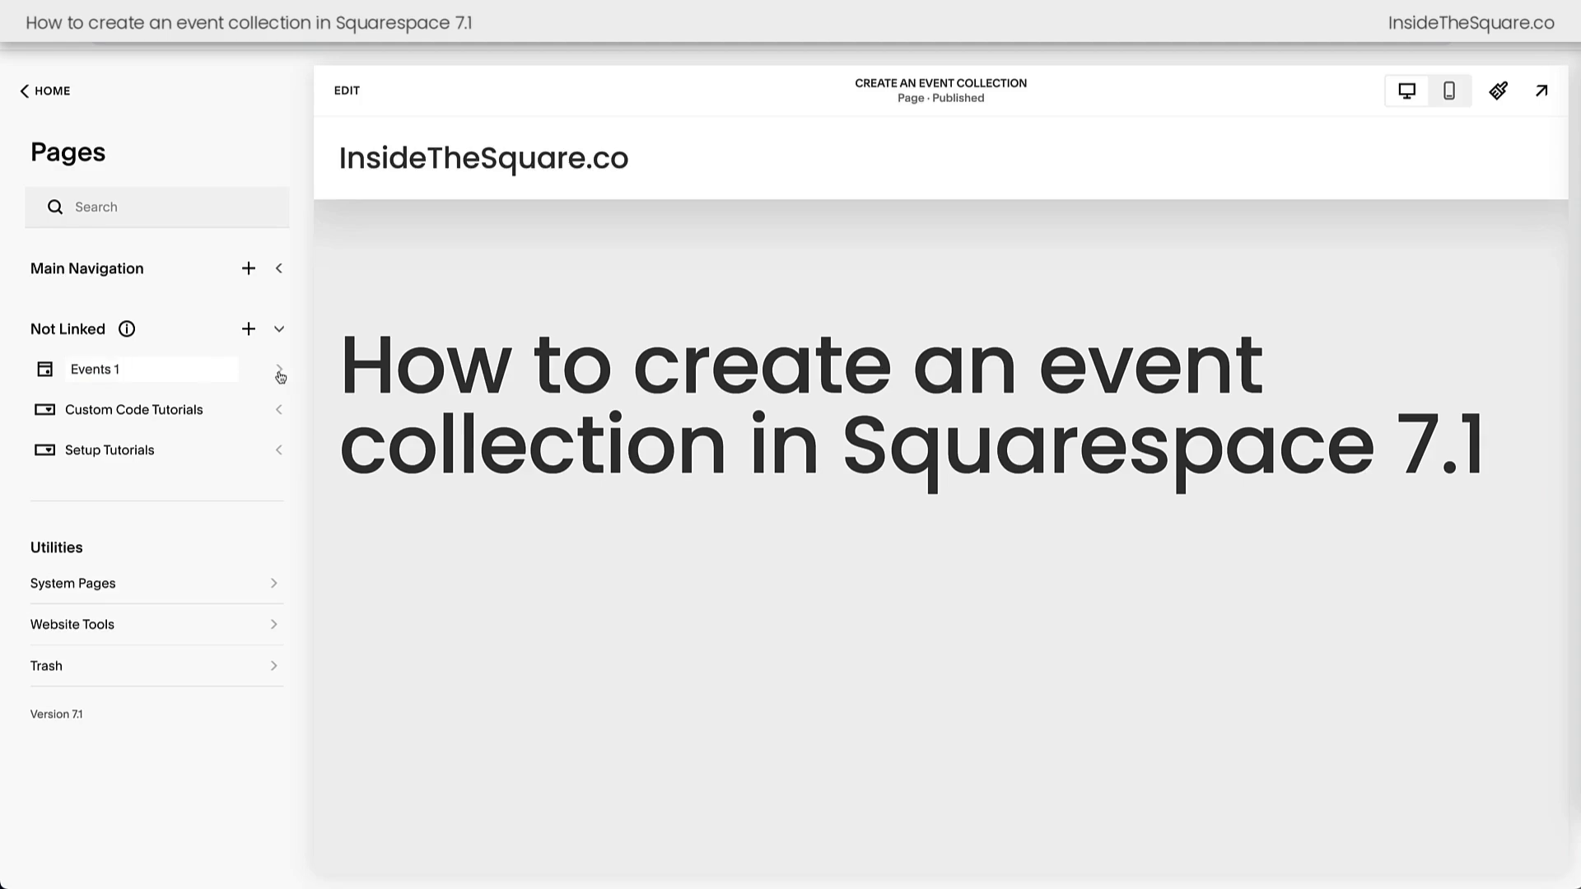
pyautogui.press('Return')
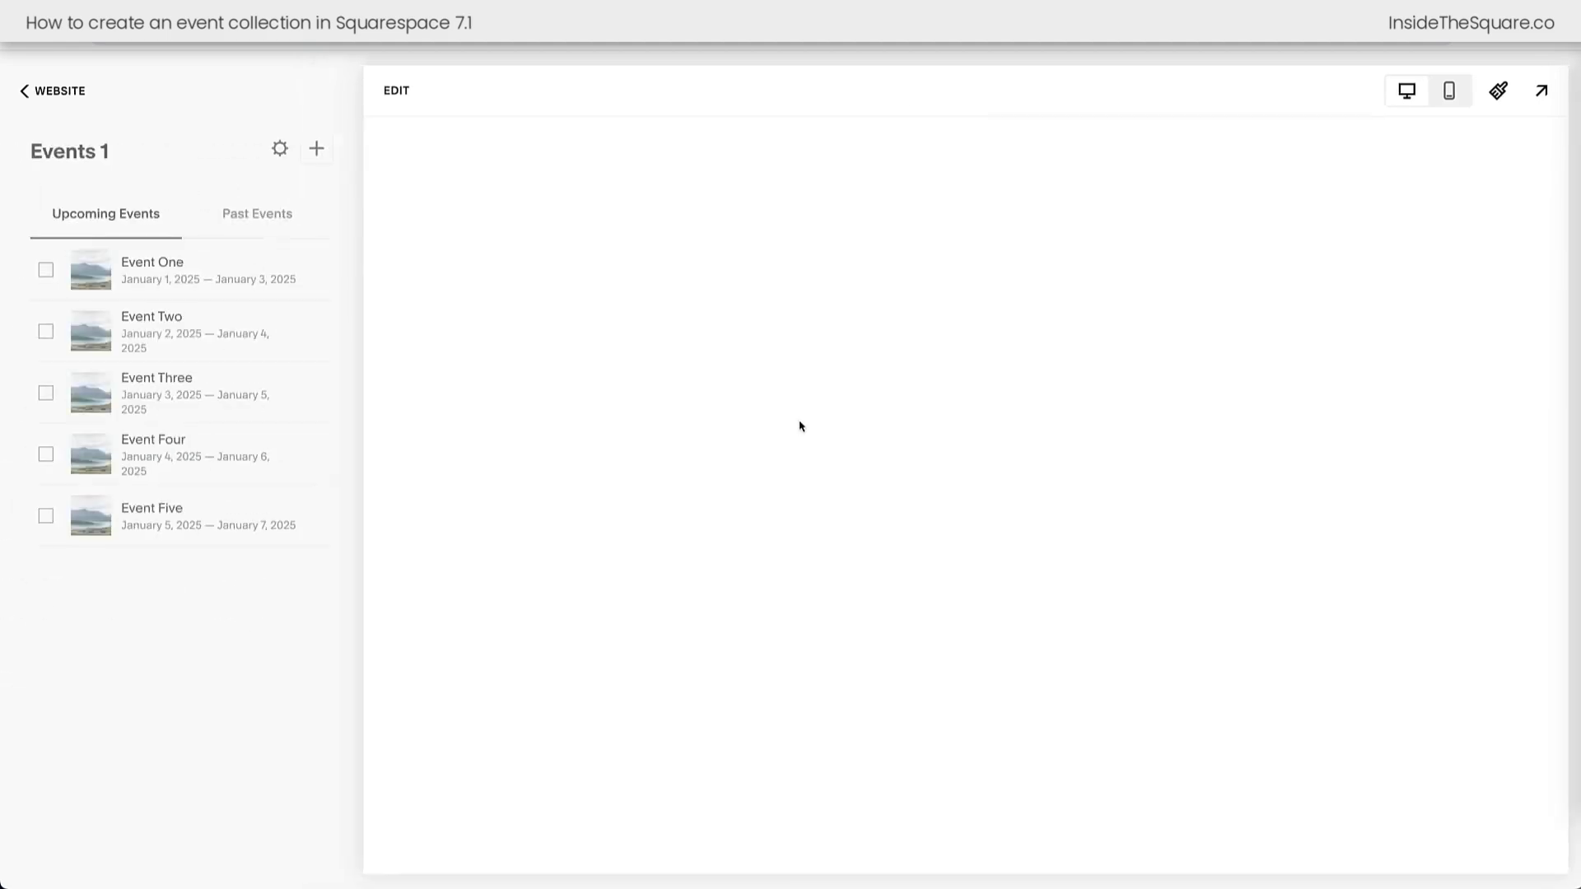
pyautogui.scroll(-15, 789, 375)
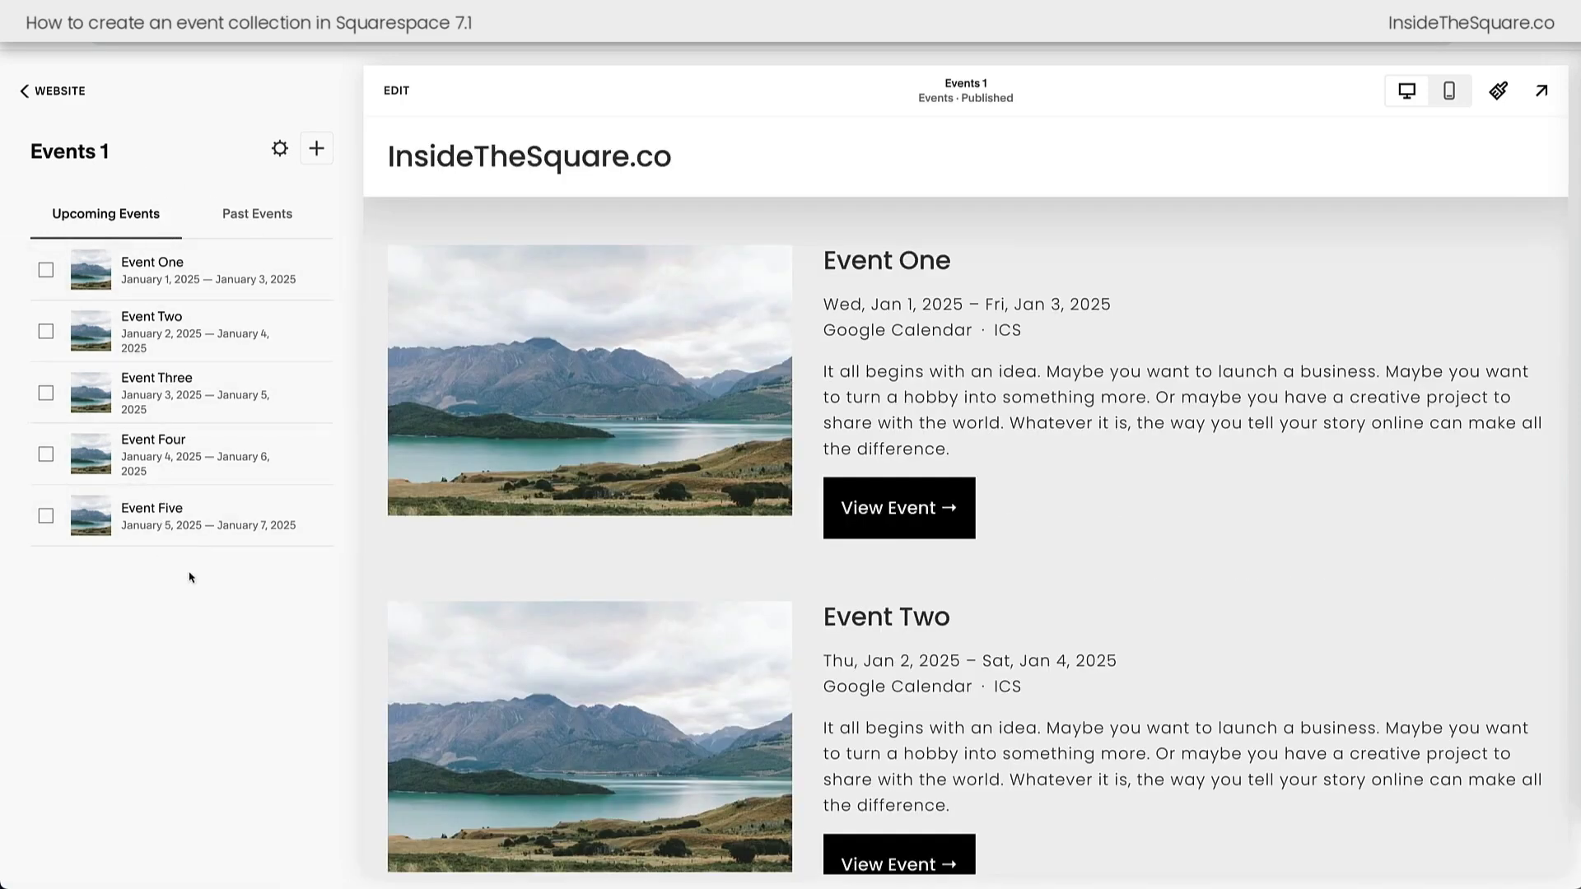
# Step: Open the event list settings and review the page title, navigation title and URL slug
pyautogui.click(282, 151)
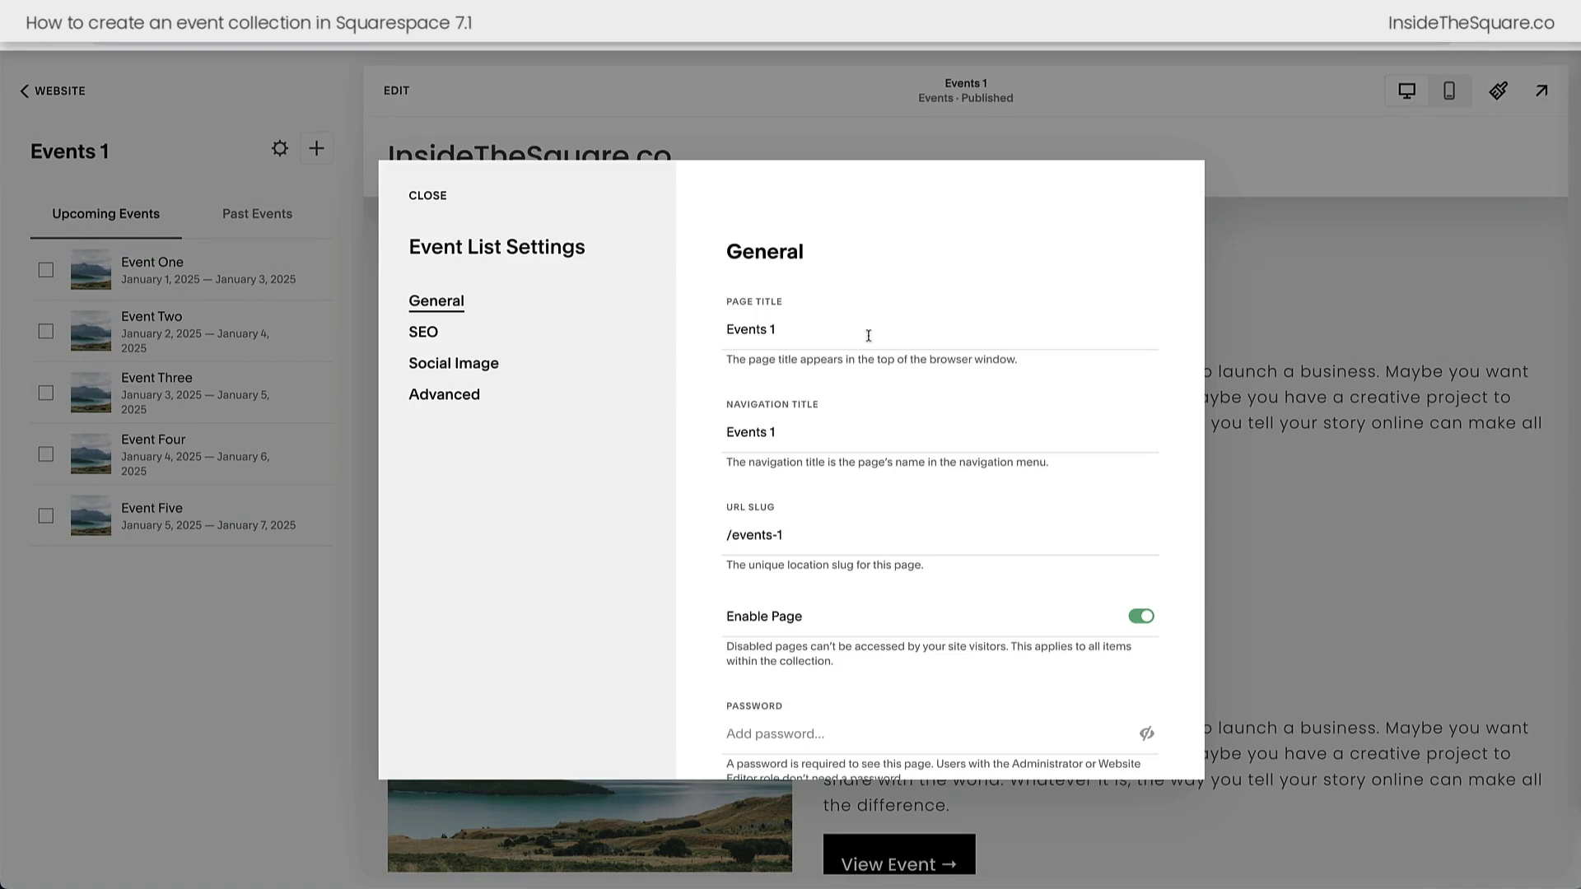
pyautogui.click(832, 435)
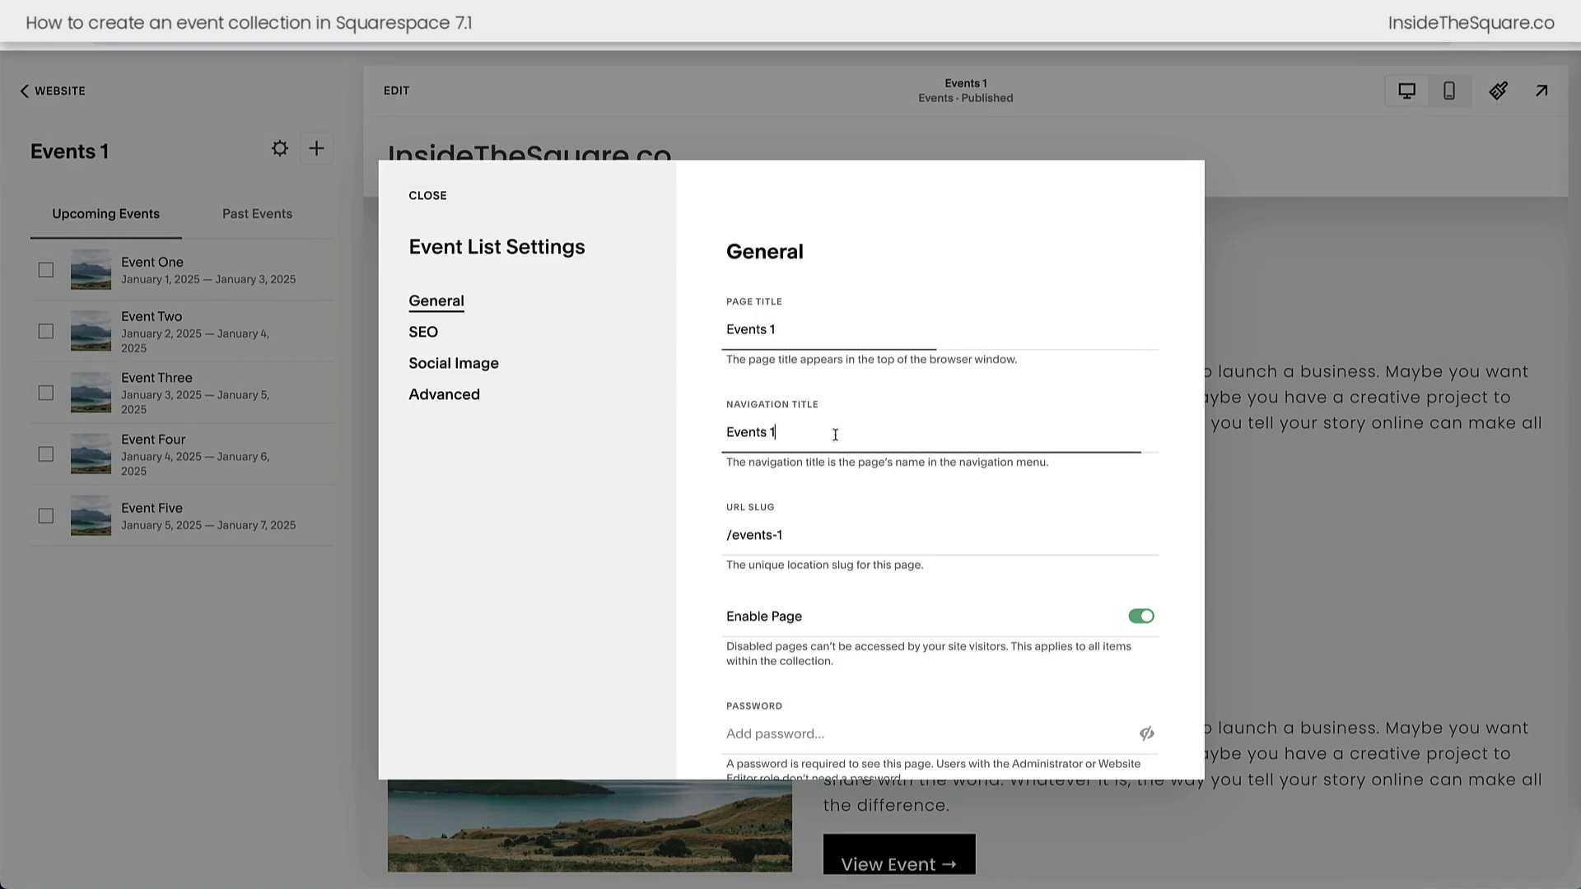
pyautogui.moveTo(900, 431); pyautogui.dragTo(684, 437)
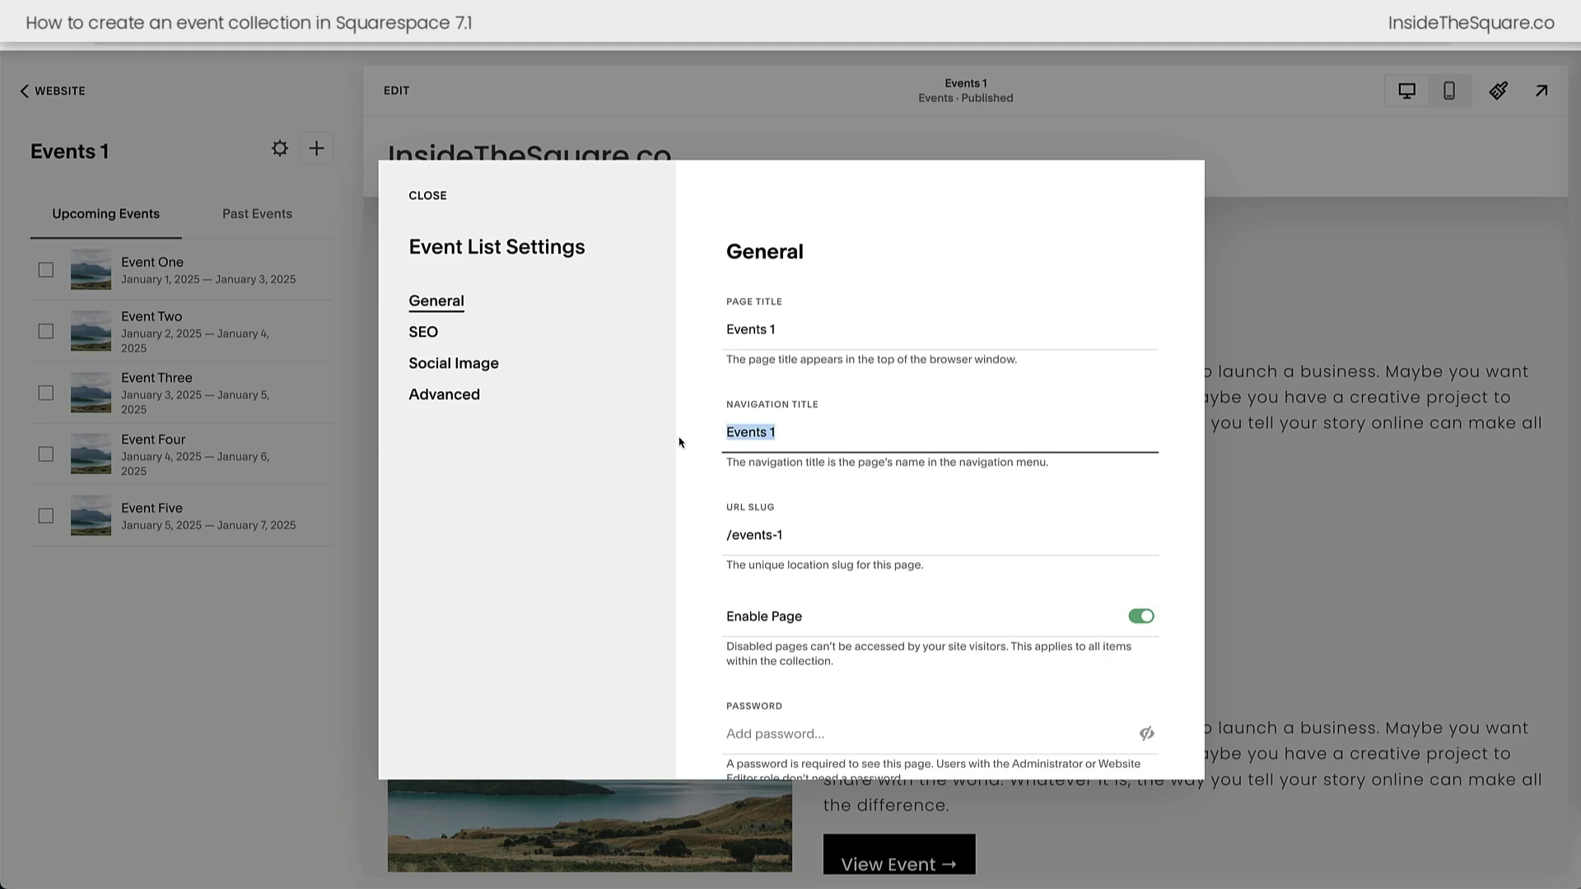
pyautogui.click(808, 536)
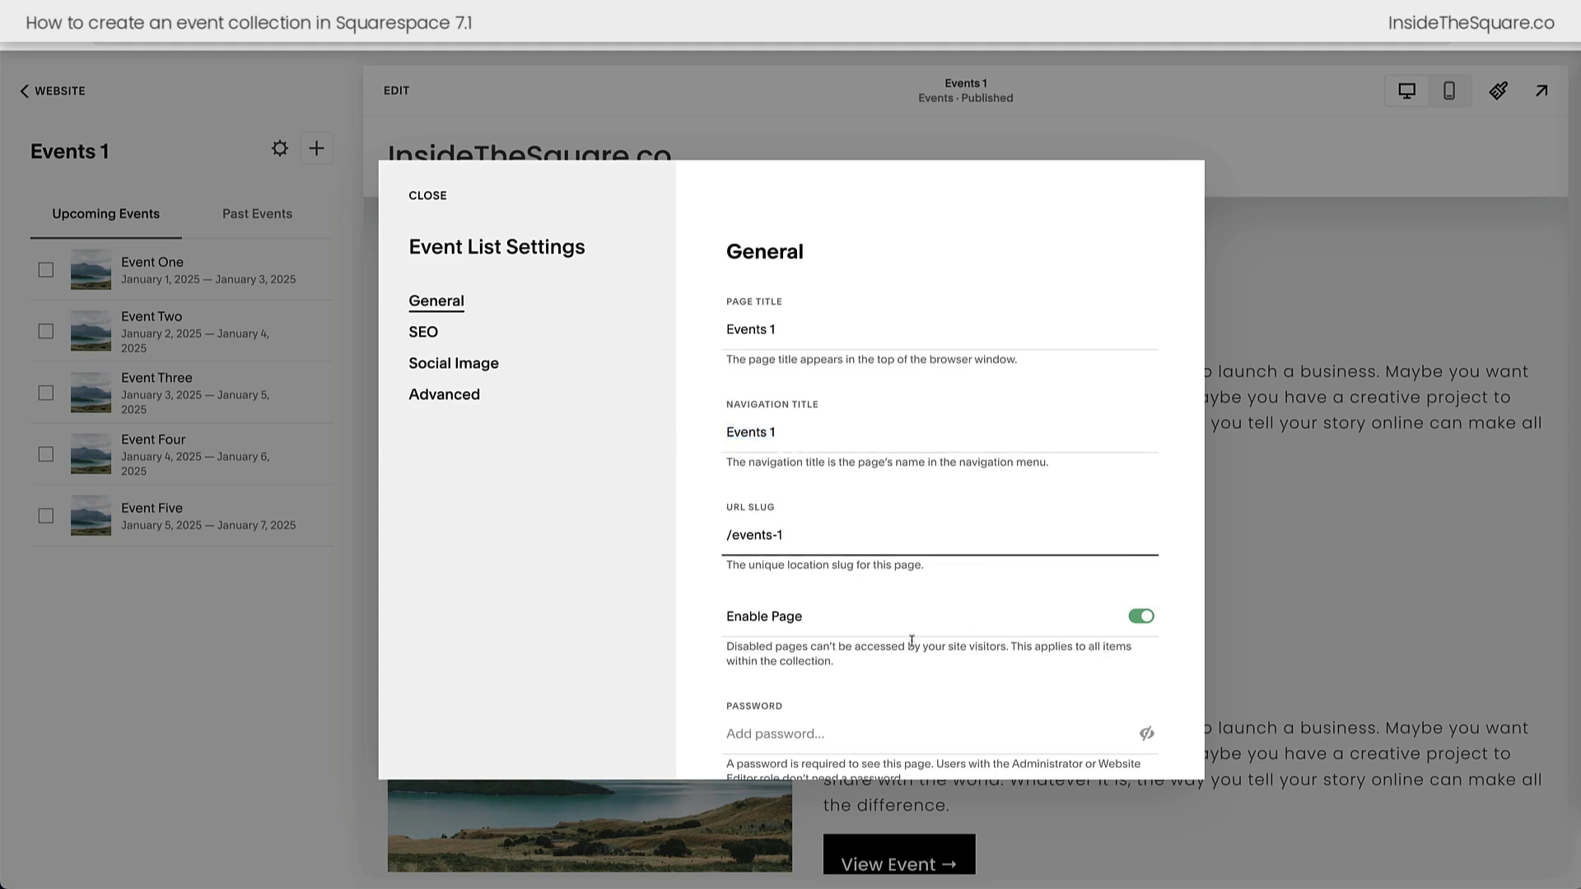
# Step: Turn off Enable Page for the event list and turn it back on
pyautogui.click(1142, 624)
pyautogui.click(1142, 622)
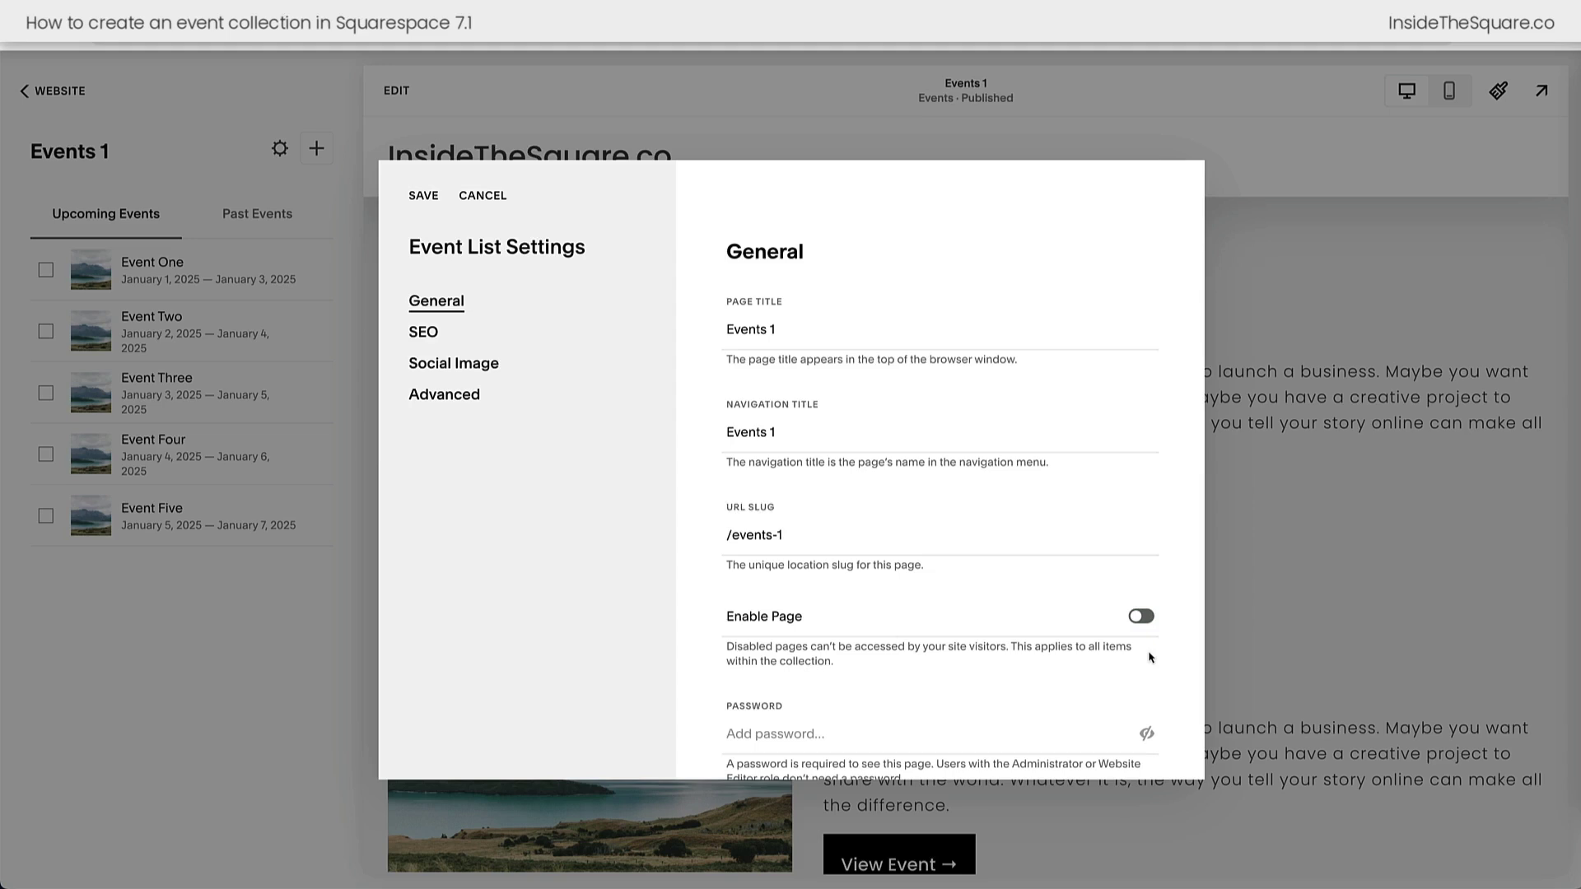
pyautogui.click(1140, 617)
pyautogui.click(852, 534)
pyautogui.click(934, 582)
# Step: Review the event list's SEO, Social Image and Advanced settings, and save the settings
pyautogui.click(431, 338)
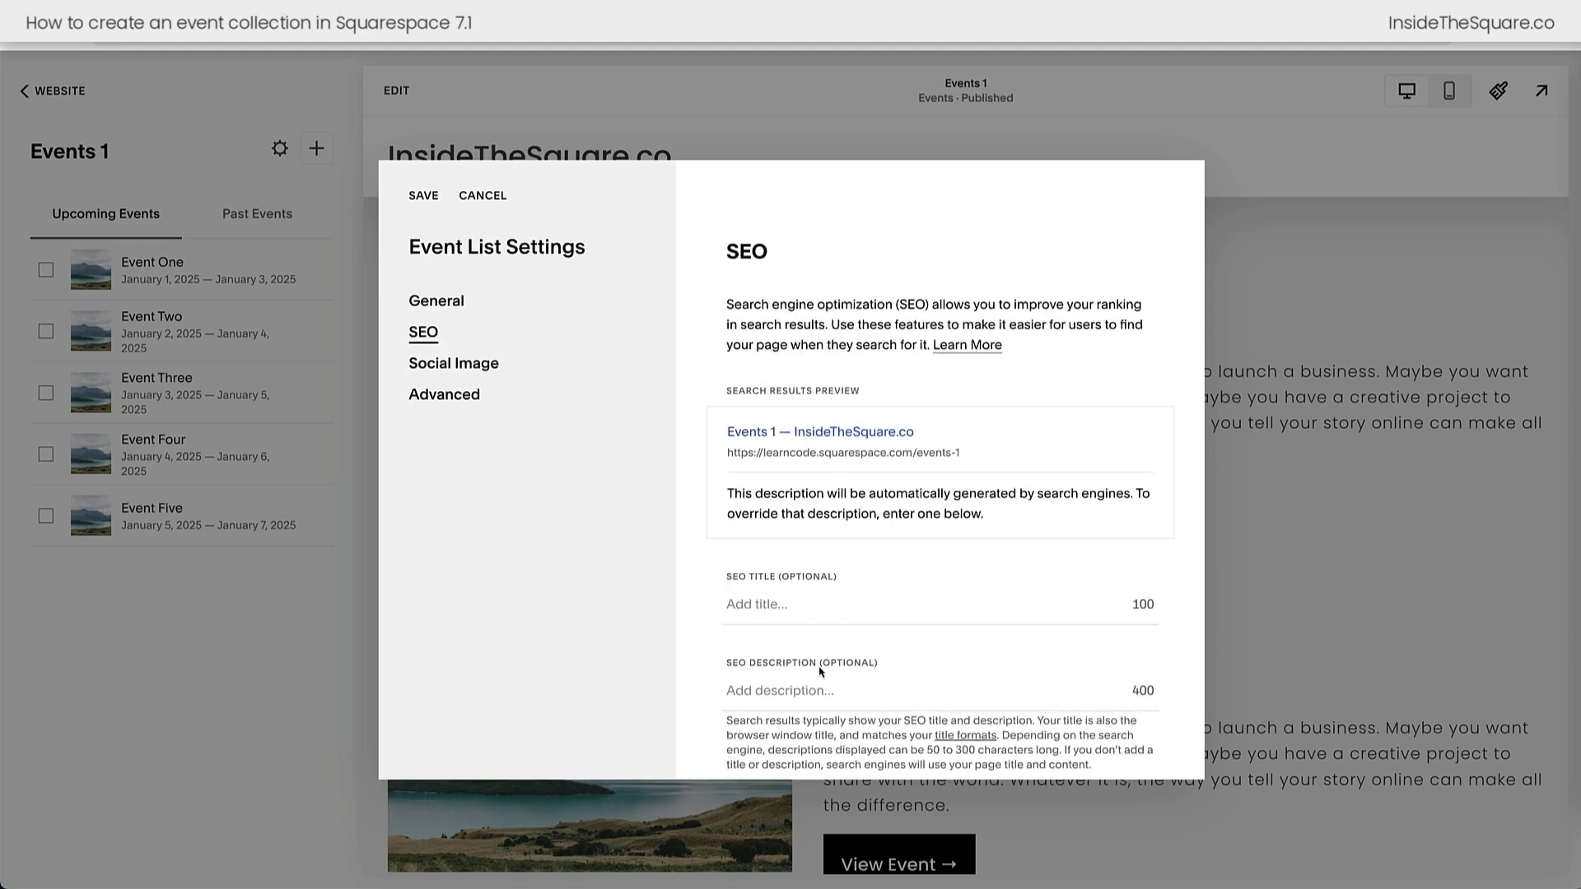
pyautogui.click(460, 365)
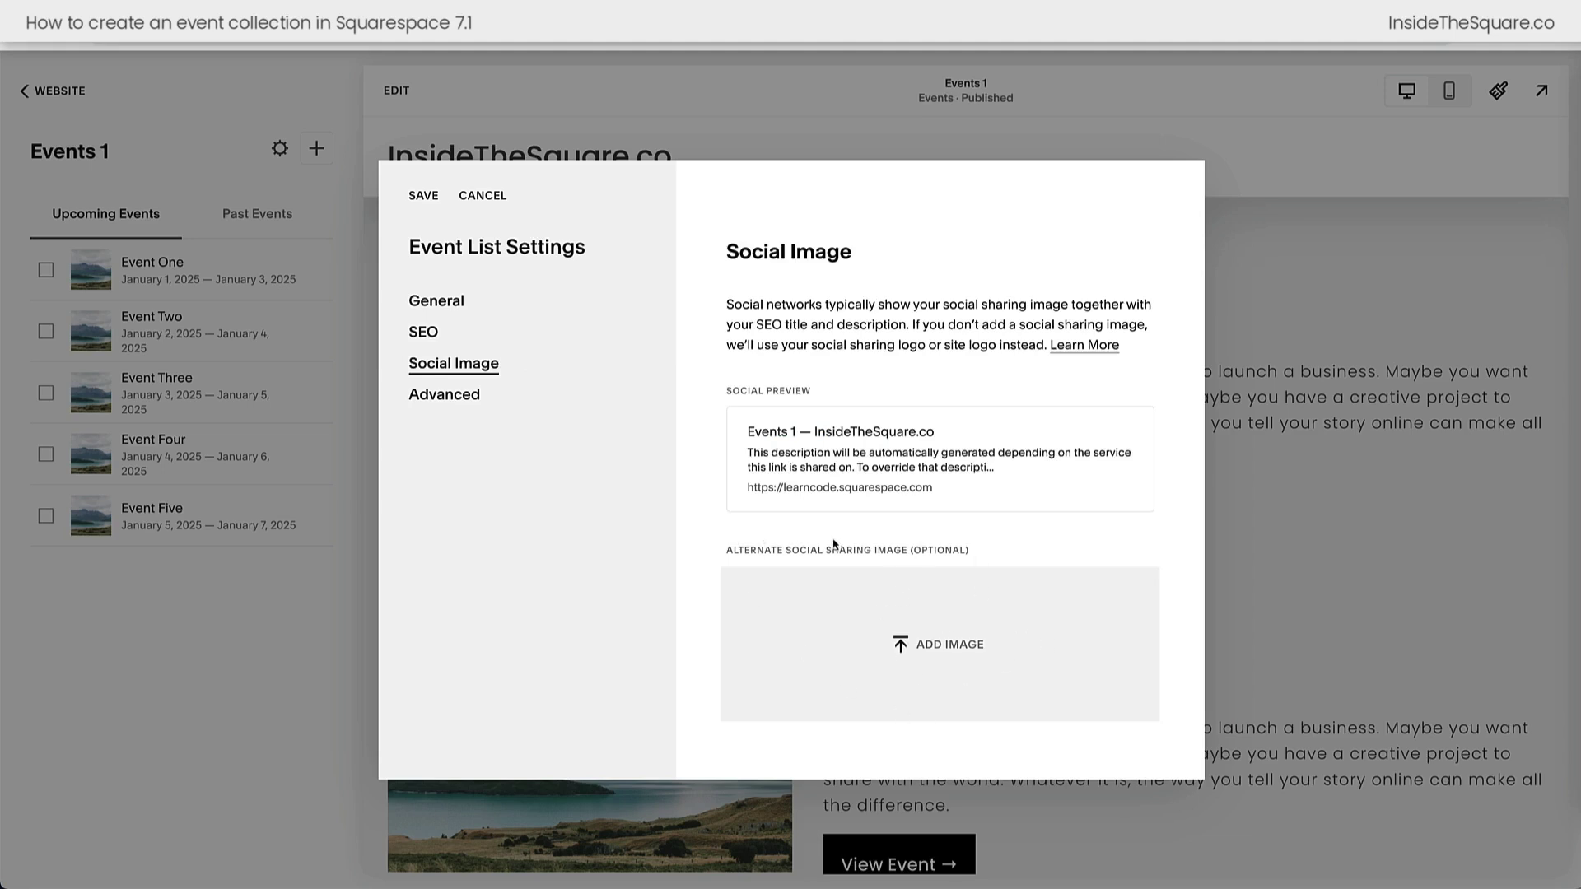
pyautogui.click(458, 399)
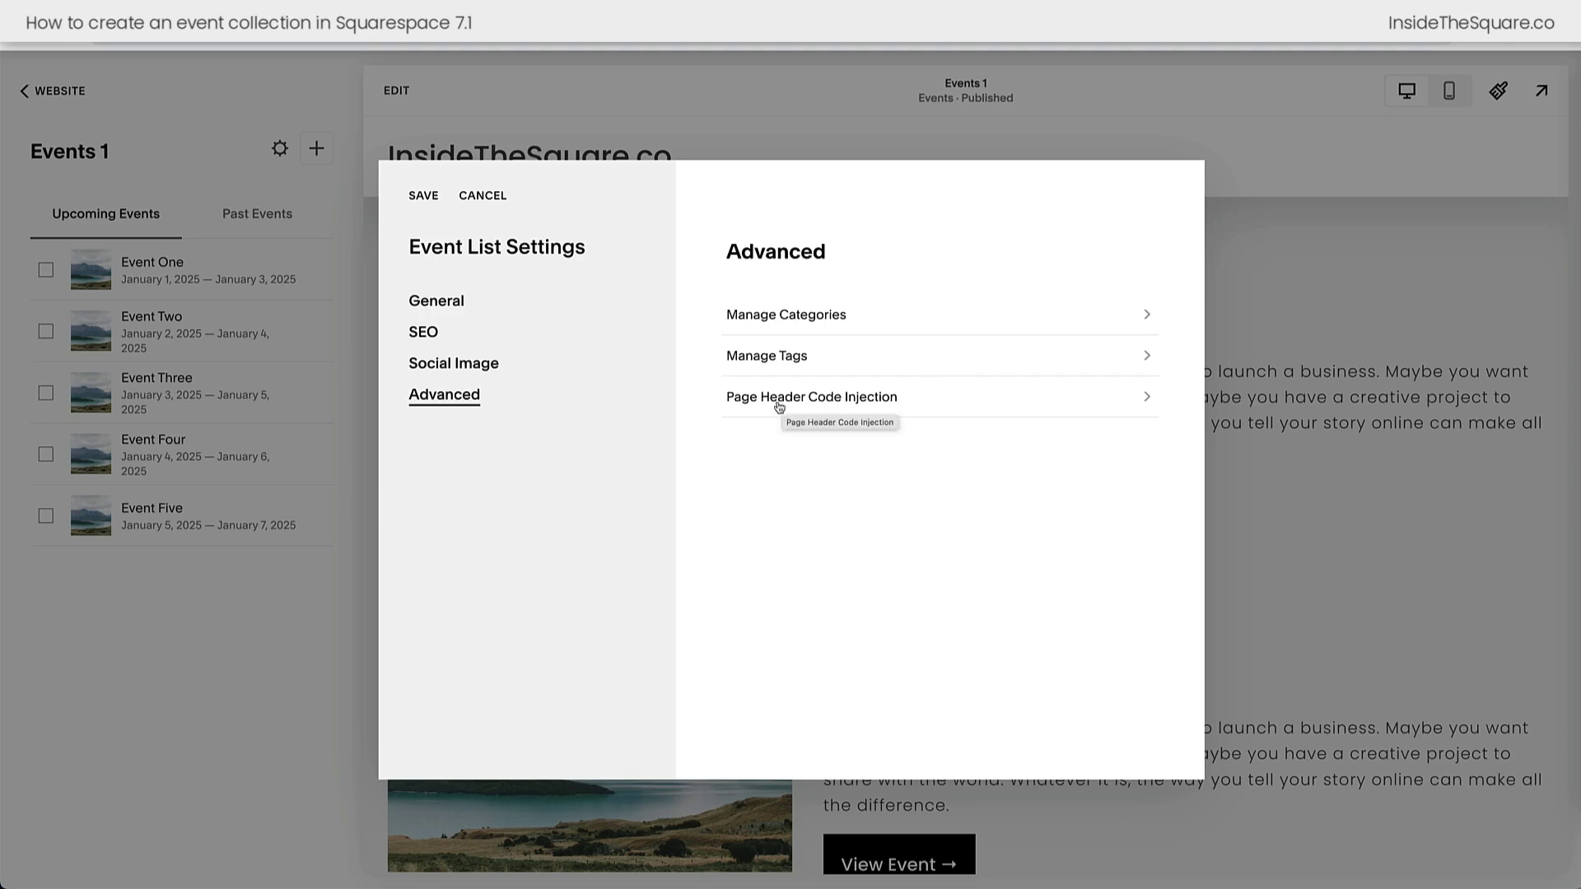
pyautogui.click(423, 195)
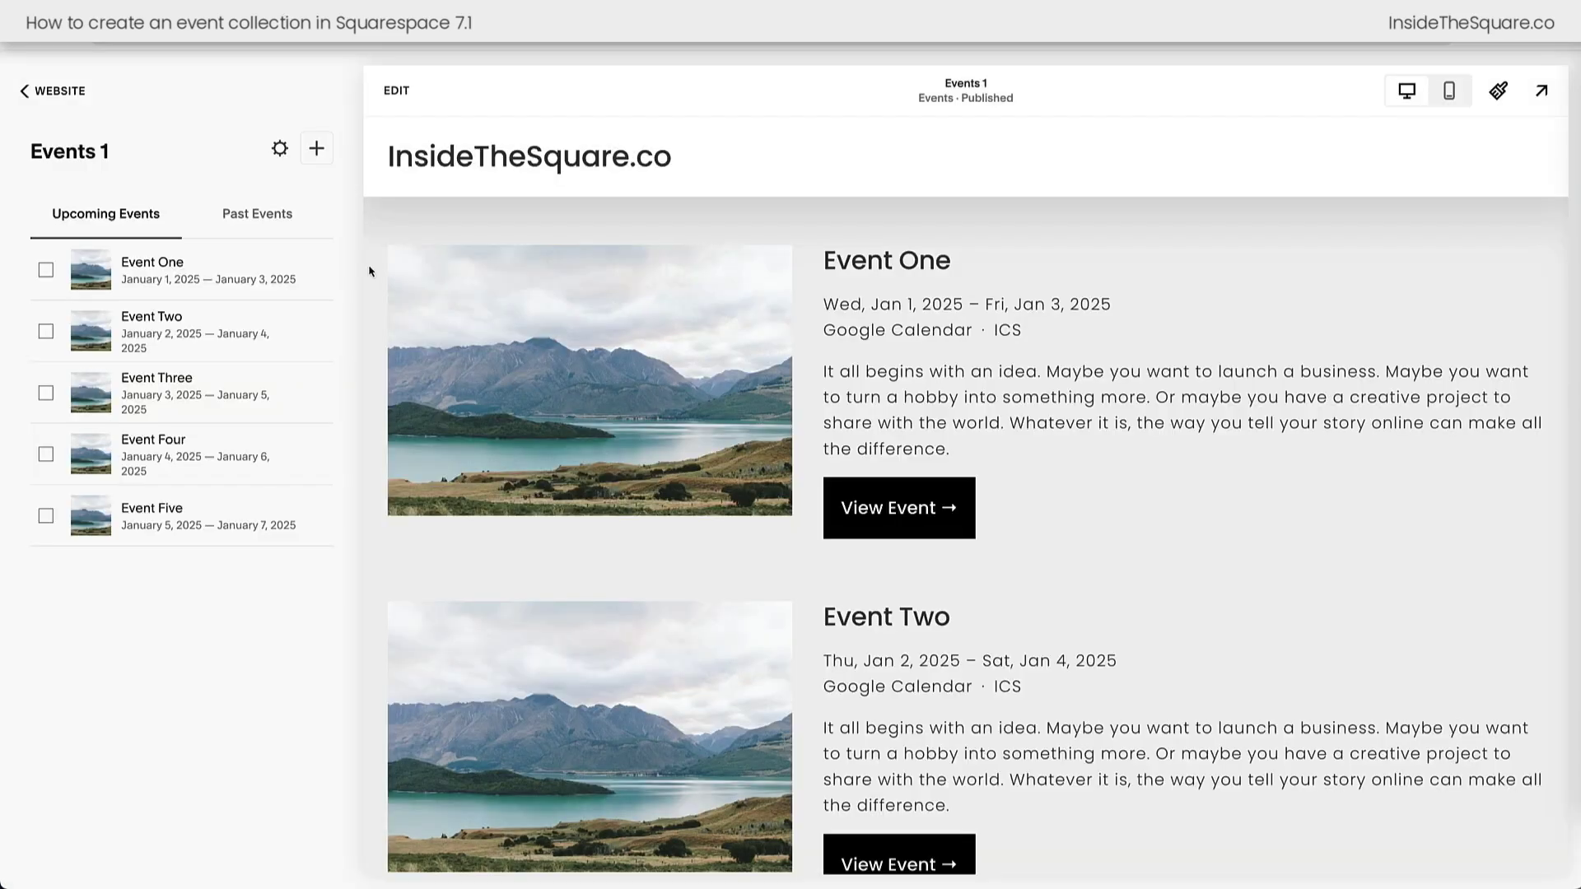
# Step: Start editing the Events 1 page and browse the section templates offered above the event list, without adding one
pyautogui.click(413, 98)
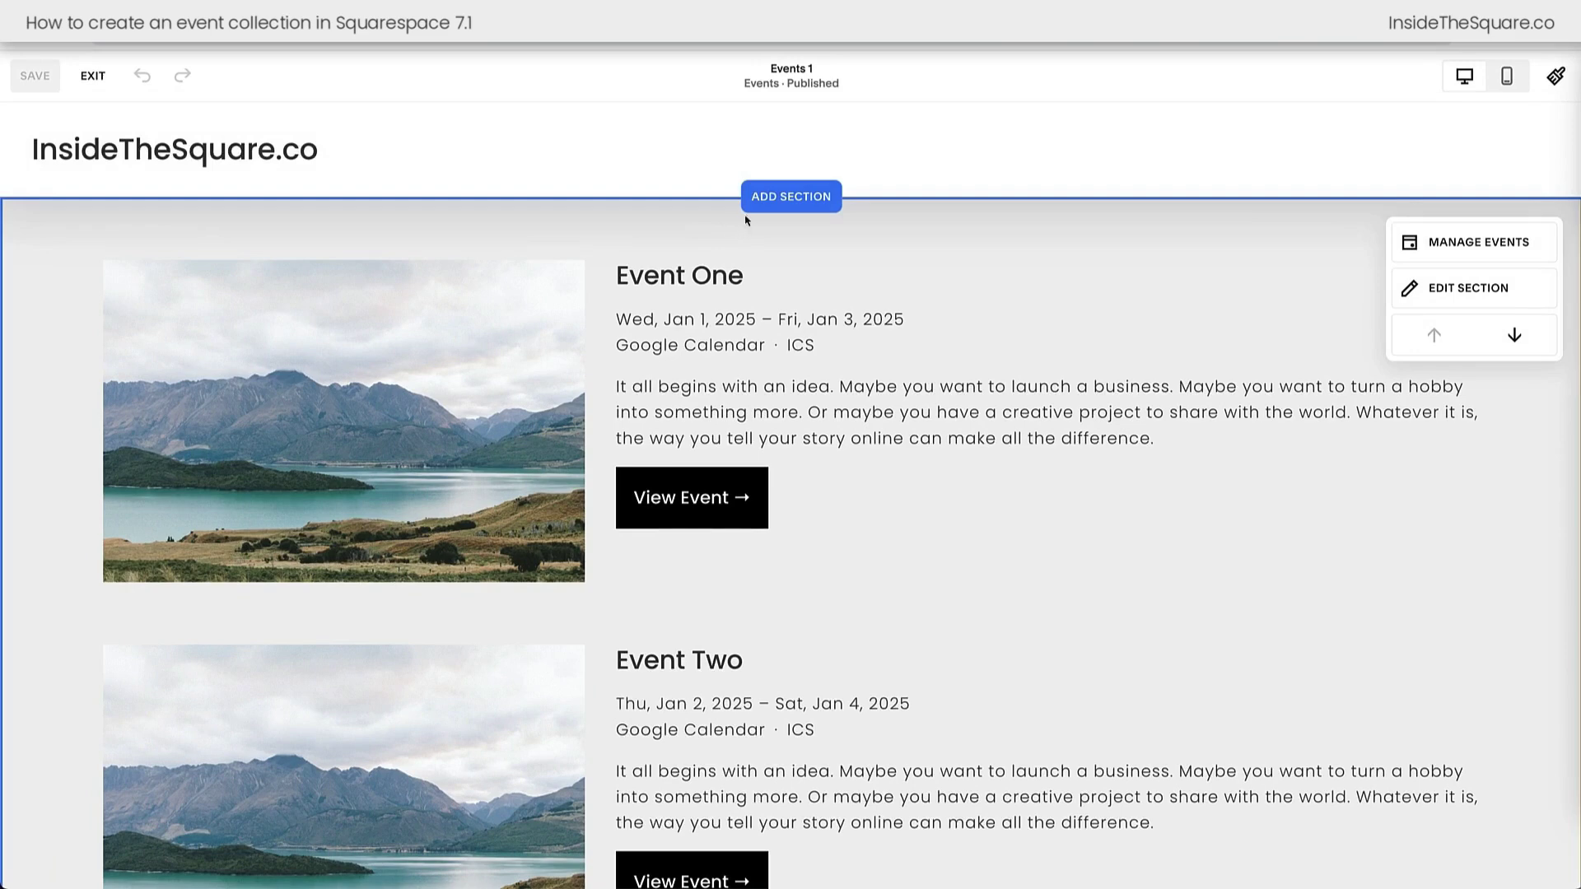
pyautogui.click(805, 213)
pyautogui.scroll(-3, 807, 491)
pyautogui.scroll(-3, 808, 491)
pyautogui.scroll(8, 808, 492)
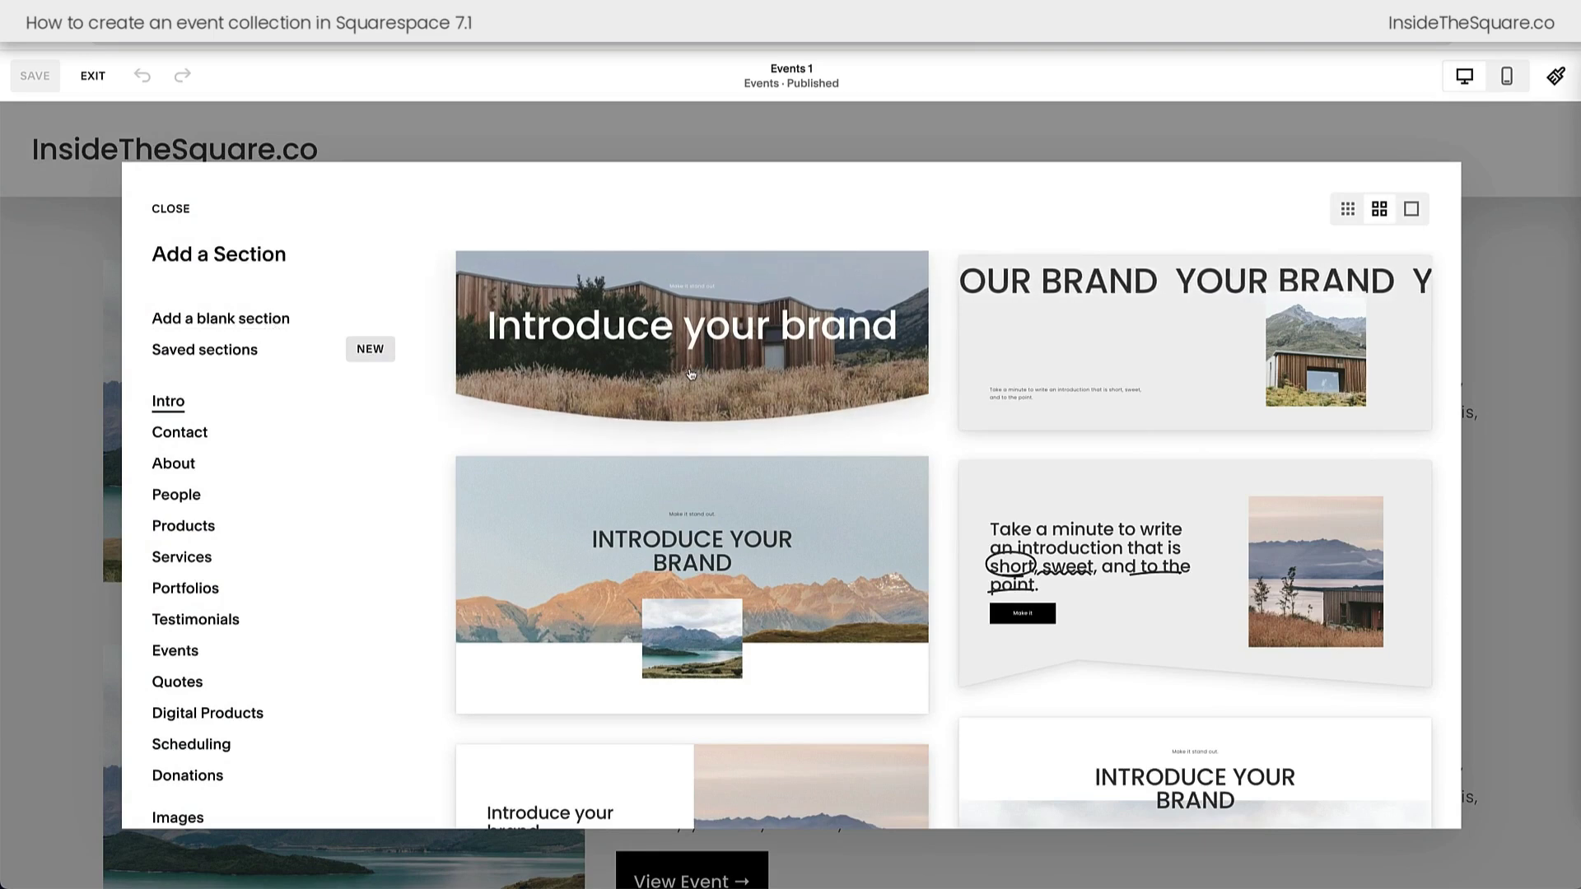
pyautogui.click(189, 214)
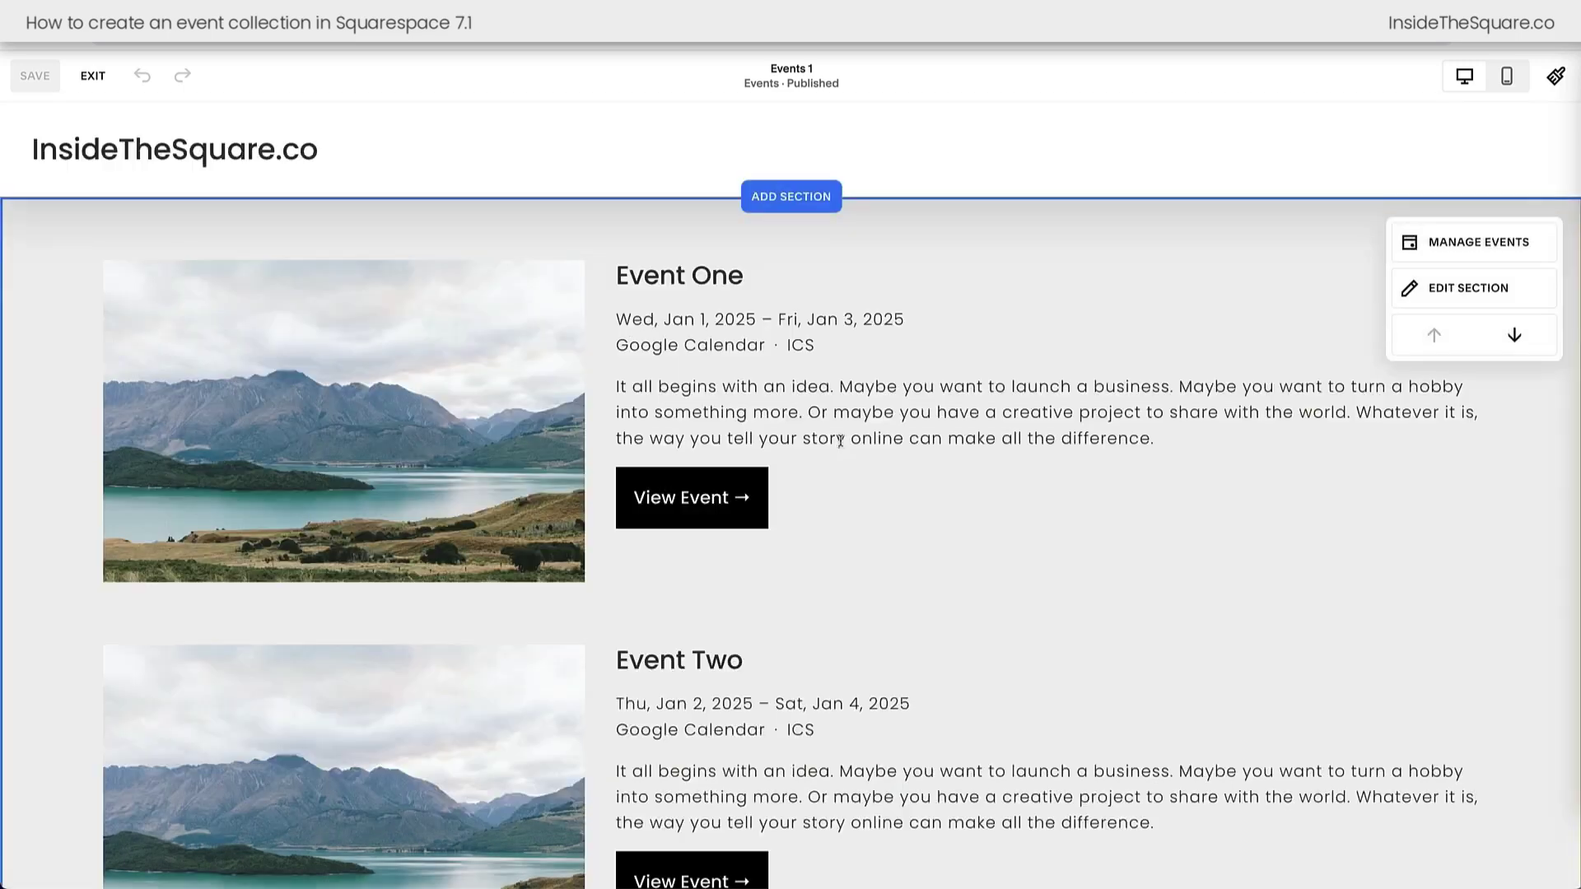
# Step: Browse the section templates offered below the last event, without adding one
pyautogui.scroll(-15, 840, 441)
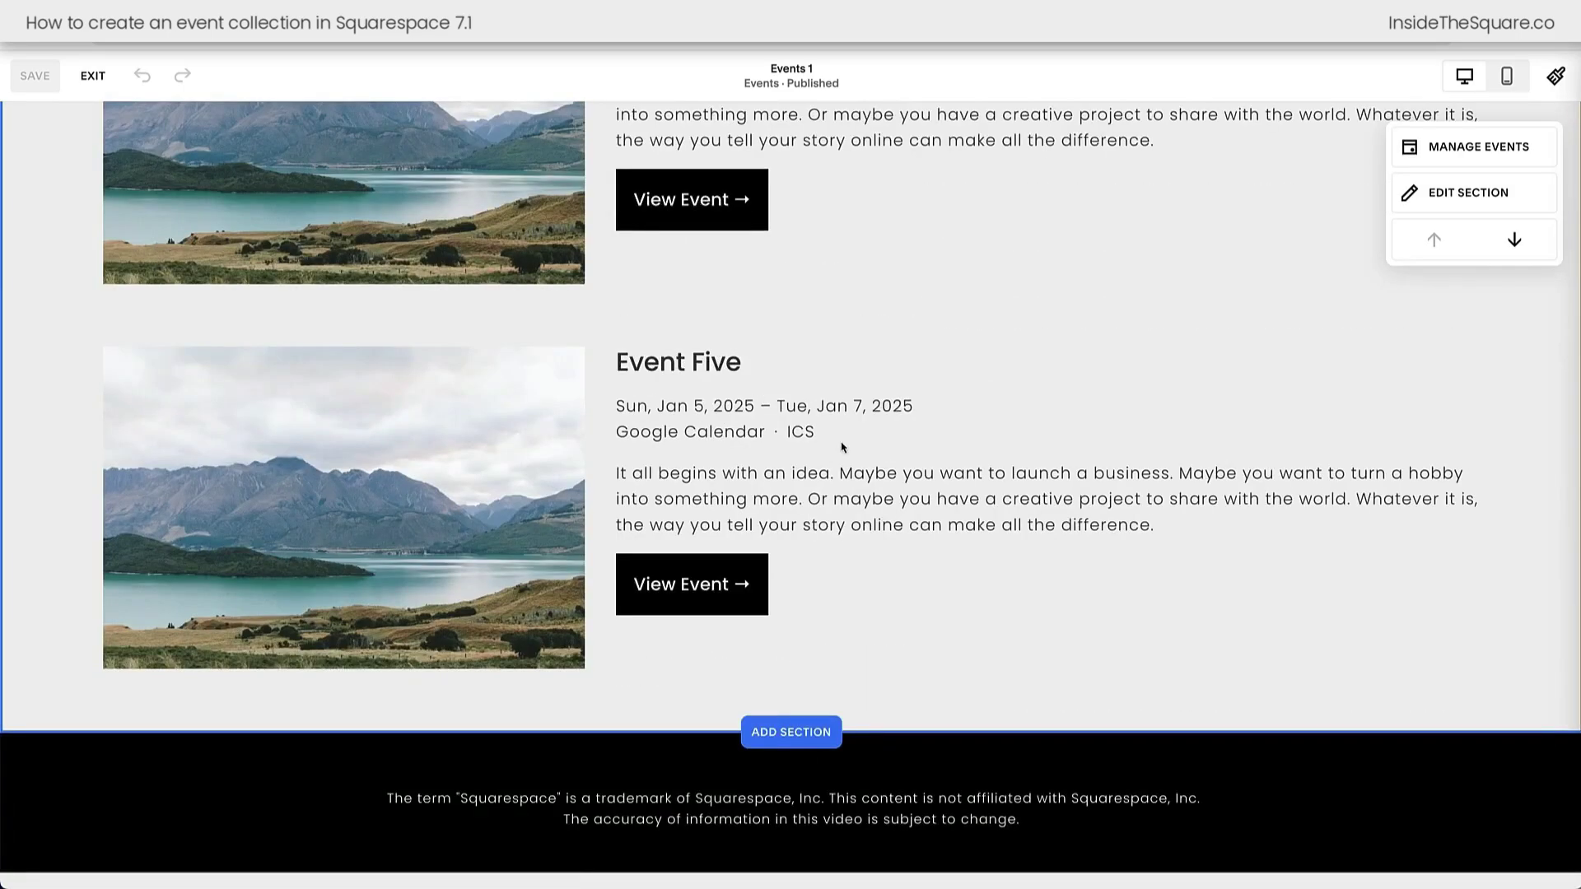
pyautogui.click(797, 742)
pyautogui.scroll(-6, 829, 716)
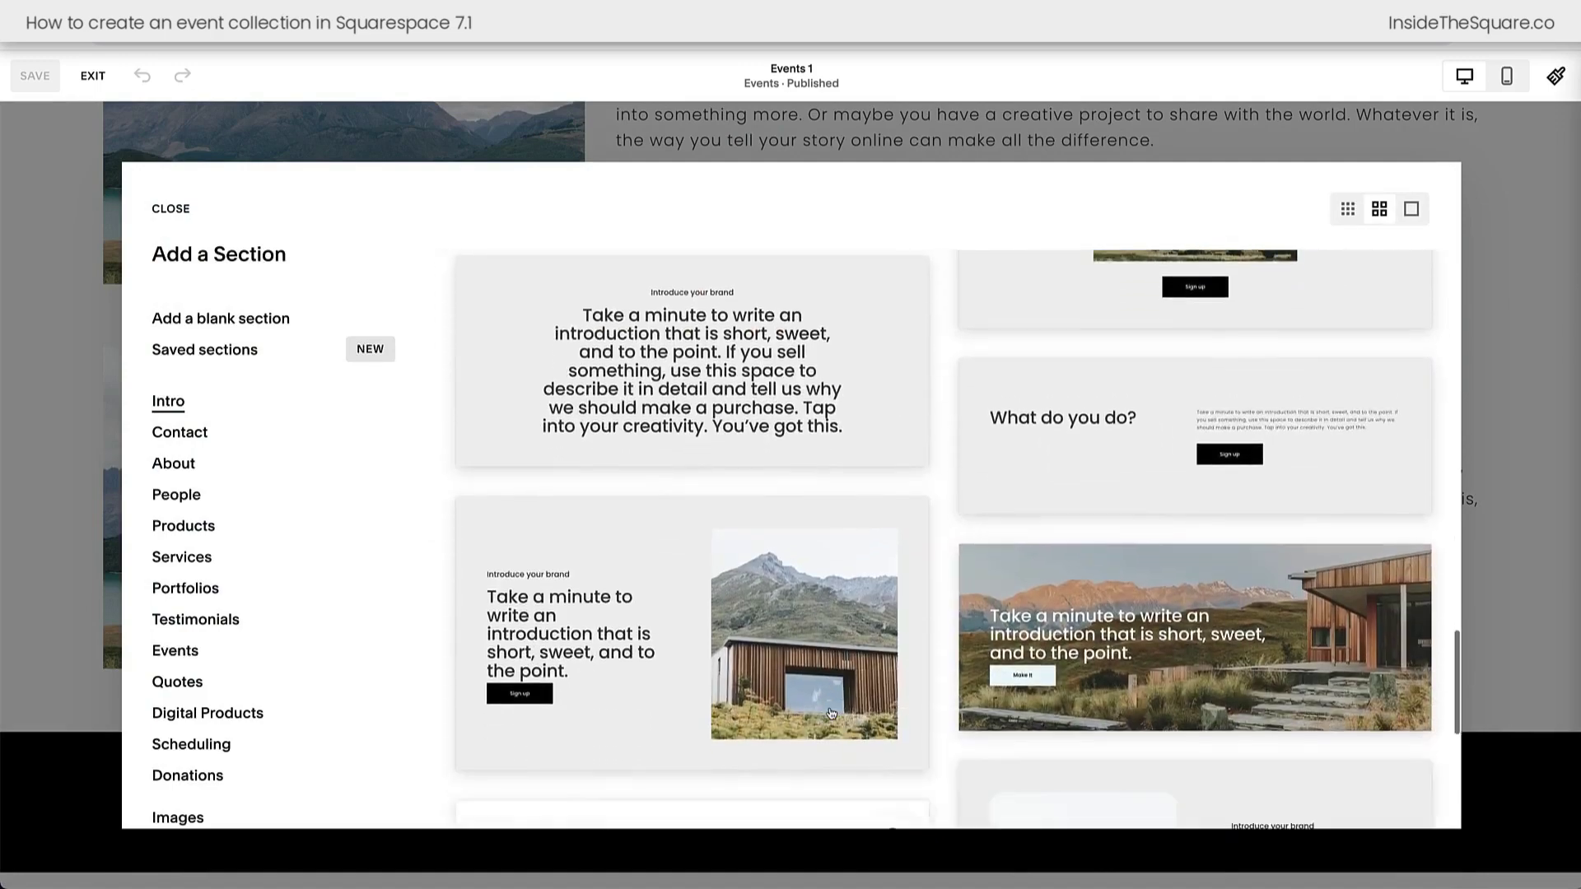
pyautogui.scroll(8, 828, 713)
pyautogui.press('Escape')
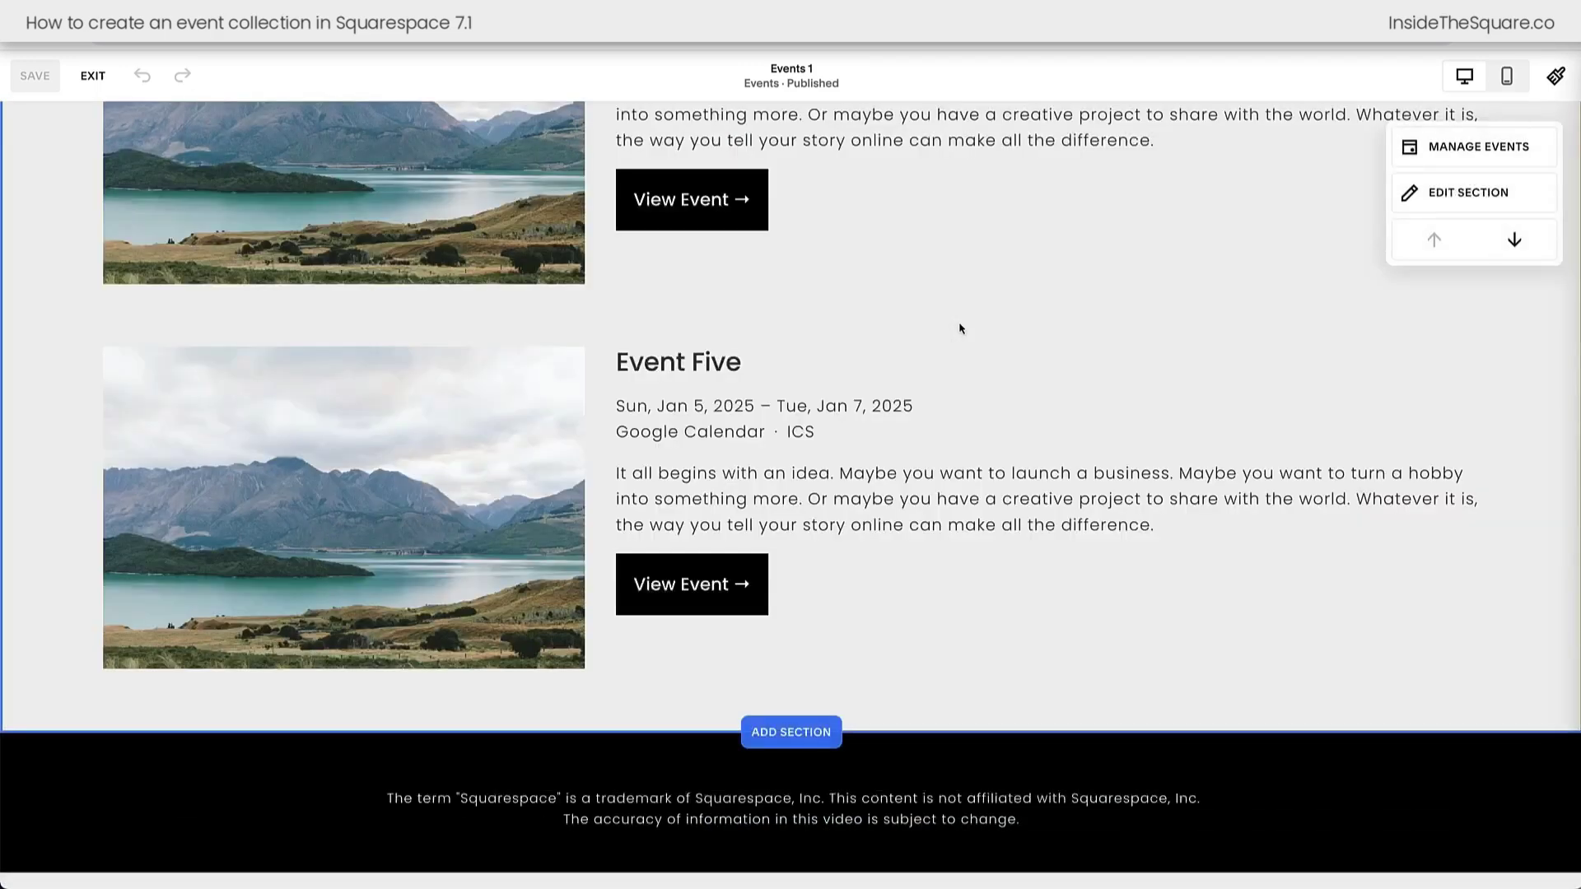
# Step: Open the events section's format settings and examine the page spacing above and below the event list
pyautogui.scroll(15, 959, 329)
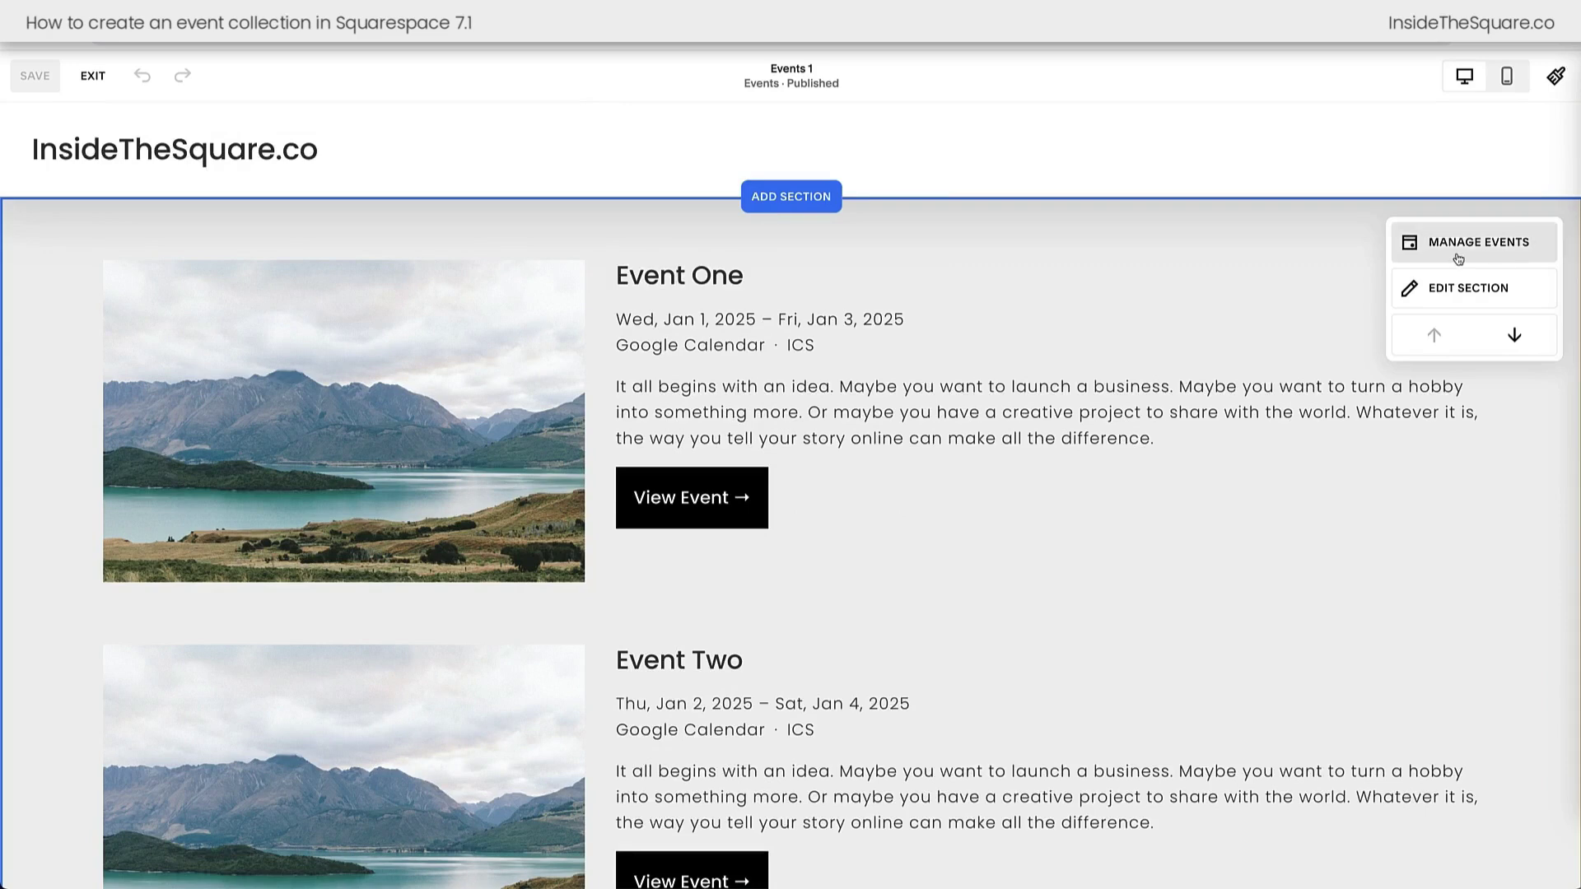
pyautogui.click(1466, 302)
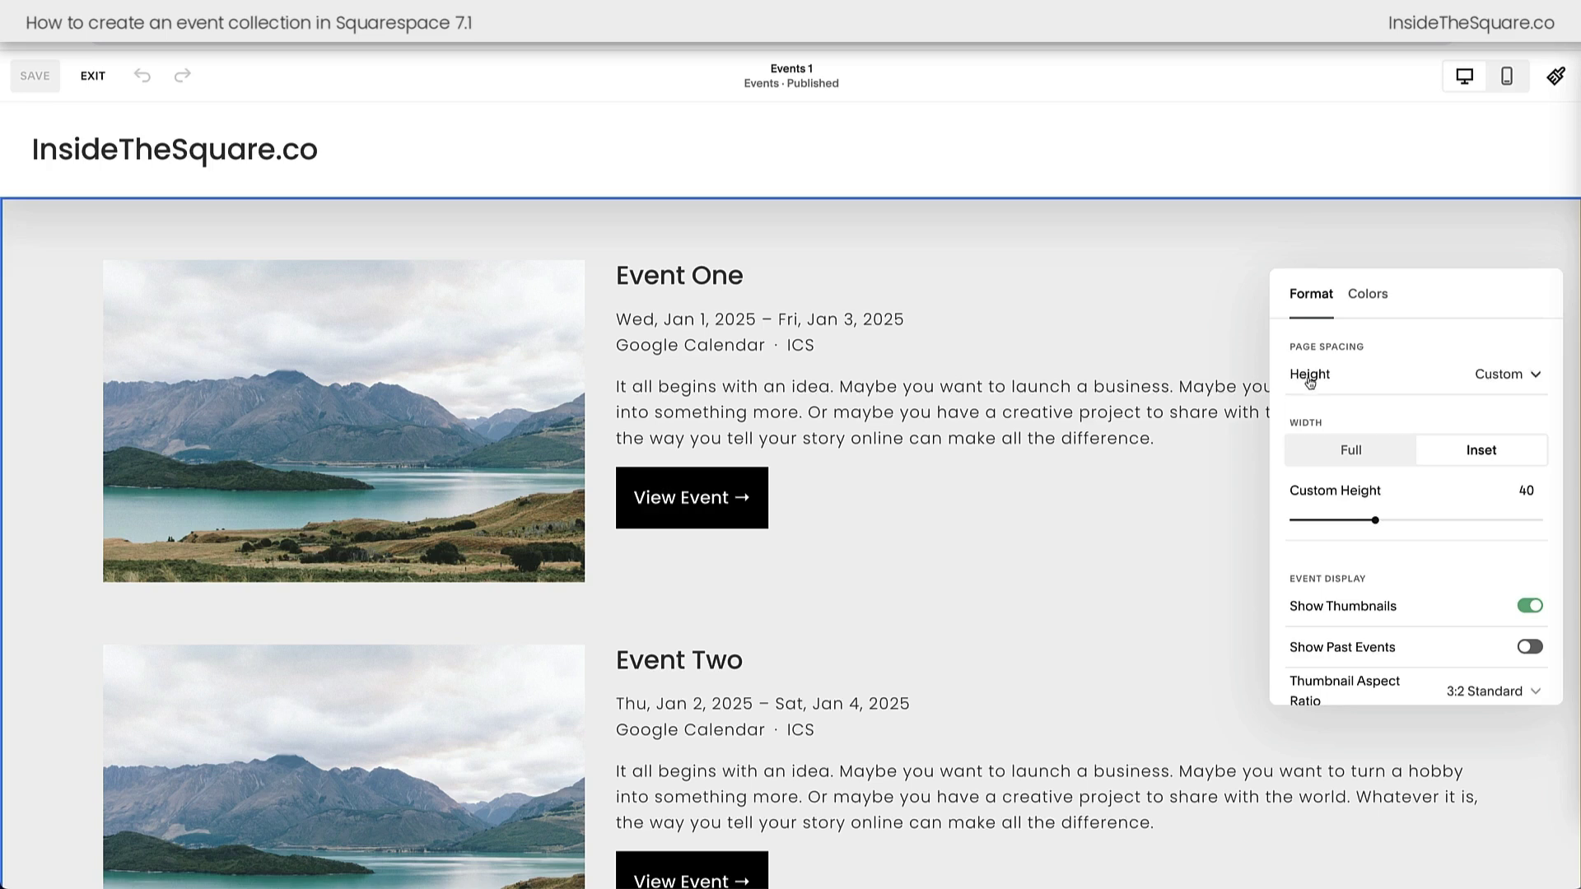
pyautogui.click(1378, 382)
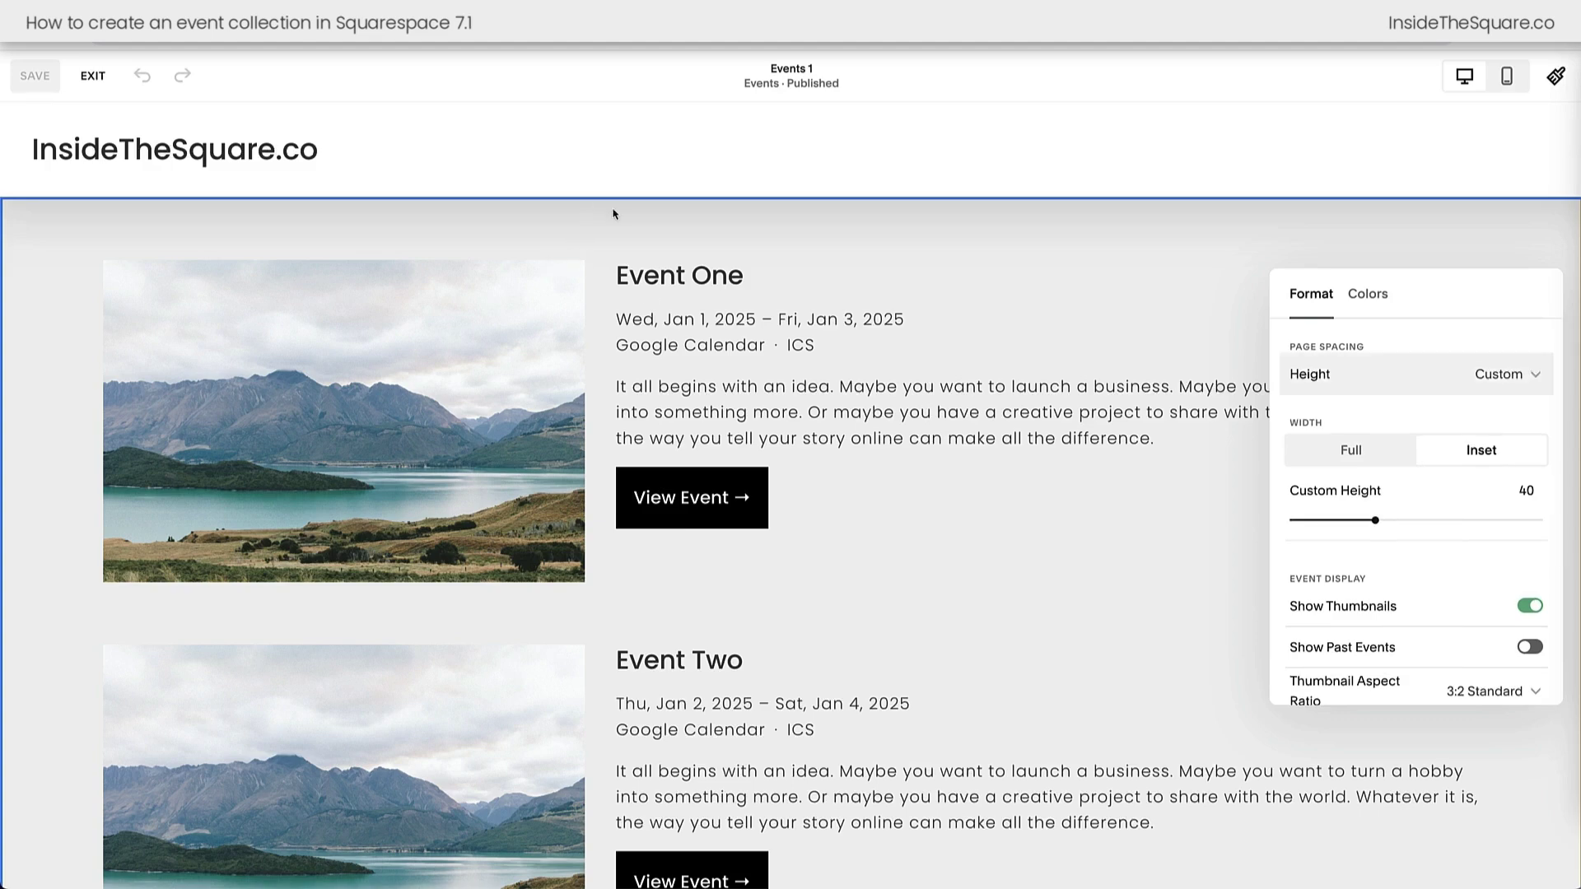
pyautogui.scroll(-15, 663, 307)
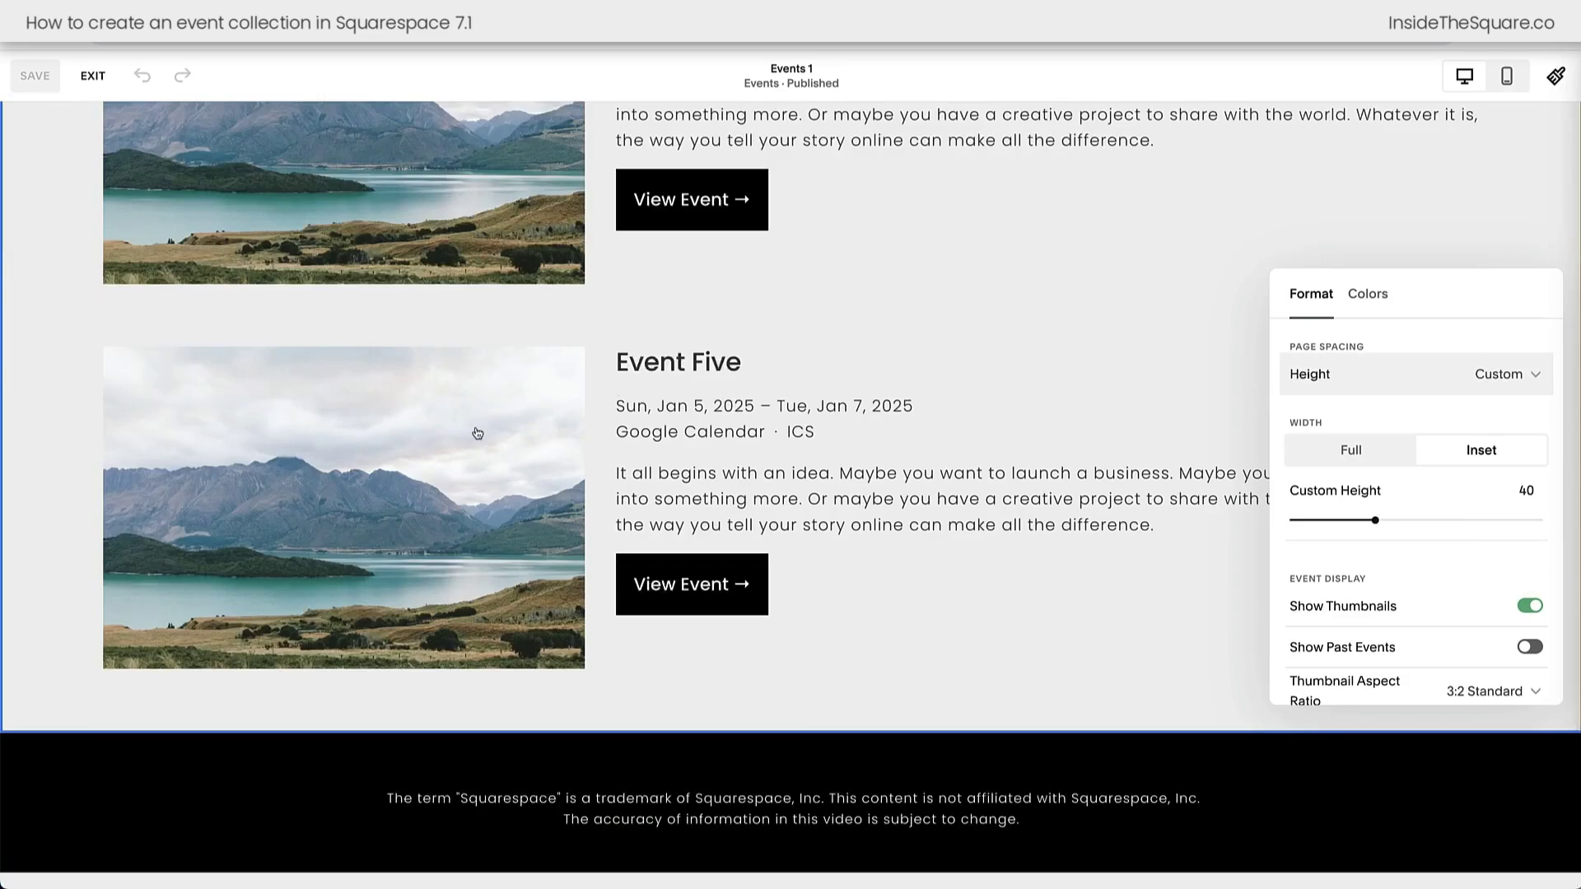
# Step: Try the Small, Medium and Large page heights on the events section and compare the spacing
pyautogui.click(1450, 377)
pyautogui.click(1365, 261)
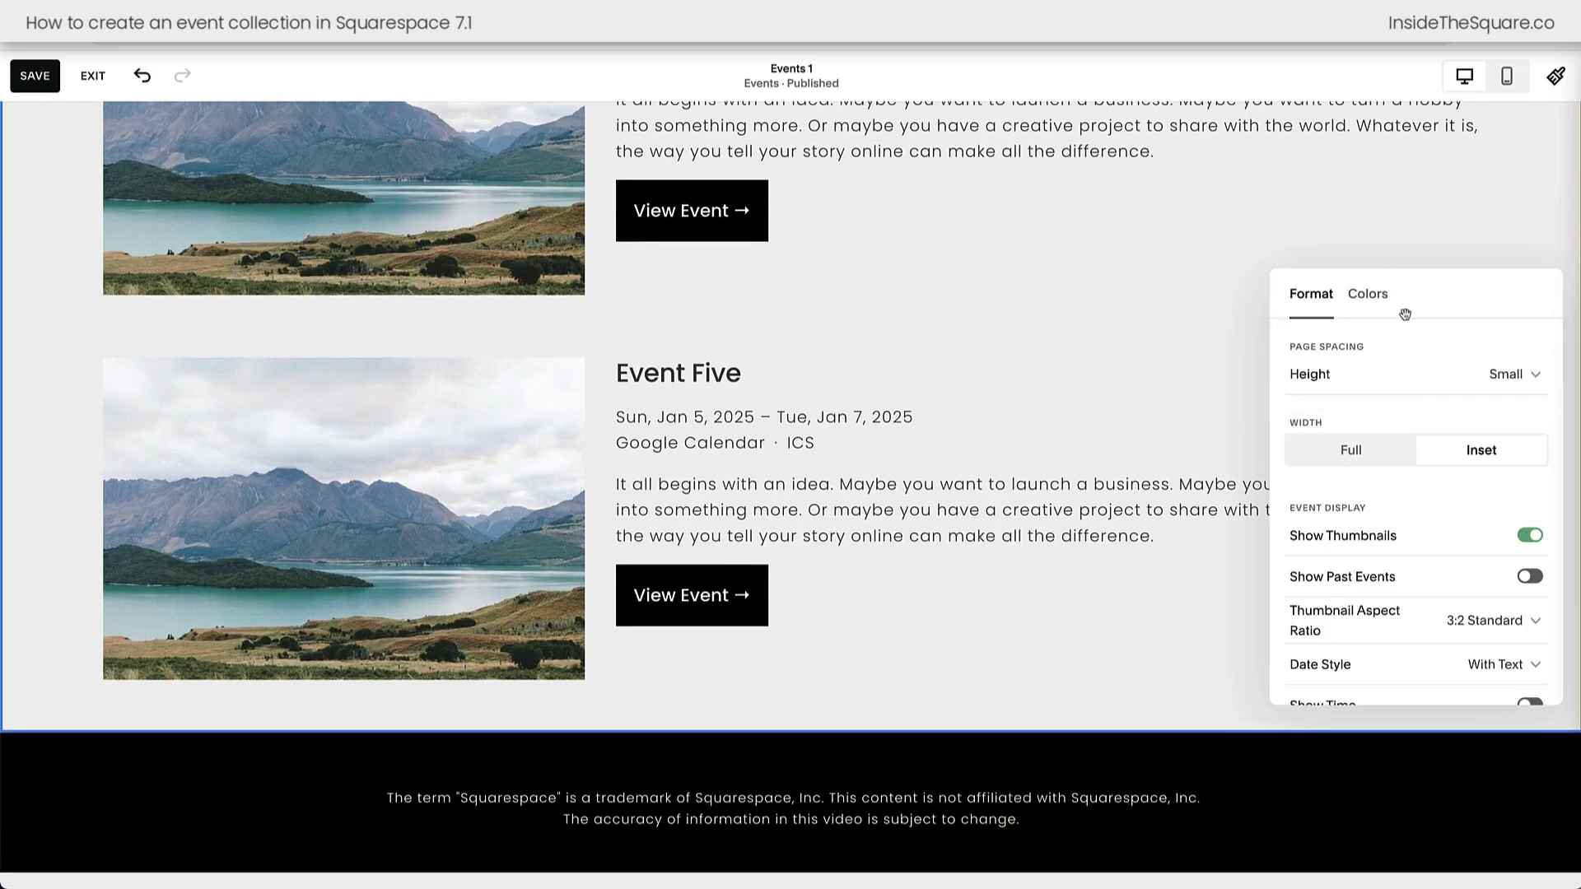
pyautogui.click(1391, 389)
pyautogui.click(1374, 414)
pyautogui.click(1418, 377)
pyautogui.click(1353, 422)
pyautogui.scroll(15, 1011, 424)
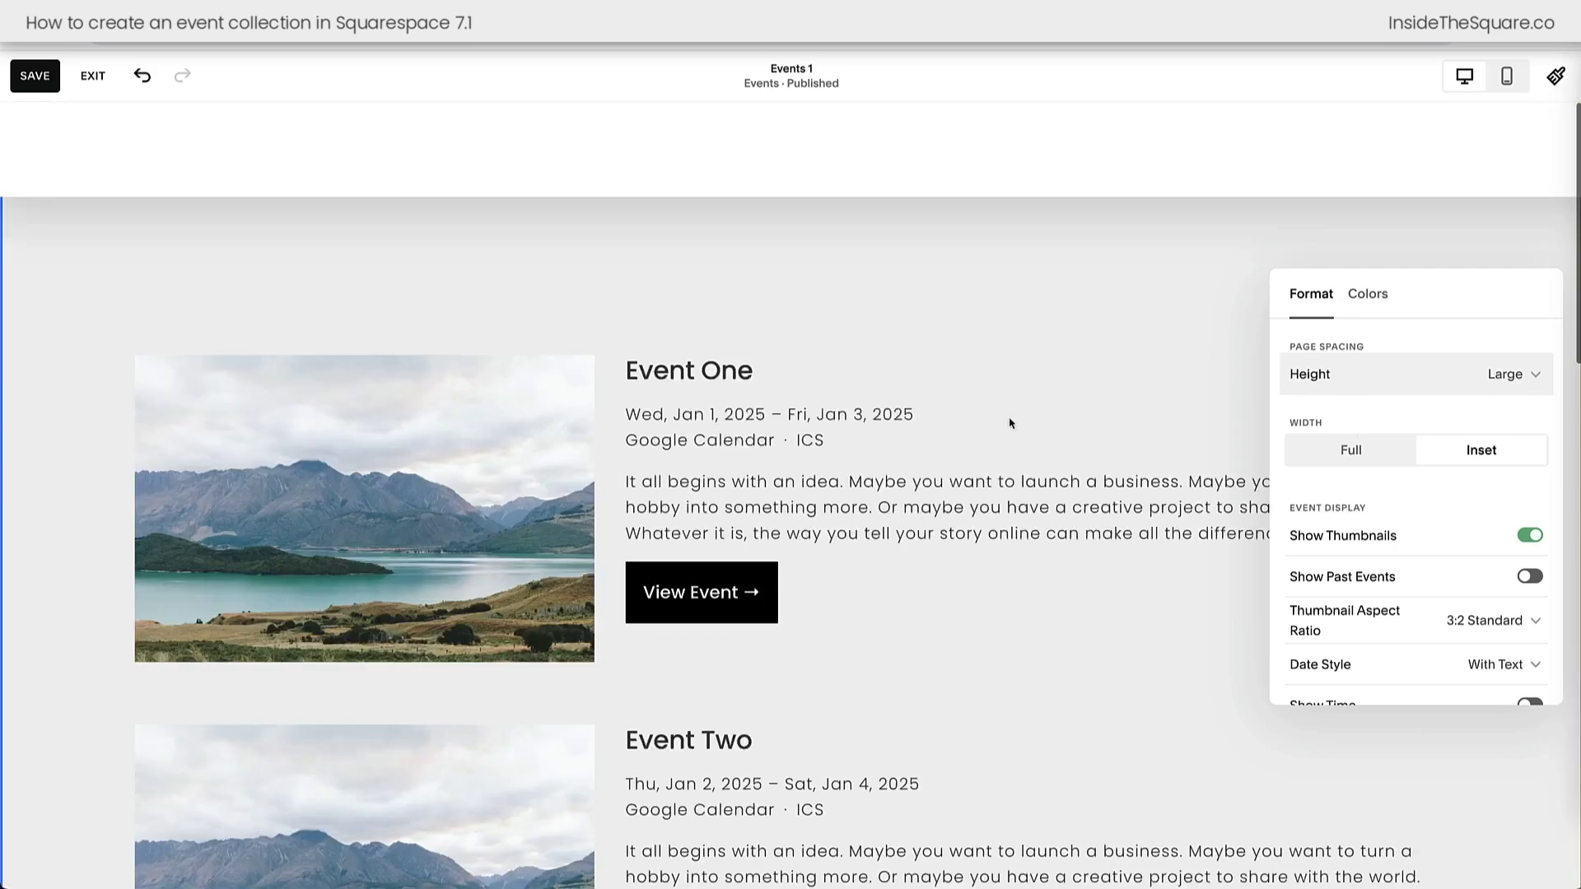
# Step: Try the Medium and Small page heights again and return the events section's height to Custom
pyautogui.click(1415, 375)
pyautogui.click(1410, 329)
pyautogui.click(1431, 372)
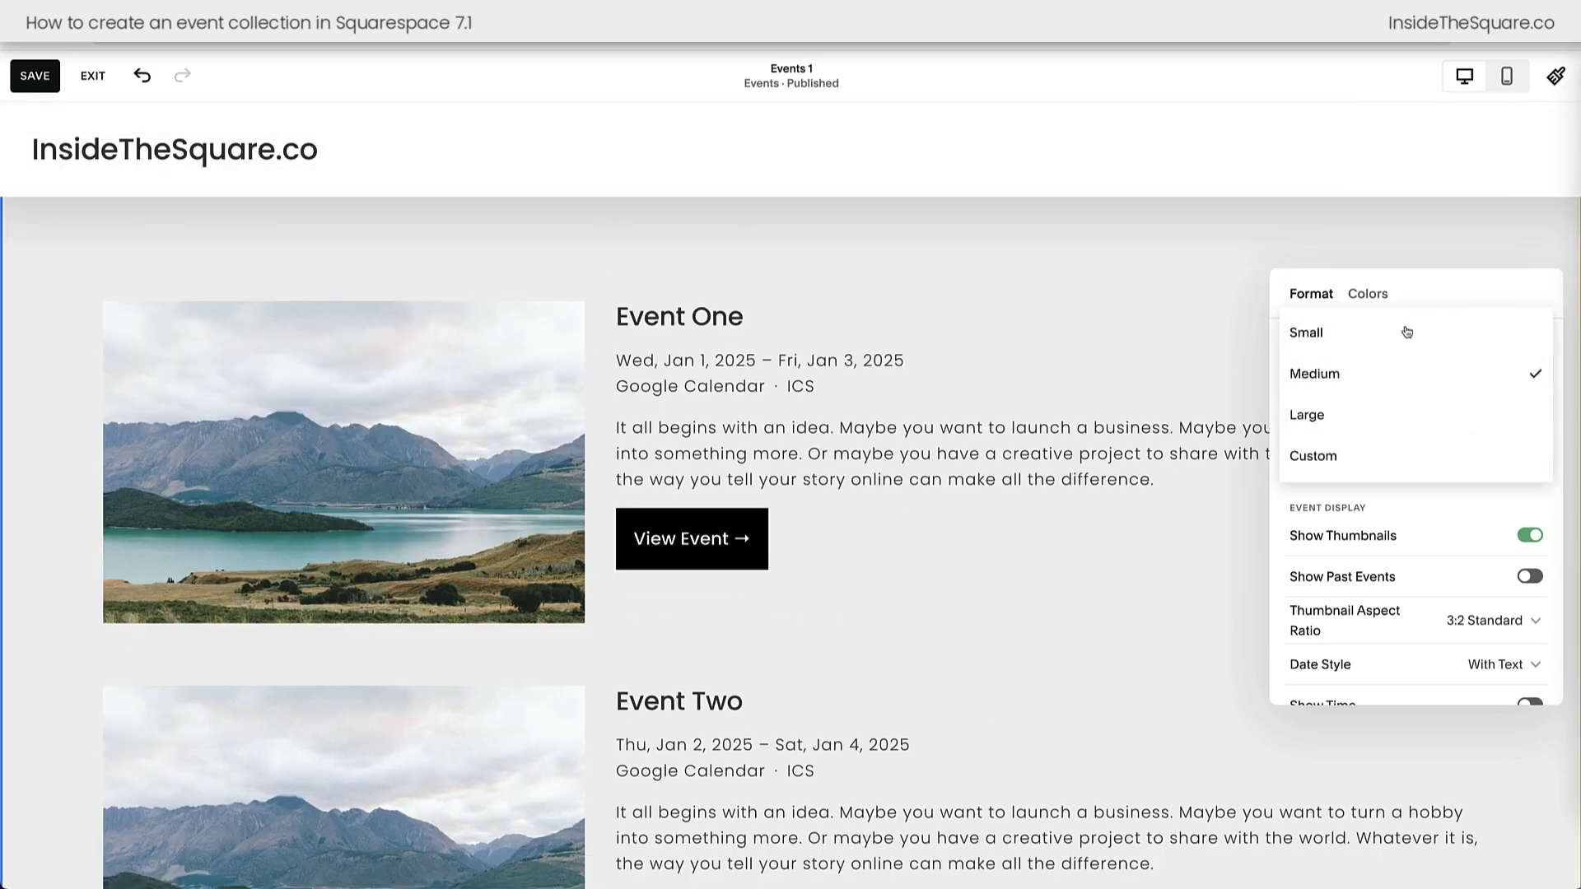
pyautogui.click(1421, 329)
pyautogui.click(1443, 373)
pyautogui.click(1414, 496)
pyautogui.click(1433, 376)
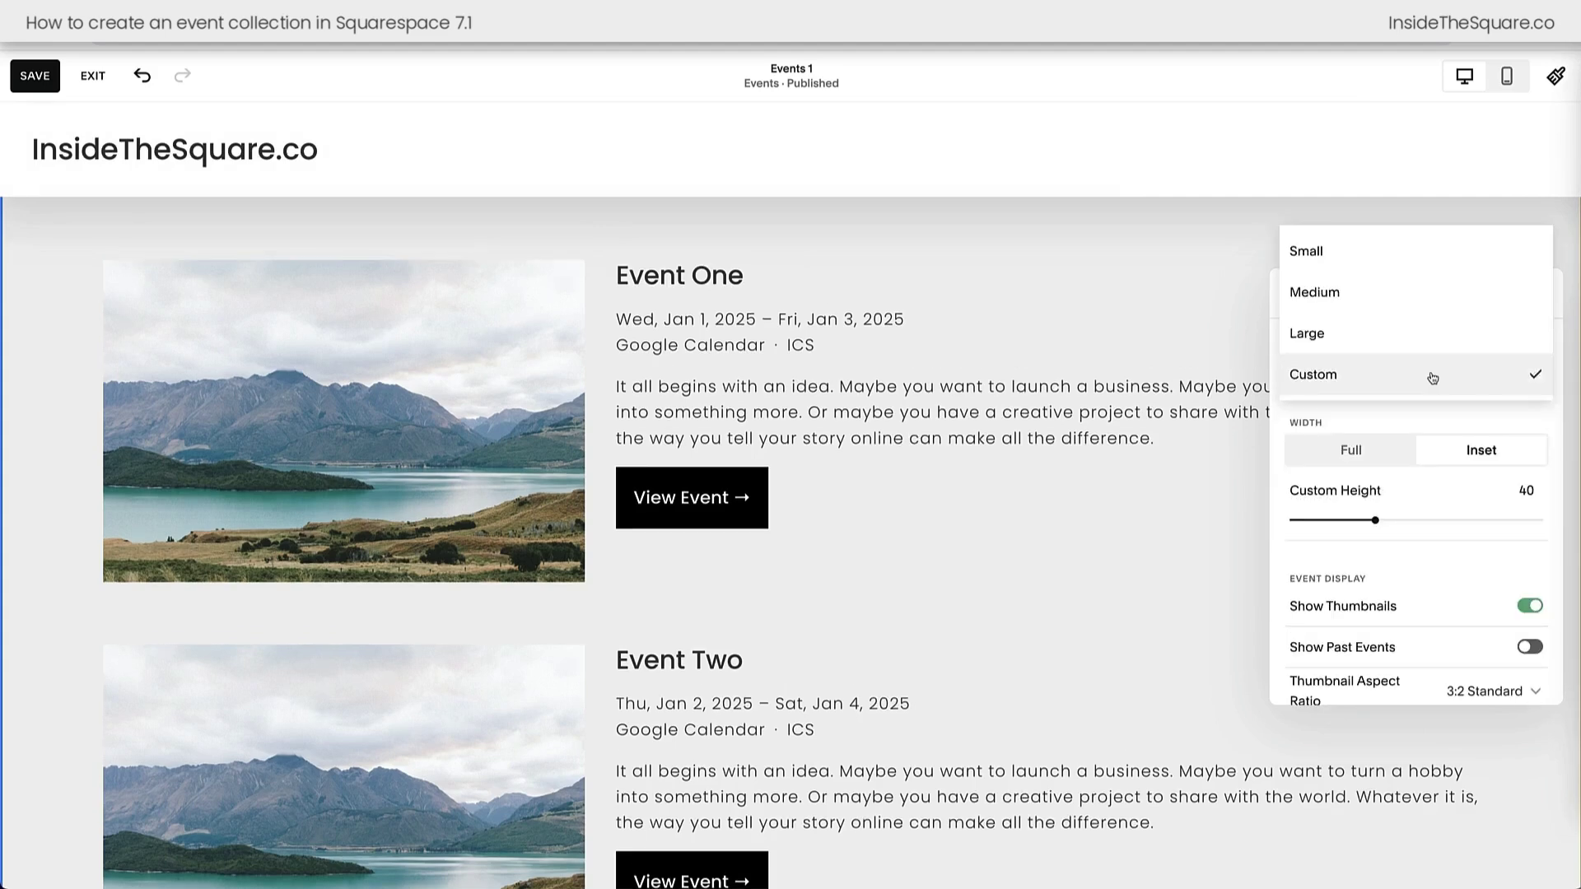
pyautogui.click(1406, 389)
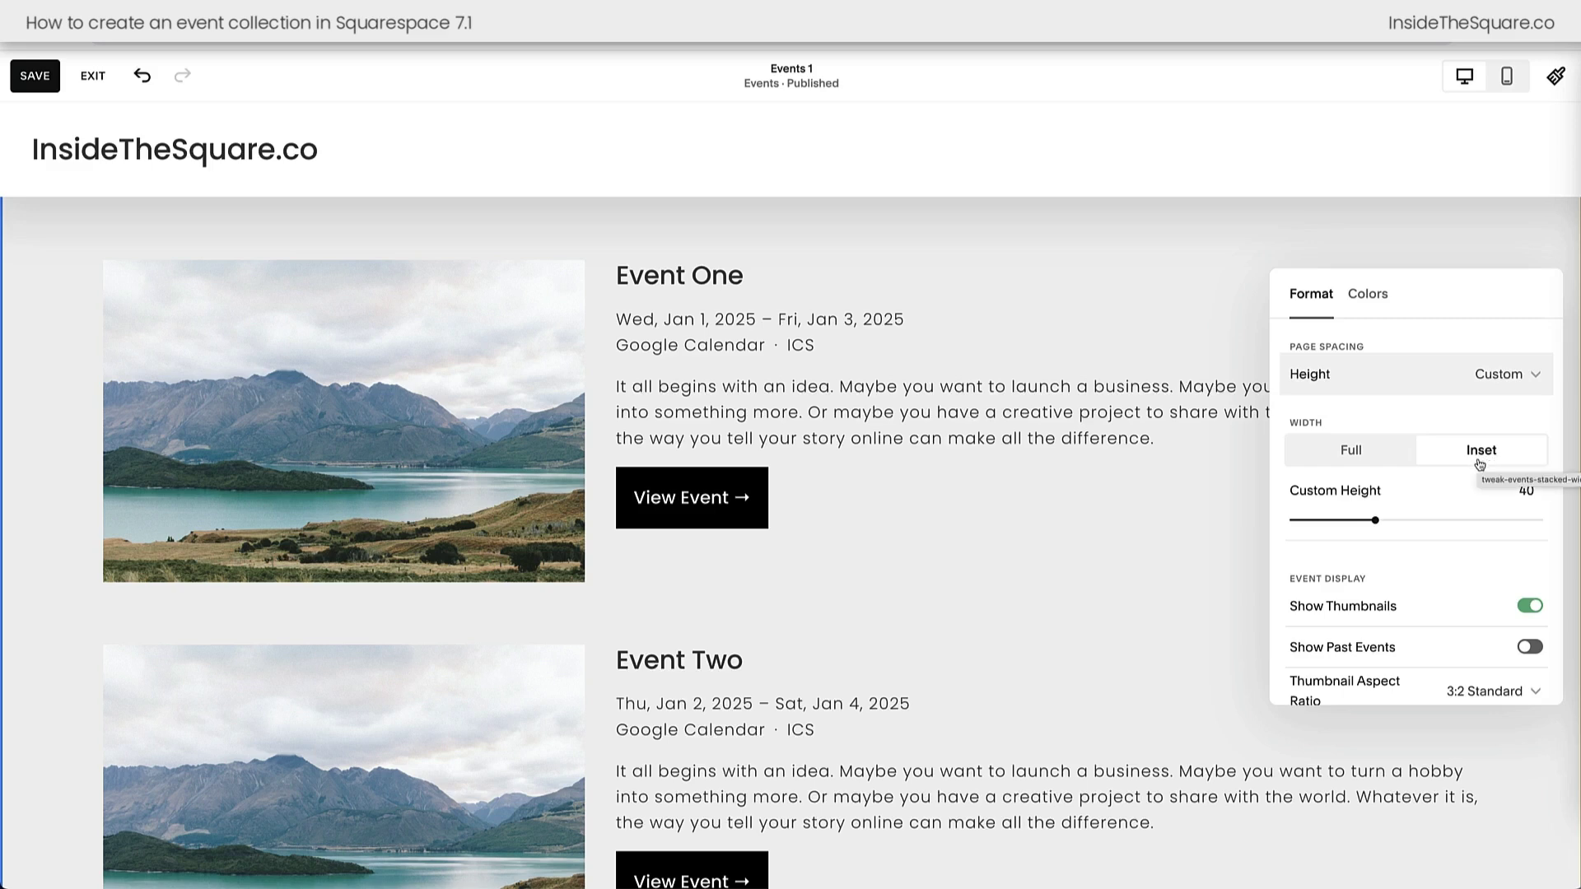
# Step: Try the Full width and restore Inset, and turn the event thumbnails off and back on
pyautogui.click(1386, 462)
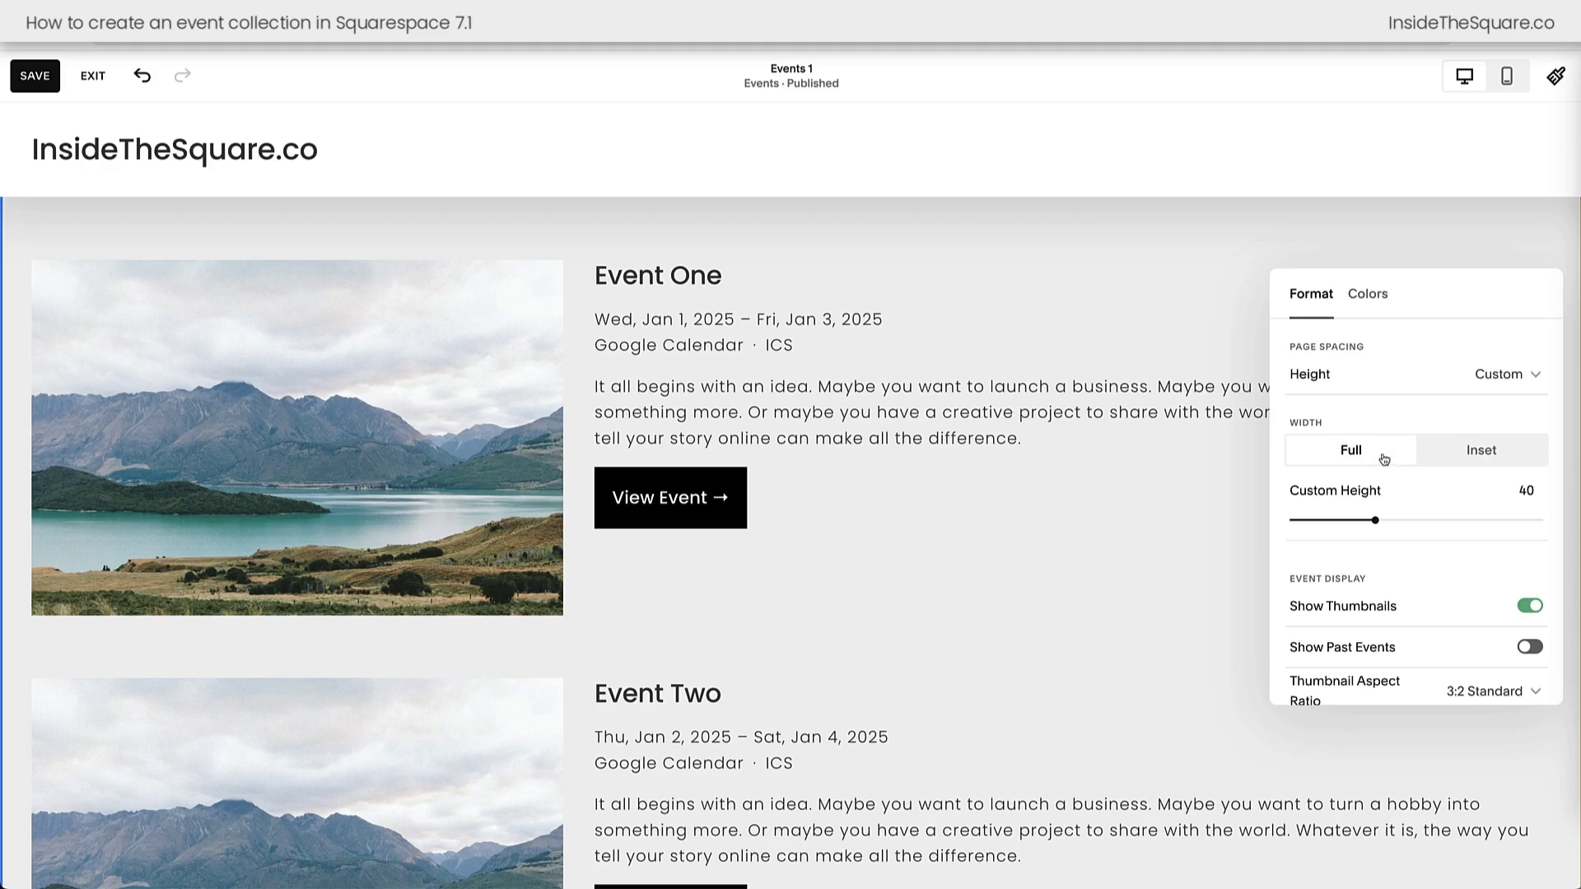
pyautogui.click(1454, 445)
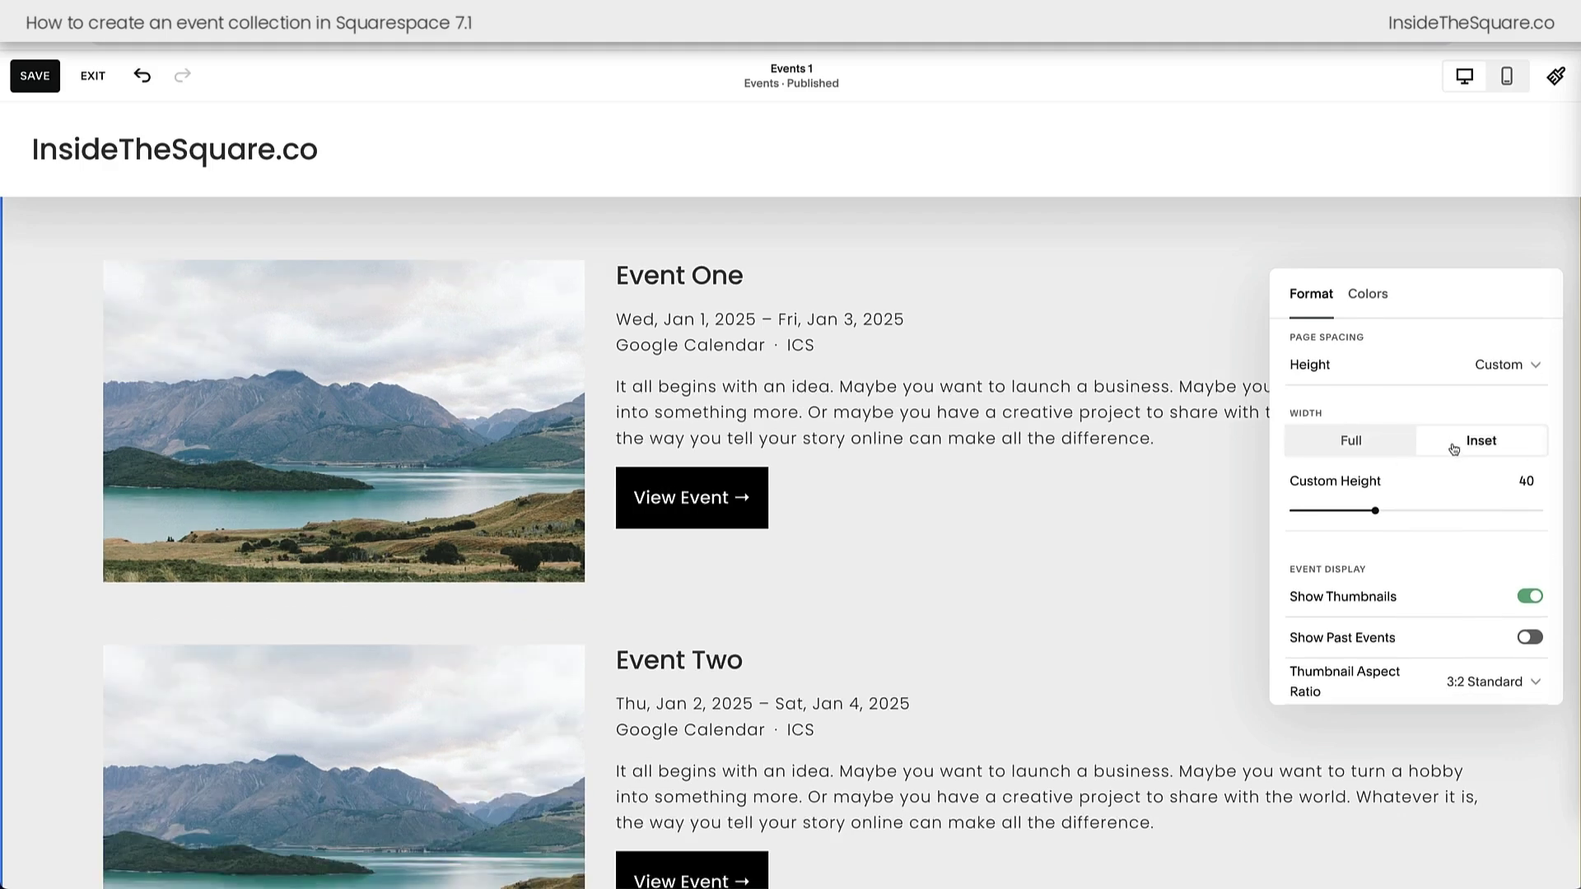
pyautogui.scroll(-5, 1453, 448)
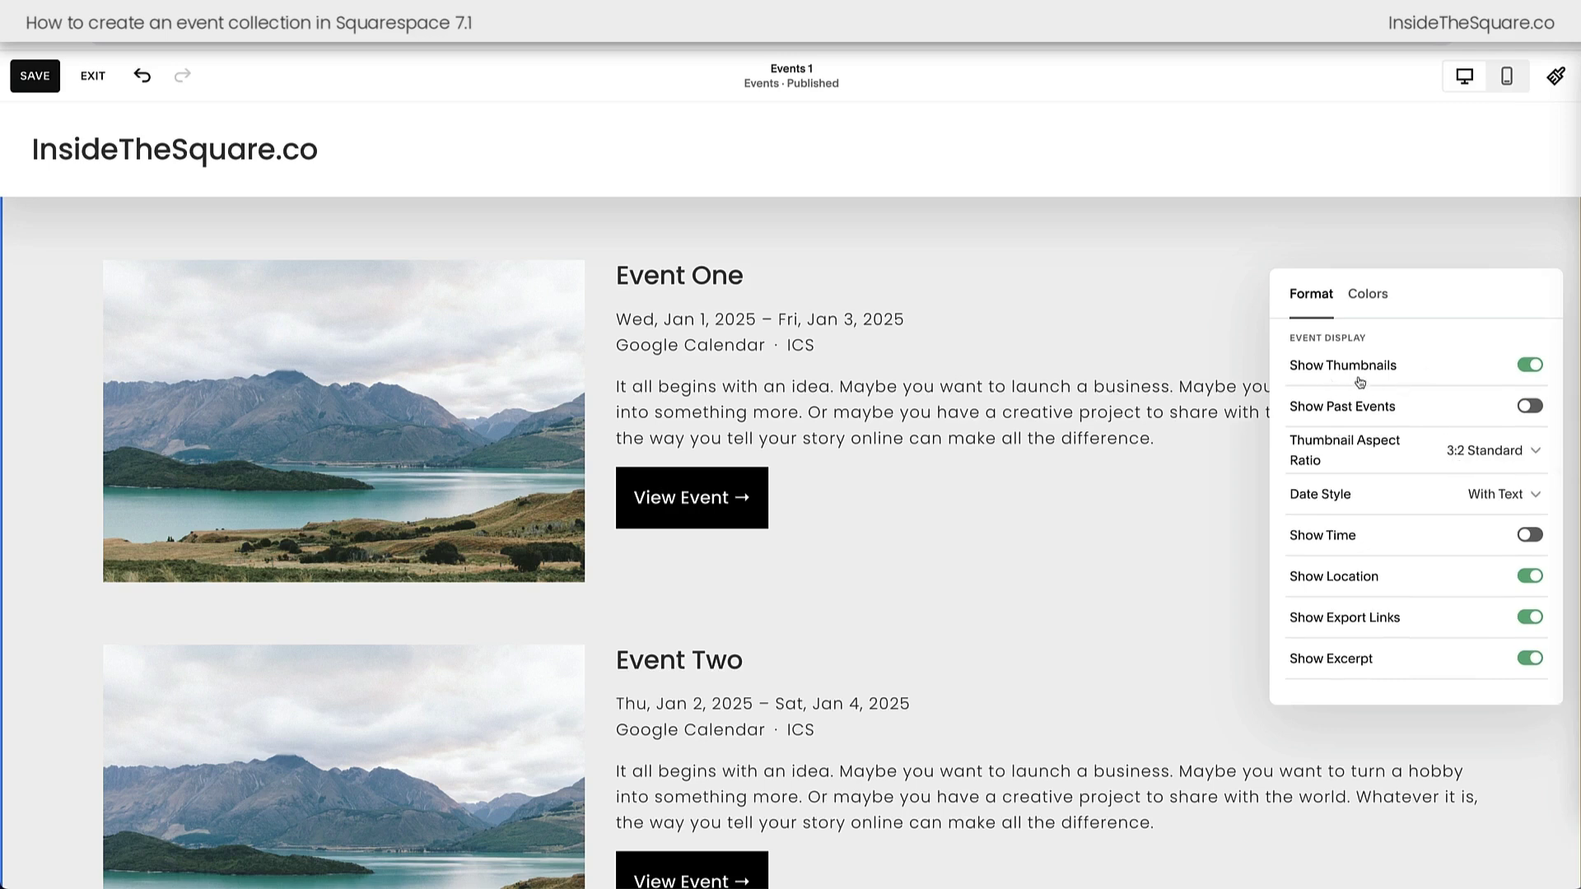
pyautogui.click(1529, 366)
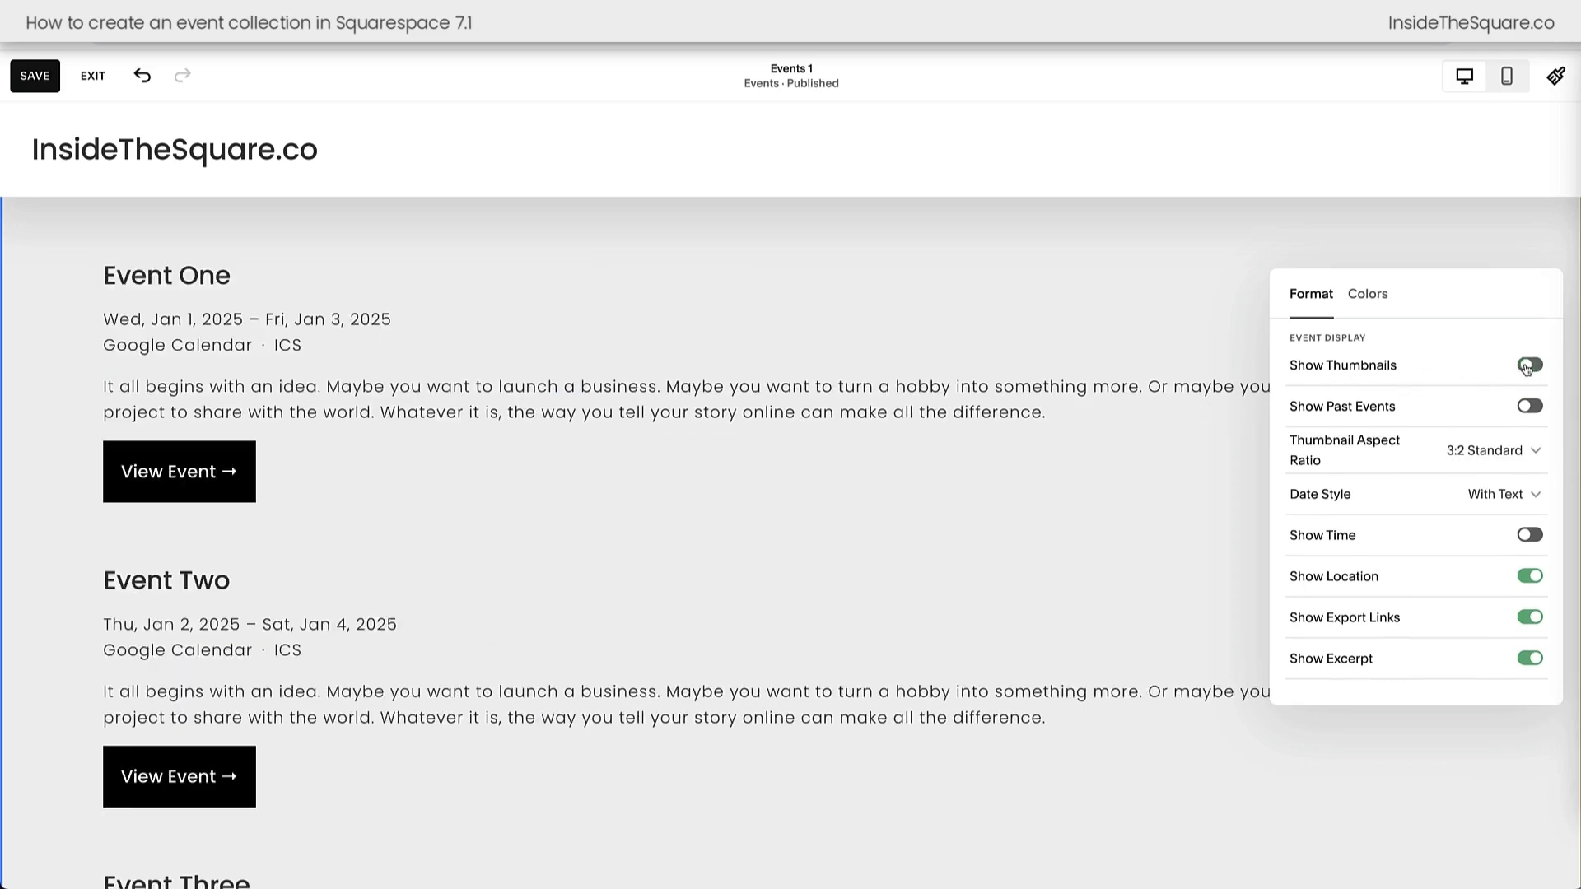
pyautogui.click(1529, 366)
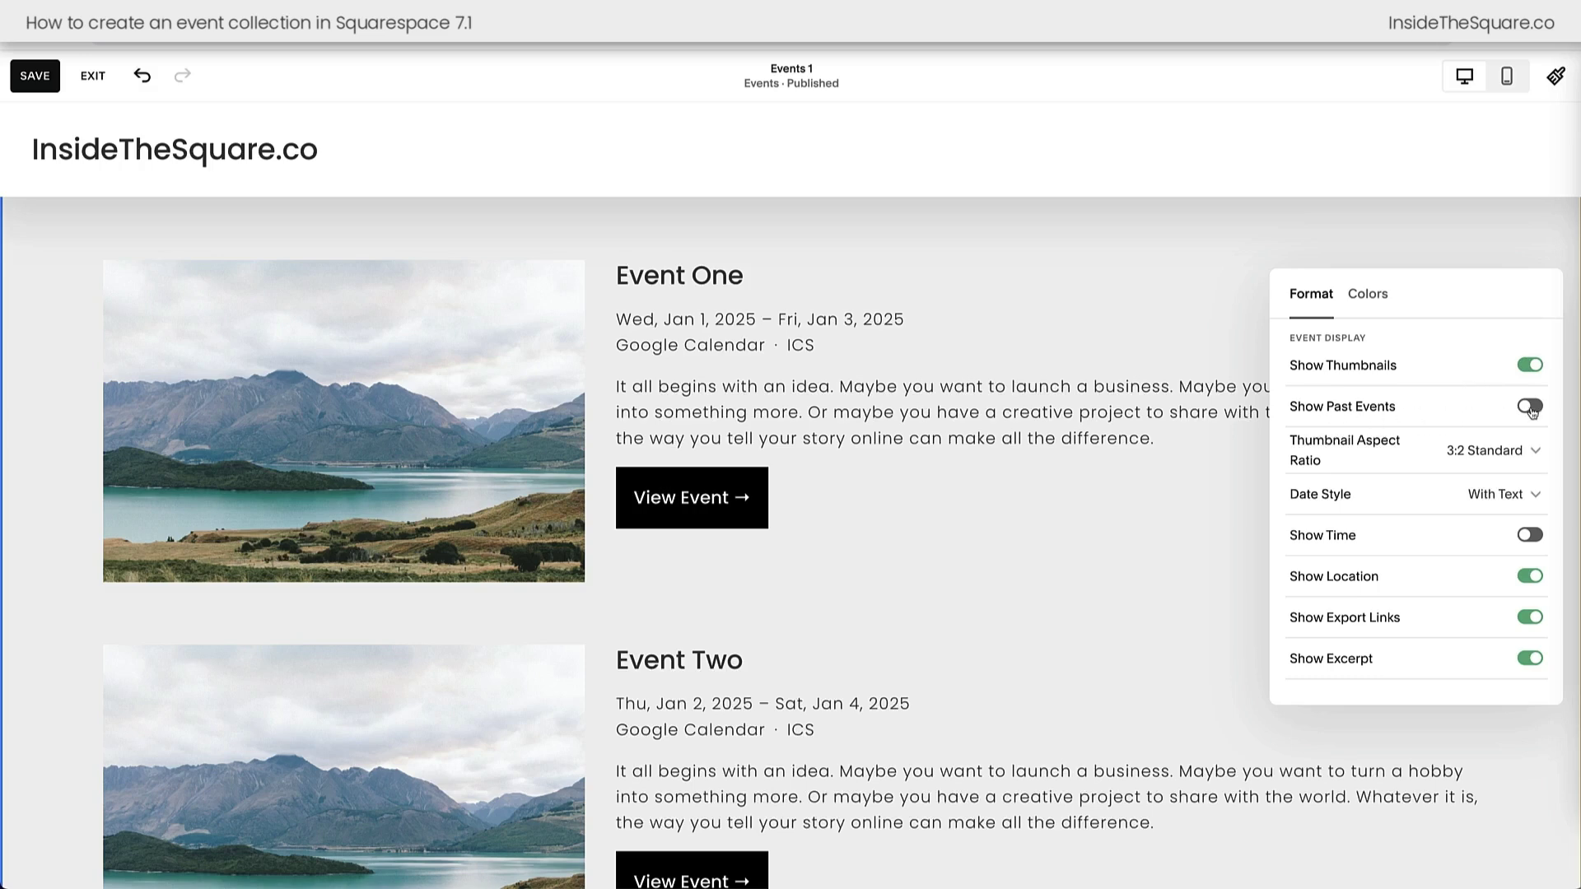
# Step: Turn the display of past events on and back off, and look through the event list
pyautogui.click(1531, 409)
pyautogui.click(1532, 409)
pyautogui.scroll(-1, 429, 434)
pyautogui.scroll(-3, 428, 434)
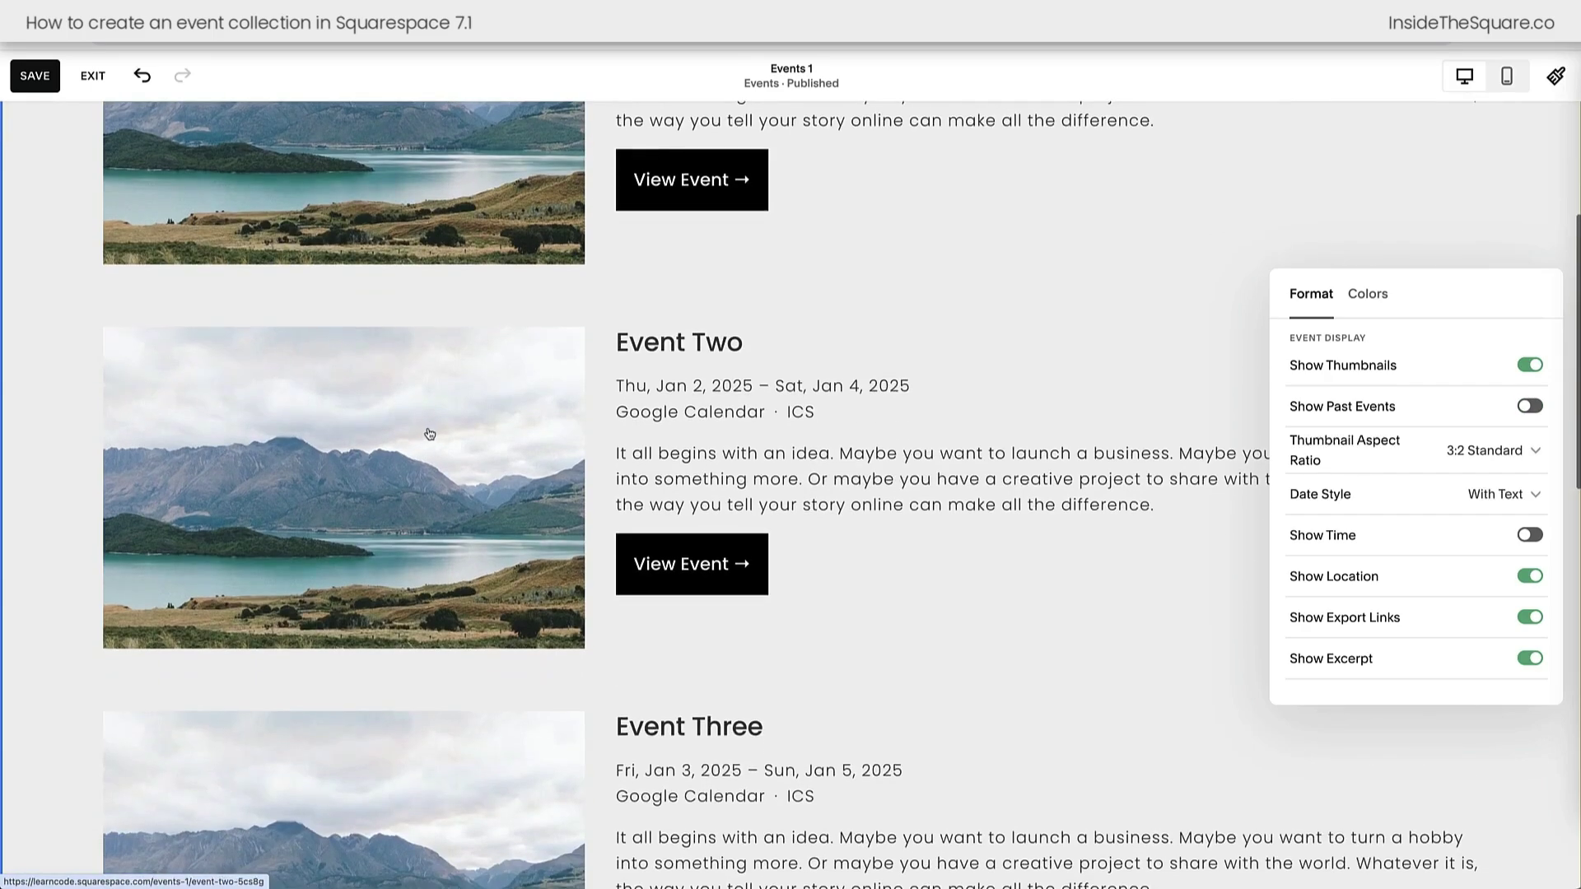
pyautogui.scroll(-3, 497, 425)
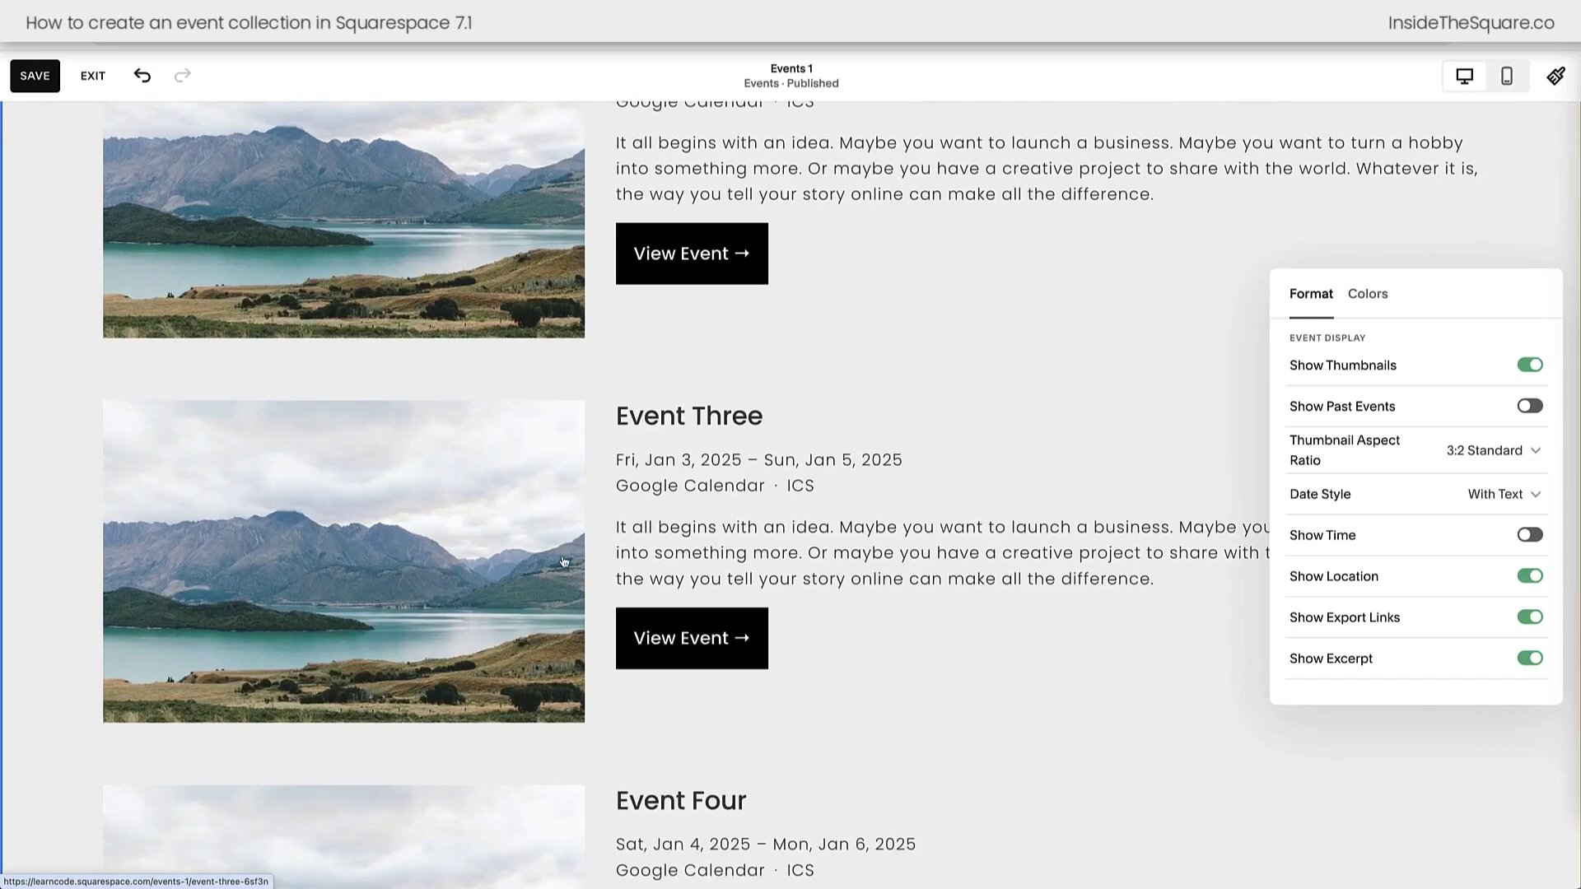
pyautogui.scroll(6, 556, 527)
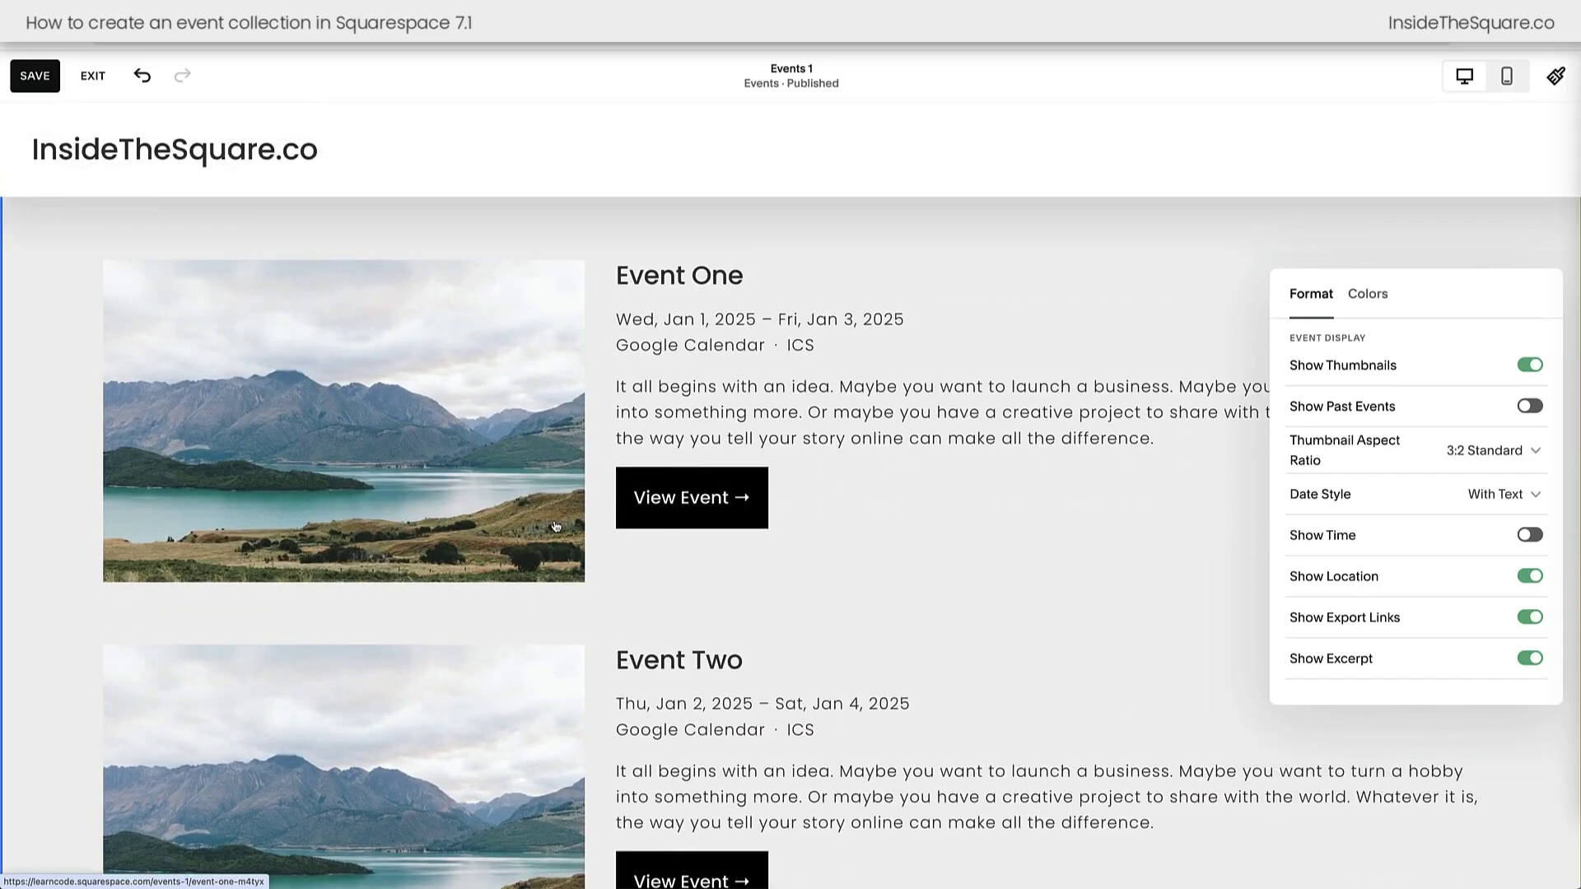
# Step: Try the 1:1 Square, 4:3 Four Thirds and Ultra Widescreen thumbnail aspect ratios and restore 3:2 Standard
pyautogui.click(1455, 451)
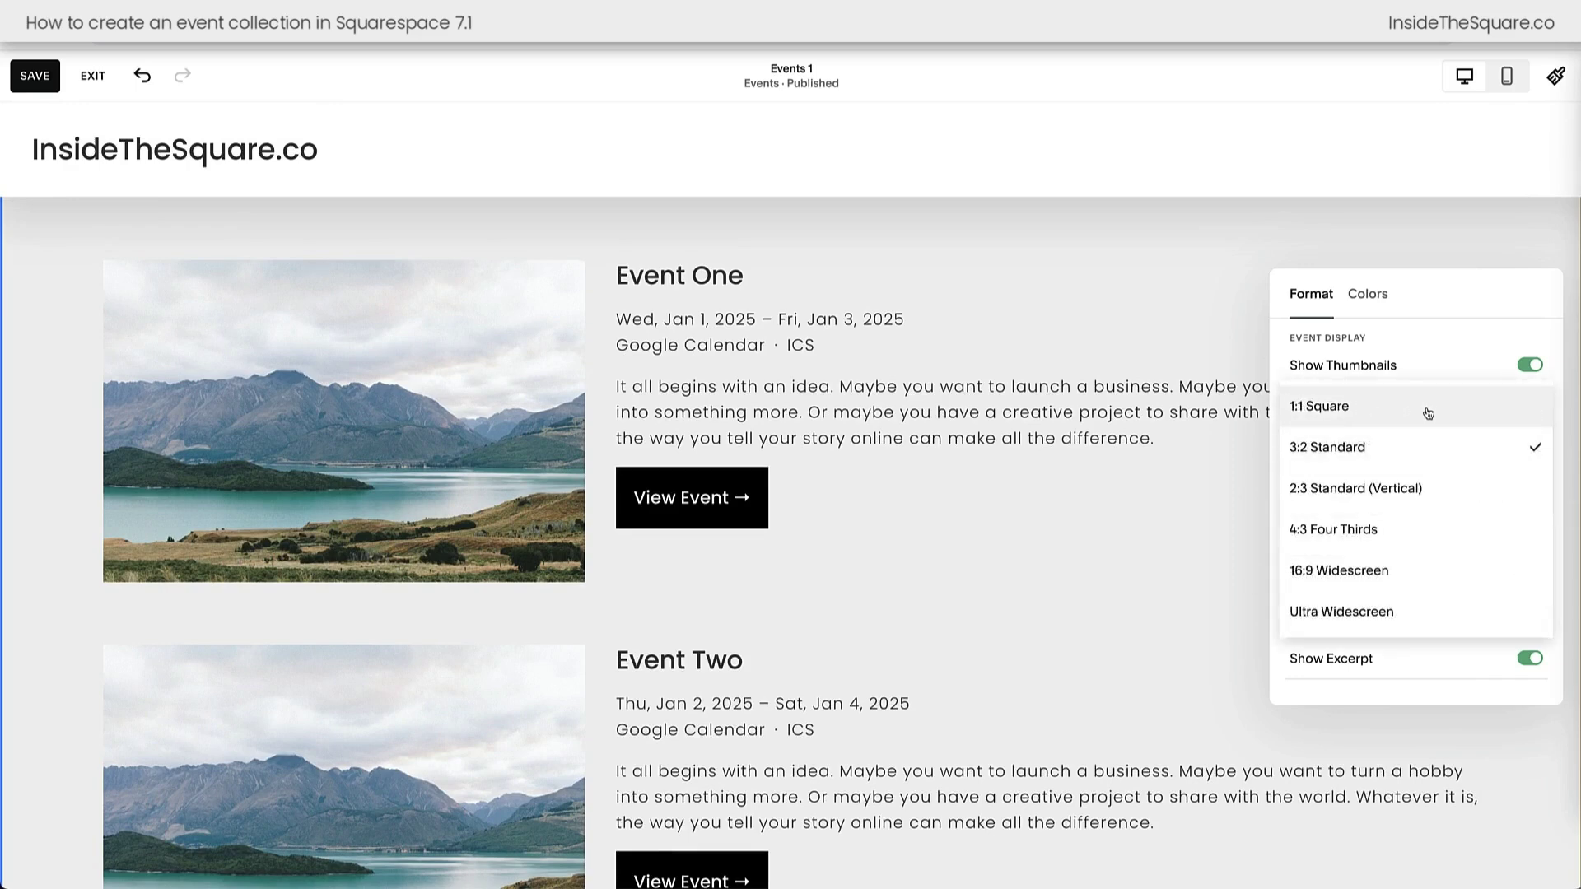
pyautogui.click(1429, 407)
pyautogui.click(1464, 453)
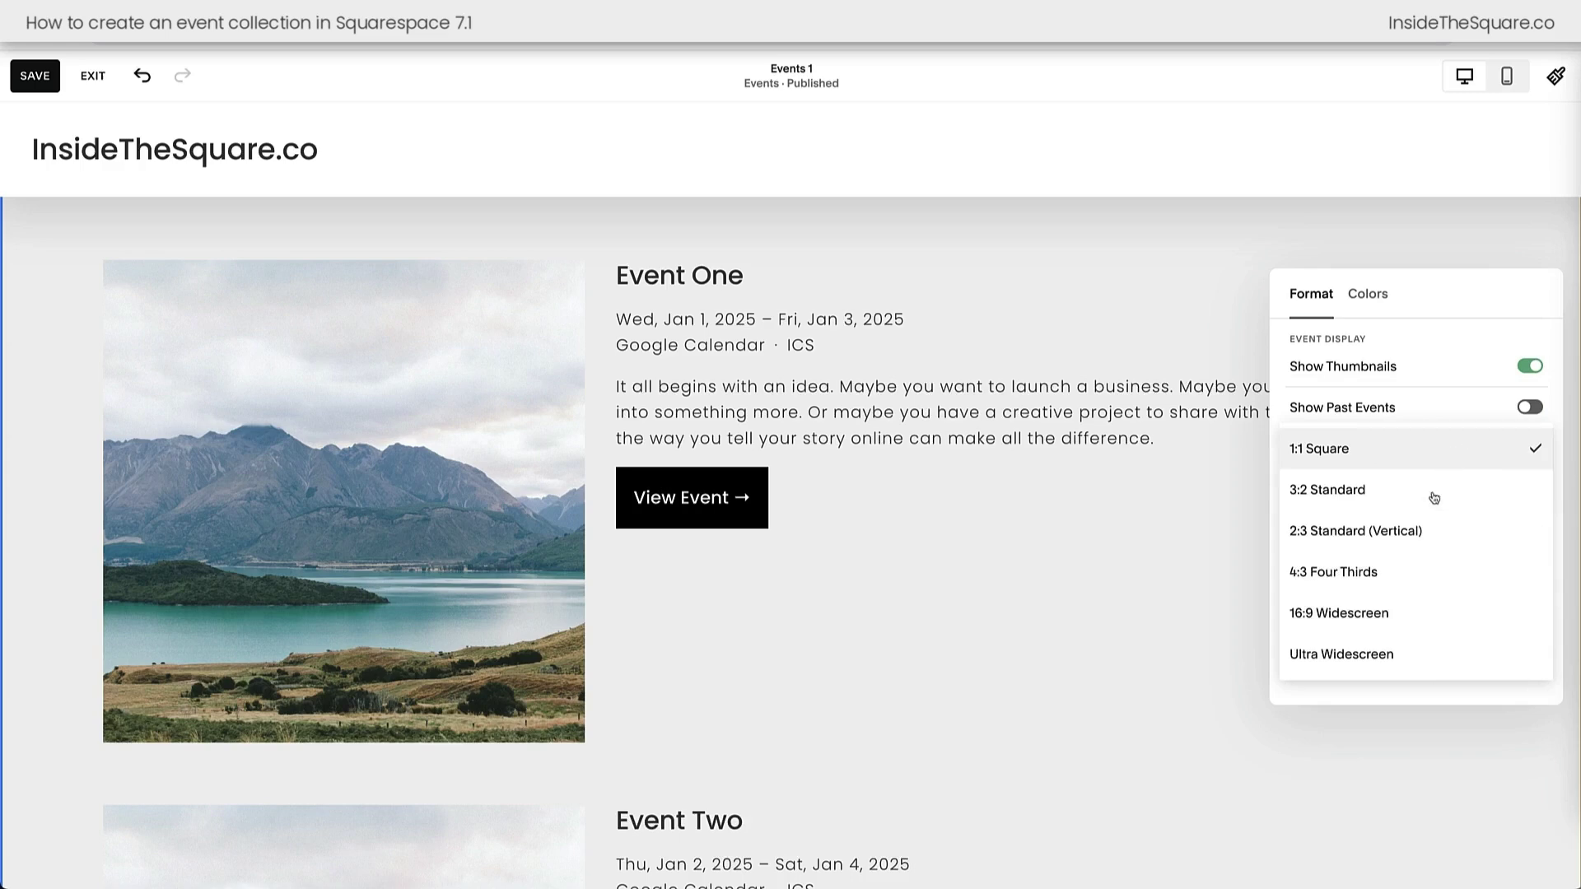
pyautogui.click(1429, 568)
pyautogui.click(1471, 455)
pyautogui.click(1417, 542)
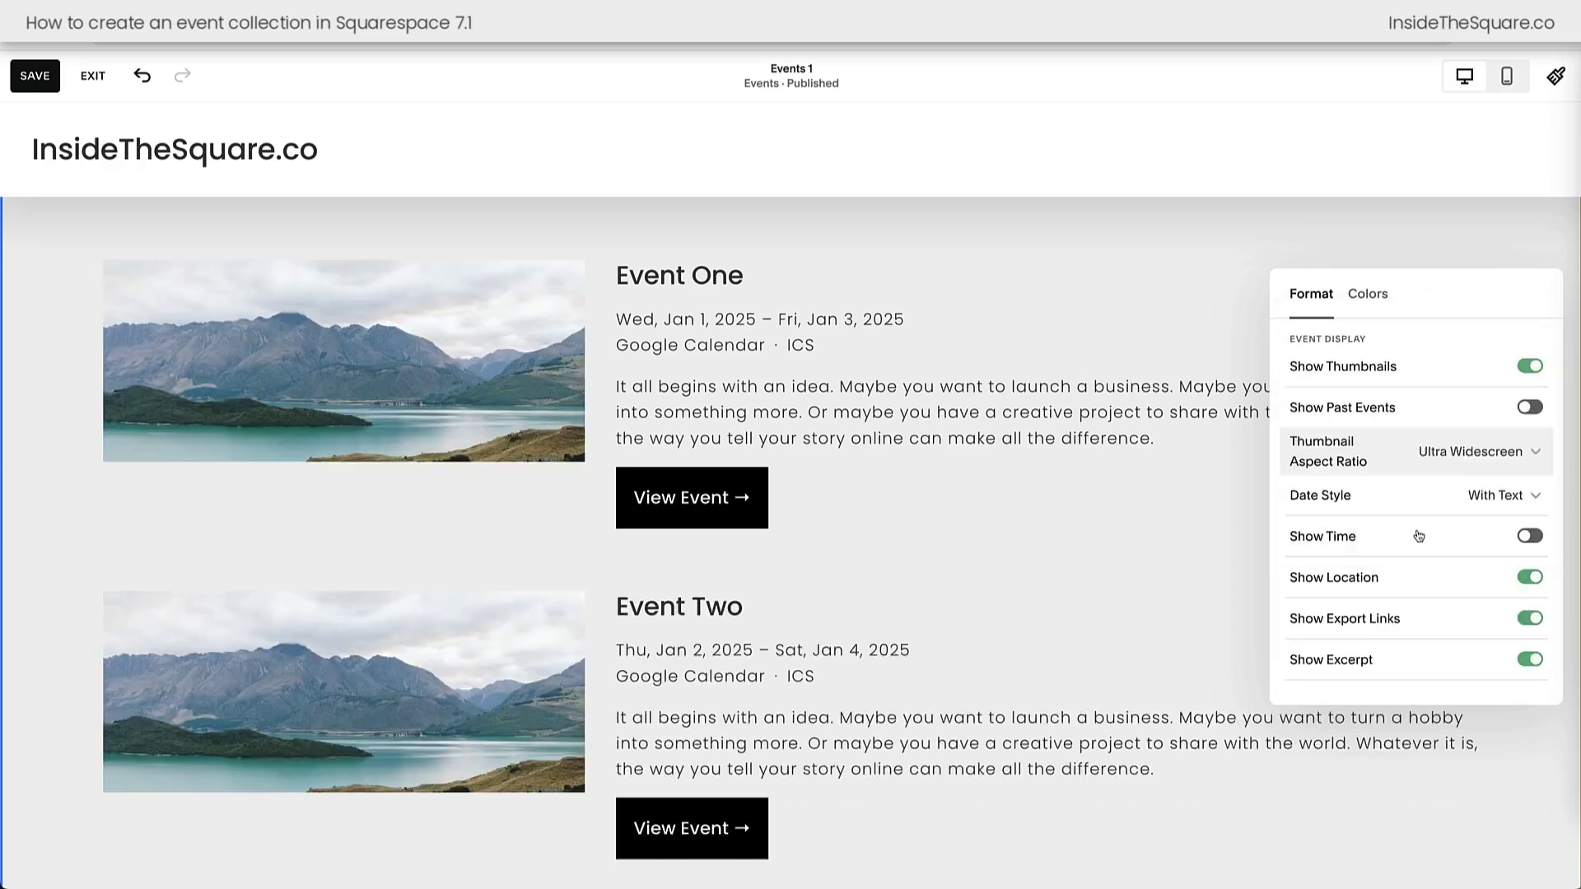
pyautogui.click(1455, 463)
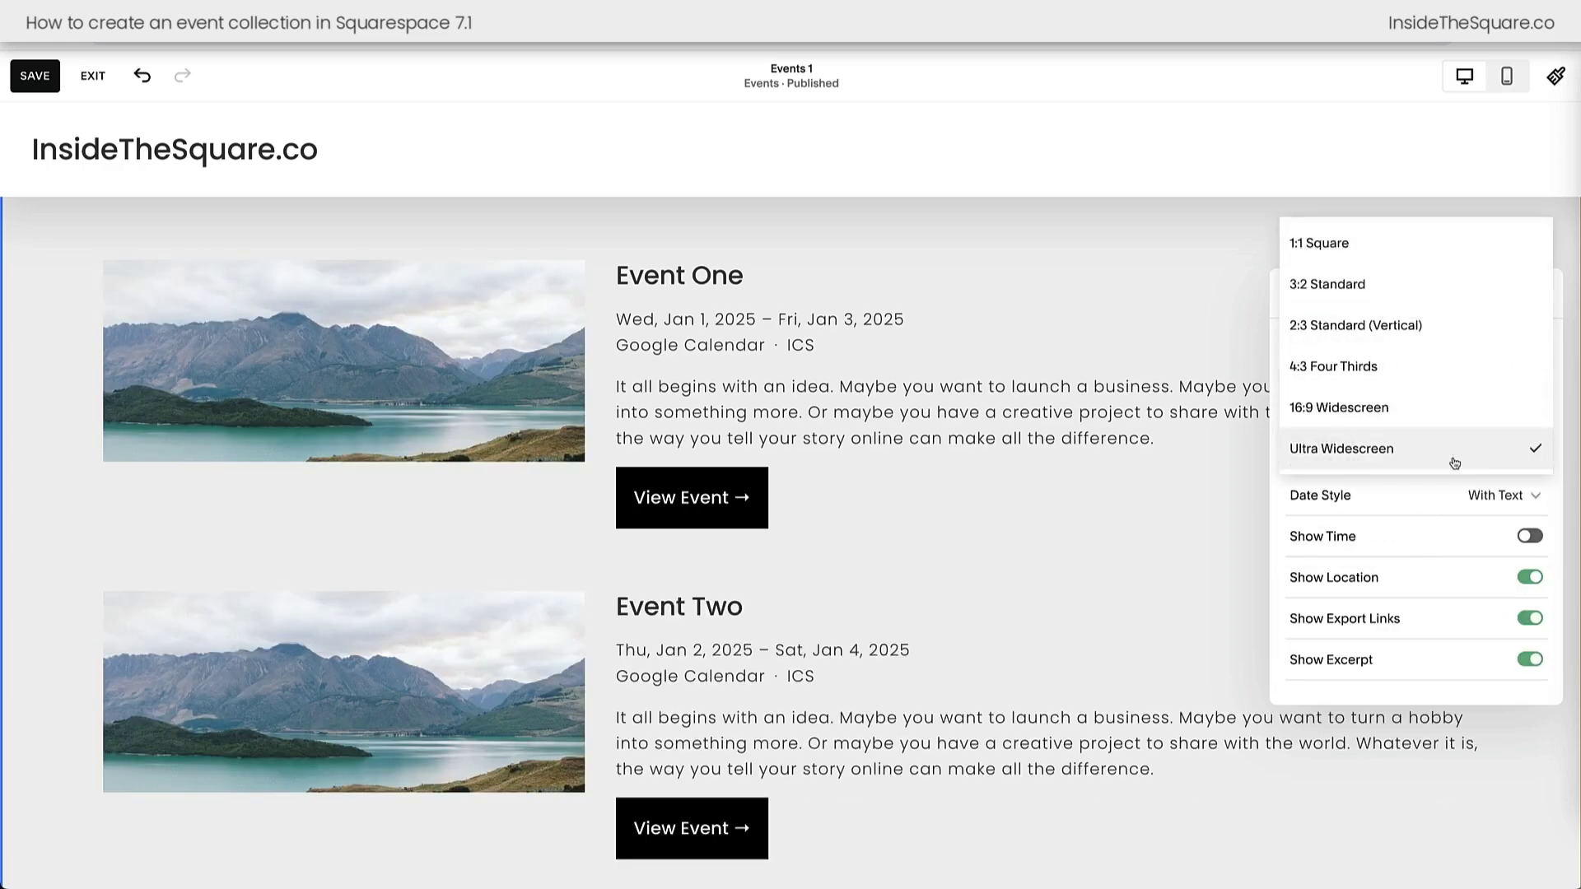
pyautogui.click(1416, 284)
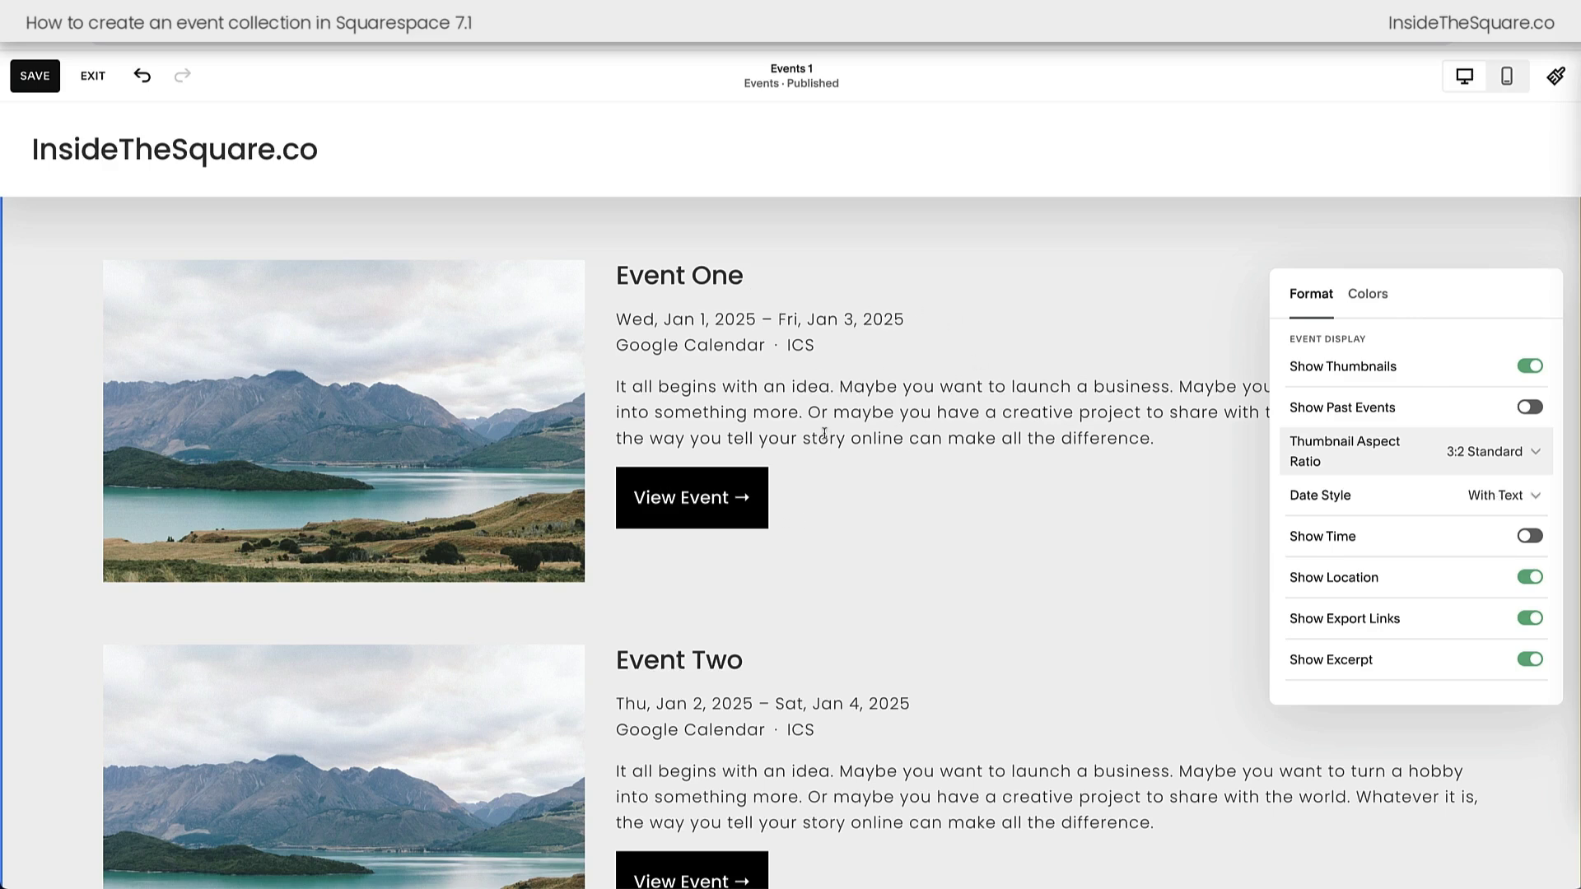
# Step: Try the None, With Text and Side Tag date styles on the event list
pyautogui.click(1481, 496)
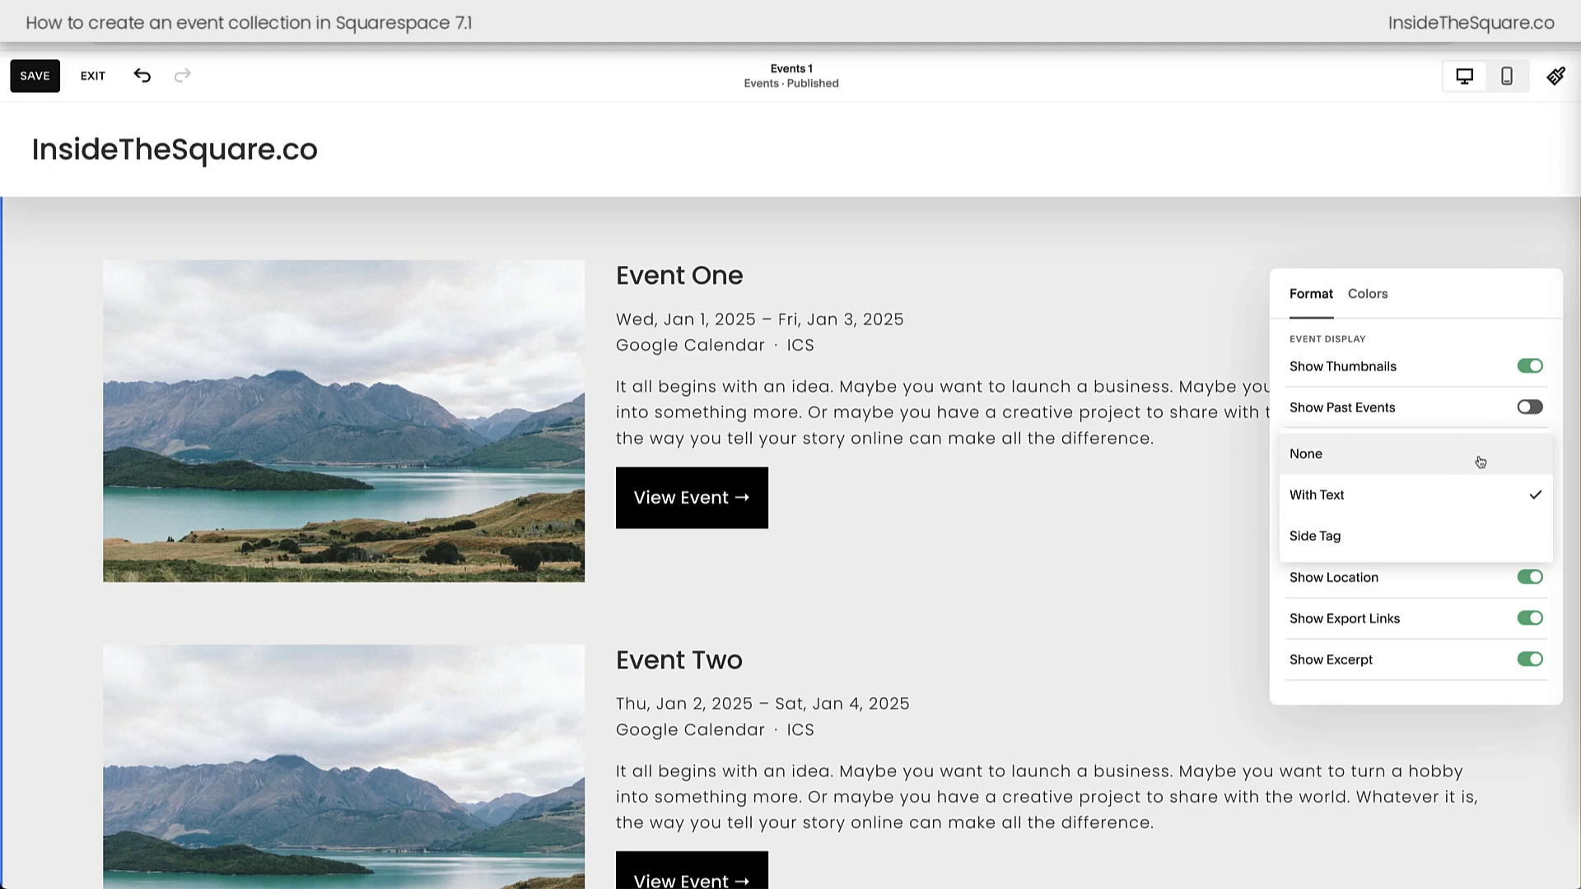
pyautogui.click(1481, 463)
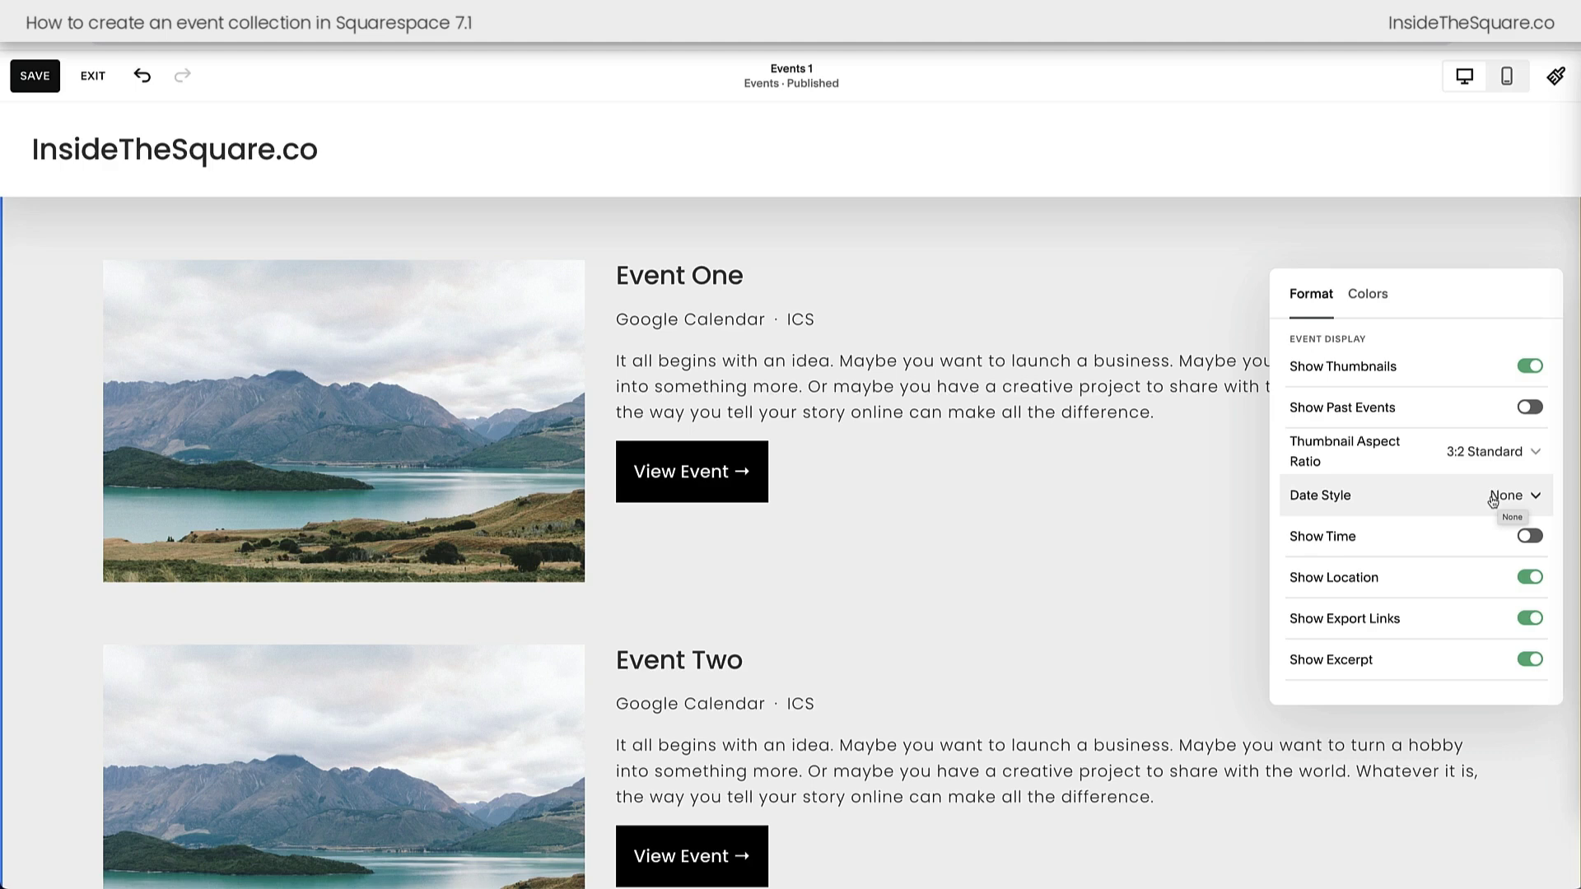
pyautogui.click(1492, 498)
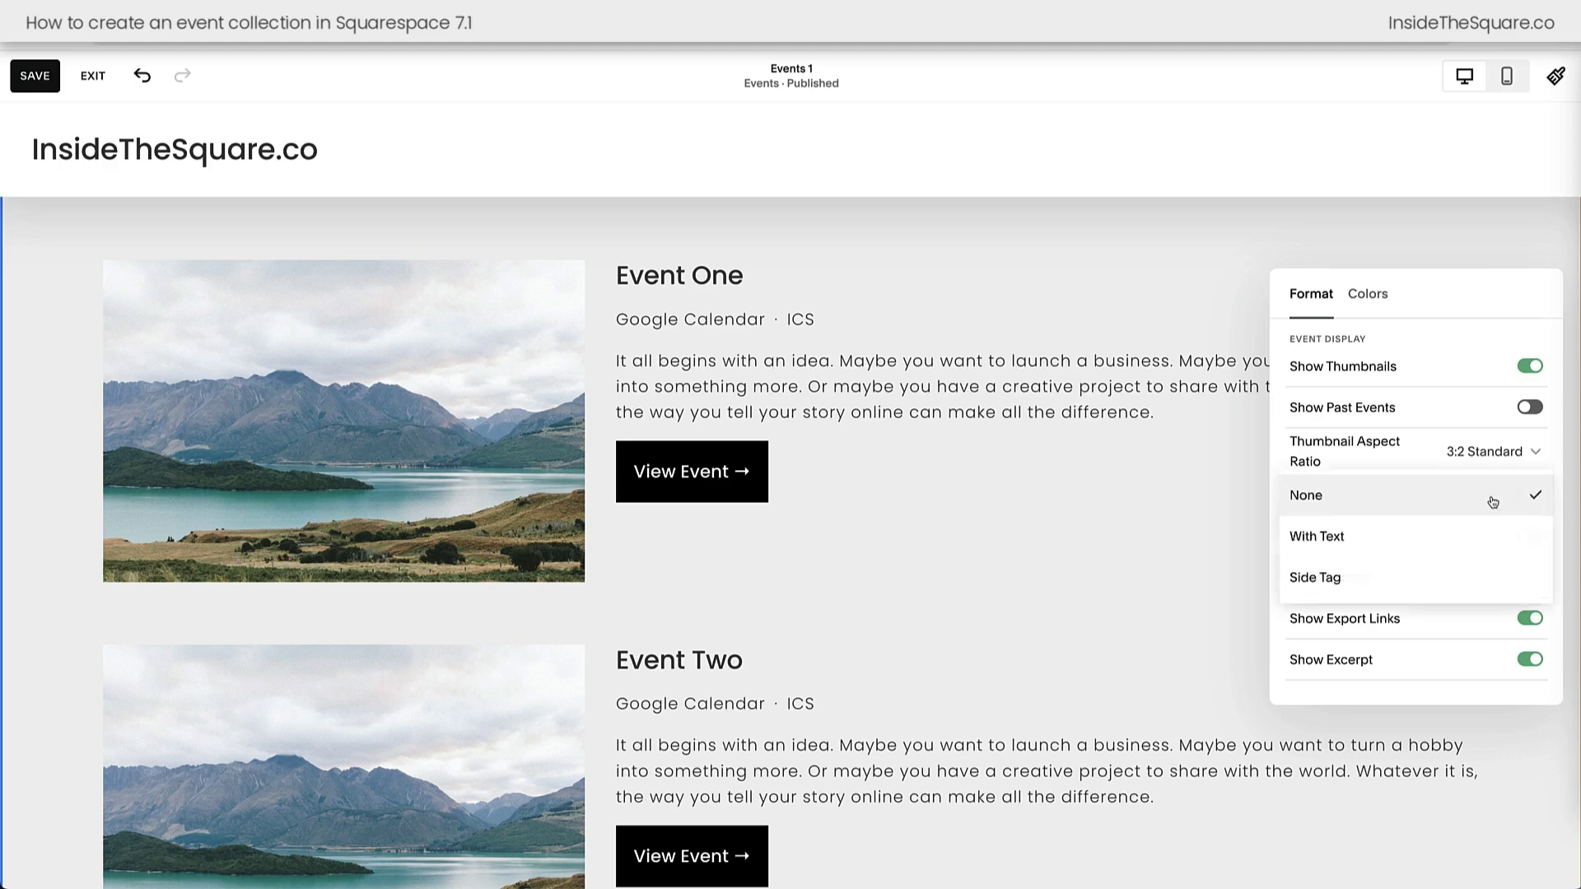
pyautogui.click(1389, 545)
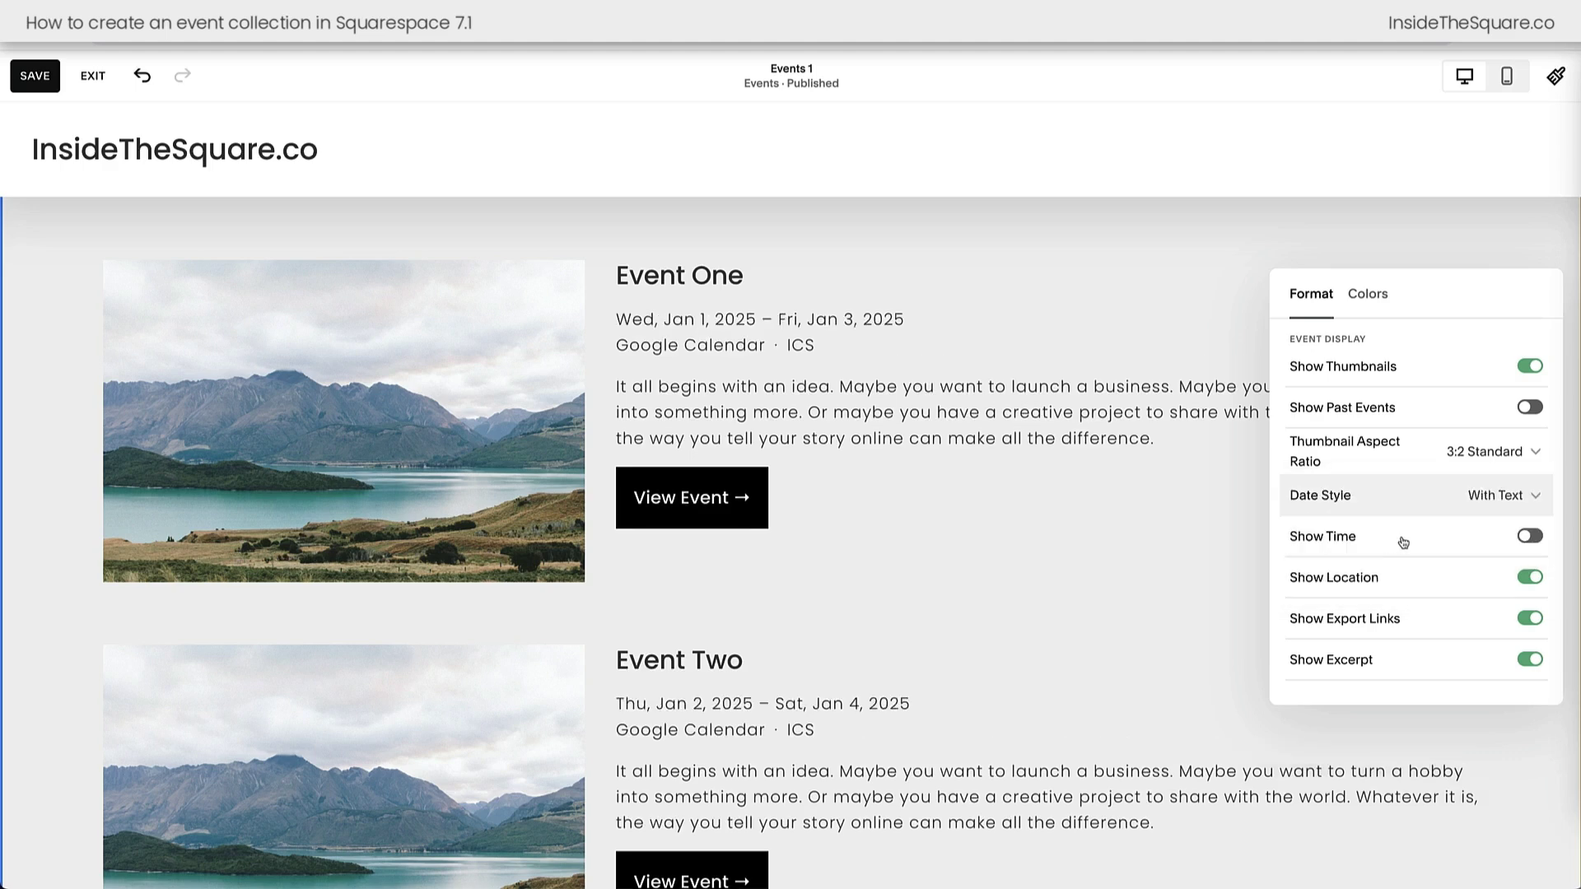
pyautogui.click(1486, 510)
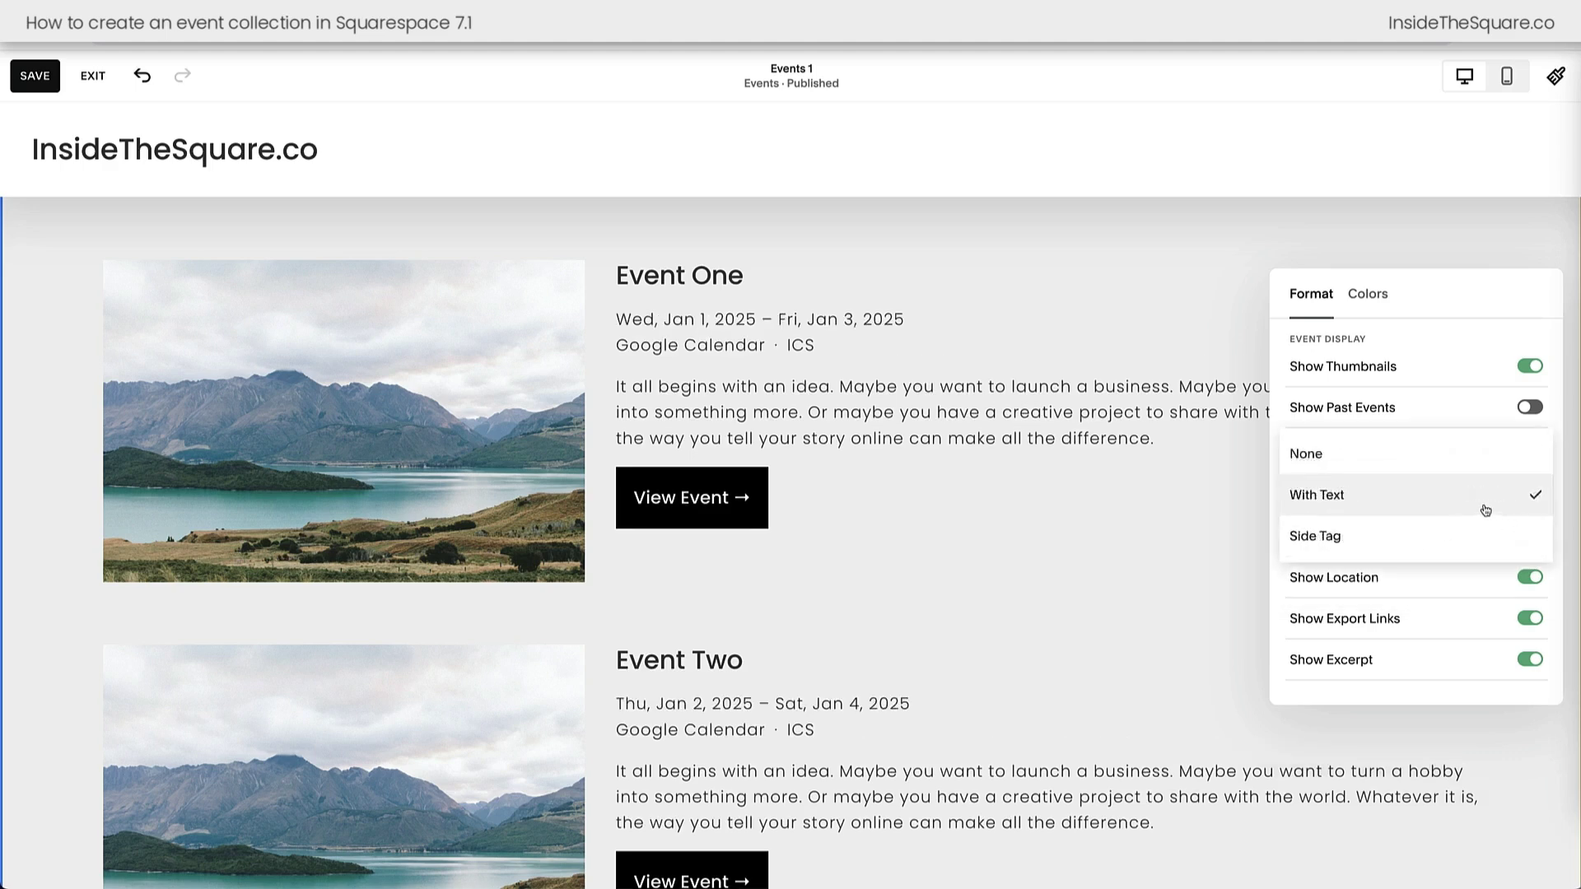
pyautogui.click(1457, 543)
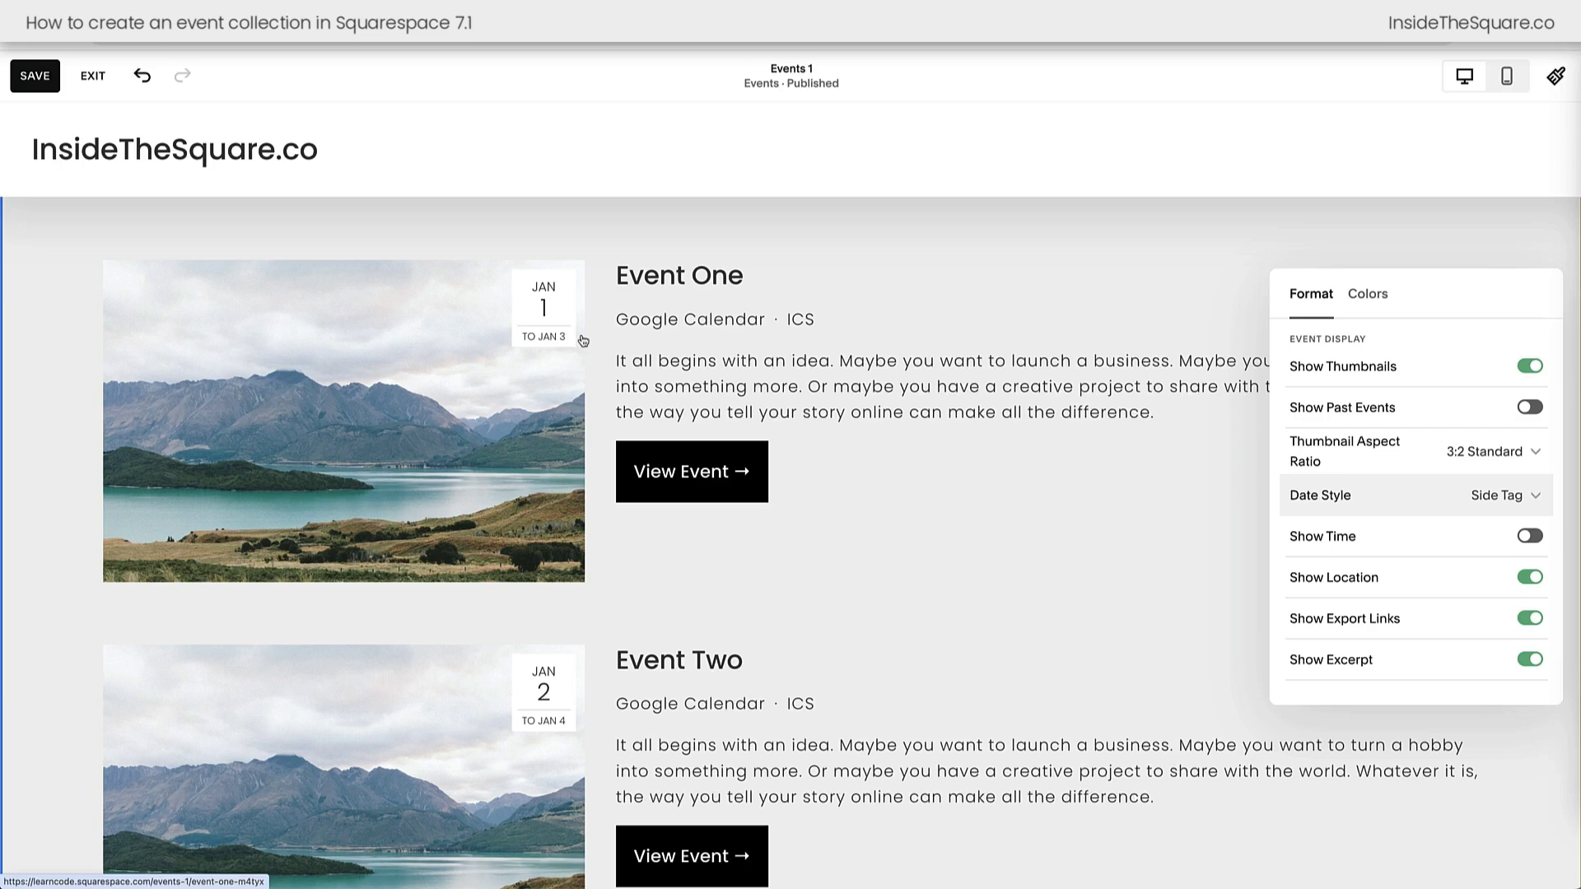
# Step: Turn on the event time display and set the events section's date style to With Text
pyautogui.click(1531, 538)
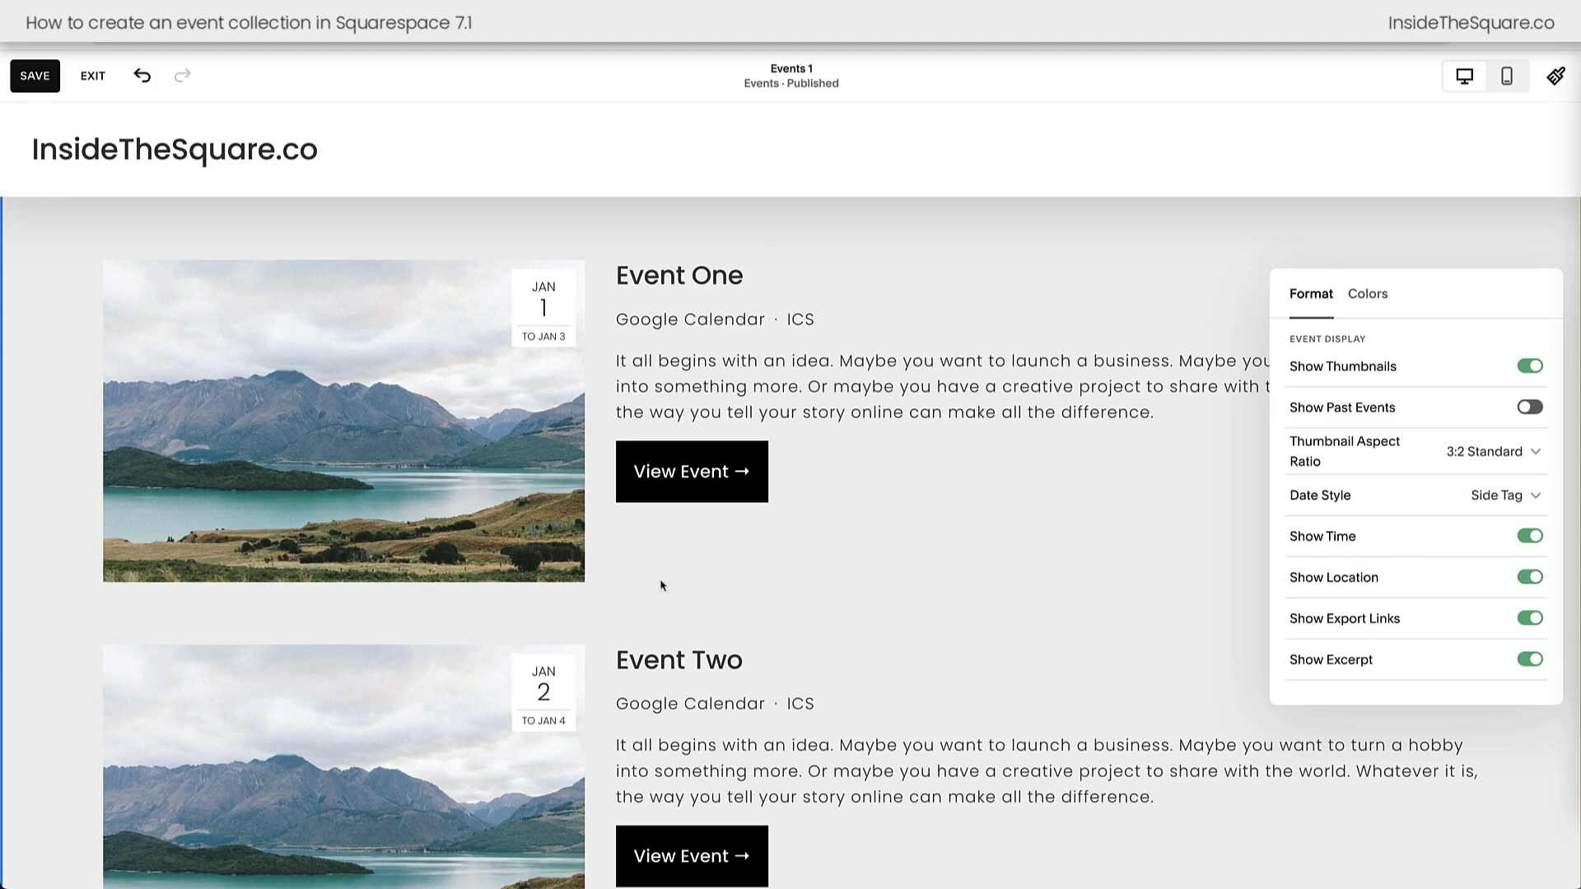
pyautogui.moveTo(1156, 423); pyautogui.dragTo(620, 356)
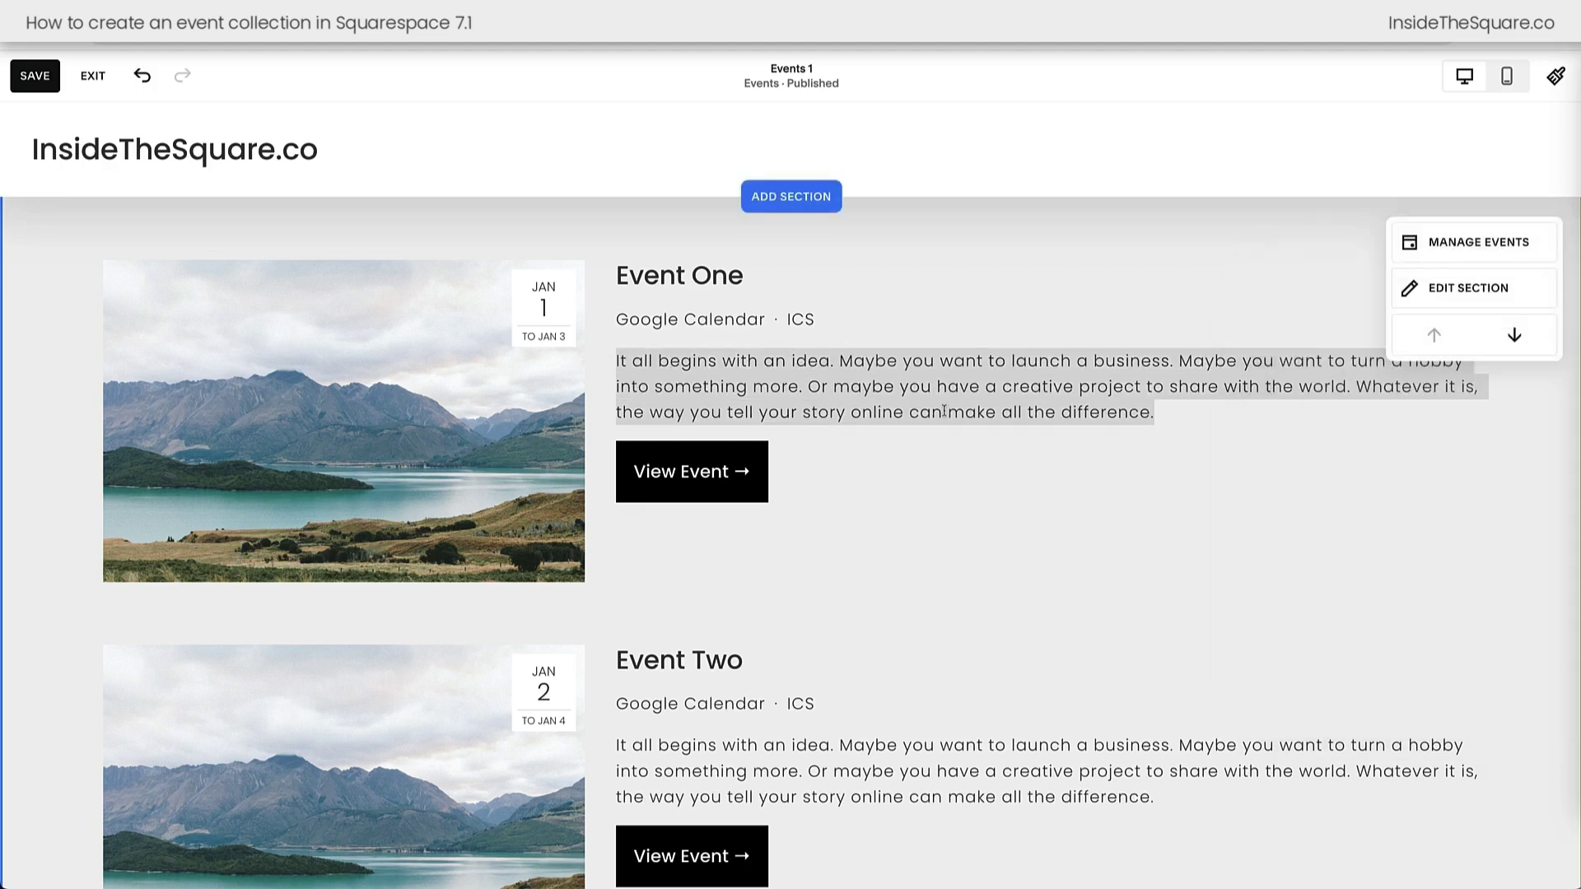
pyautogui.click(1222, 443)
pyautogui.click(1450, 288)
pyautogui.scroll(-3, 1347, 512)
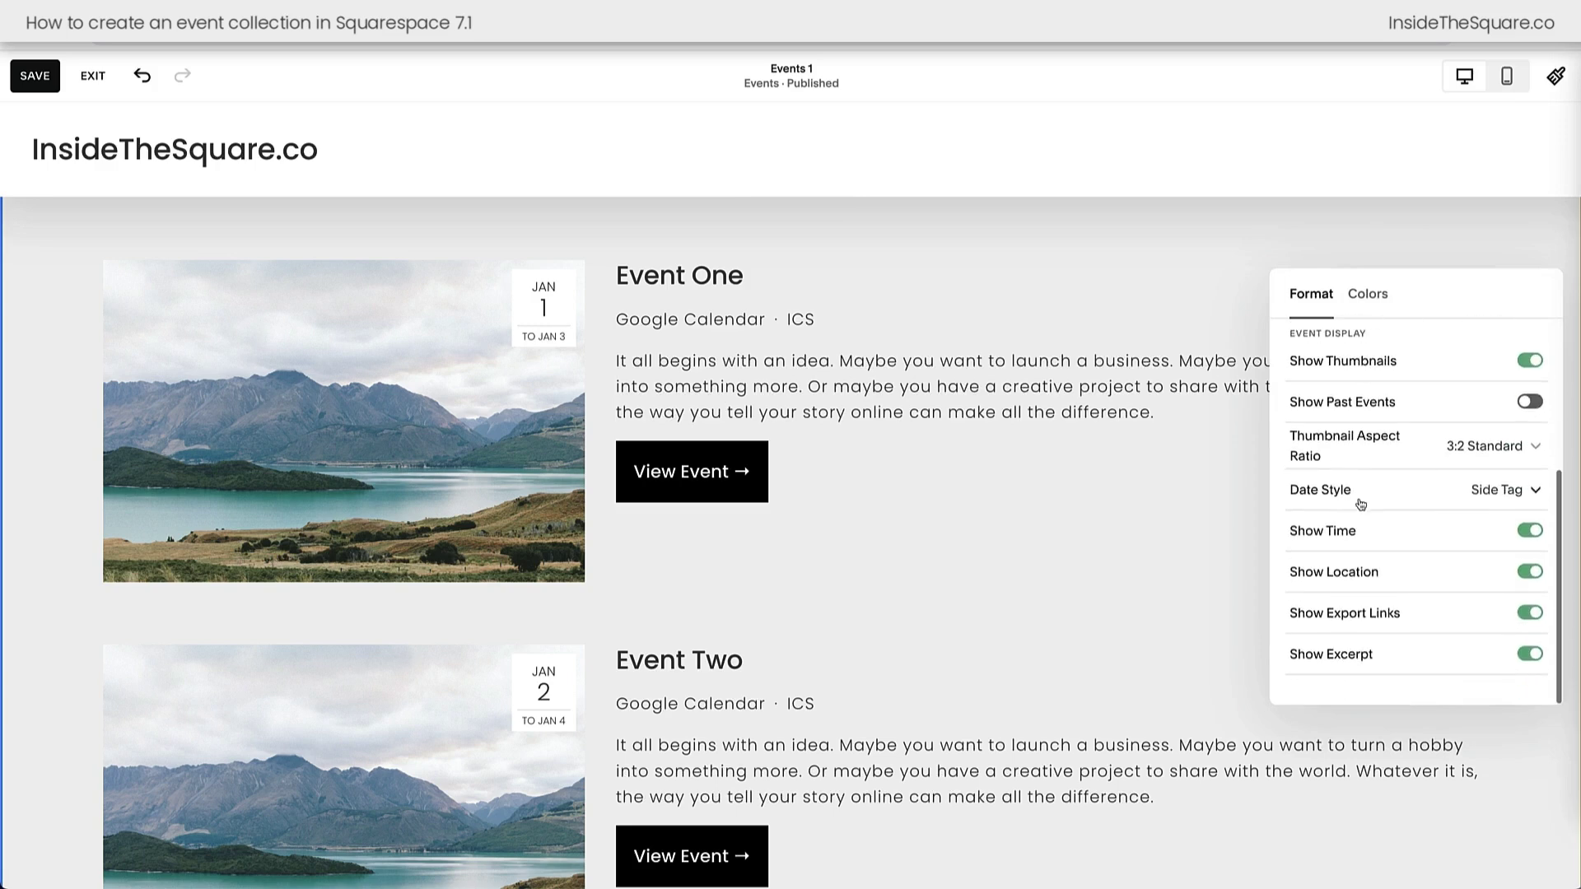
pyautogui.click(1355, 491)
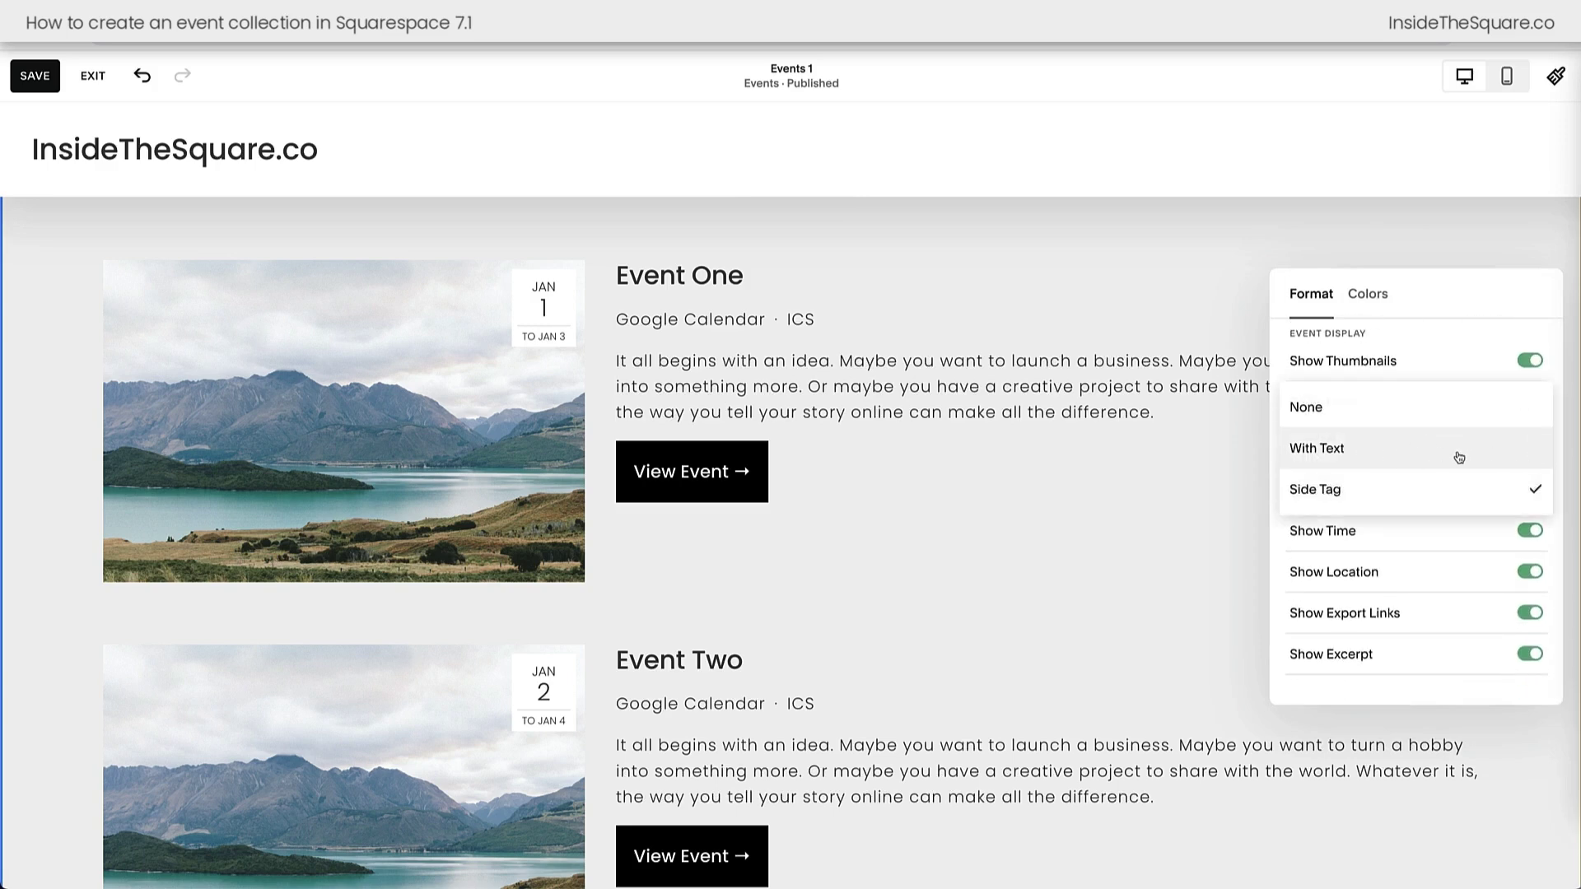
pyautogui.click(1358, 452)
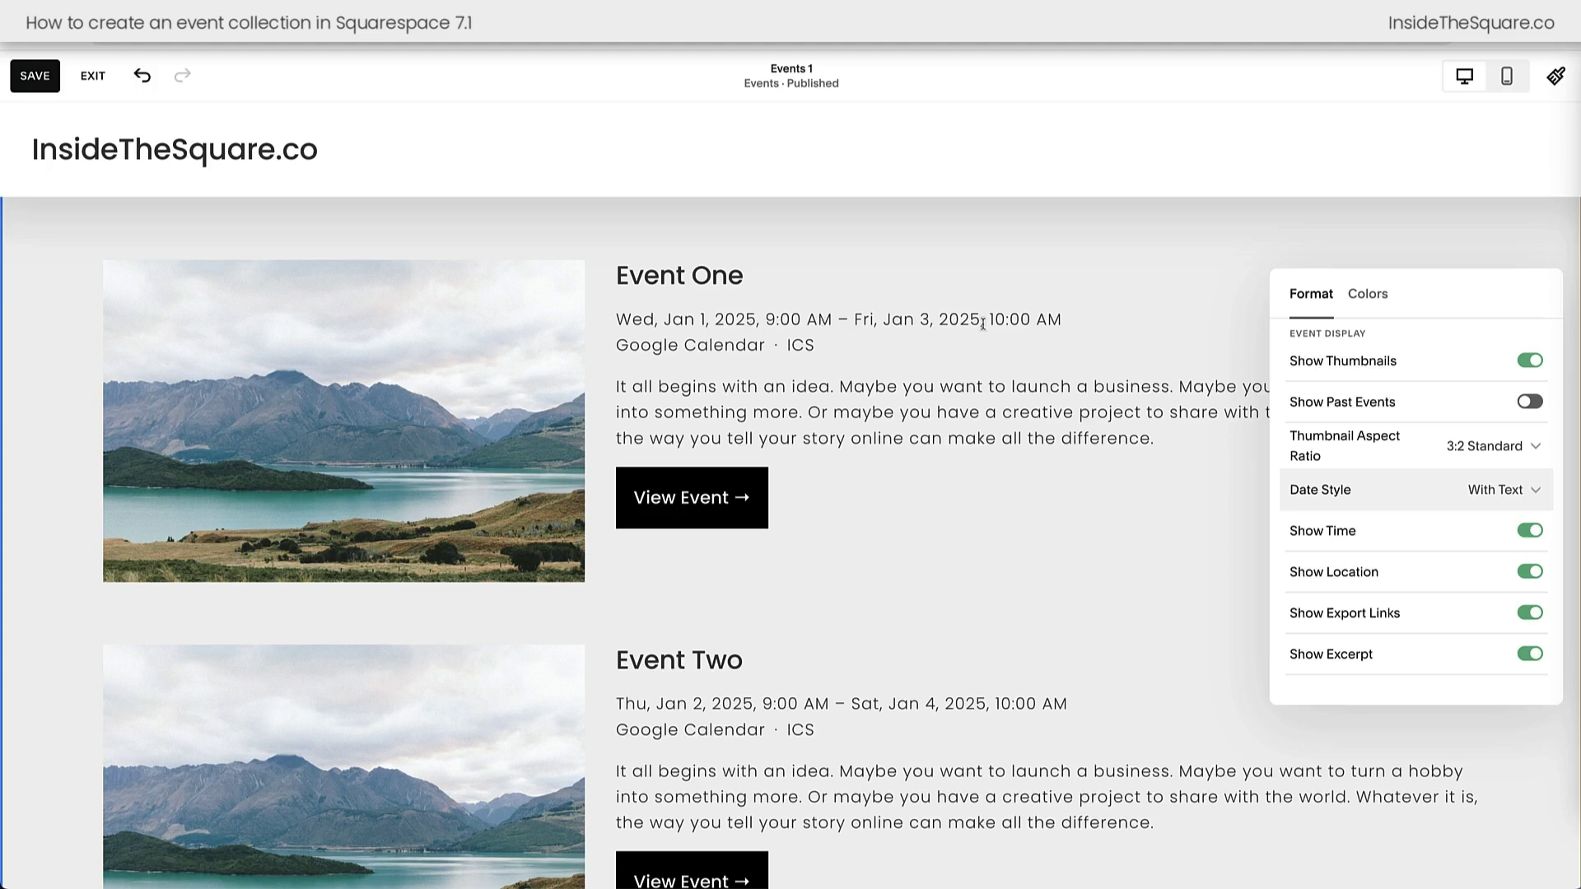
# Step: Try the Side Tag date style and restore With Text, and turn the event excerpts off and back on
pyautogui.click(1440, 497)
pyautogui.click(1400, 544)
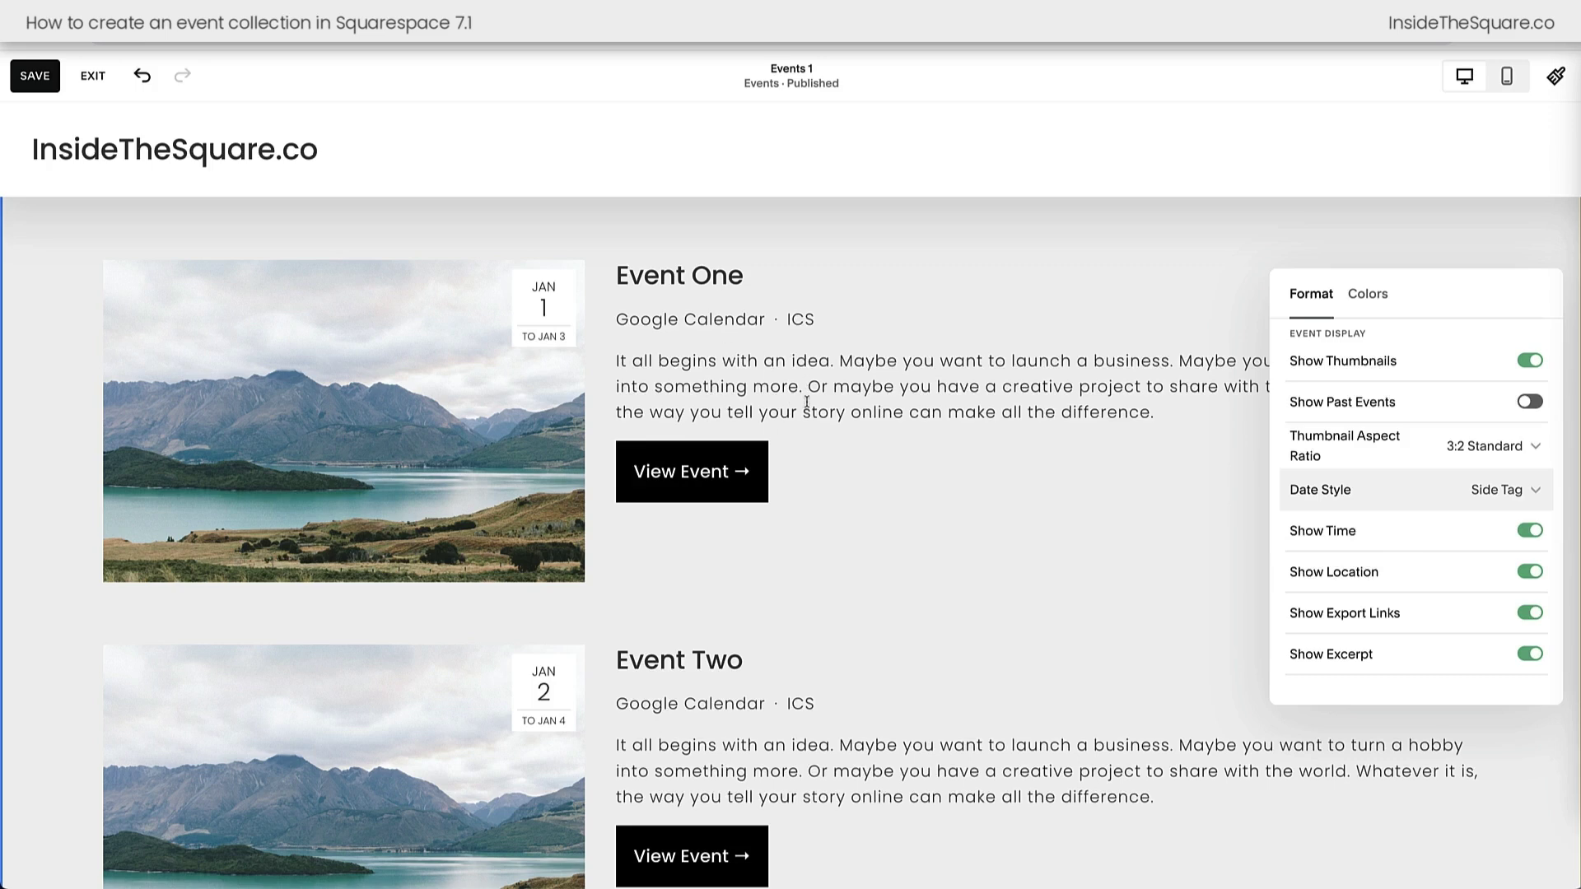
pyautogui.click(1499, 492)
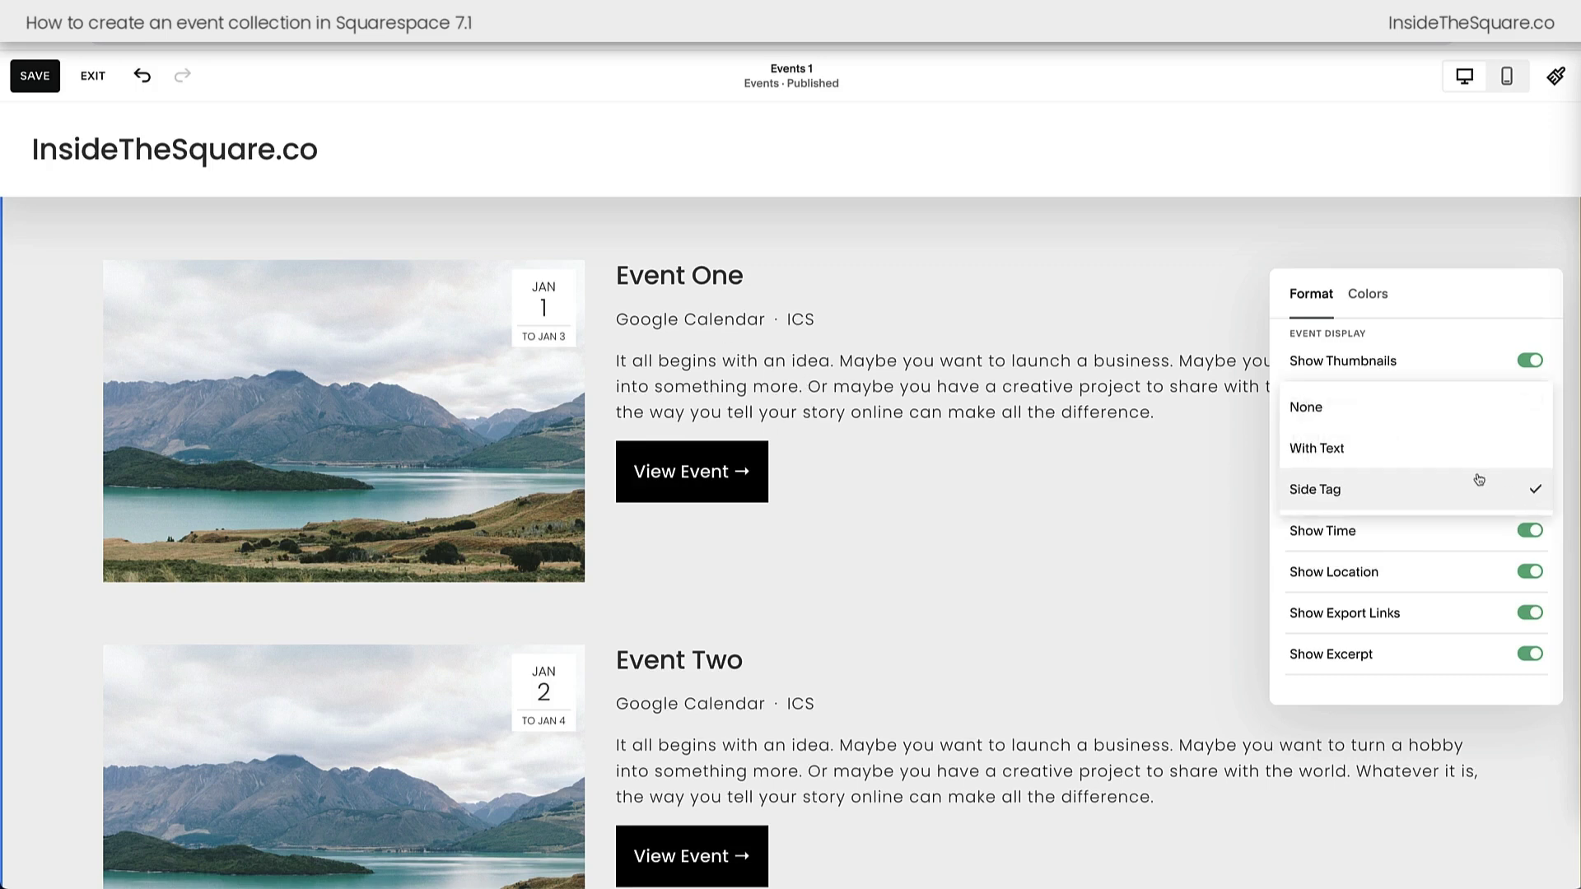
pyautogui.click(1444, 460)
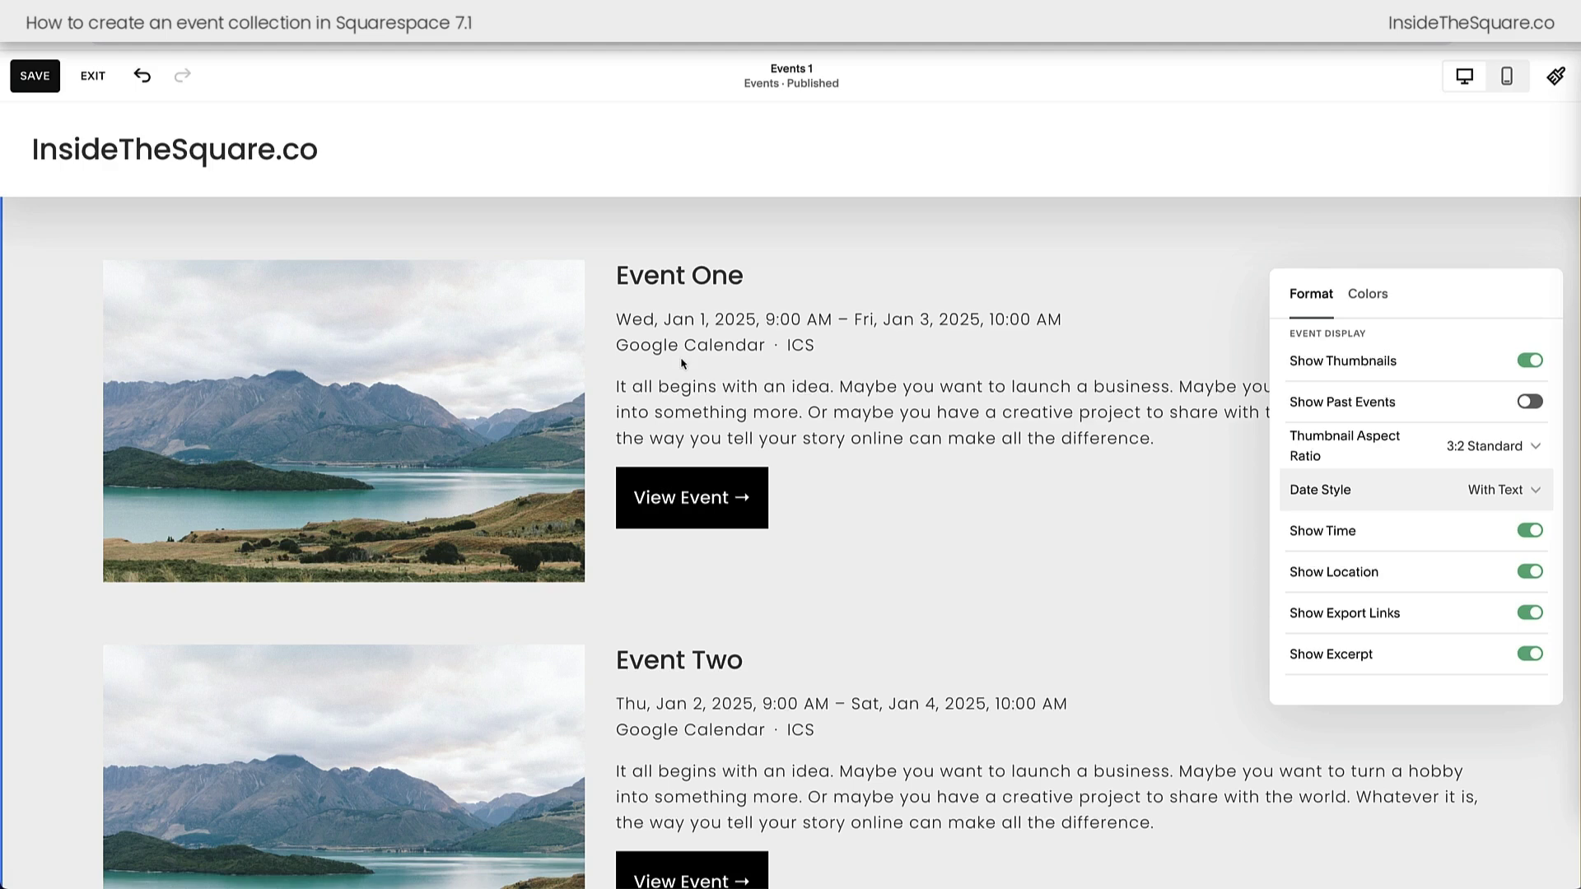
pyautogui.click(1435, 664)
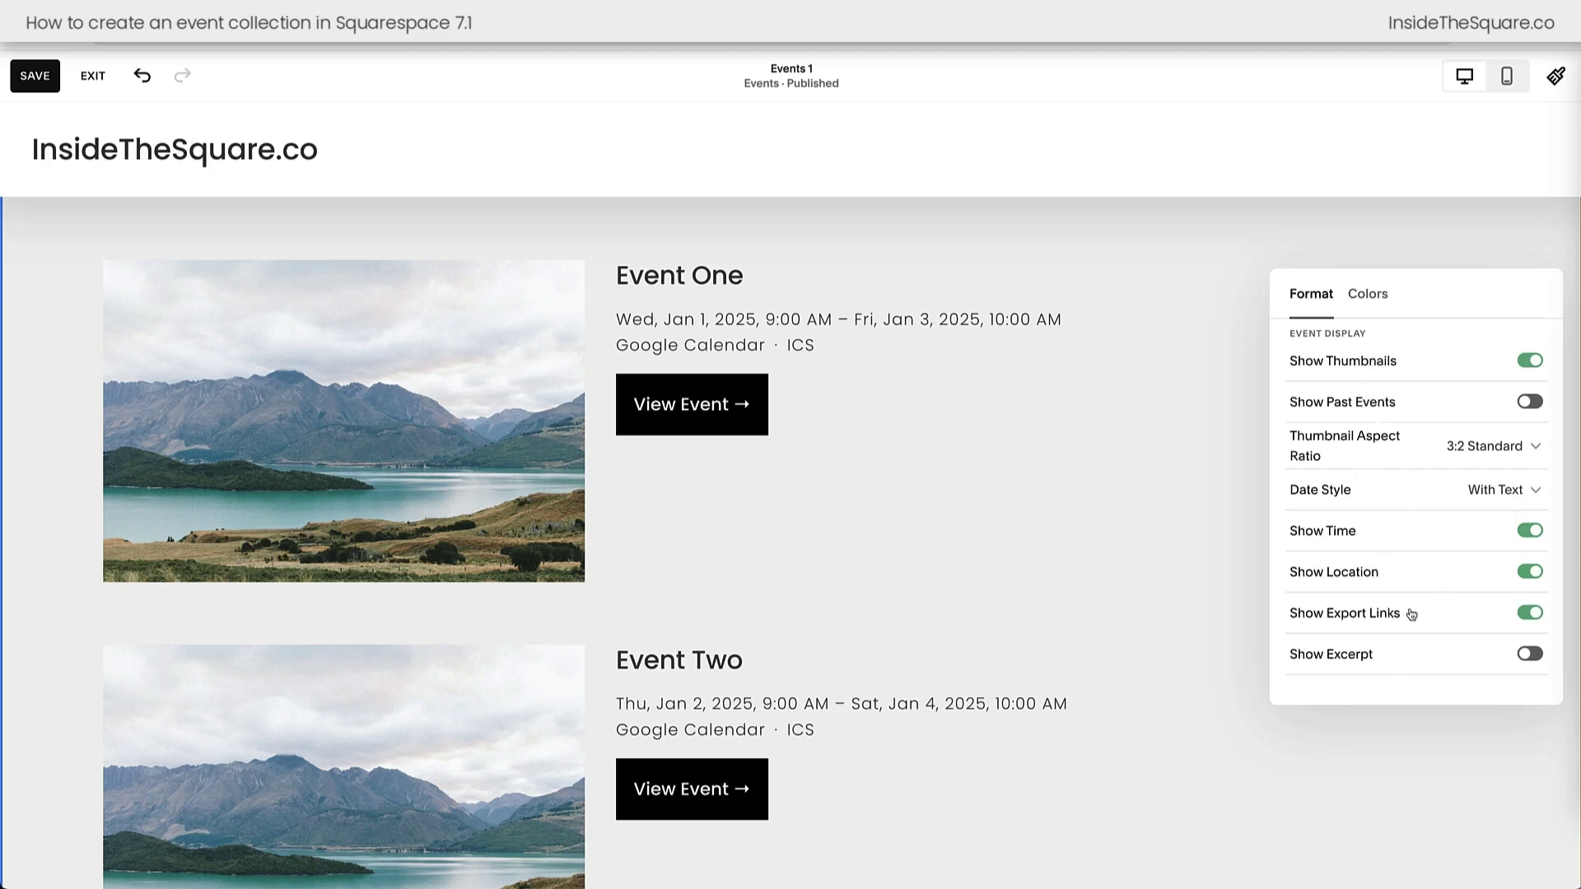
pyautogui.click(1422, 661)
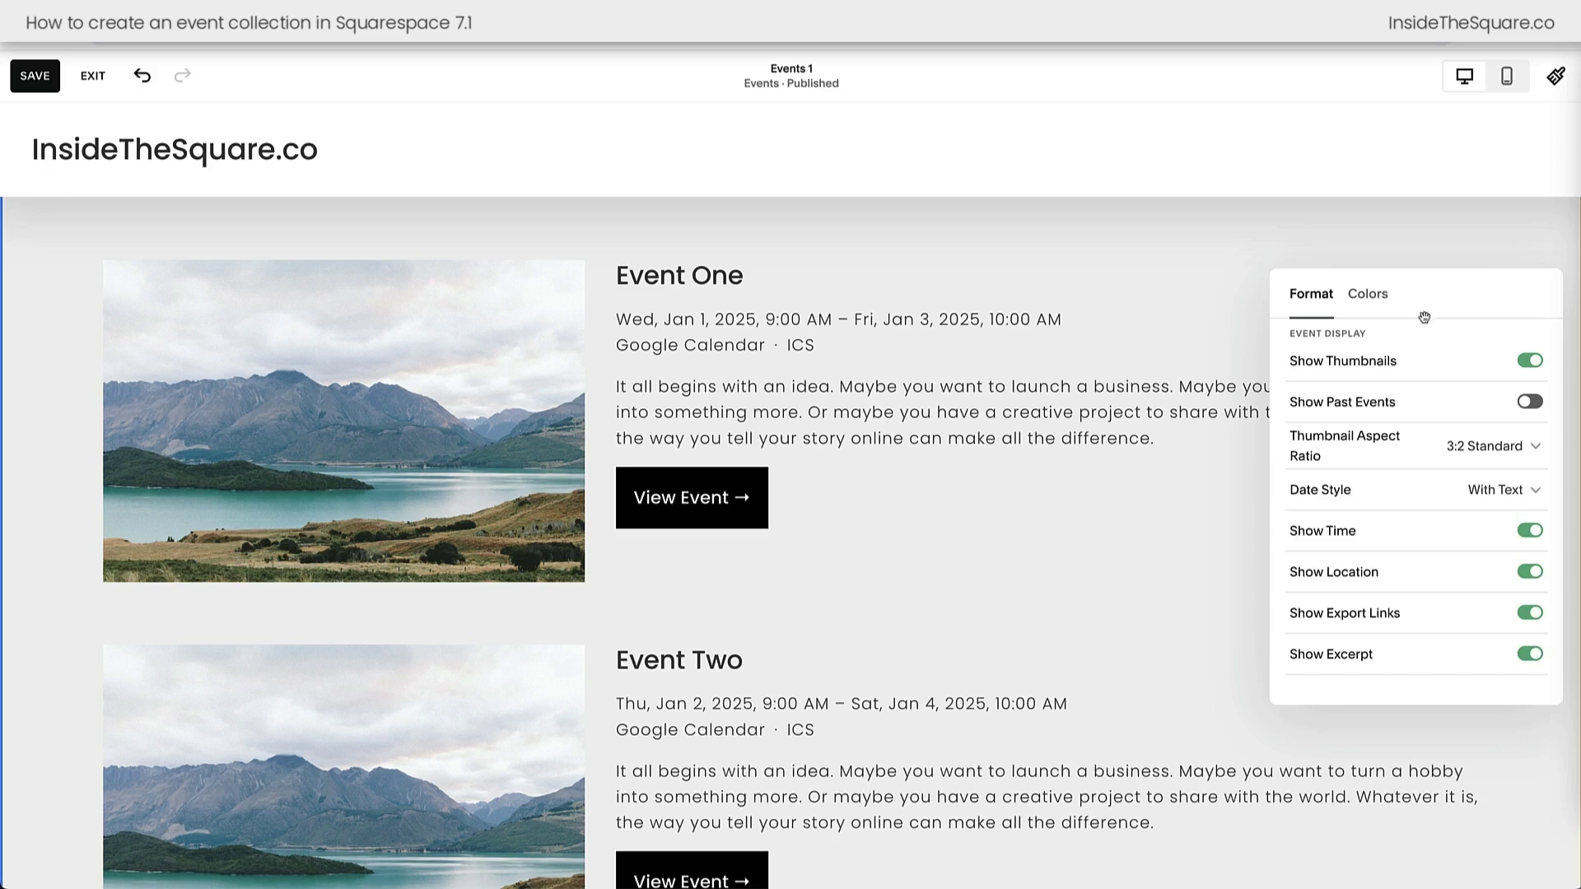
# Step: Compare the Lightest 1, Bright 1, Dark 2 and Bright 2 color themes on the events section and apply Lightest 1
pyautogui.click(1378, 313)
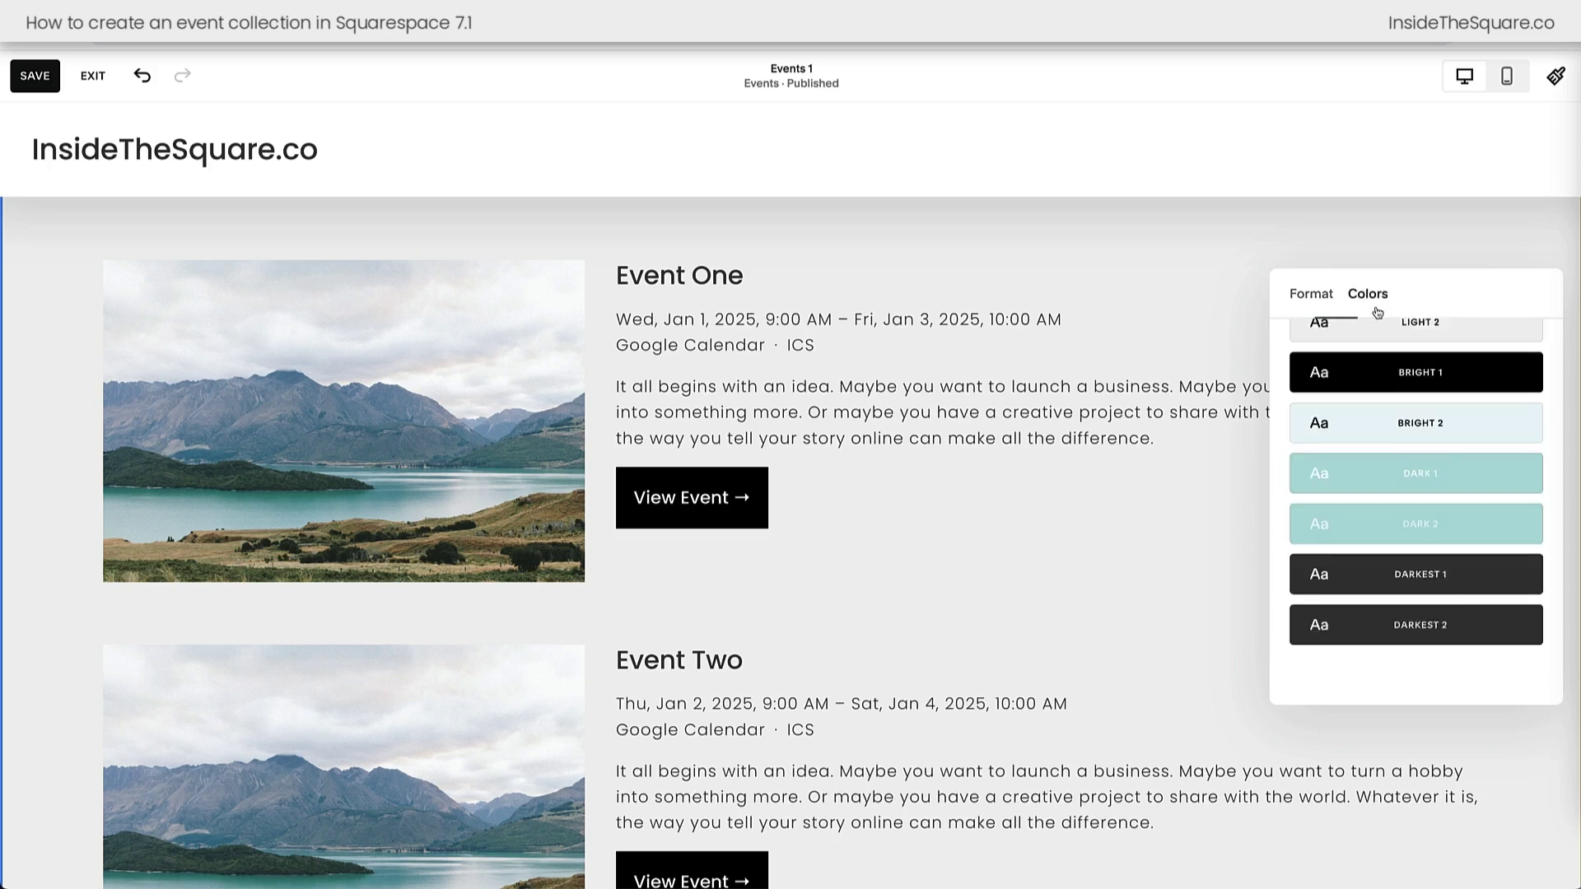
pyautogui.scroll(3, 1403, 437)
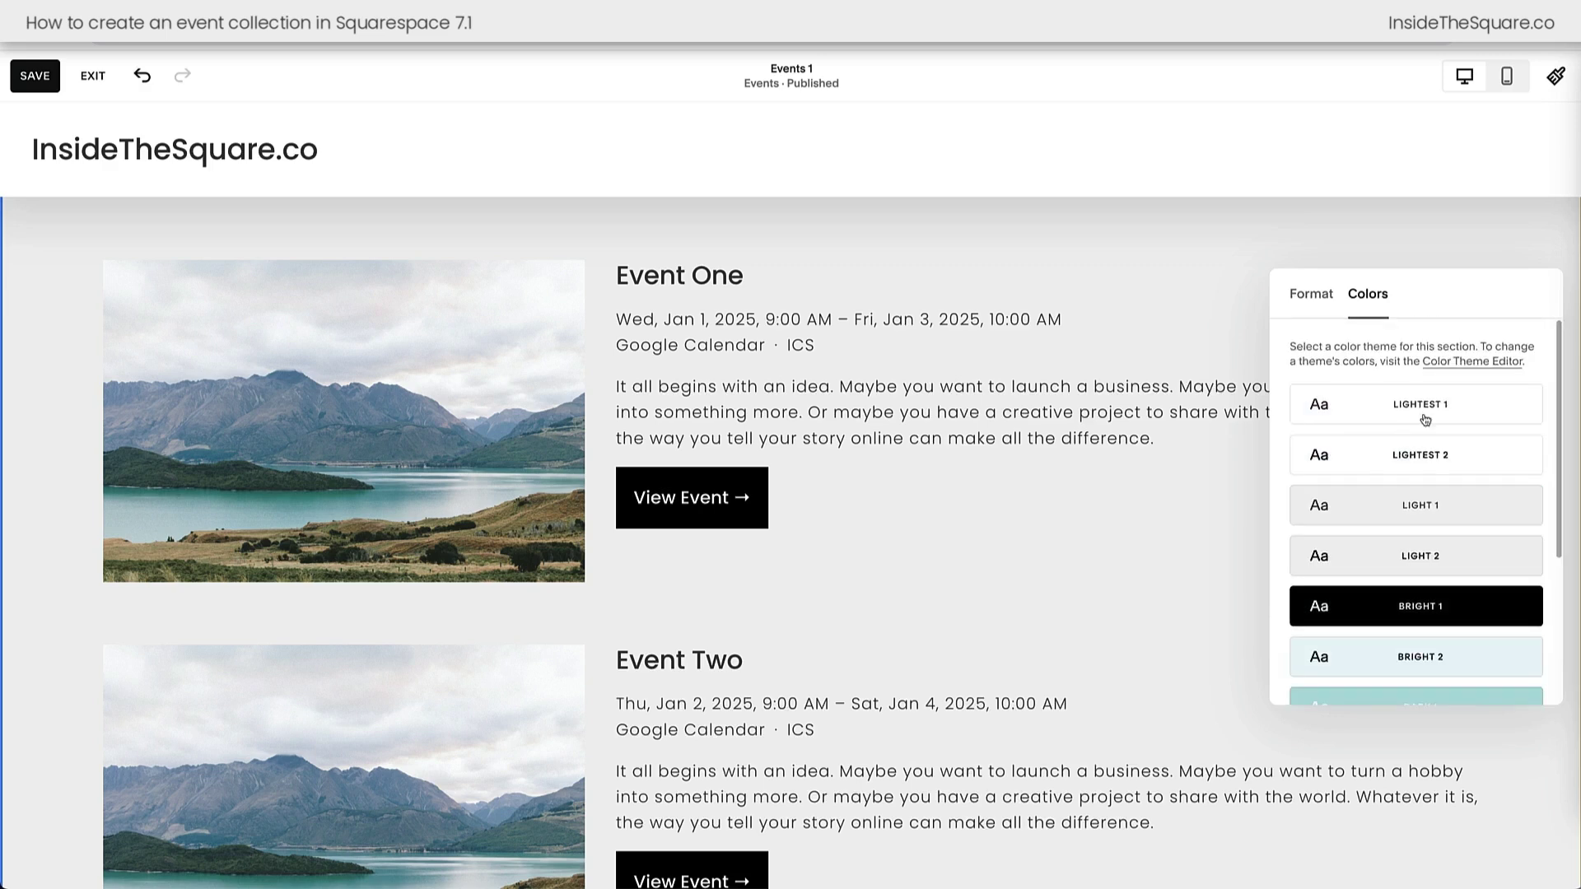
pyautogui.click(1458, 404)
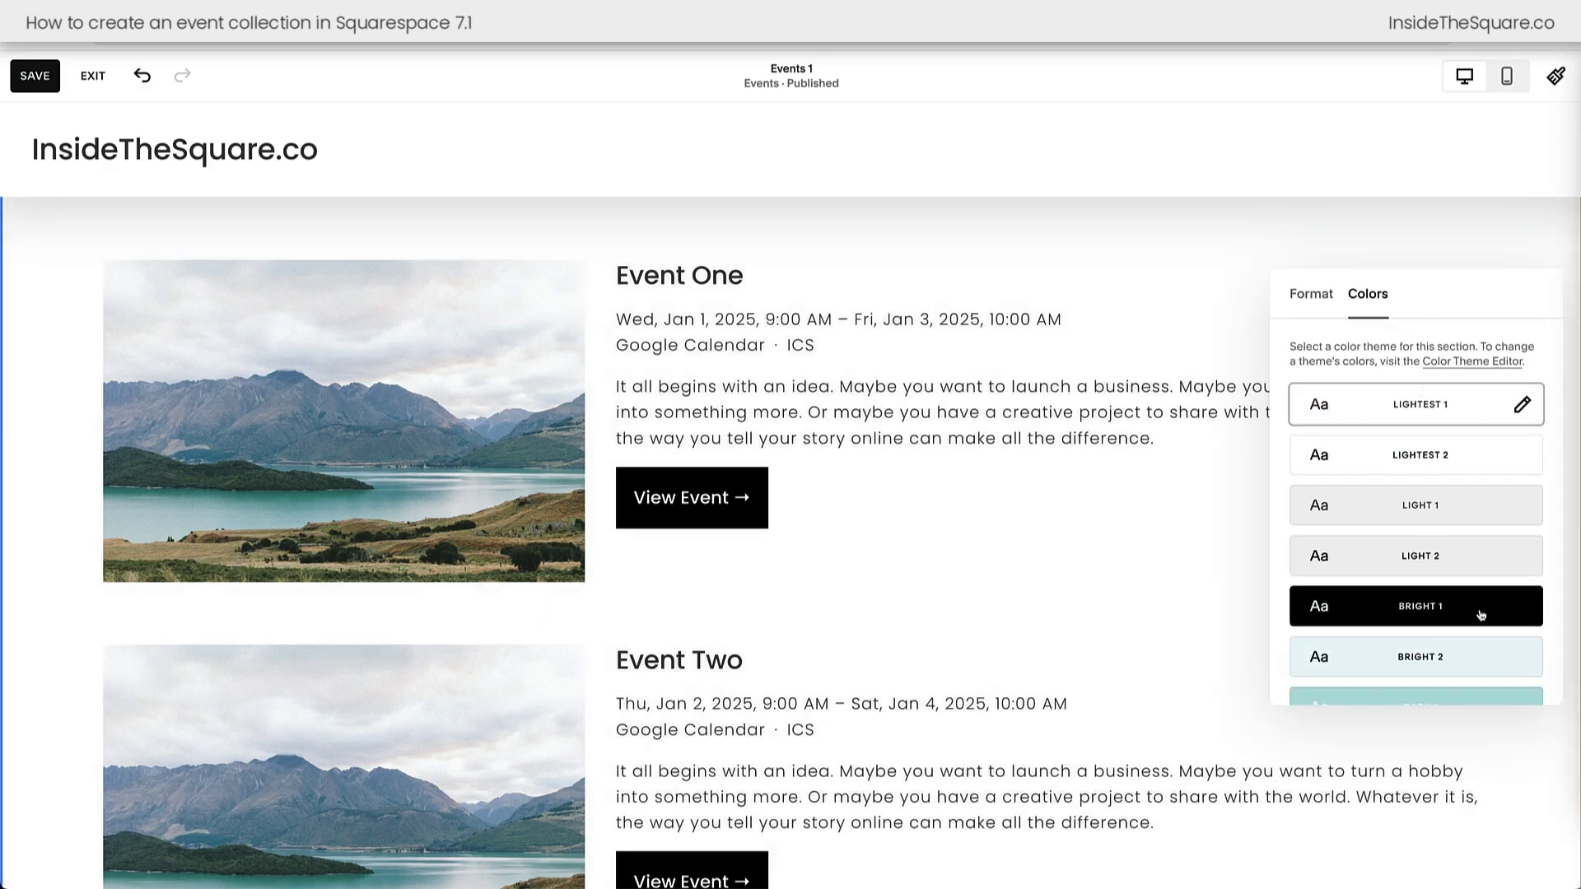
pyautogui.click(1482, 615)
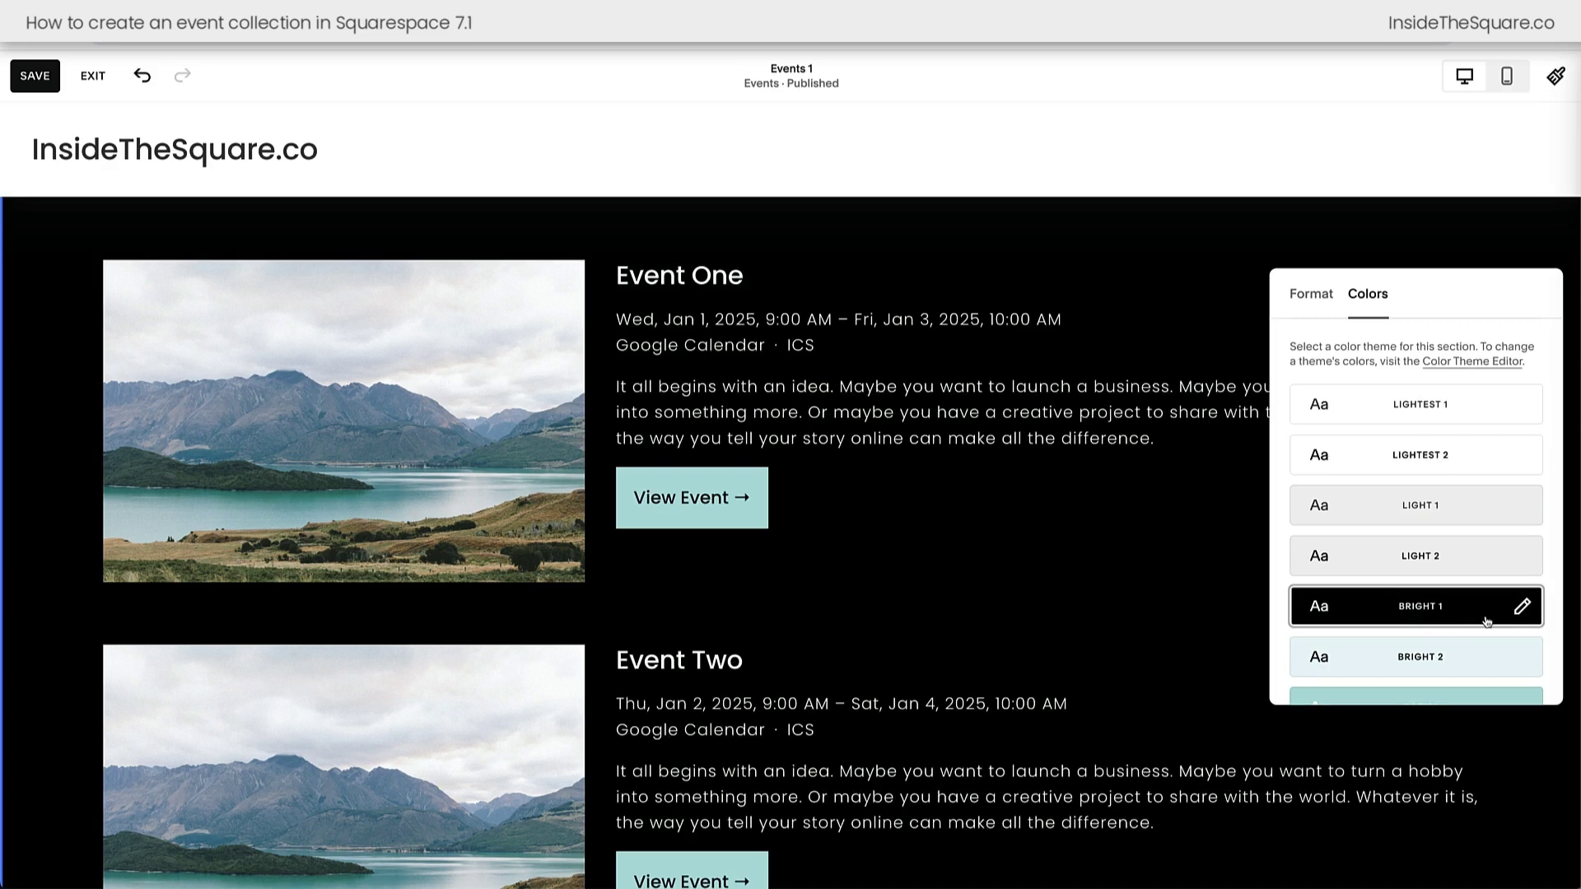
pyautogui.scroll(-3, 1485, 619)
pyautogui.click(1480, 545)
pyautogui.click(1470, 453)
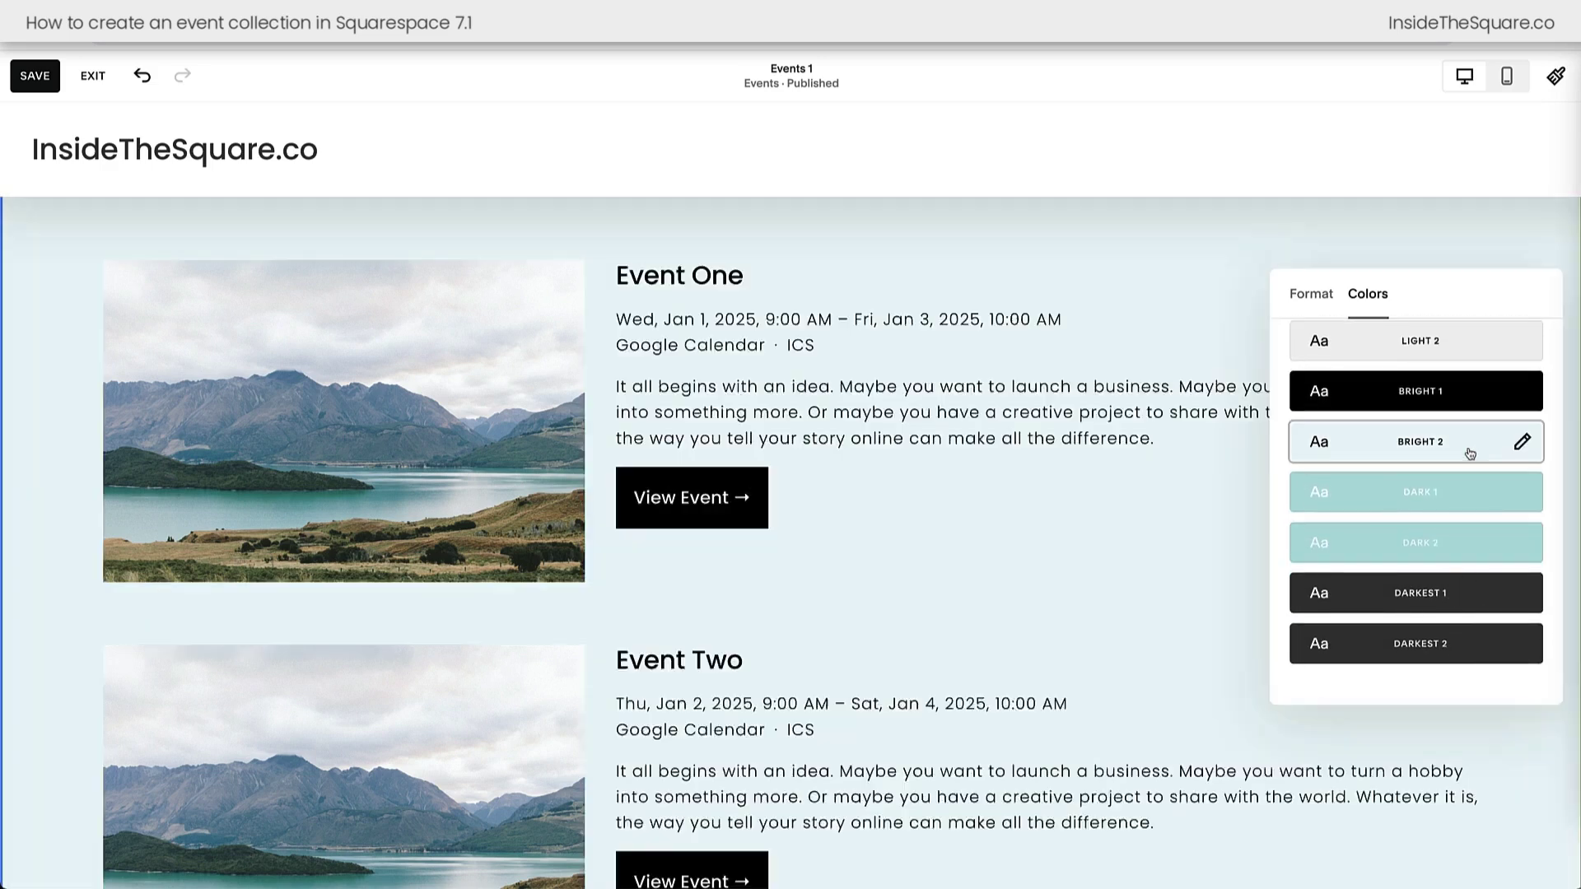
pyautogui.scroll(3, 1353, 445)
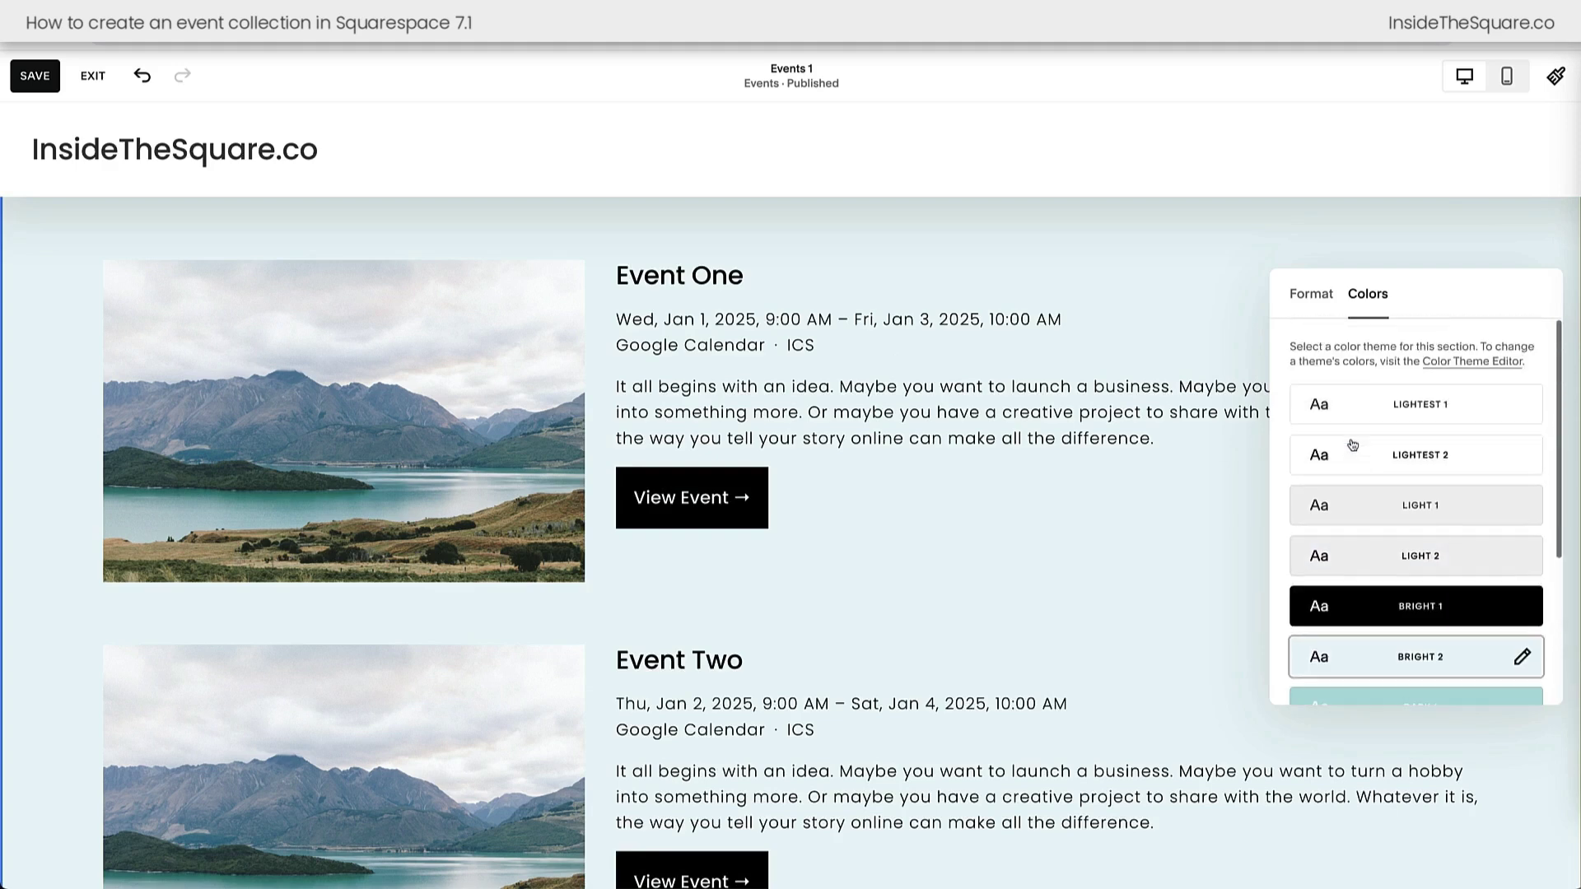
pyautogui.click(1402, 425)
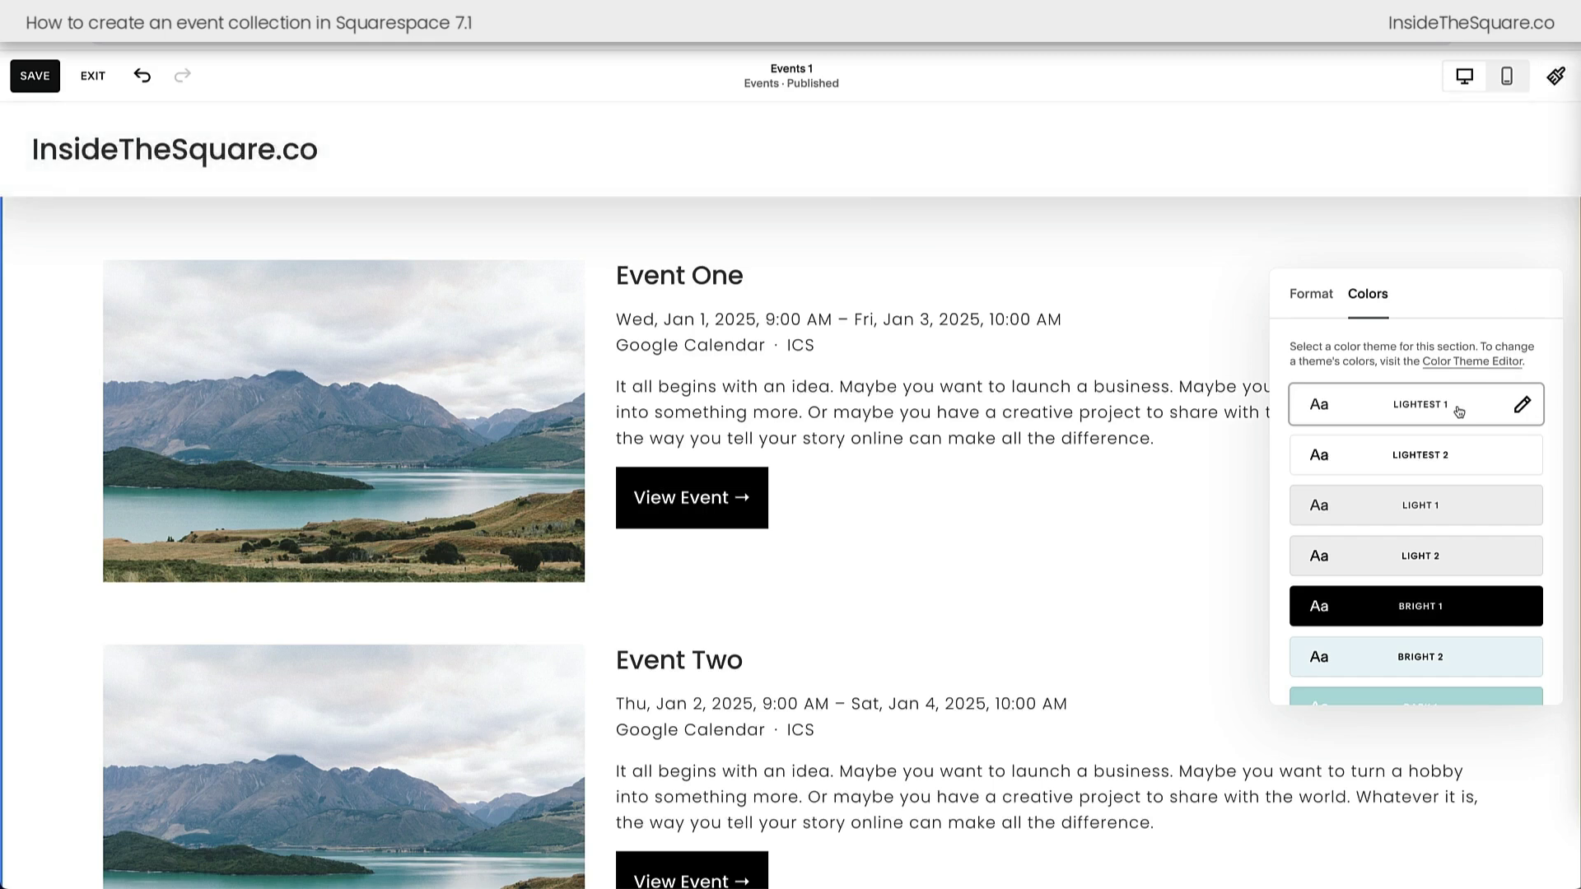
pyautogui.click(986, 516)
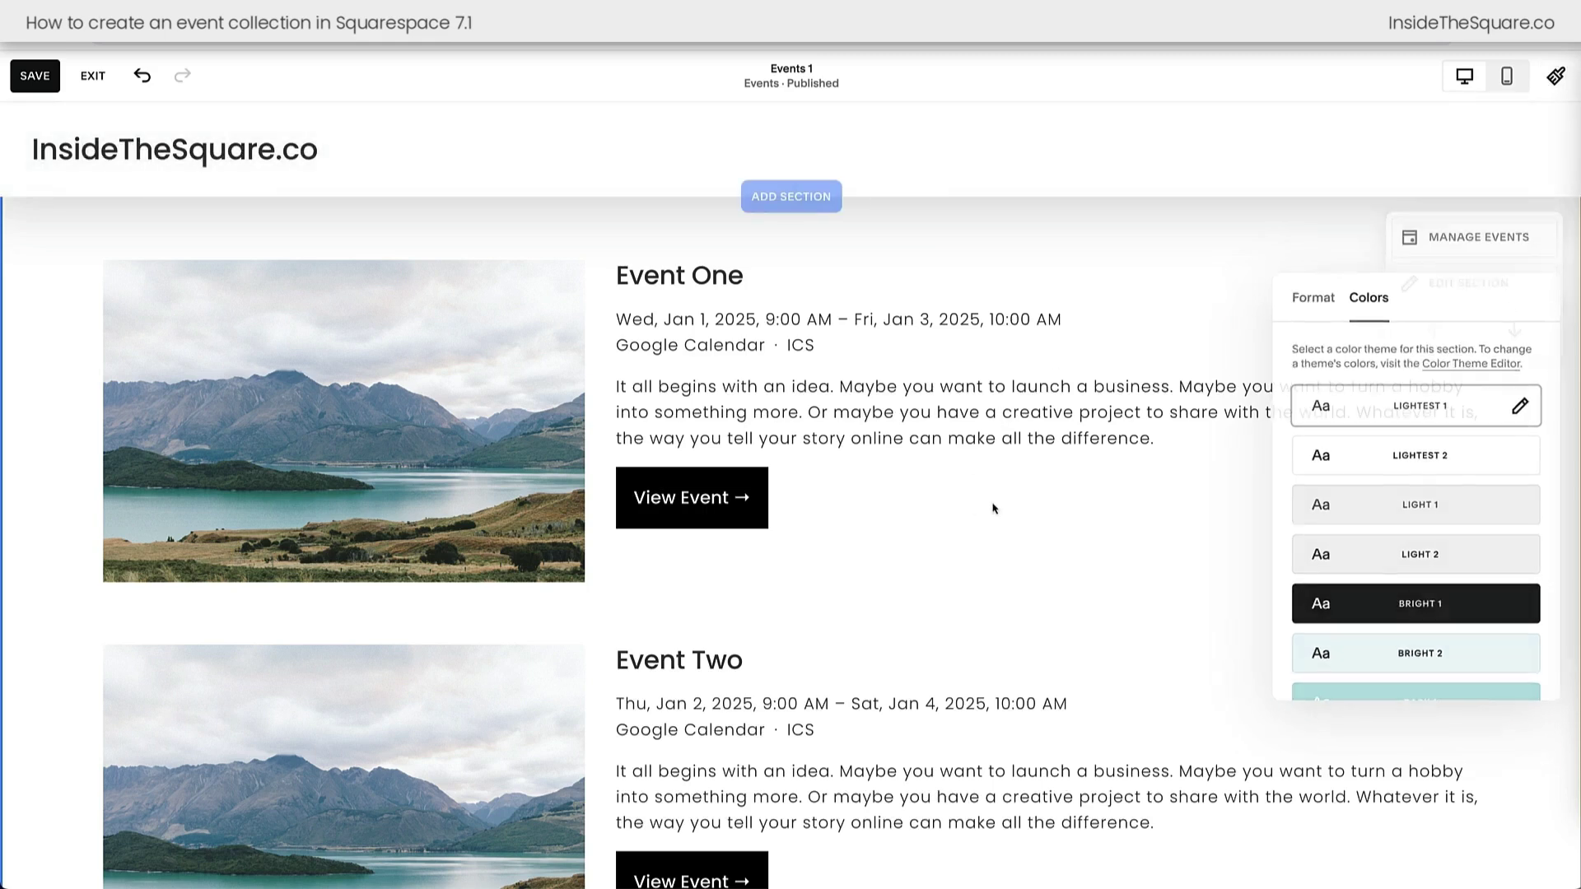
# Step: Save the page changes, exit the editor and open the Event One page from the upcoming events
pyautogui.click(33, 75)
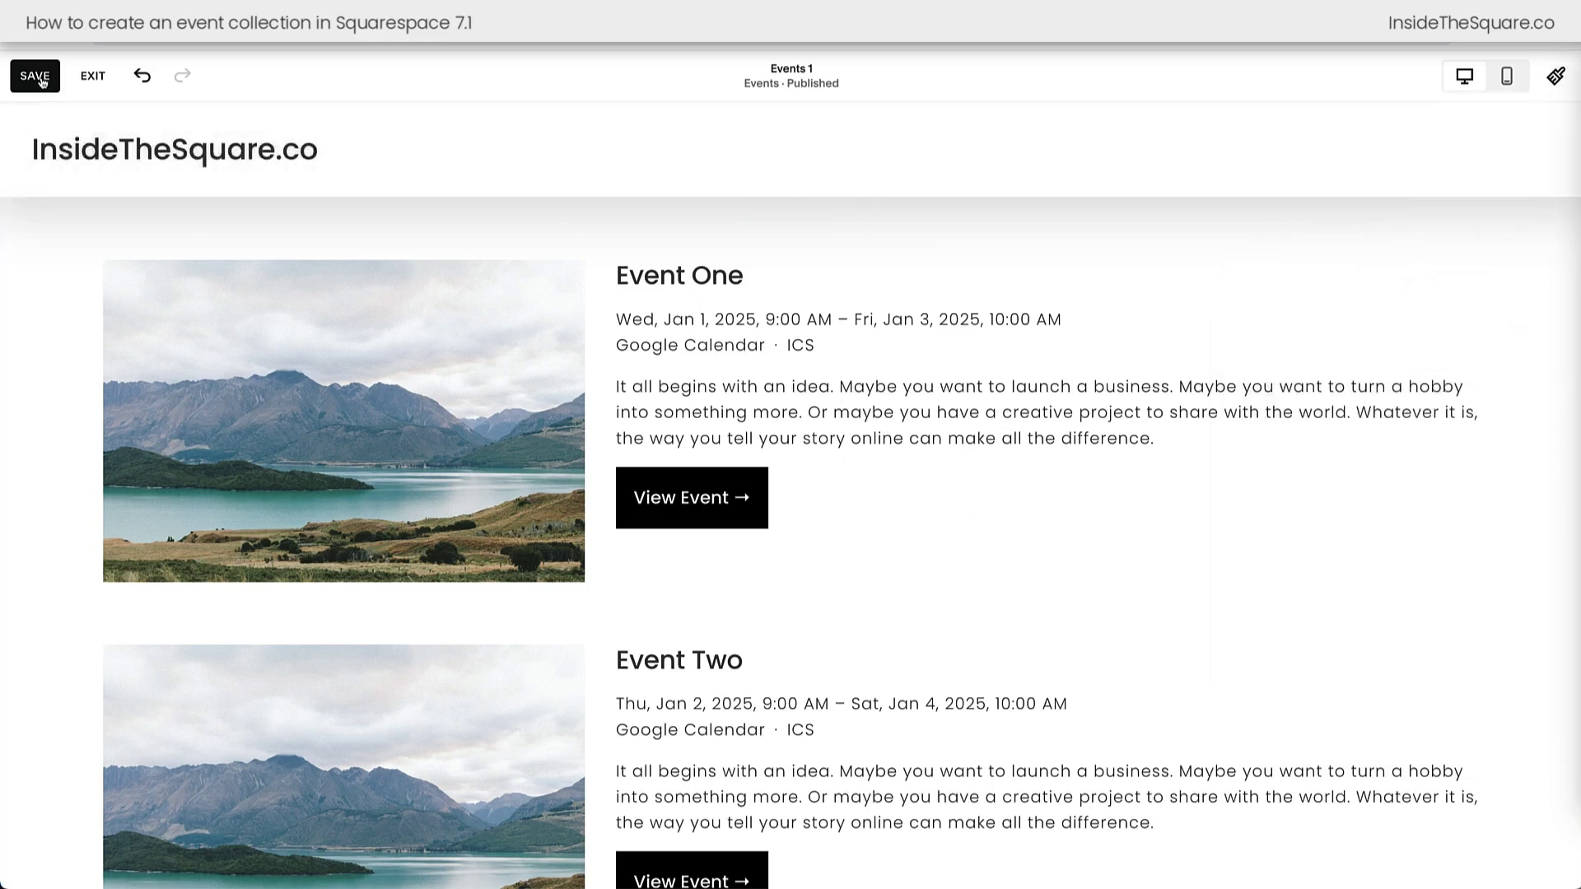
pyautogui.click(92, 76)
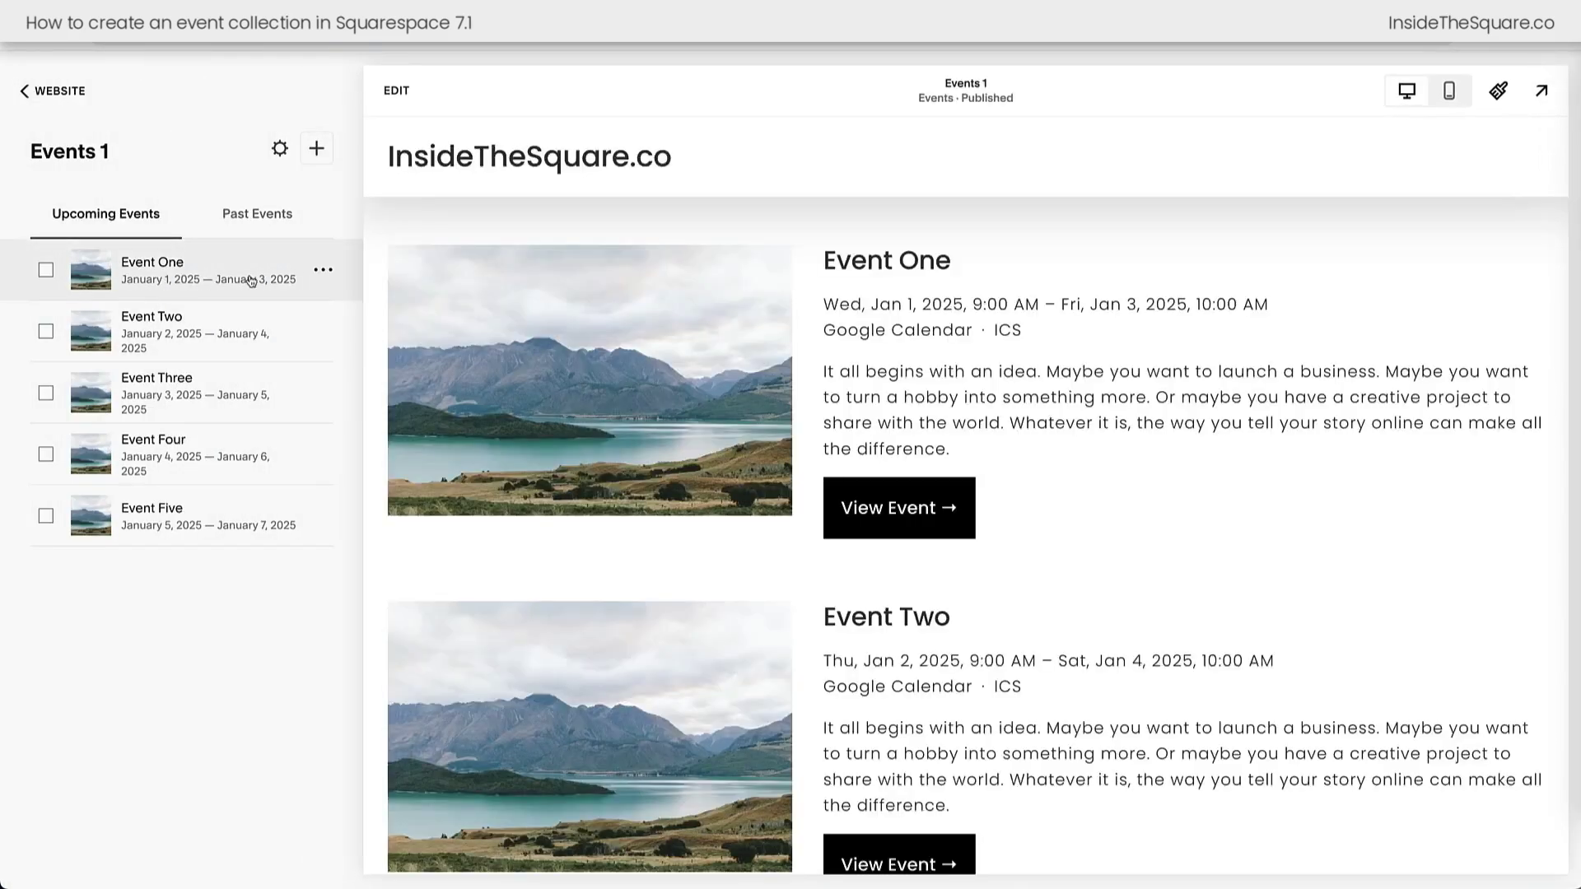
pyautogui.click(251, 280)
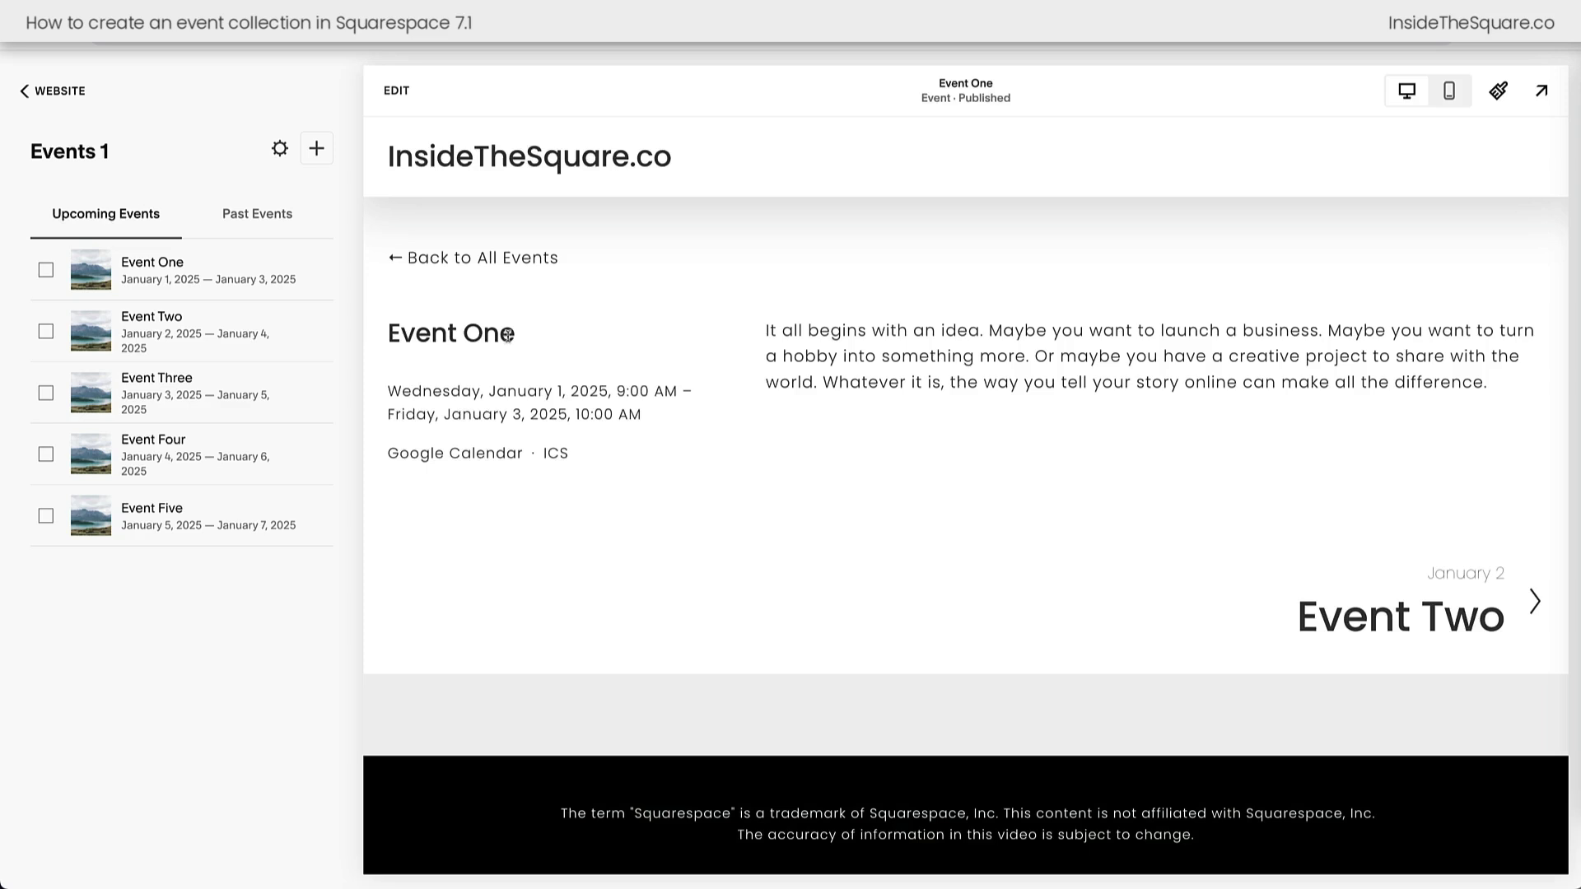
# Step: Open Event One's settings and review its date and time options for the event start and event end
pyautogui.moveTo(322, 284)
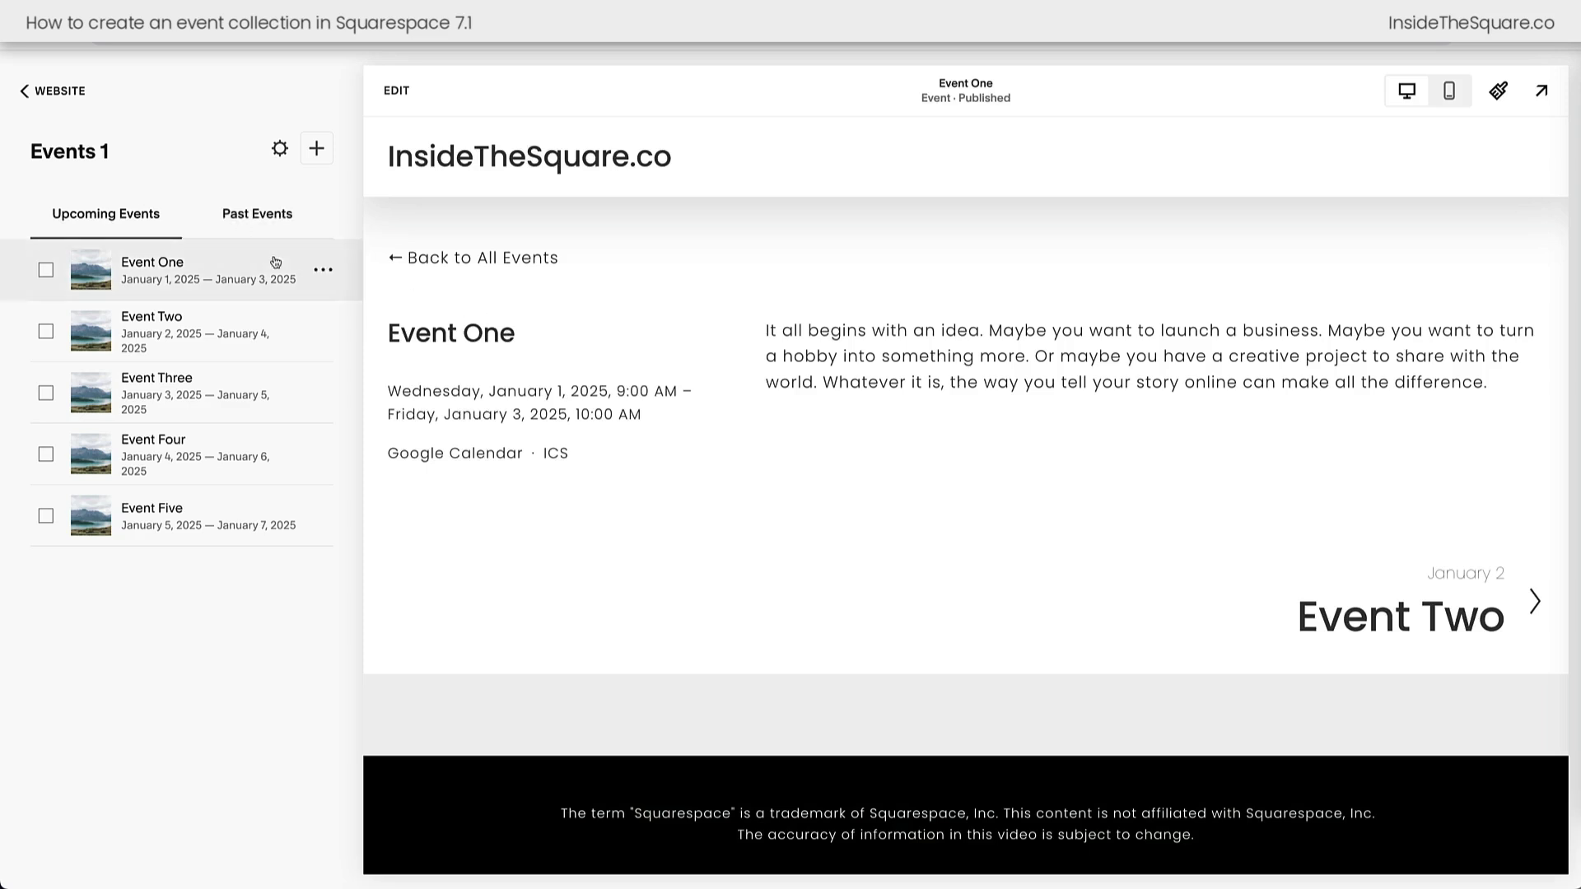
pyautogui.click(324, 272)
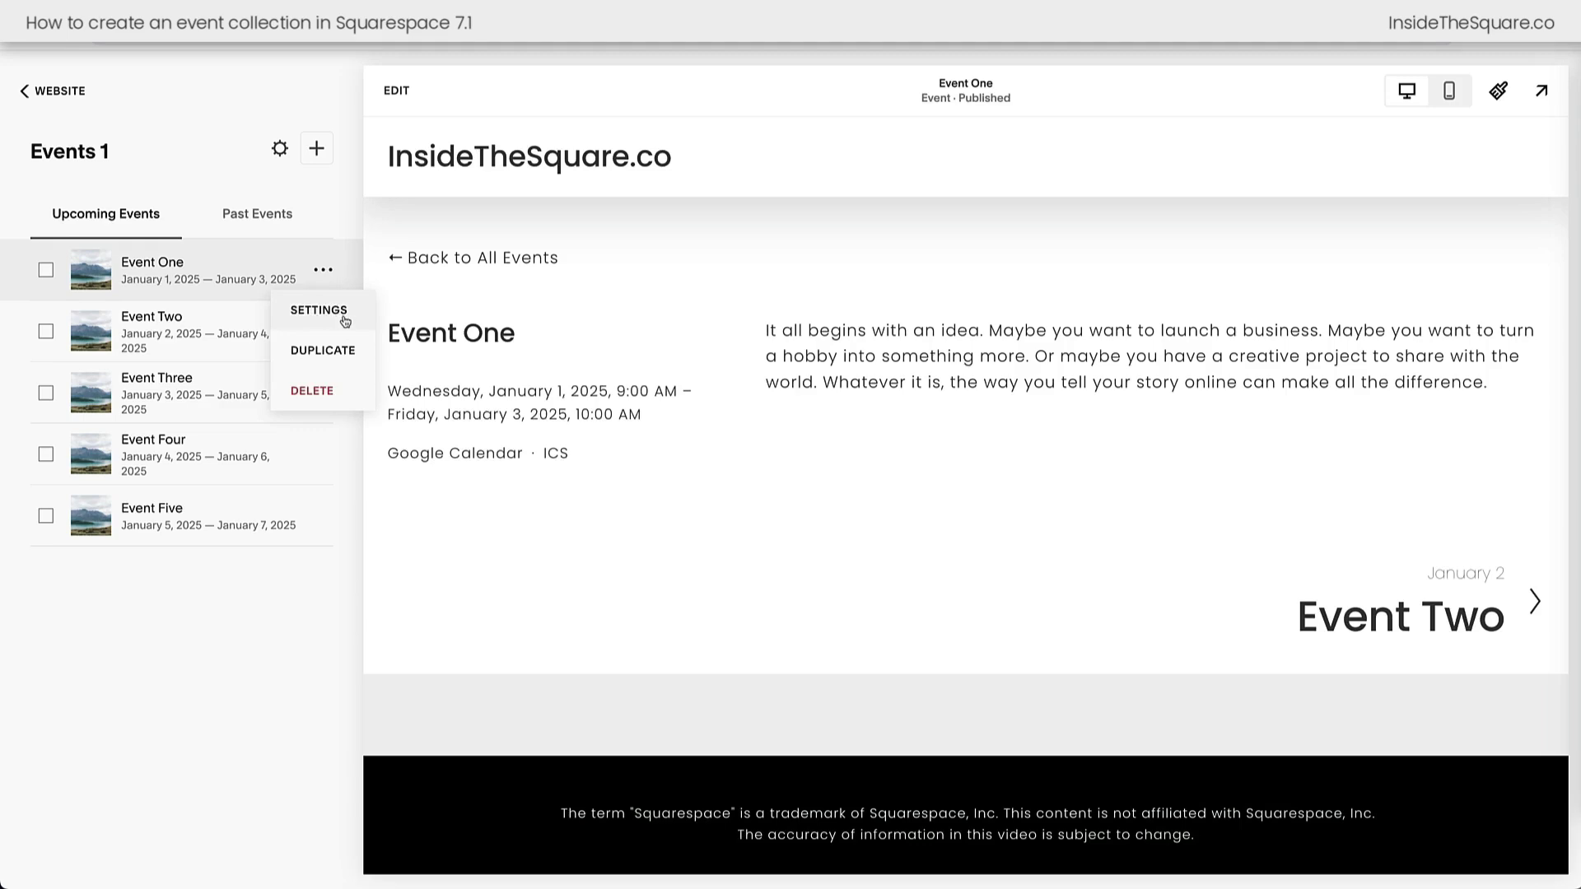
pyautogui.click(344, 320)
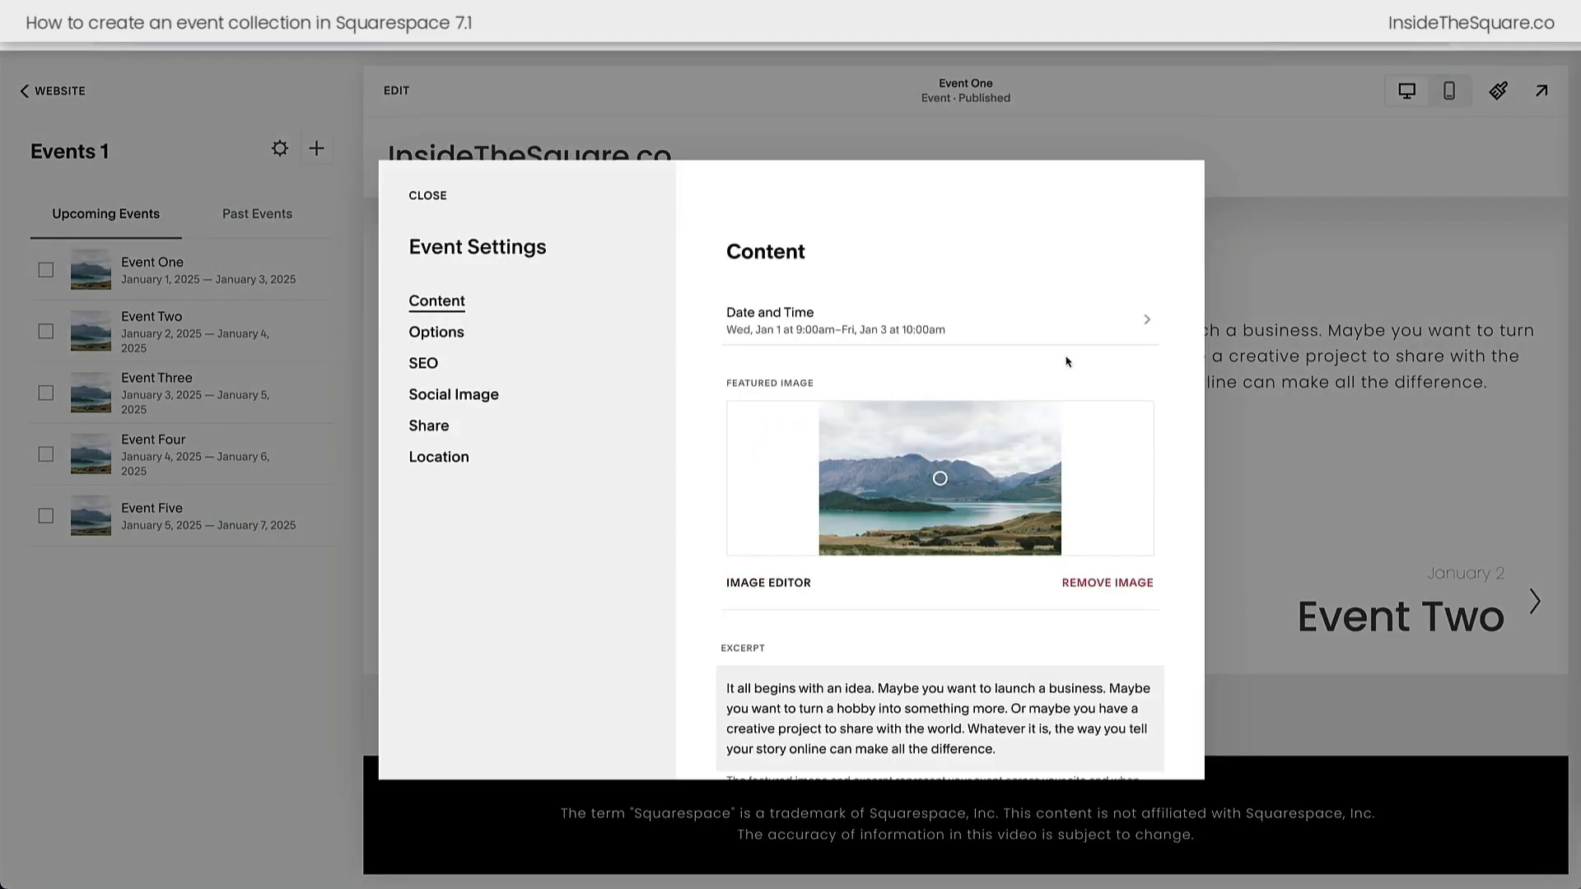
pyautogui.click(976, 334)
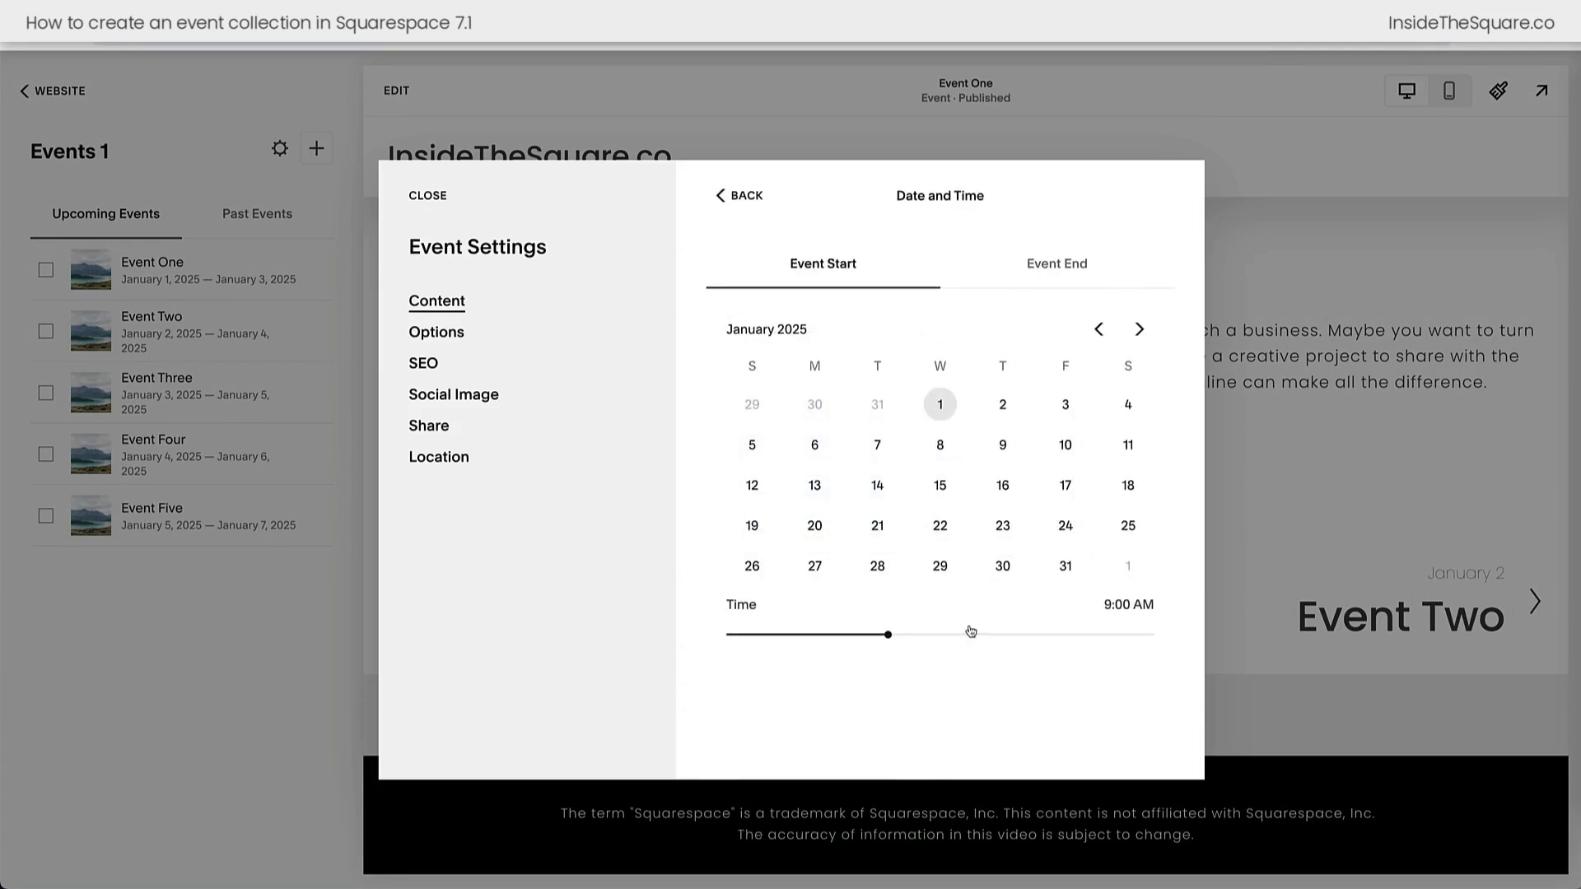
pyautogui.click(1055, 261)
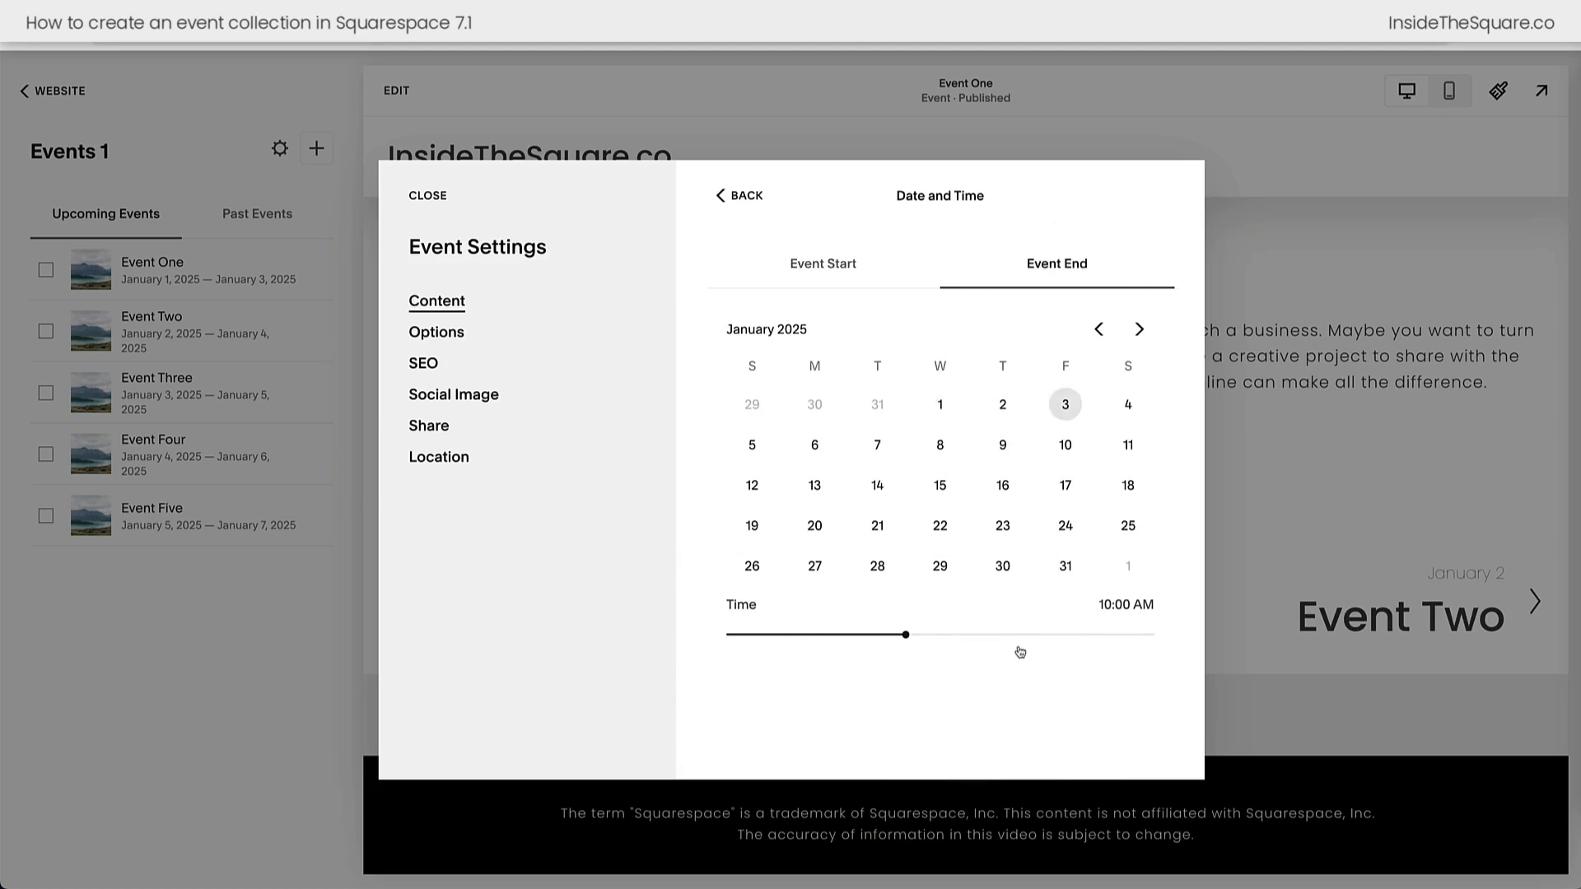
pyautogui.click(809, 275)
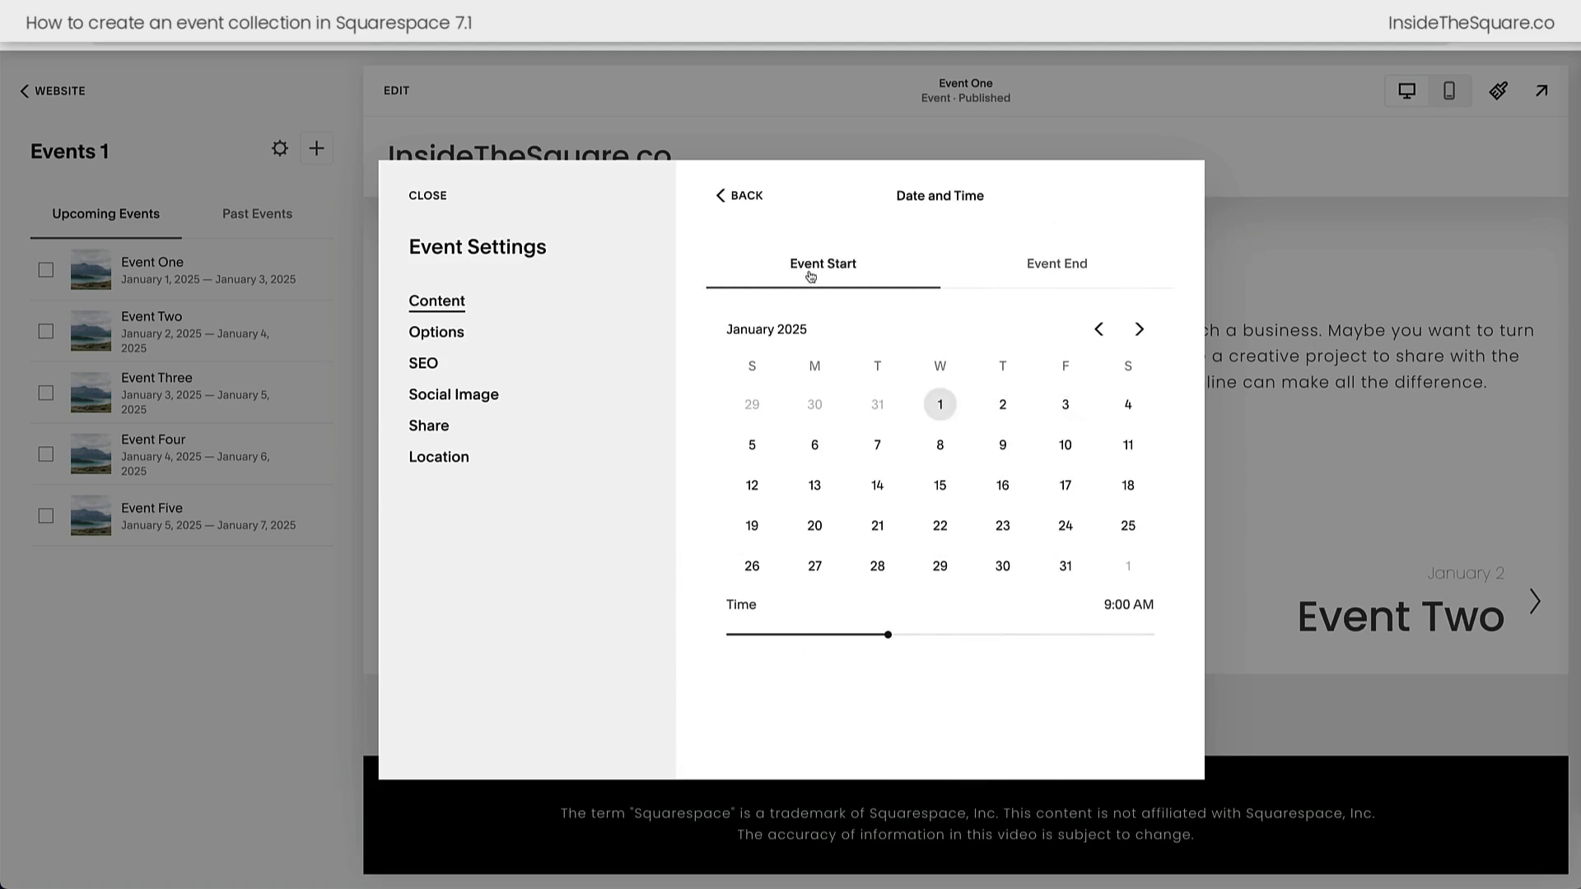
pyautogui.click(729, 192)
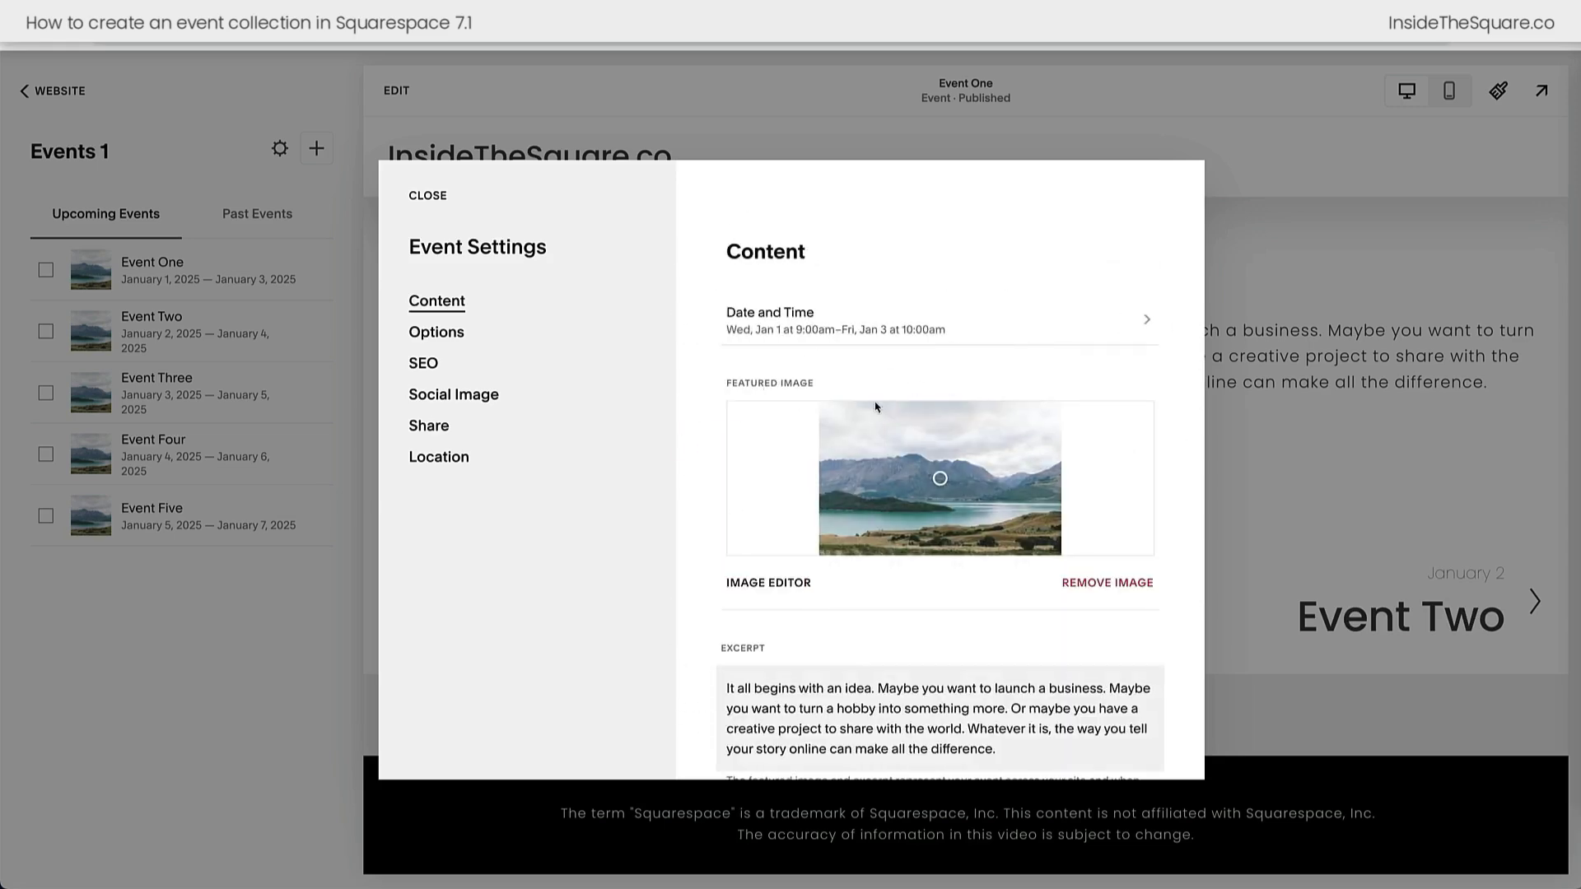
# Step: Remove Event One's featured image and browse the My Library, Free Images and Premium Images sources for a replacement
pyautogui.click(1075, 582)
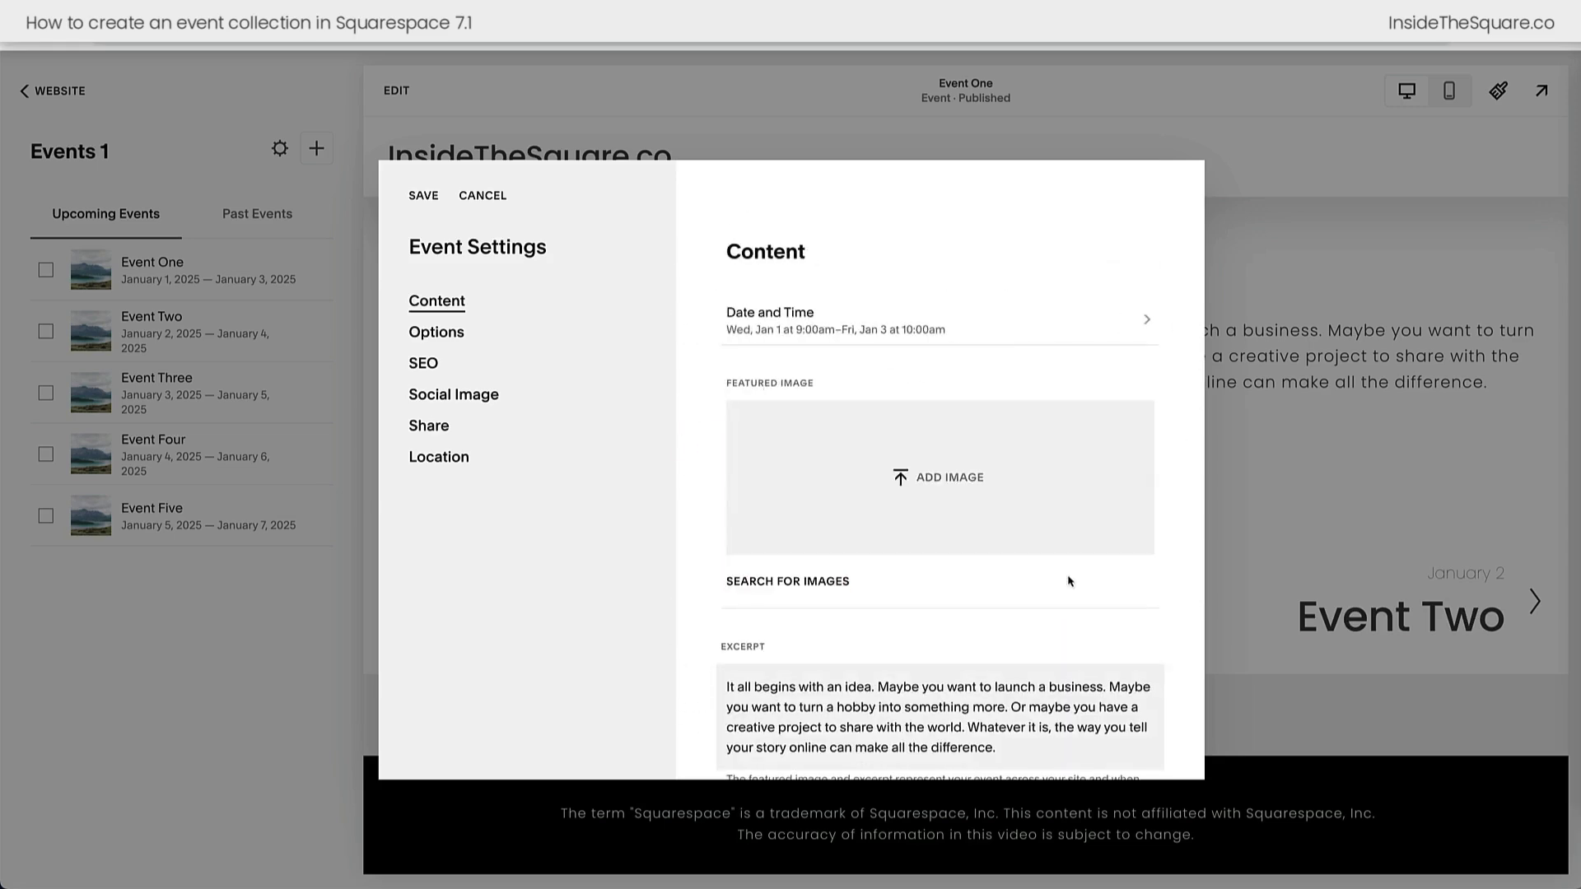
pyautogui.click(947, 480)
pyautogui.click(988, 582)
pyautogui.click(821, 585)
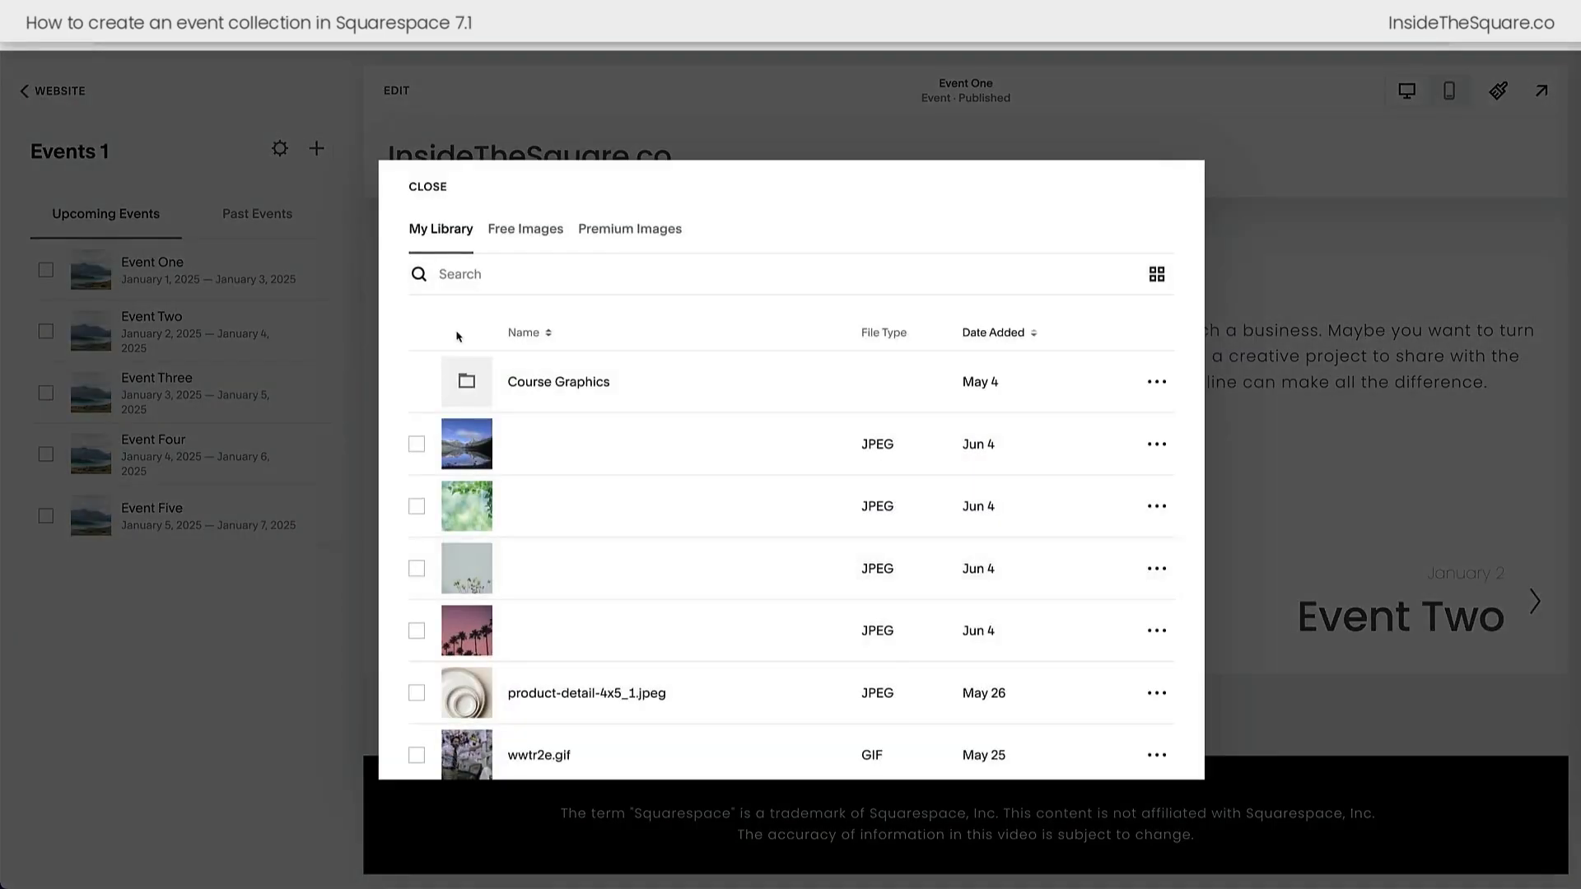
pyautogui.click(508, 237)
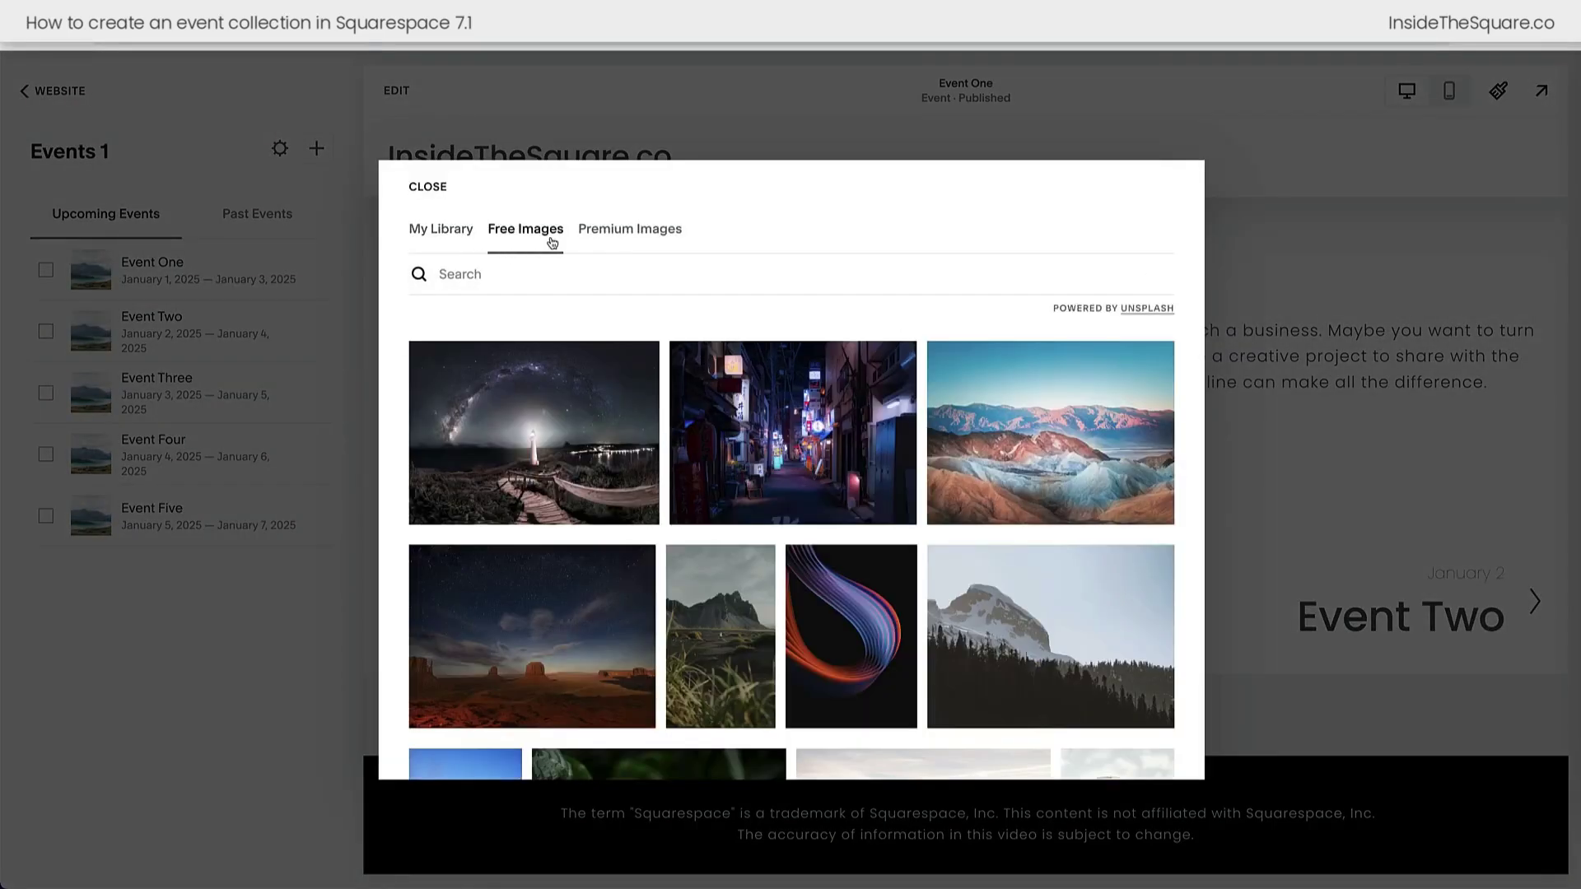
pyautogui.click(646, 247)
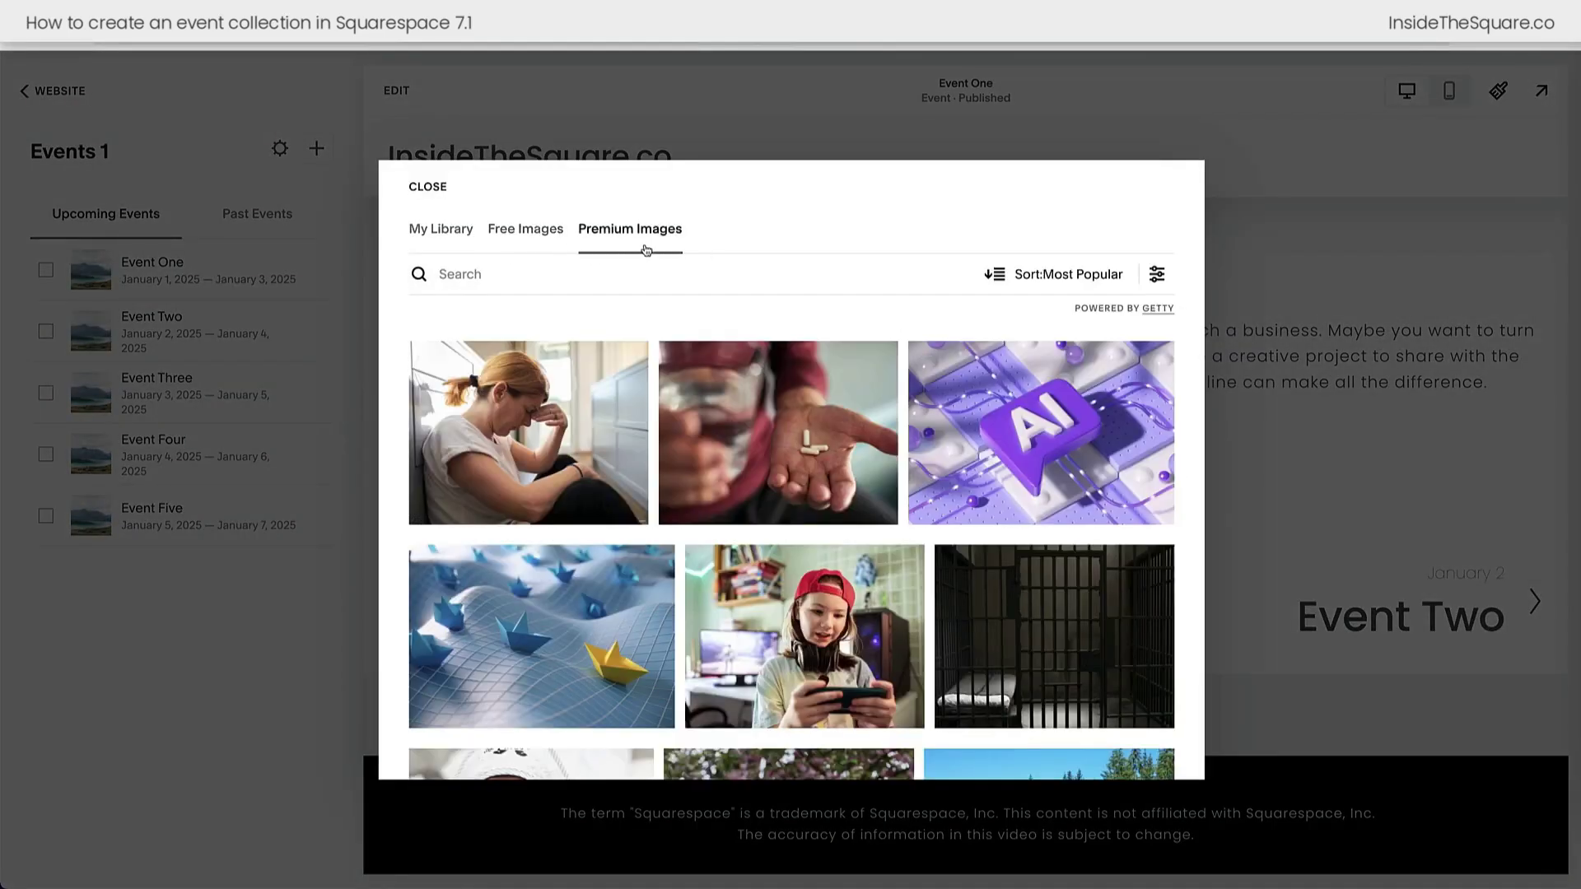
pyautogui.click(443, 231)
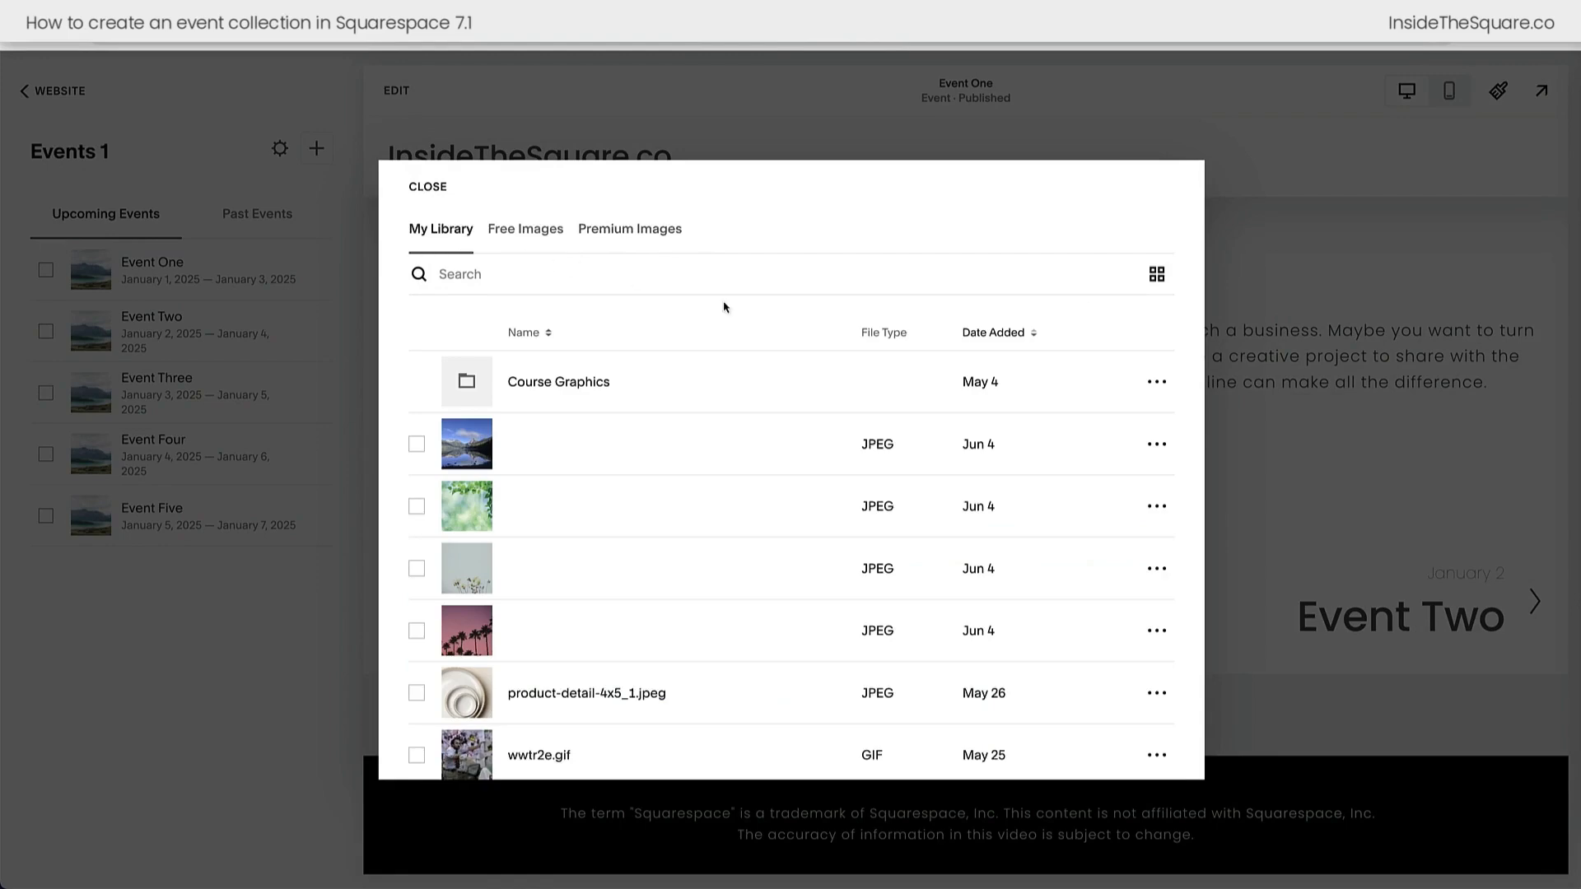
# Step: Add the blue mountain lake JPEG from My Library as the featured image and center its focal point
pyautogui.click(416, 444)
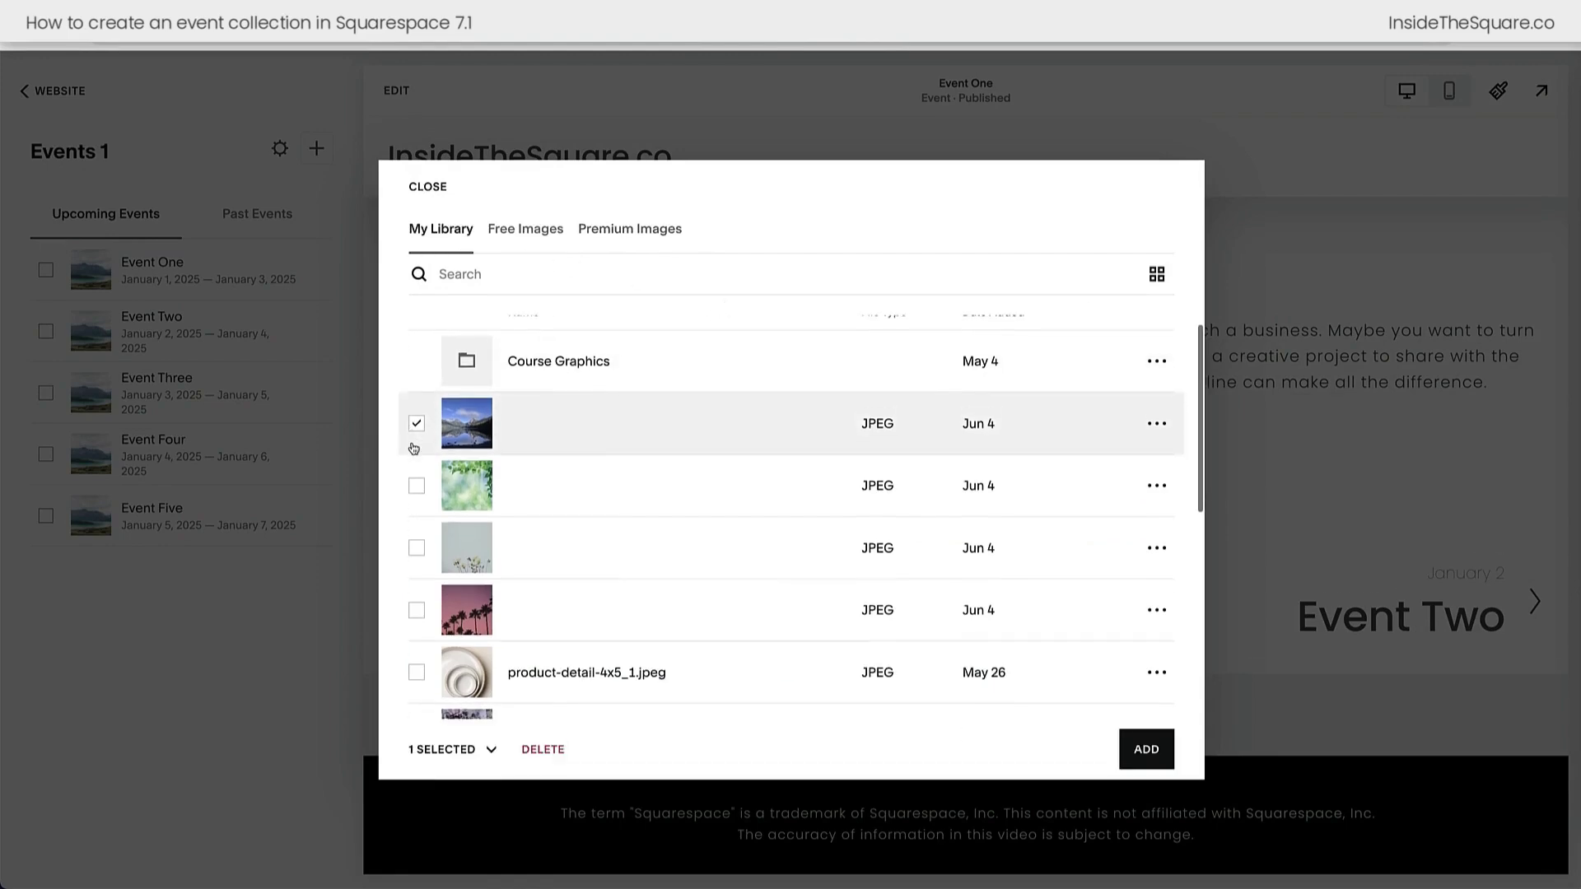
pyautogui.click(1146, 749)
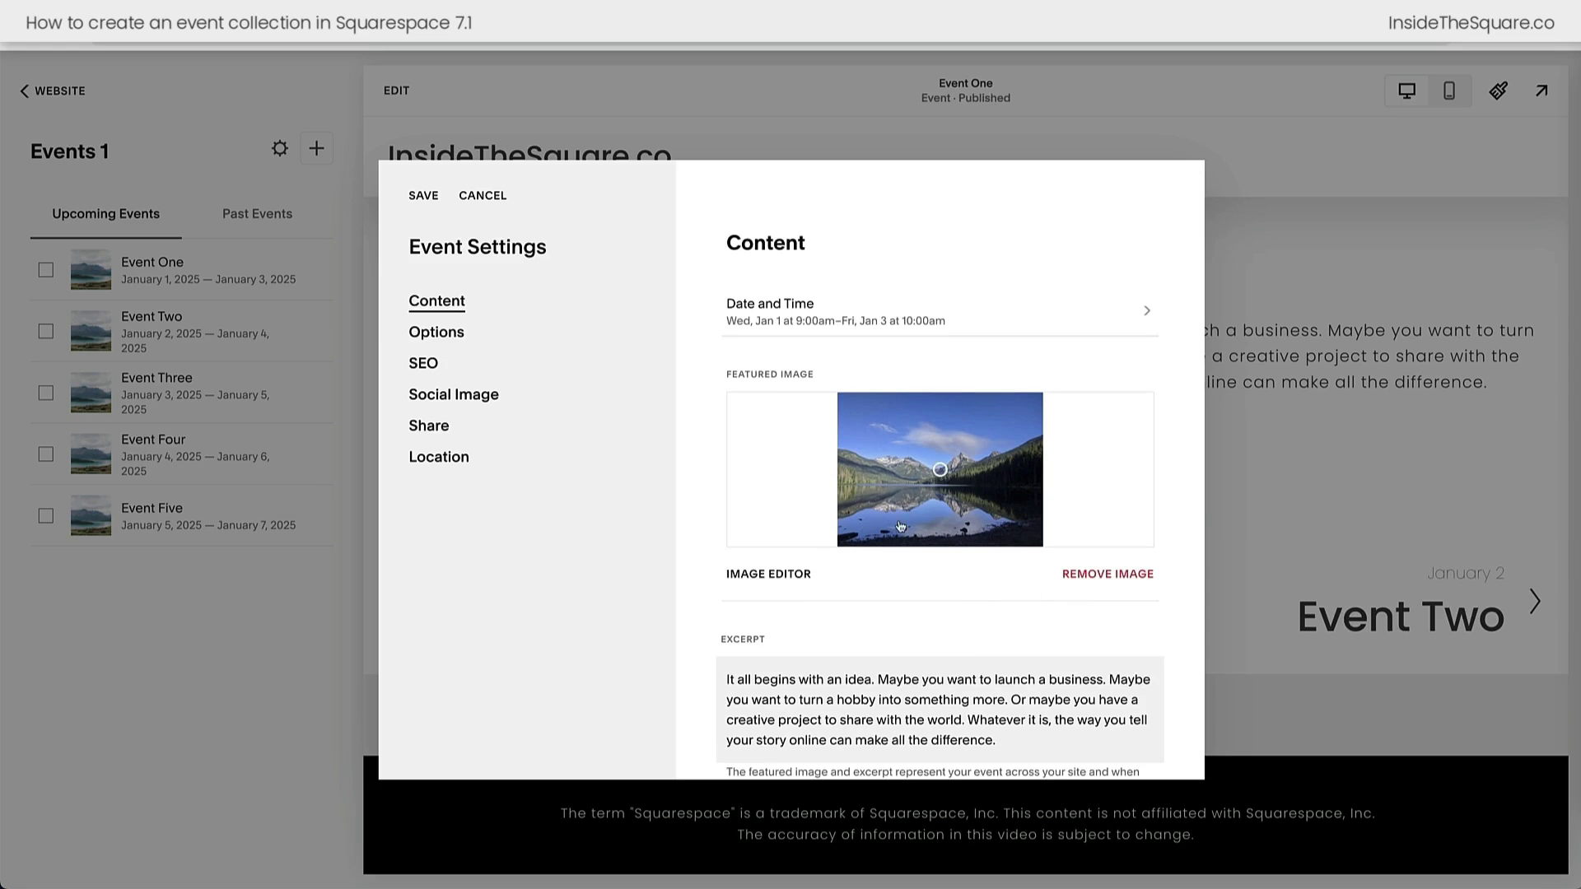
pyautogui.moveTo(902, 525); pyautogui.dragTo(894, 481)
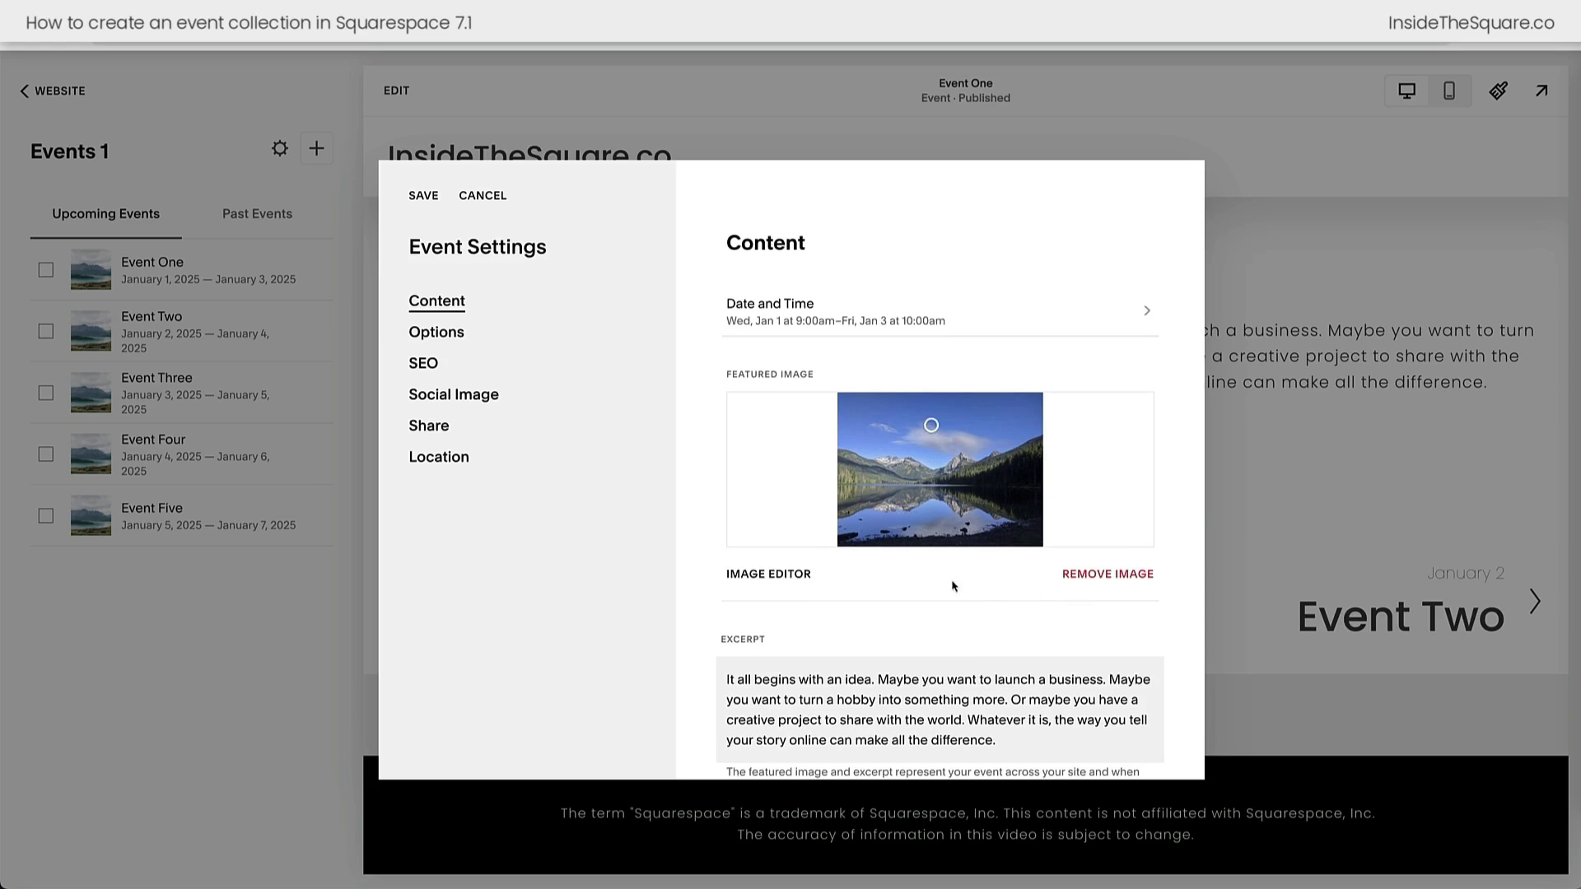
pyautogui.click(941, 471)
# Step: Replace the excerpt with sample text describing the event, its bold, italic and underlined options, bullet points and multiple font styles
pyautogui.scroll(-4, 946, 490)
pyautogui.moveTo(1015, 456); pyautogui.dragTo(688, 397)
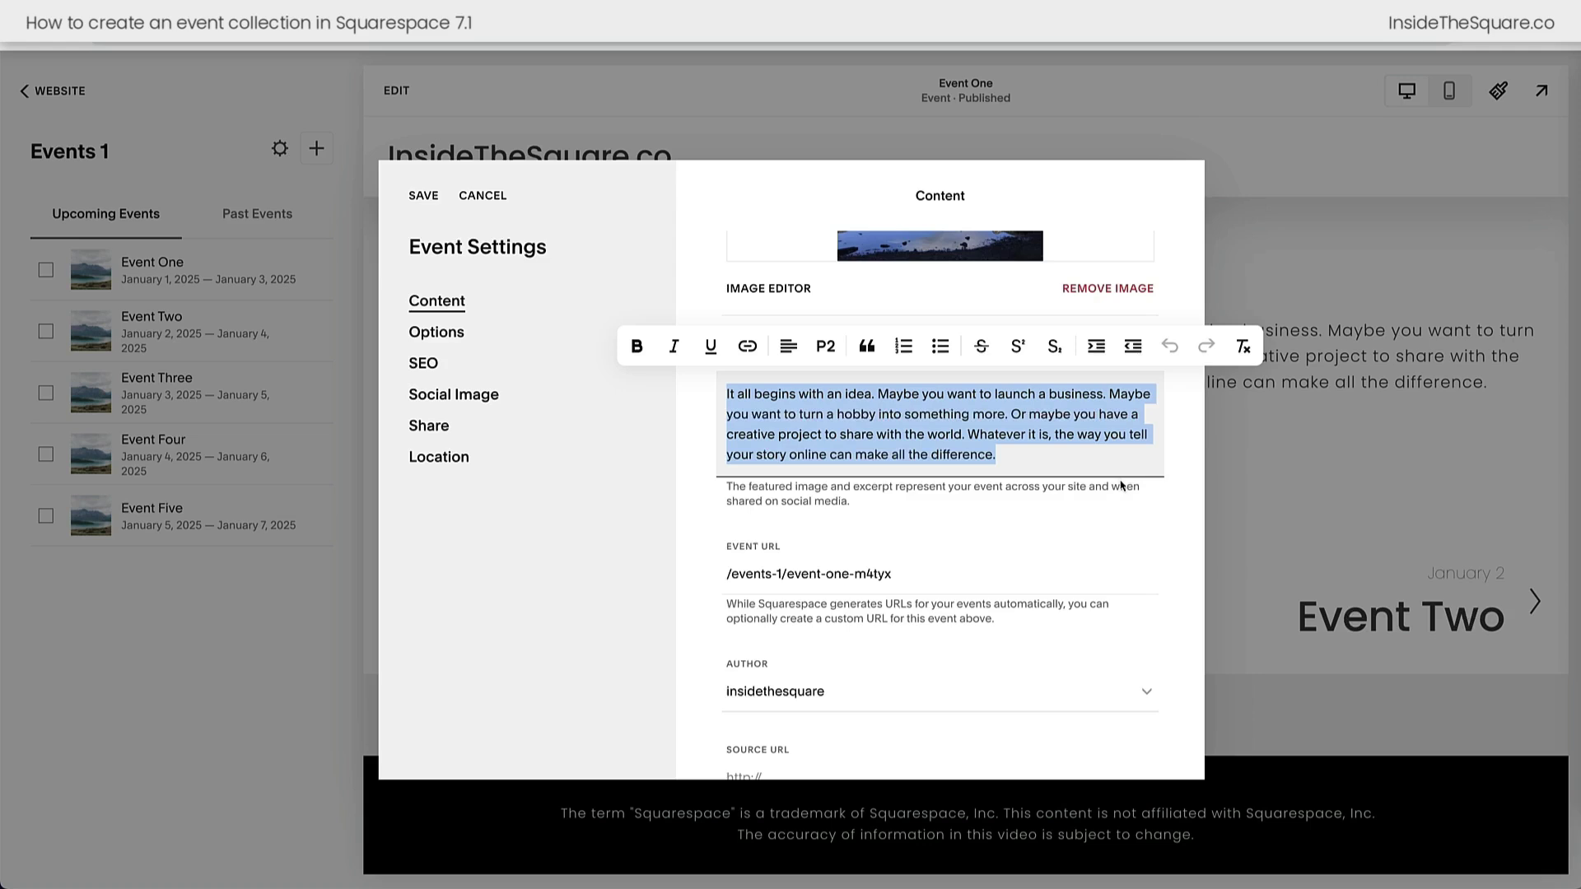
pyautogui.write('Here is where you can describe an event. There are additional text editor options, like bold, italic, and underlined You can even have bullet points And multiple font styles!')
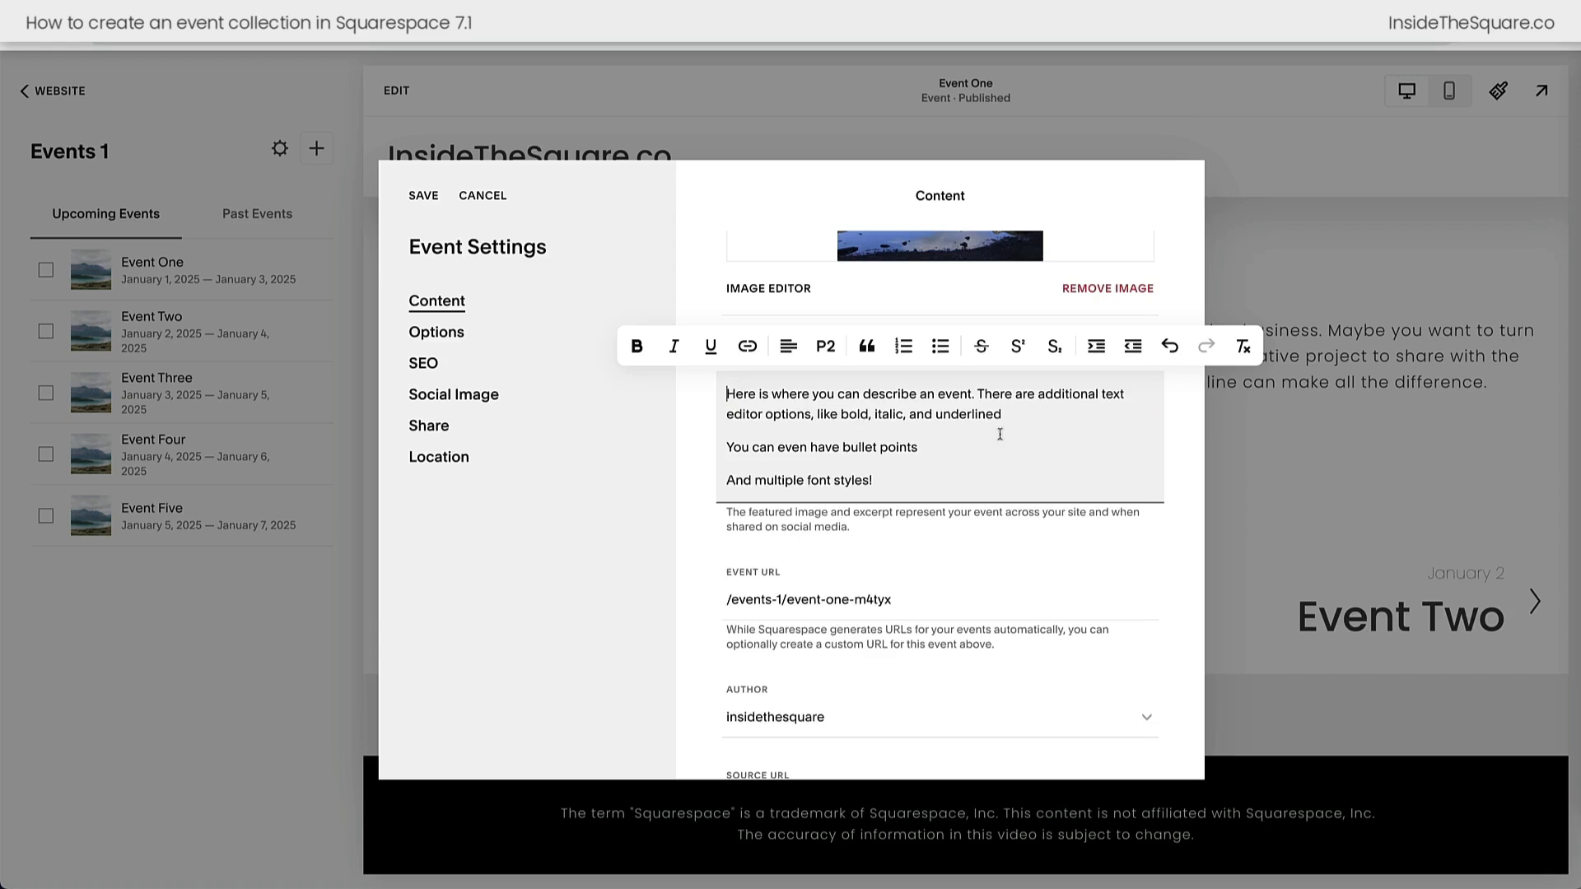
# Step: Format the excerpt's words "bold", "italic" and "underlined" in bold, italic and underline respectively
pyautogui.doubleClick(853, 414)
pyautogui.click(637, 365)
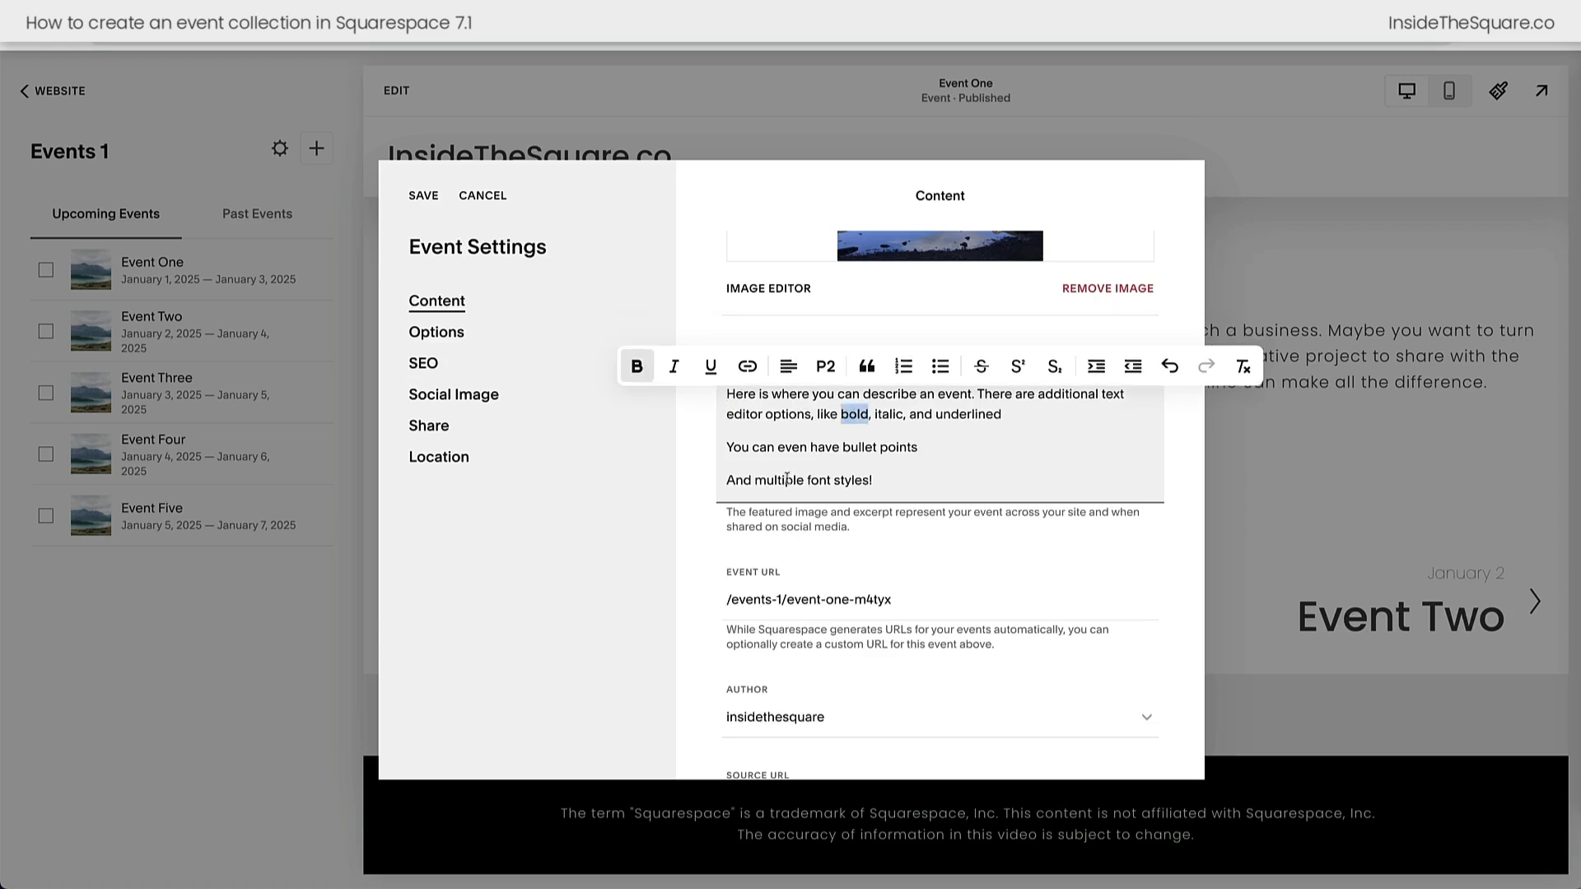
pyautogui.doubleClick(889, 415)
pyautogui.click(674, 366)
pyautogui.doubleClick(979, 414)
pyautogui.click(748, 365)
pyautogui.click(711, 366)
# Step: Make "You can even have bullet points" a bulleted item and set "And multiple font styles!" to Heading 3
pyautogui.moveTo(920, 447); pyautogui.dragTo(727, 448)
pyautogui.click(939, 400)
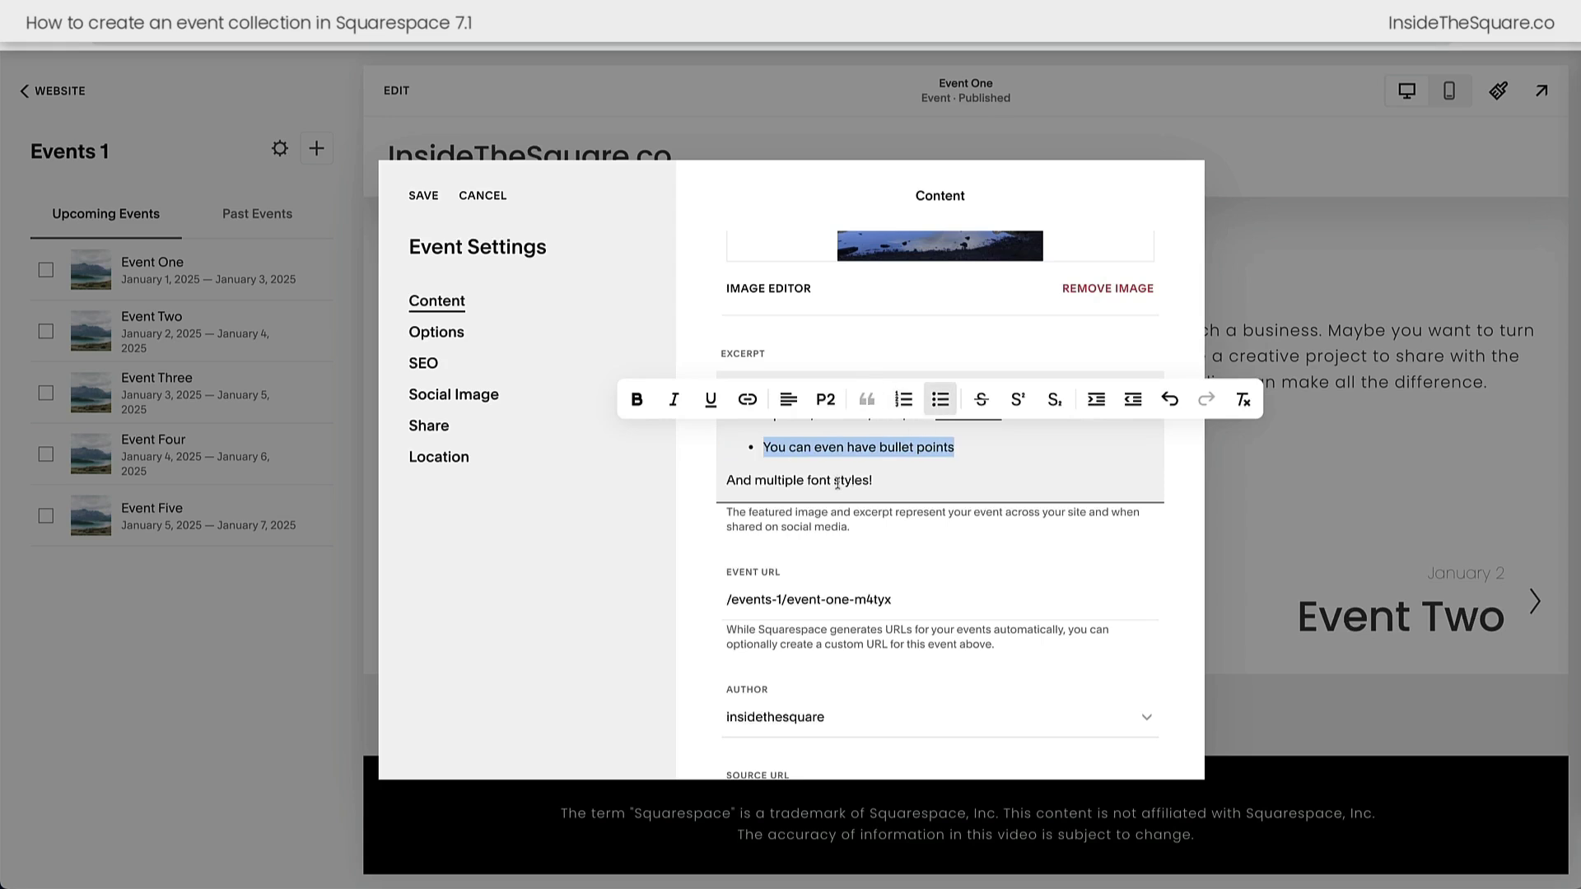
pyautogui.scroll(1, 840, 445)
pyautogui.click(838, 432)
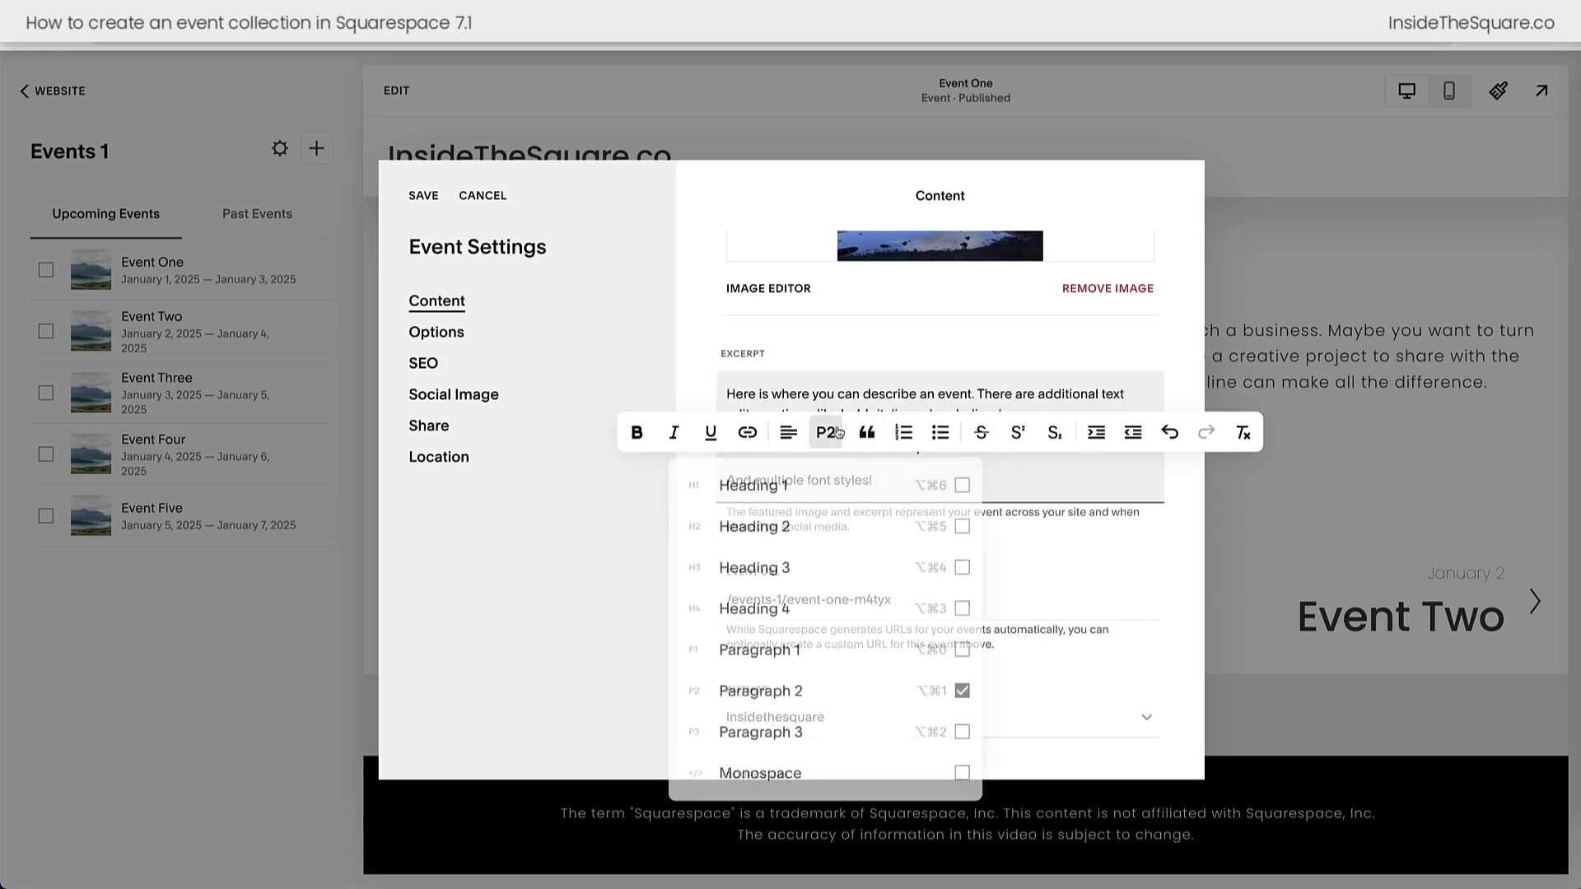
pyautogui.click(817, 576)
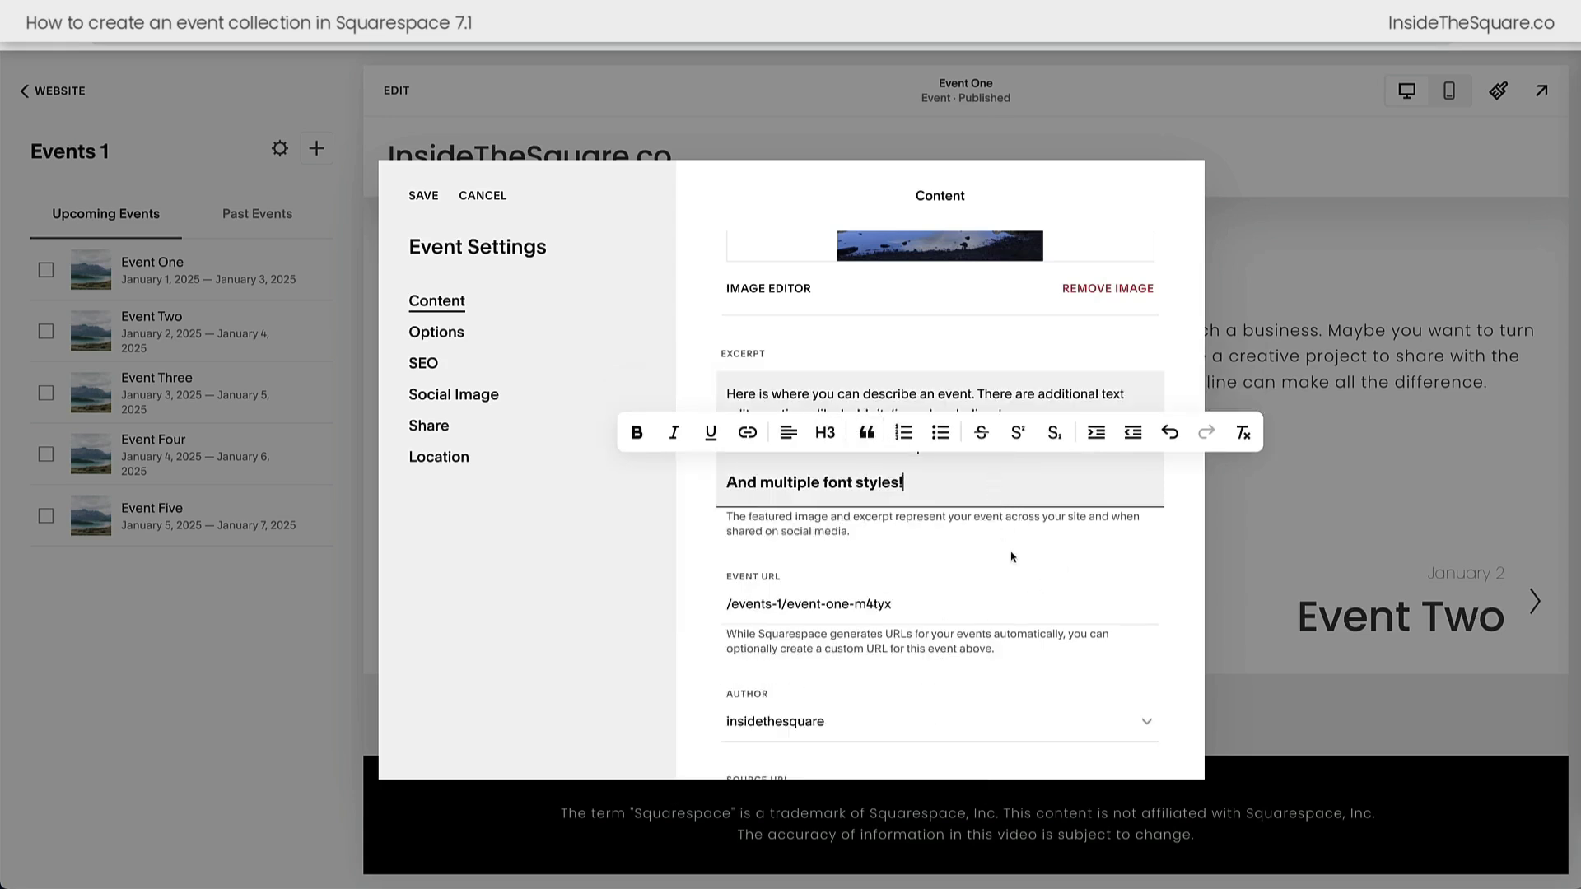
pyautogui.click(1018, 564)
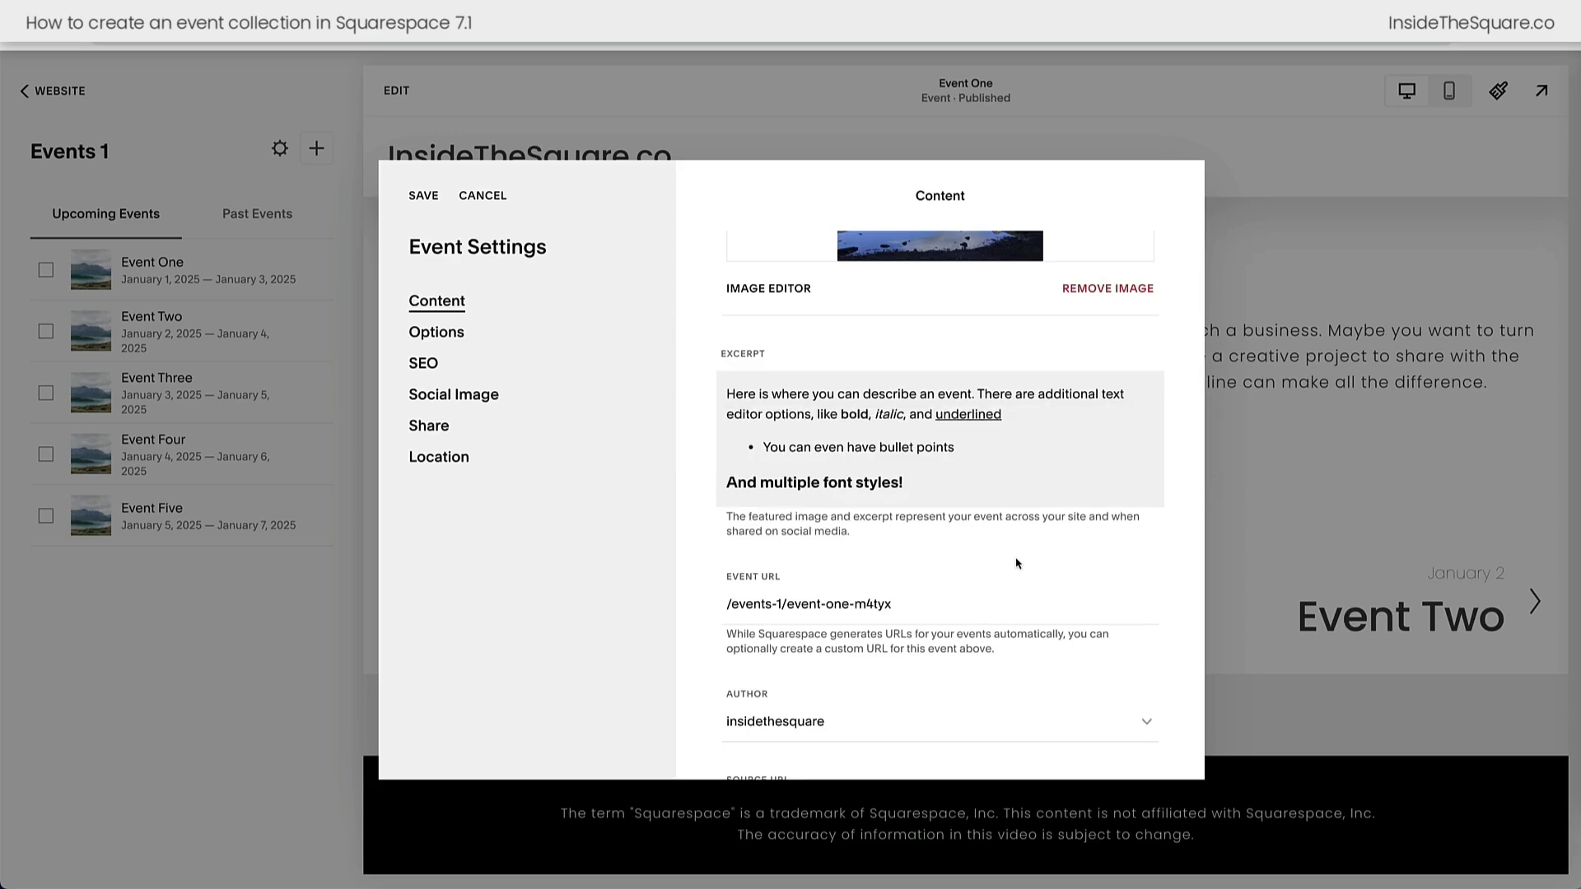
# Step: Save the Event One settings and return to the page listing all events
pyautogui.click(424, 197)
pyautogui.click(474, 258)
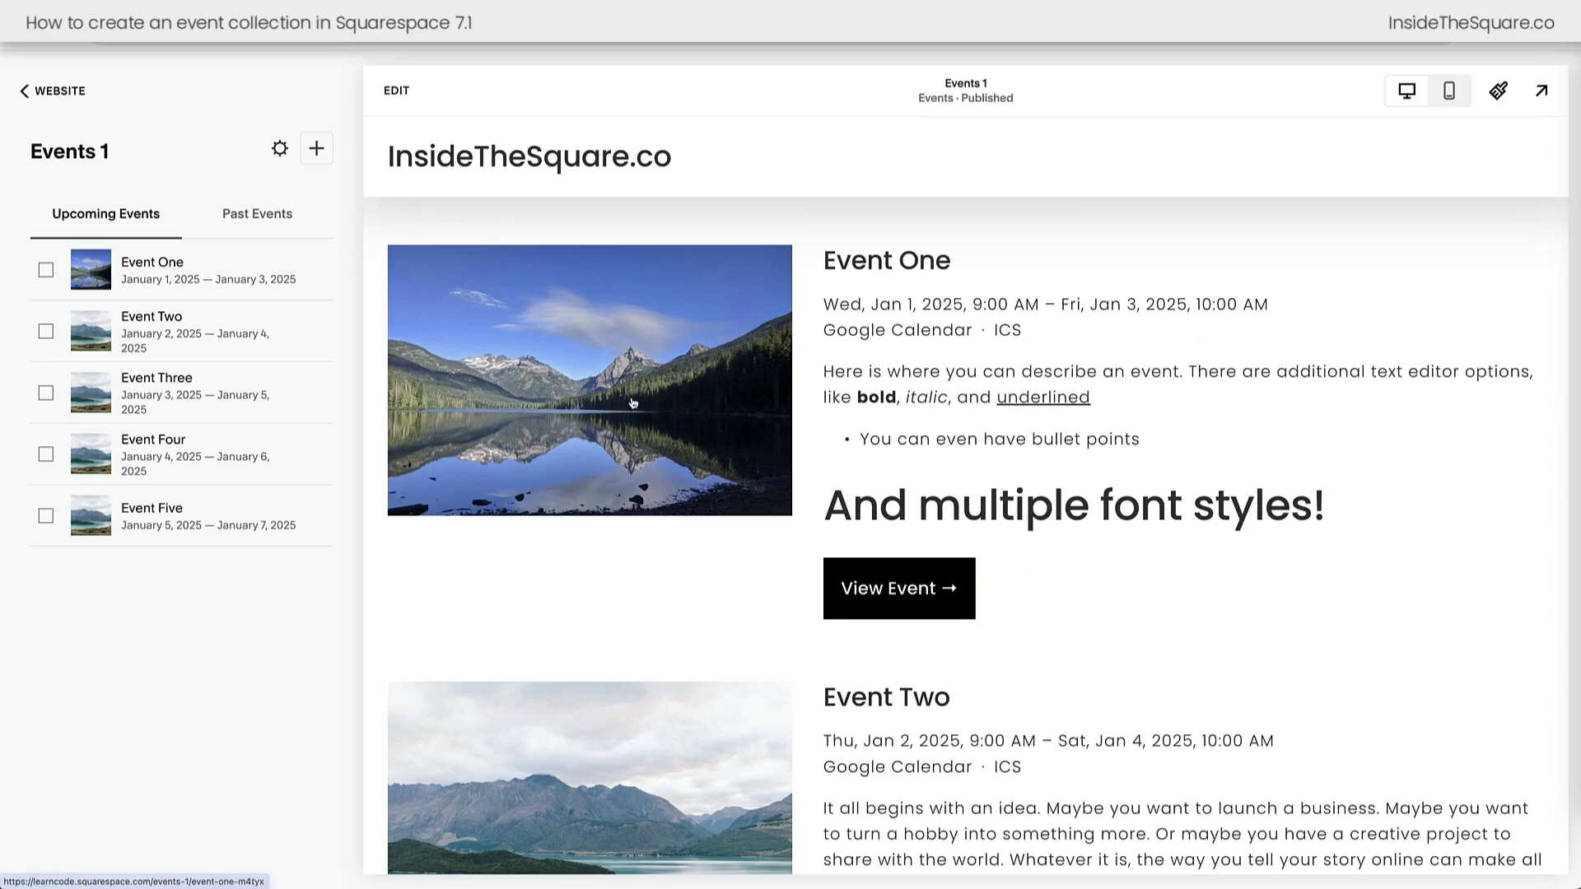
# Step: Reopen Event One's settings and change the last part of its event URL to event-one
pyautogui.click(328, 272)
pyautogui.click(335, 318)
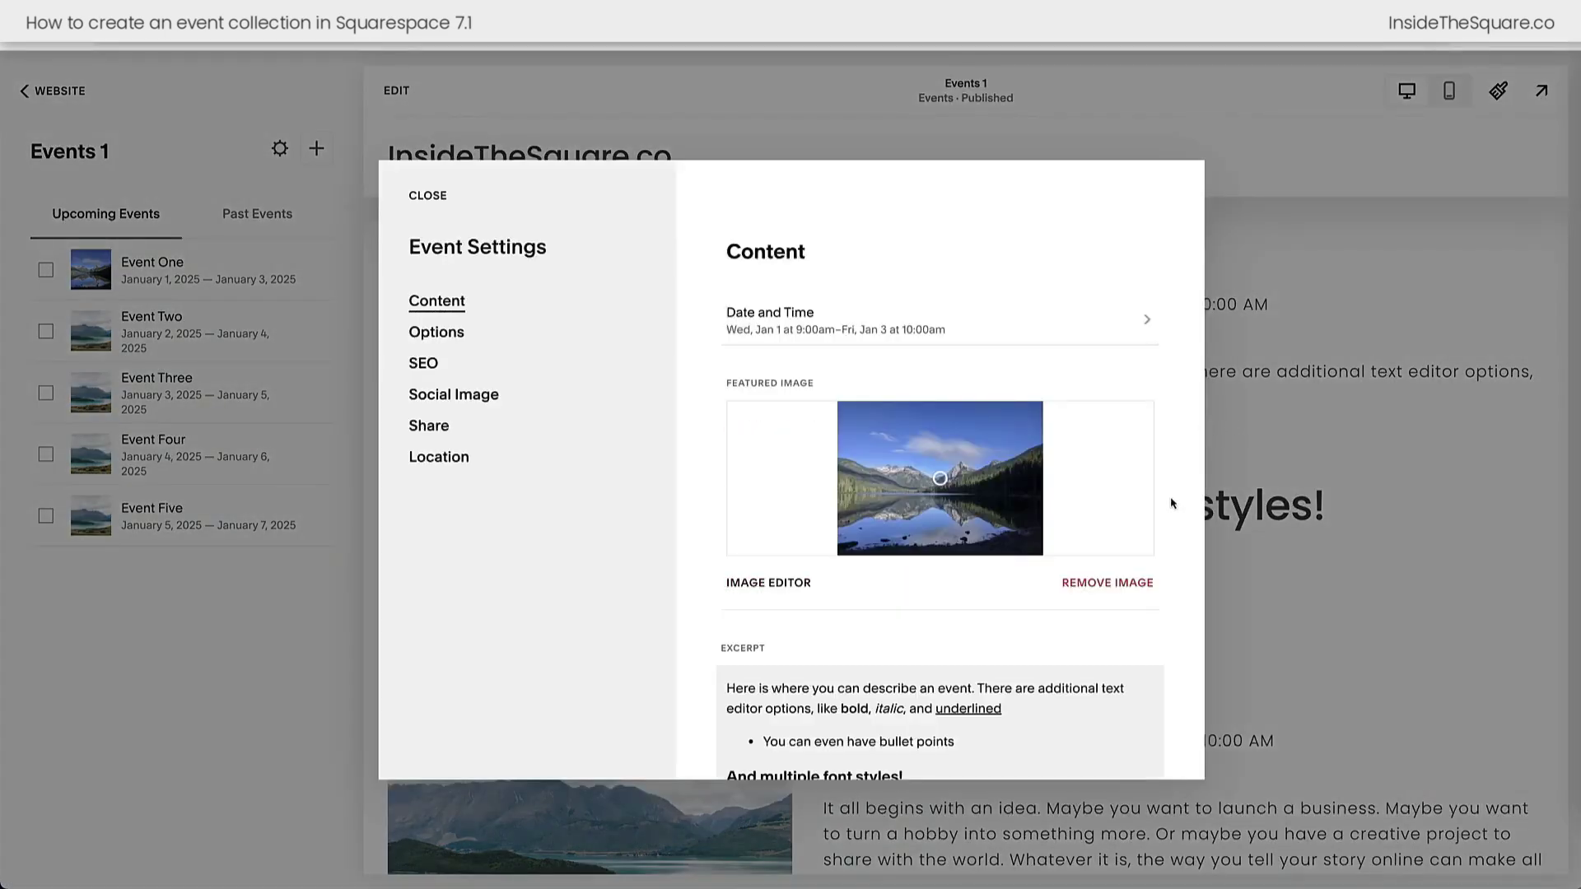
pyautogui.scroll(-5, 1173, 503)
pyautogui.click(939, 486)
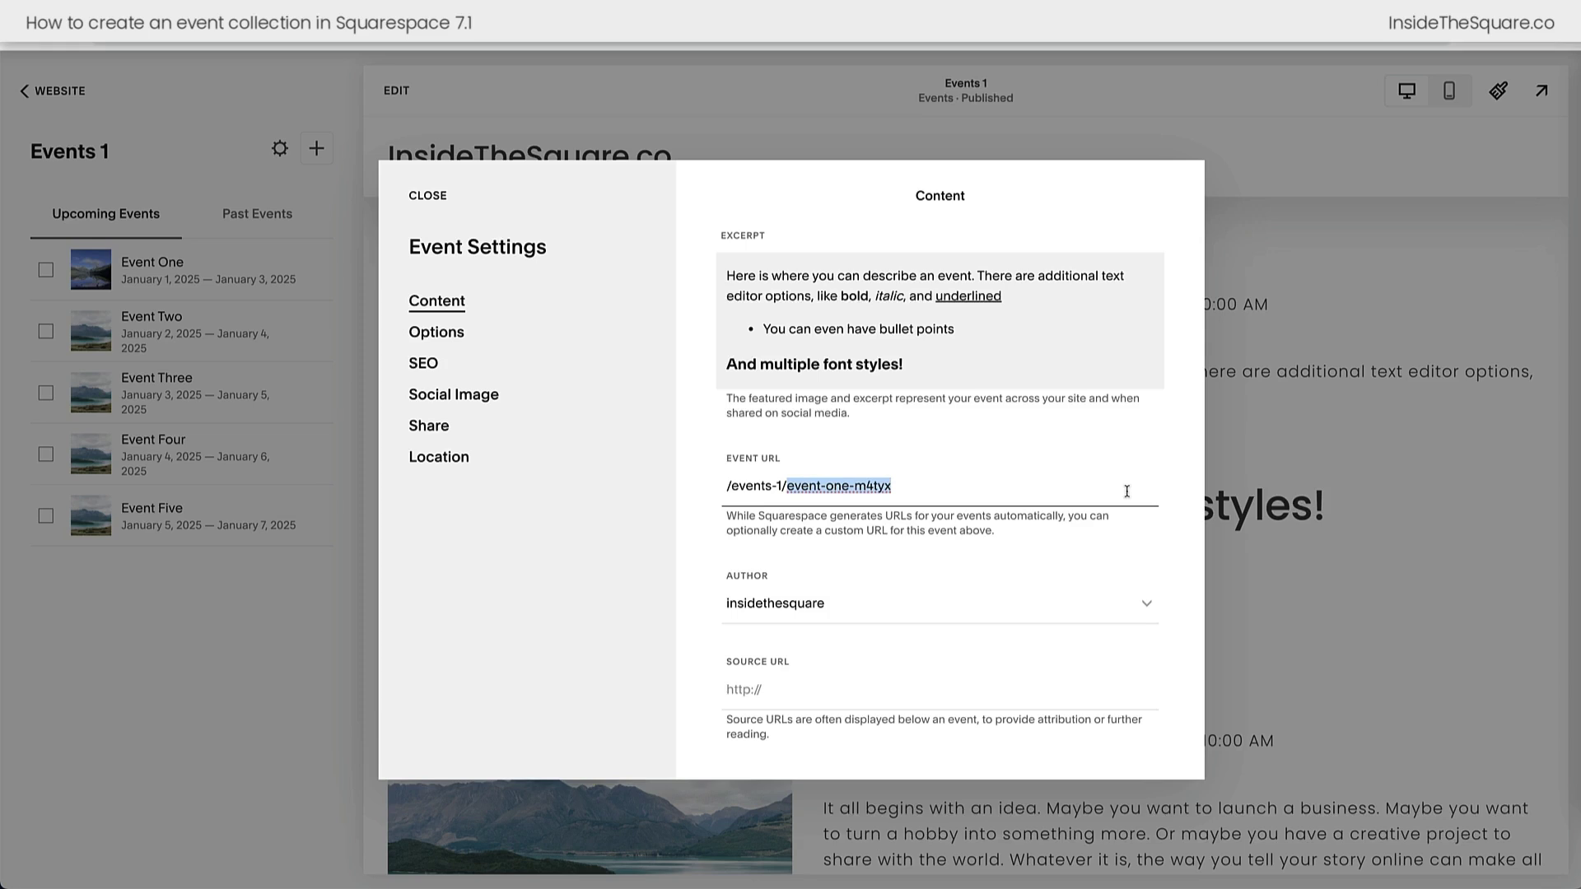
pyautogui.write('event-one')
pyautogui.click(715, 504)
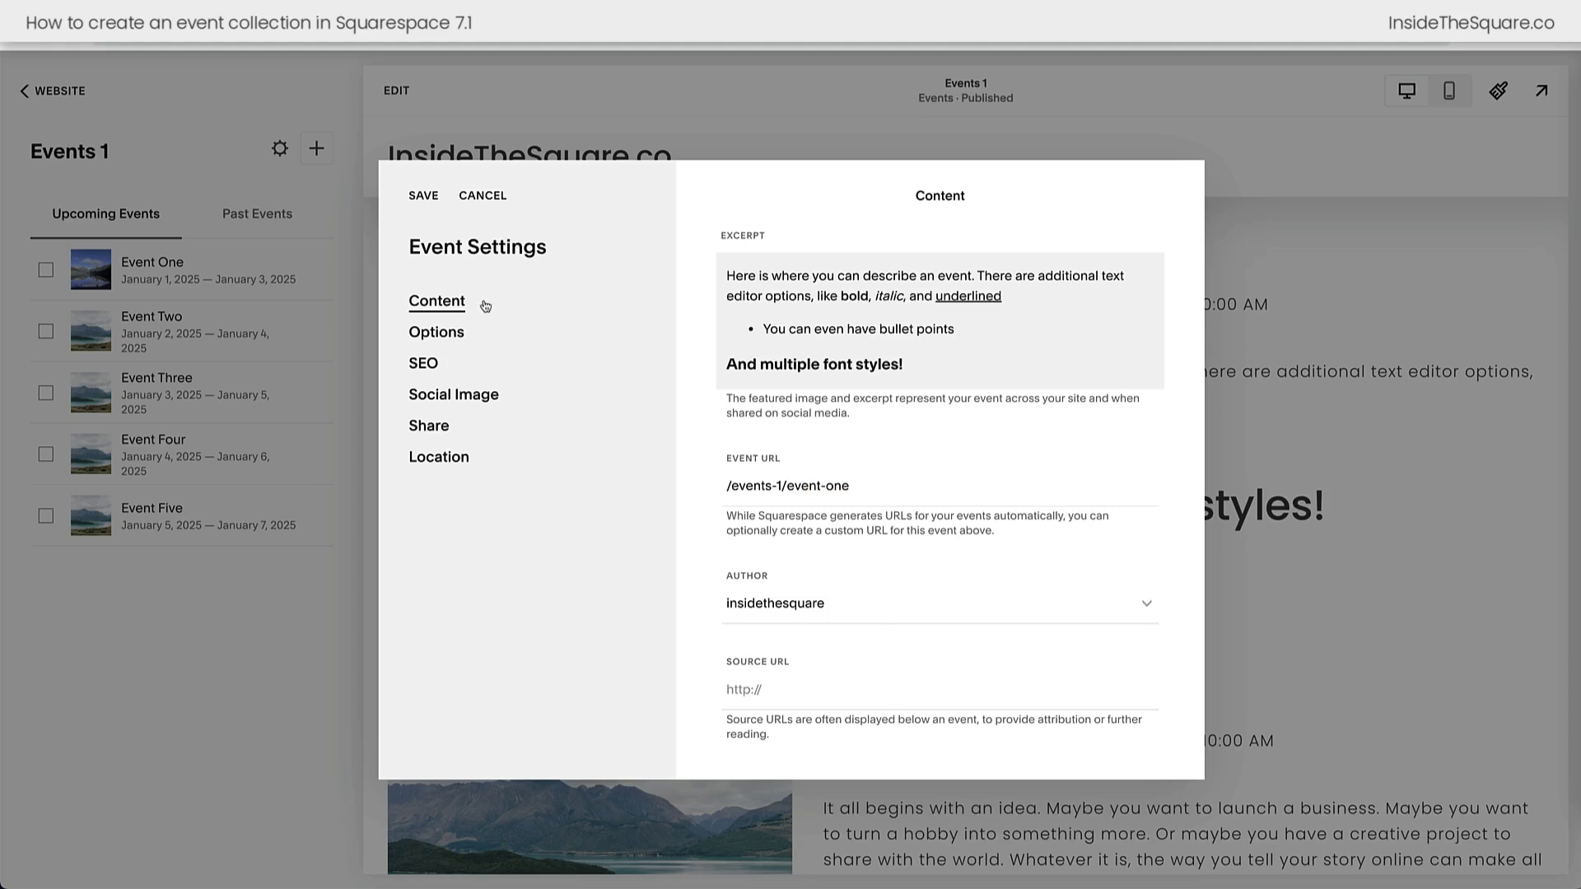
# Step: Try the Draft, Needs Review and Published statuses in the event options and set the status to Scheduled
pyautogui.click(454, 332)
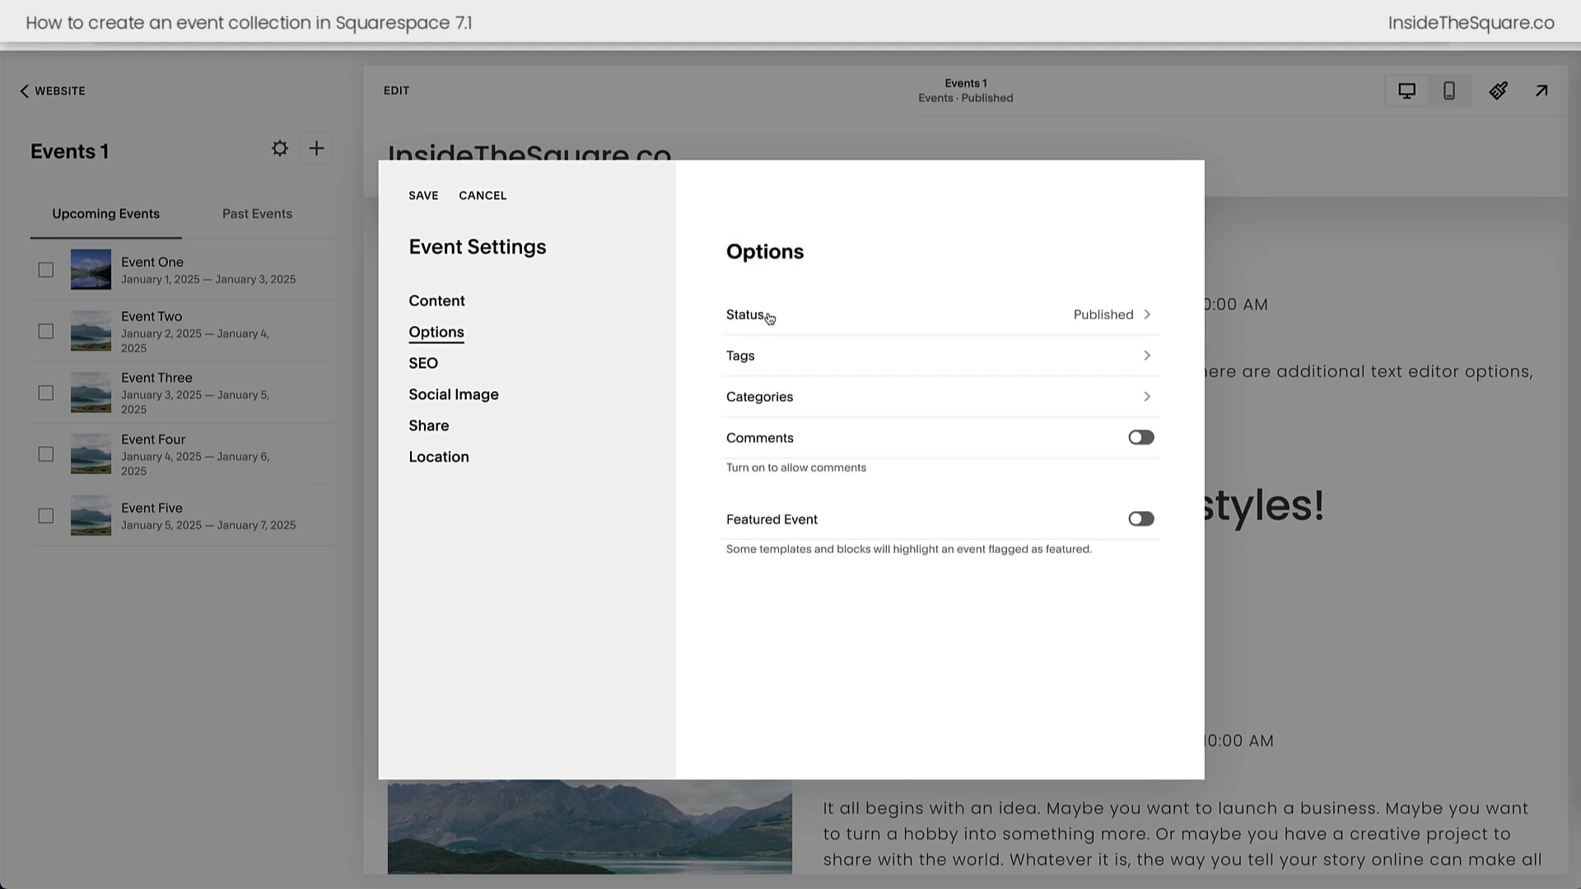
pyautogui.click(962, 326)
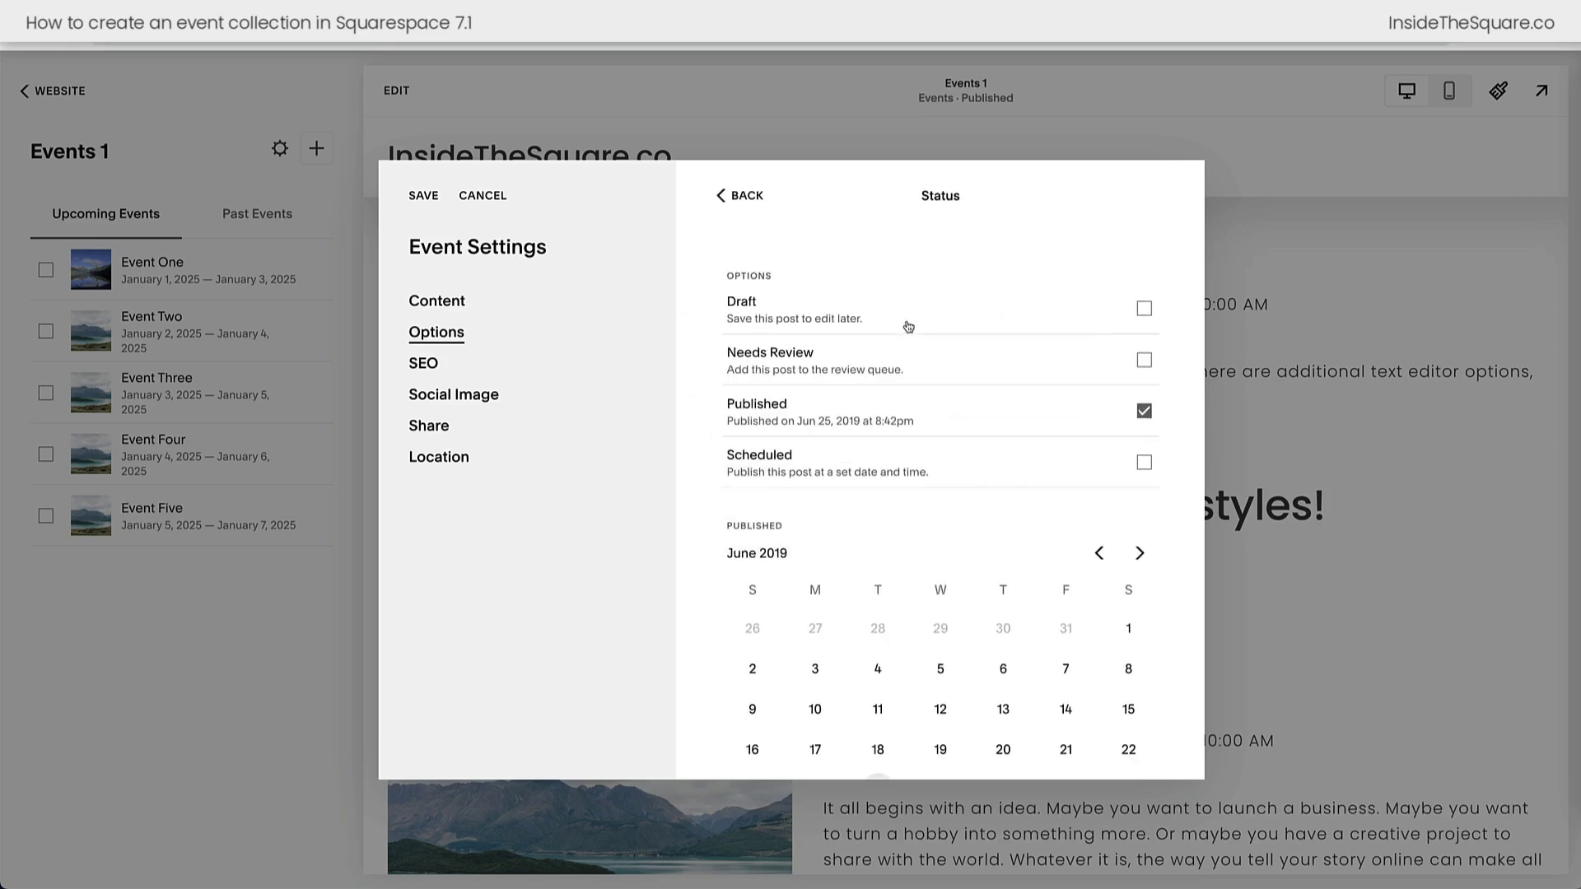
pyautogui.click(843, 308)
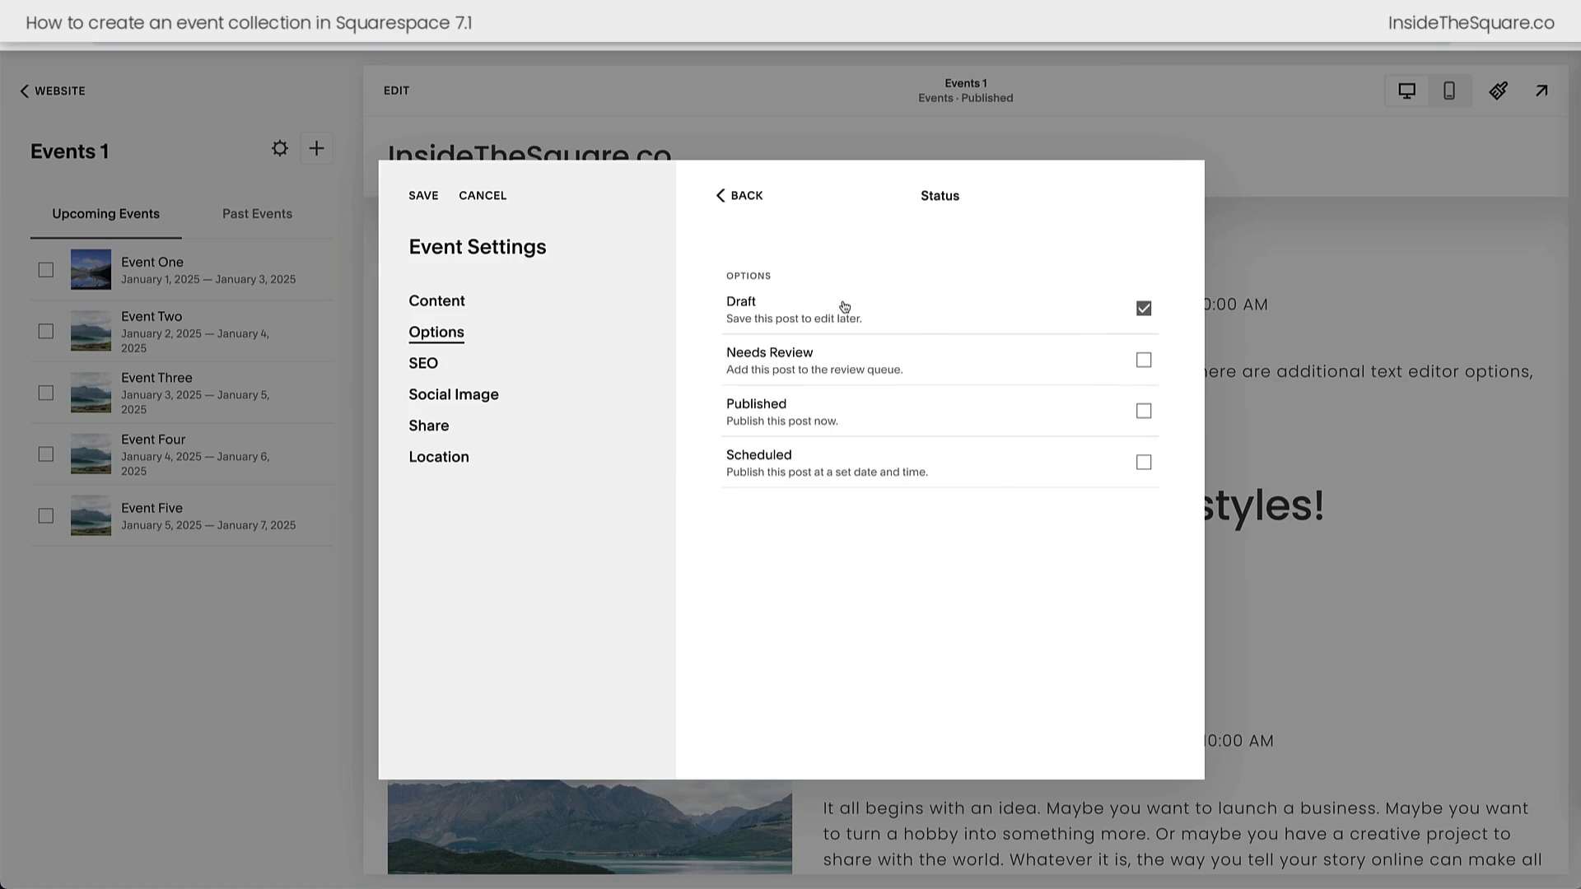
pyautogui.click(839, 345)
pyautogui.click(830, 421)
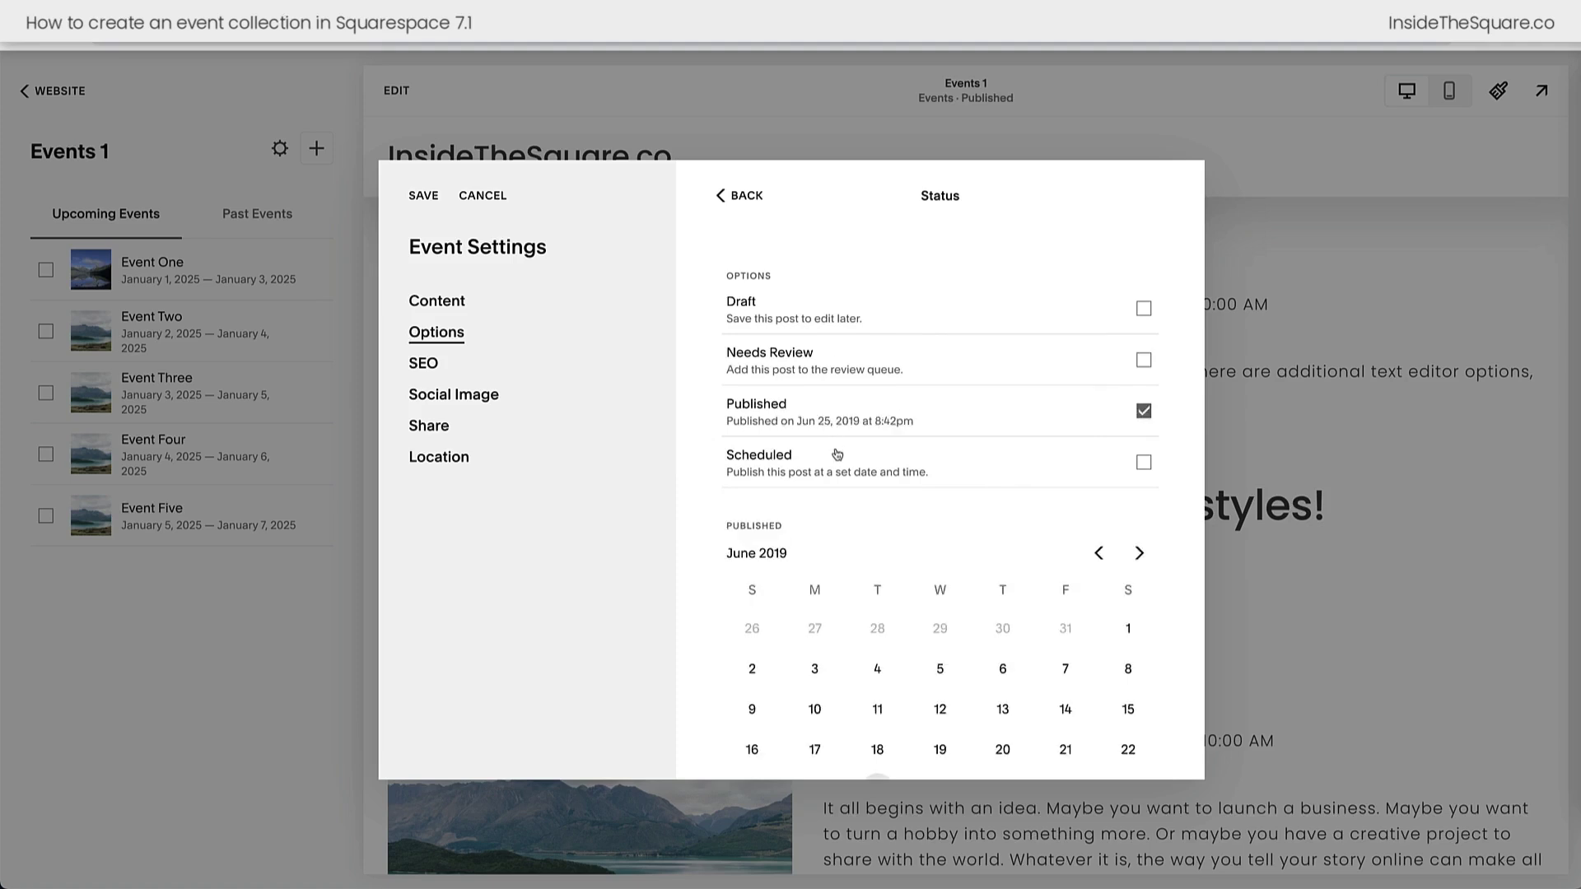
pyautogui.click(988, 466)
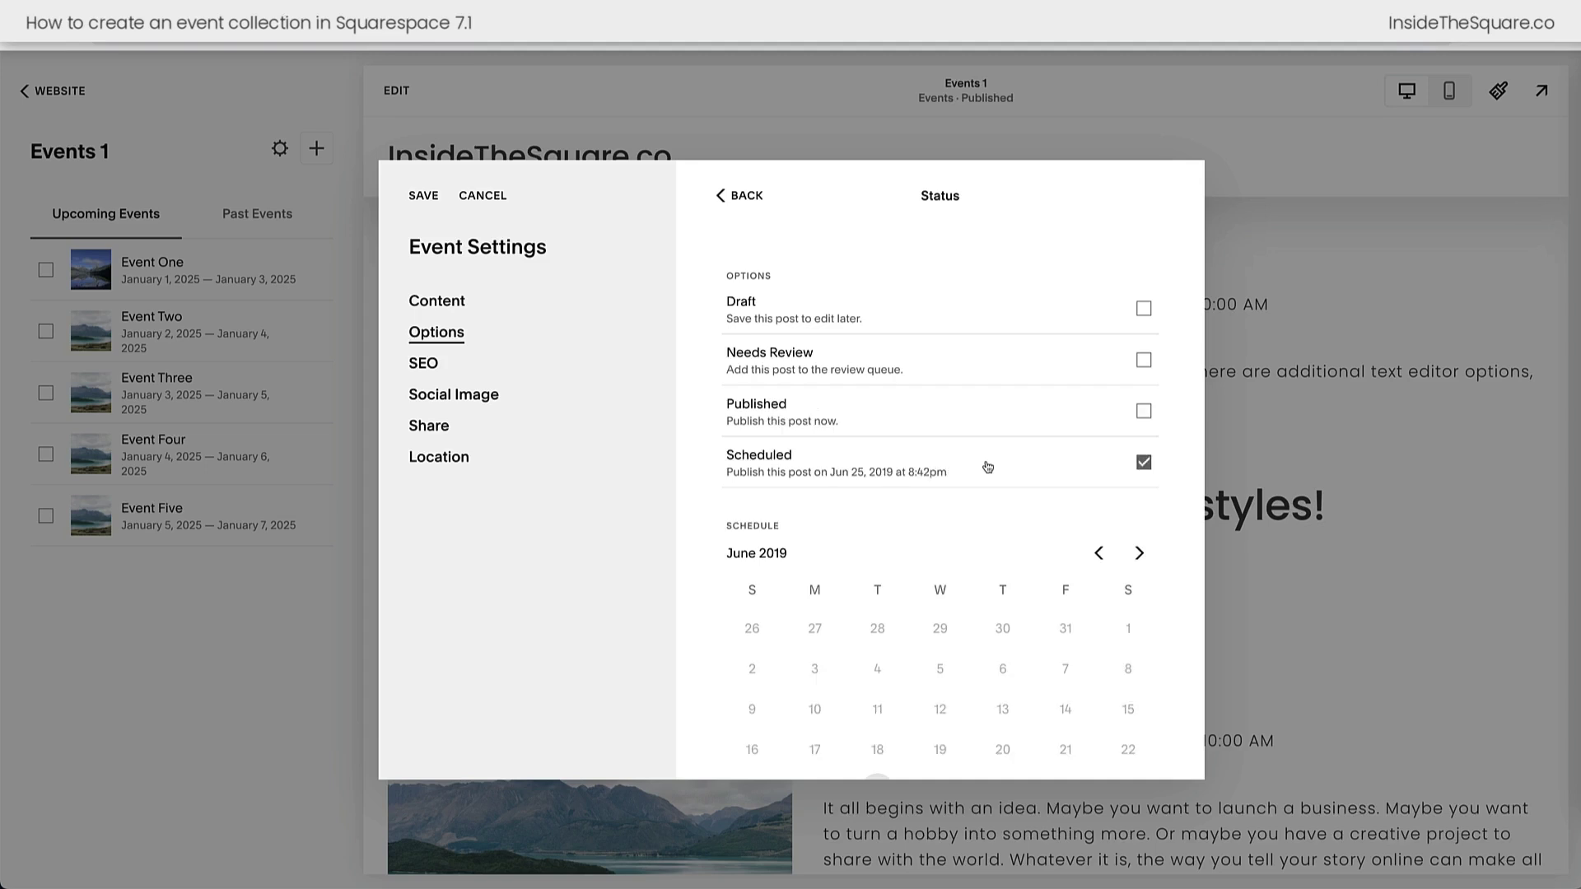
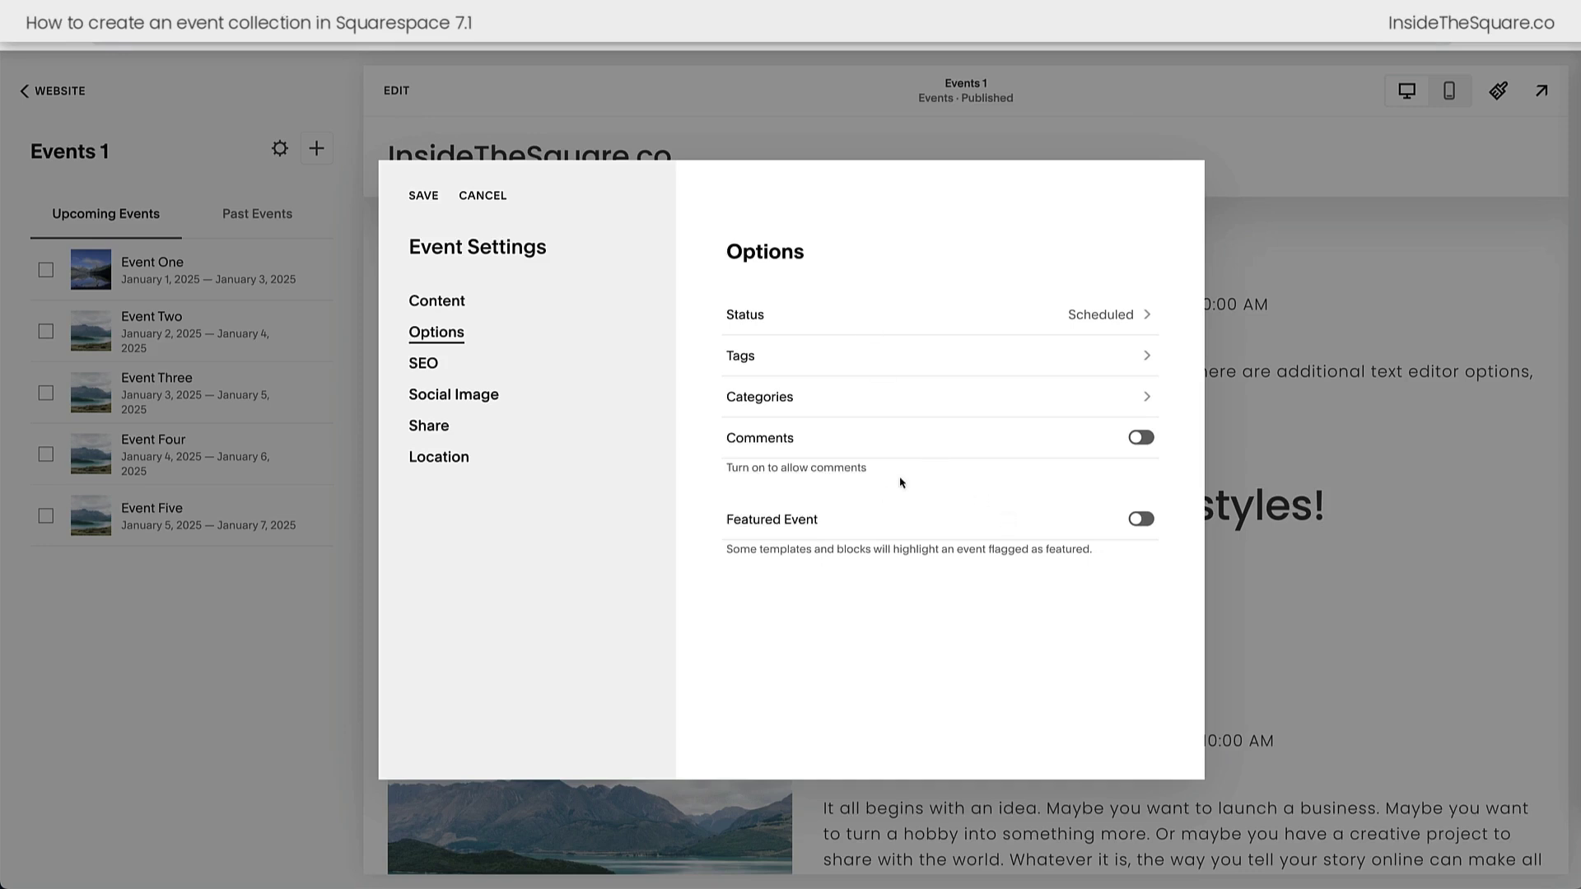
# Step: Look through Event One's SEO, social image and share settings
pyautogui.click(449, 374)
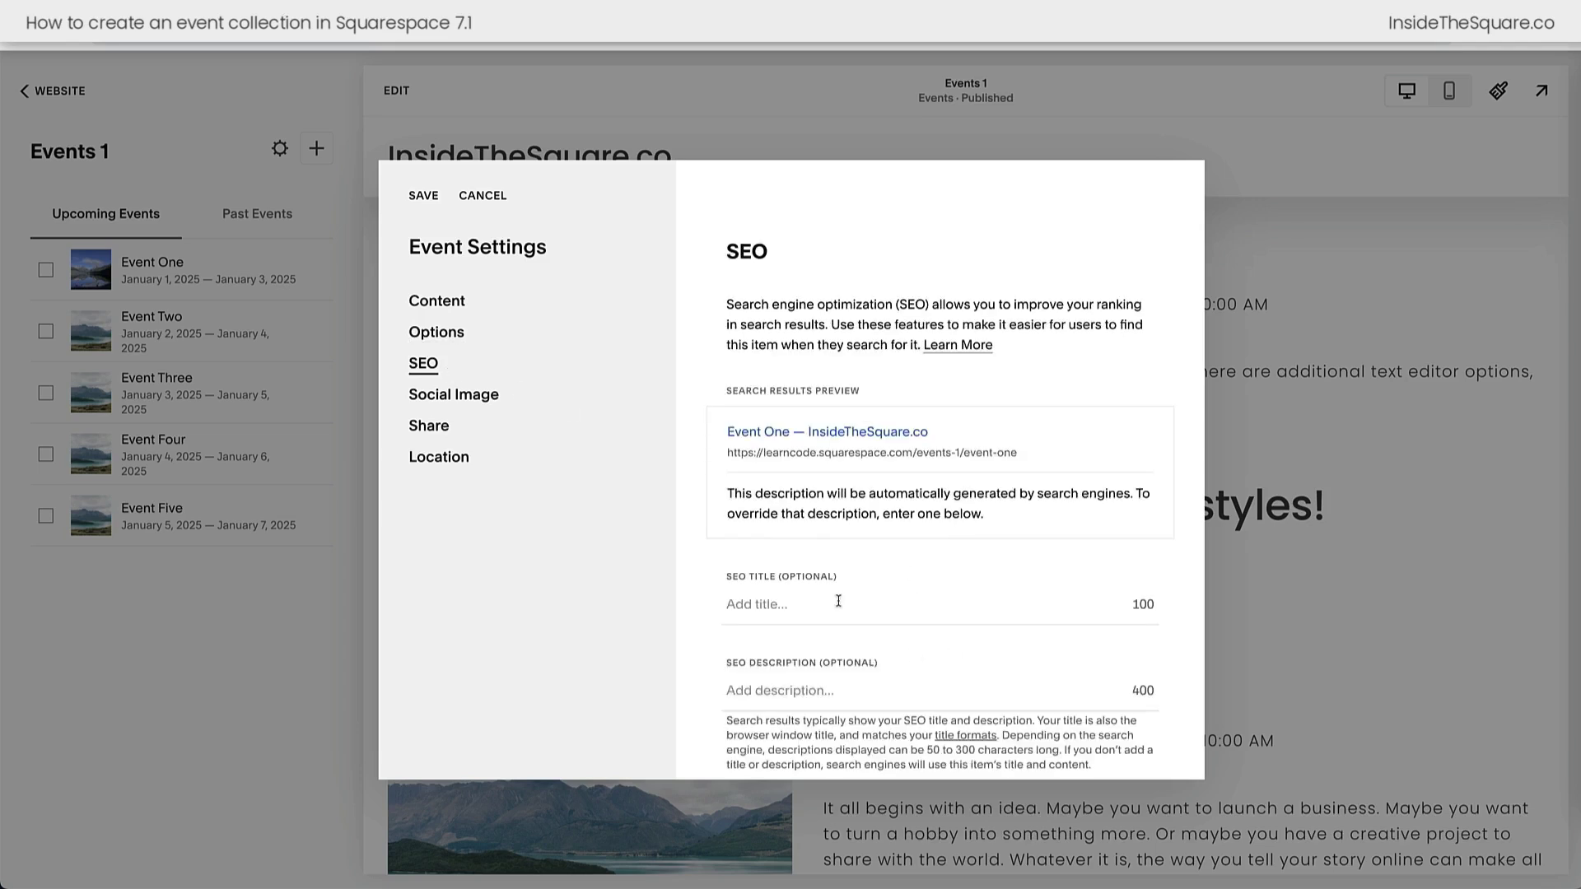
pyautogui.click(486, 399)
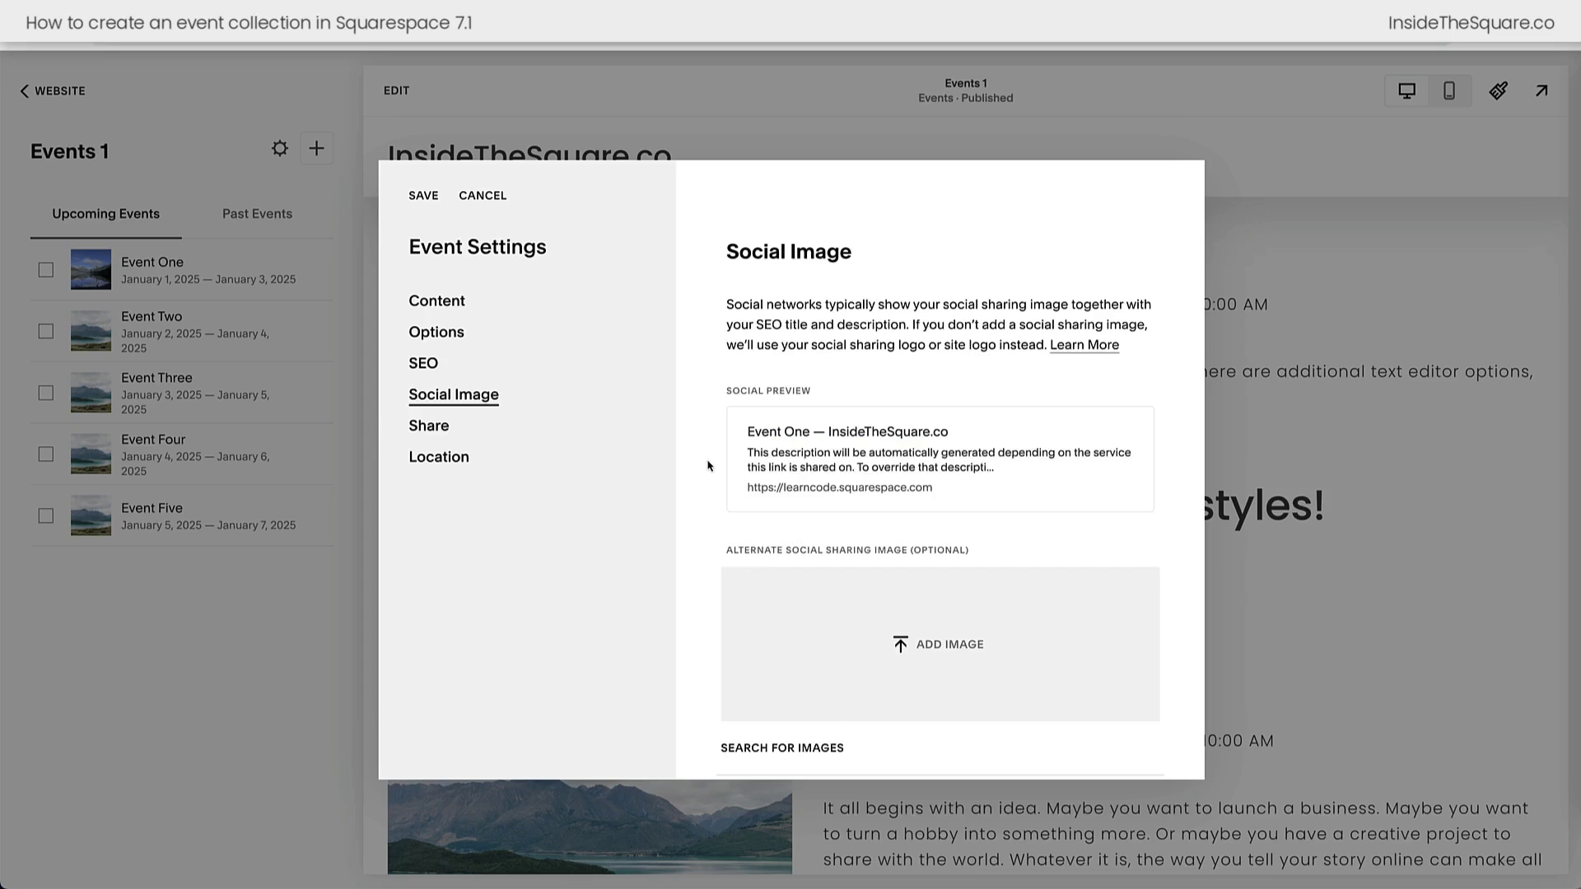
pyautogui.click(424, 432)
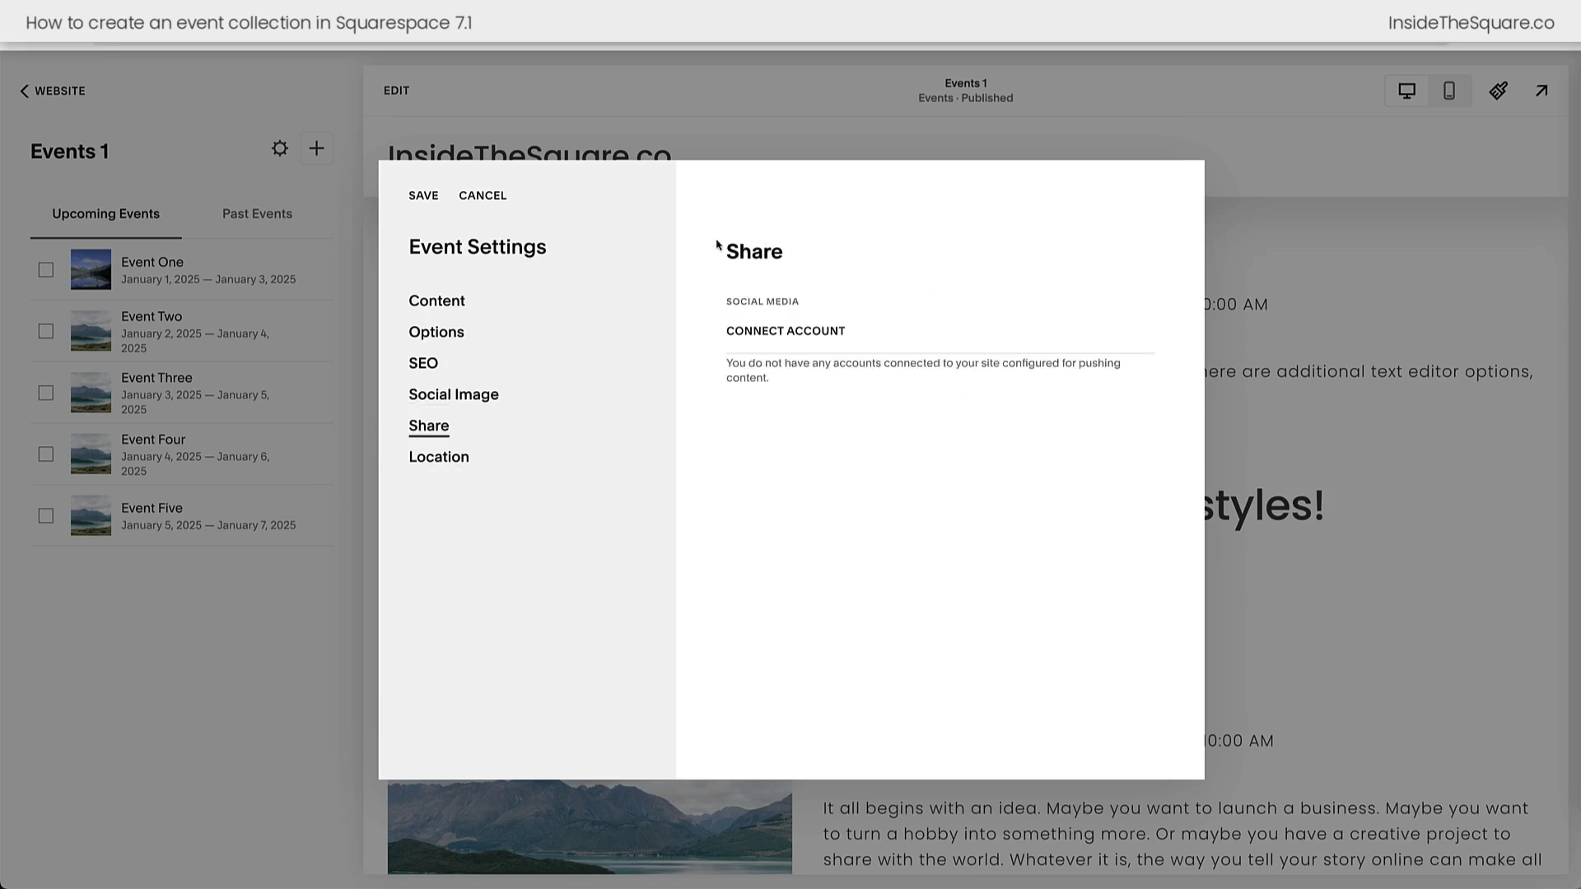
# Step: Set Event One's location to the business Squarespace HQ NYC with its suggested address, and save the event settings
pyautogui.click(578, 479)
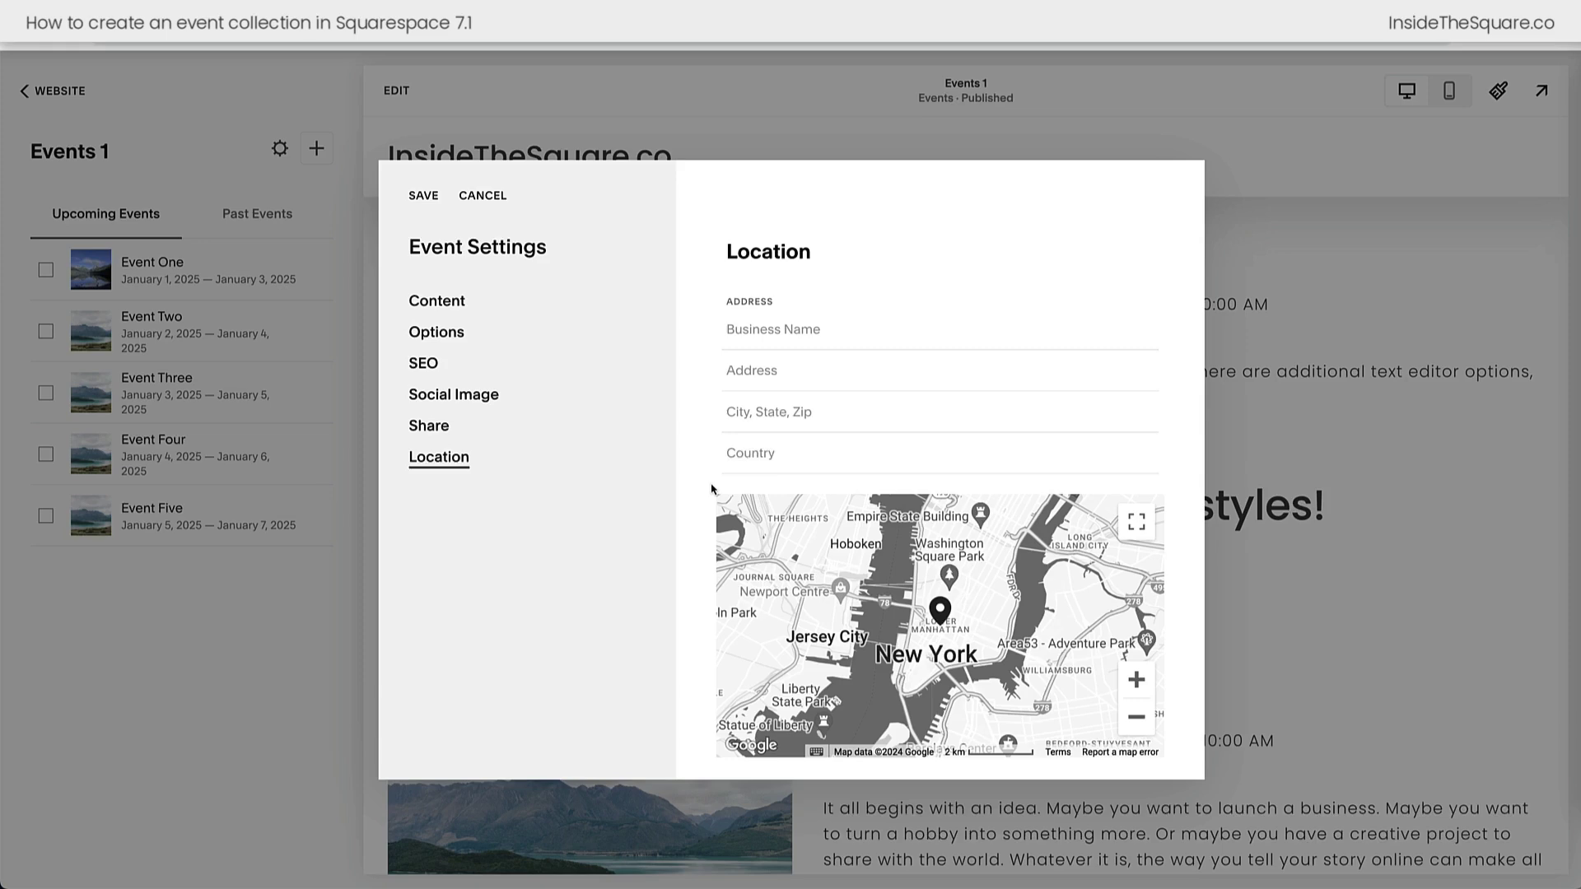
pyautogui.click(844, 332)
pyautogui.write('Squares')
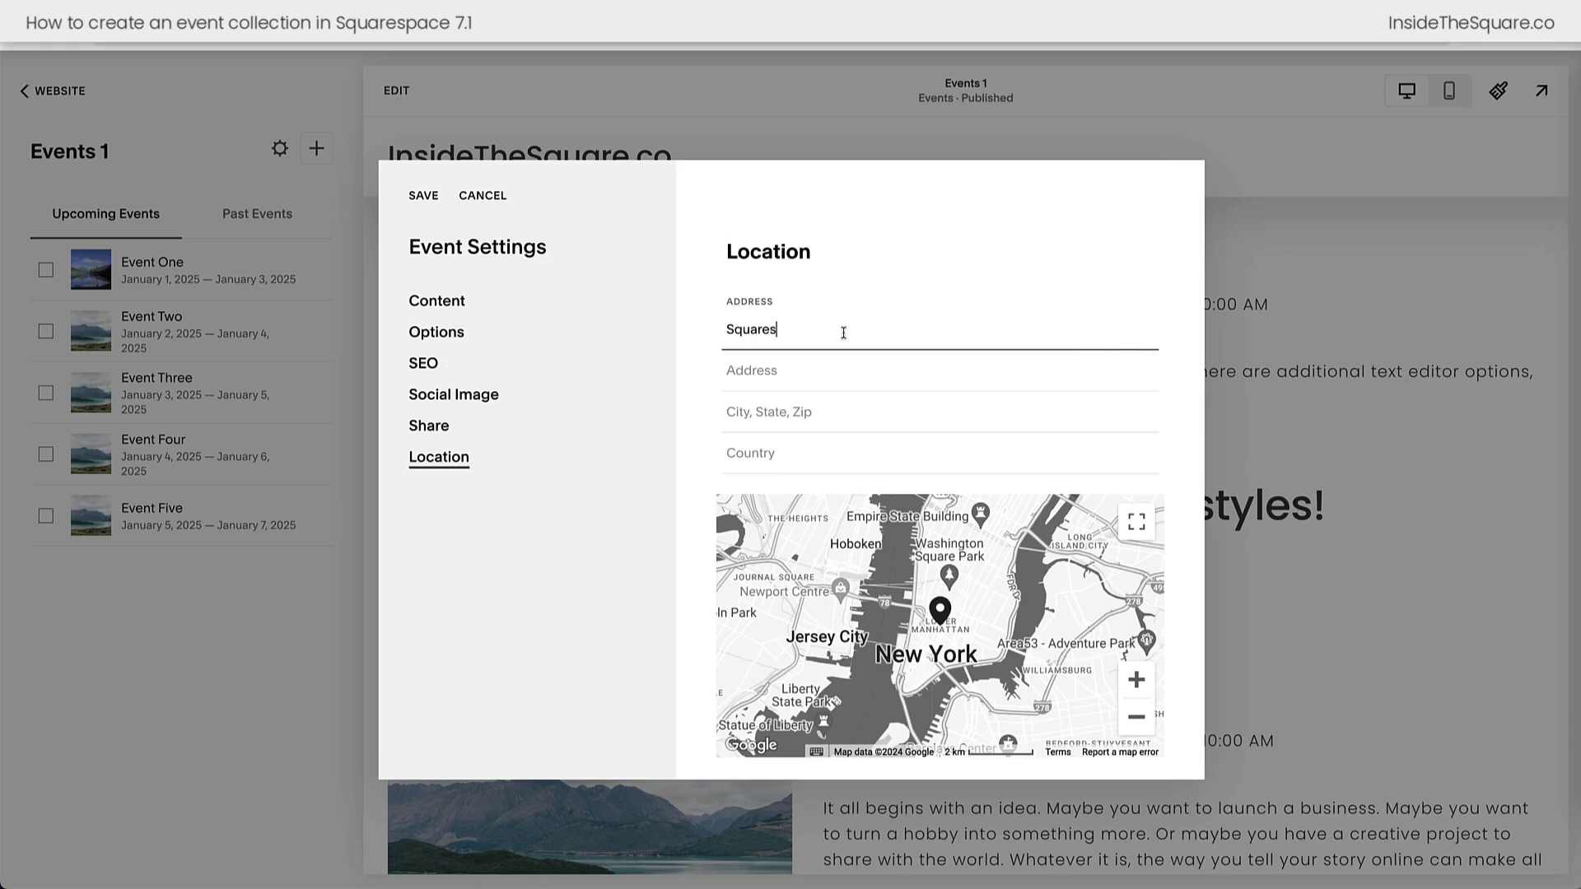
pyautogui.write('pace HQ NYC')
pyautogui.press('Return')
pyautogui.click(424, 197)
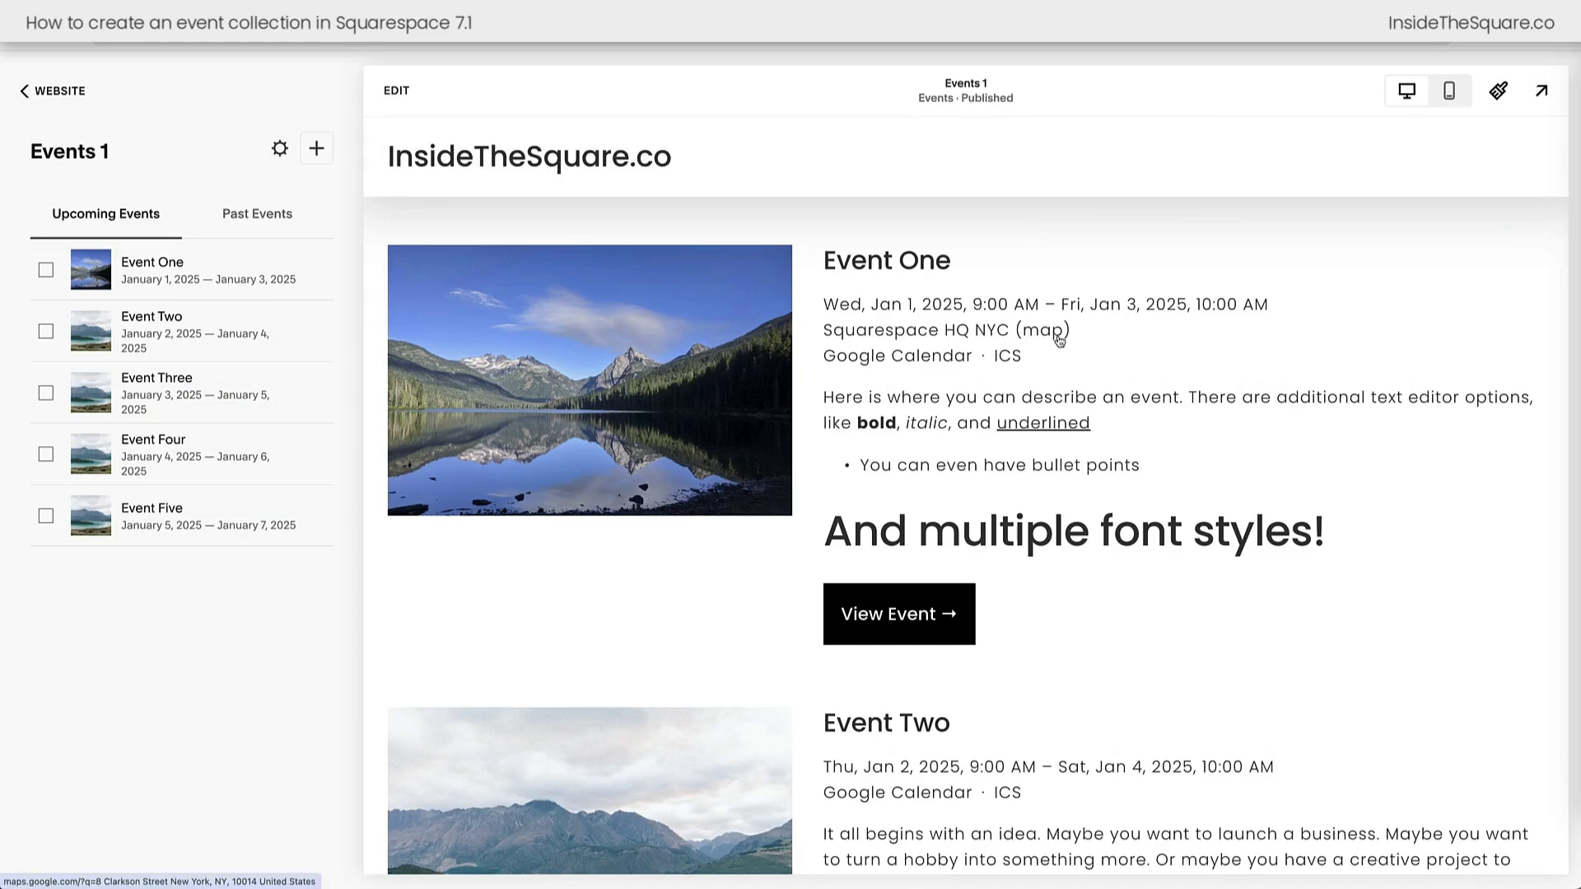
# Step: Reopen Event One's settings and review its content, including the featured image, excerpt and event URL
pyautogui.moveTo(312, 260)
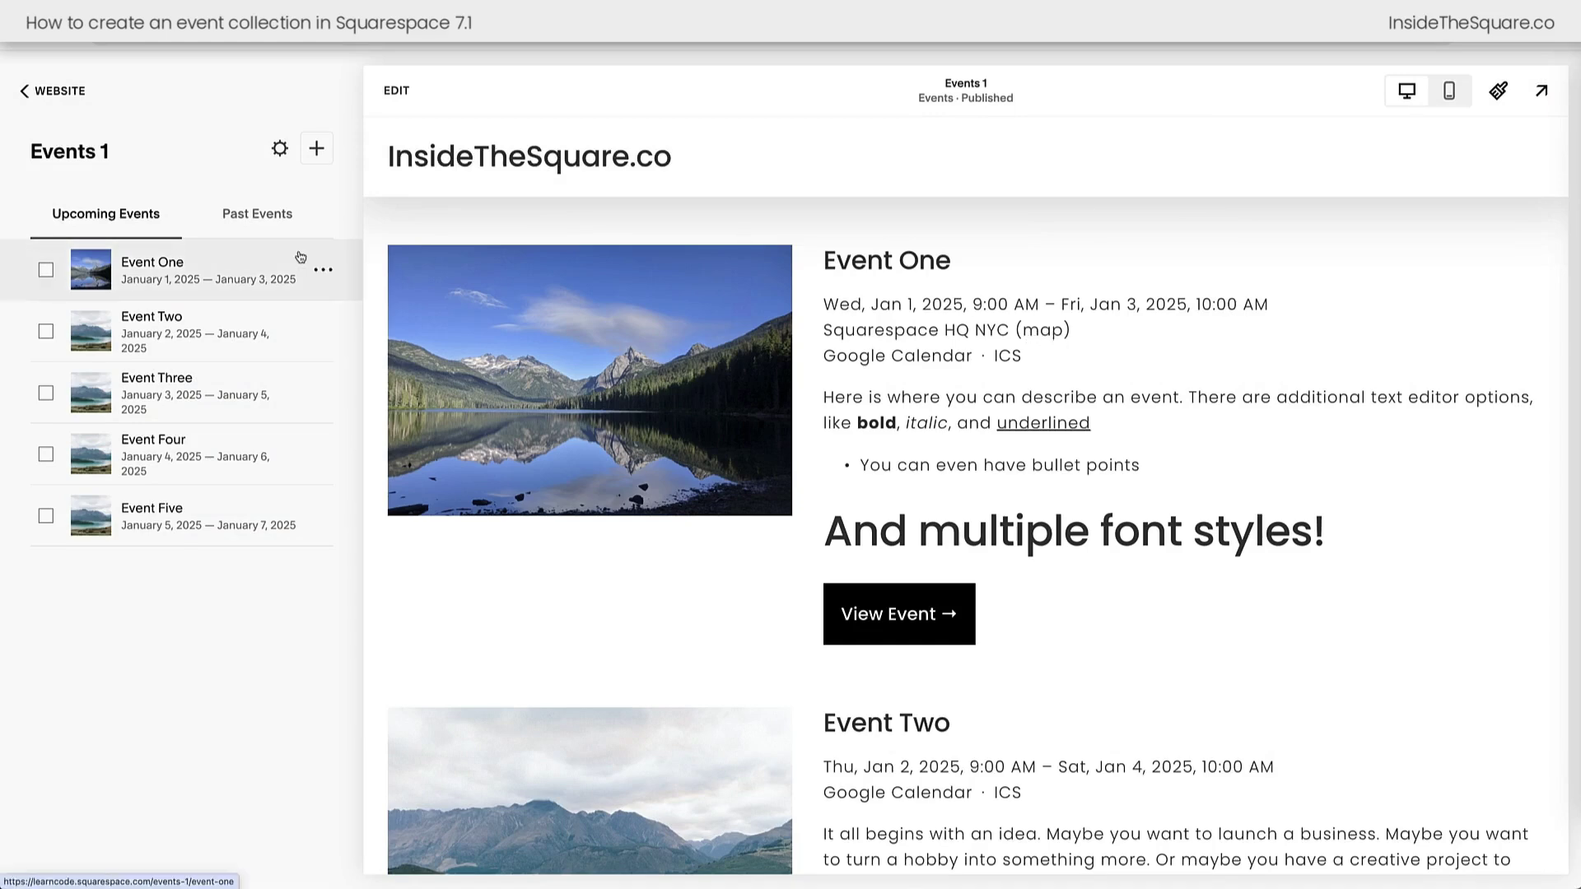
pyautogui.click(325, 272)
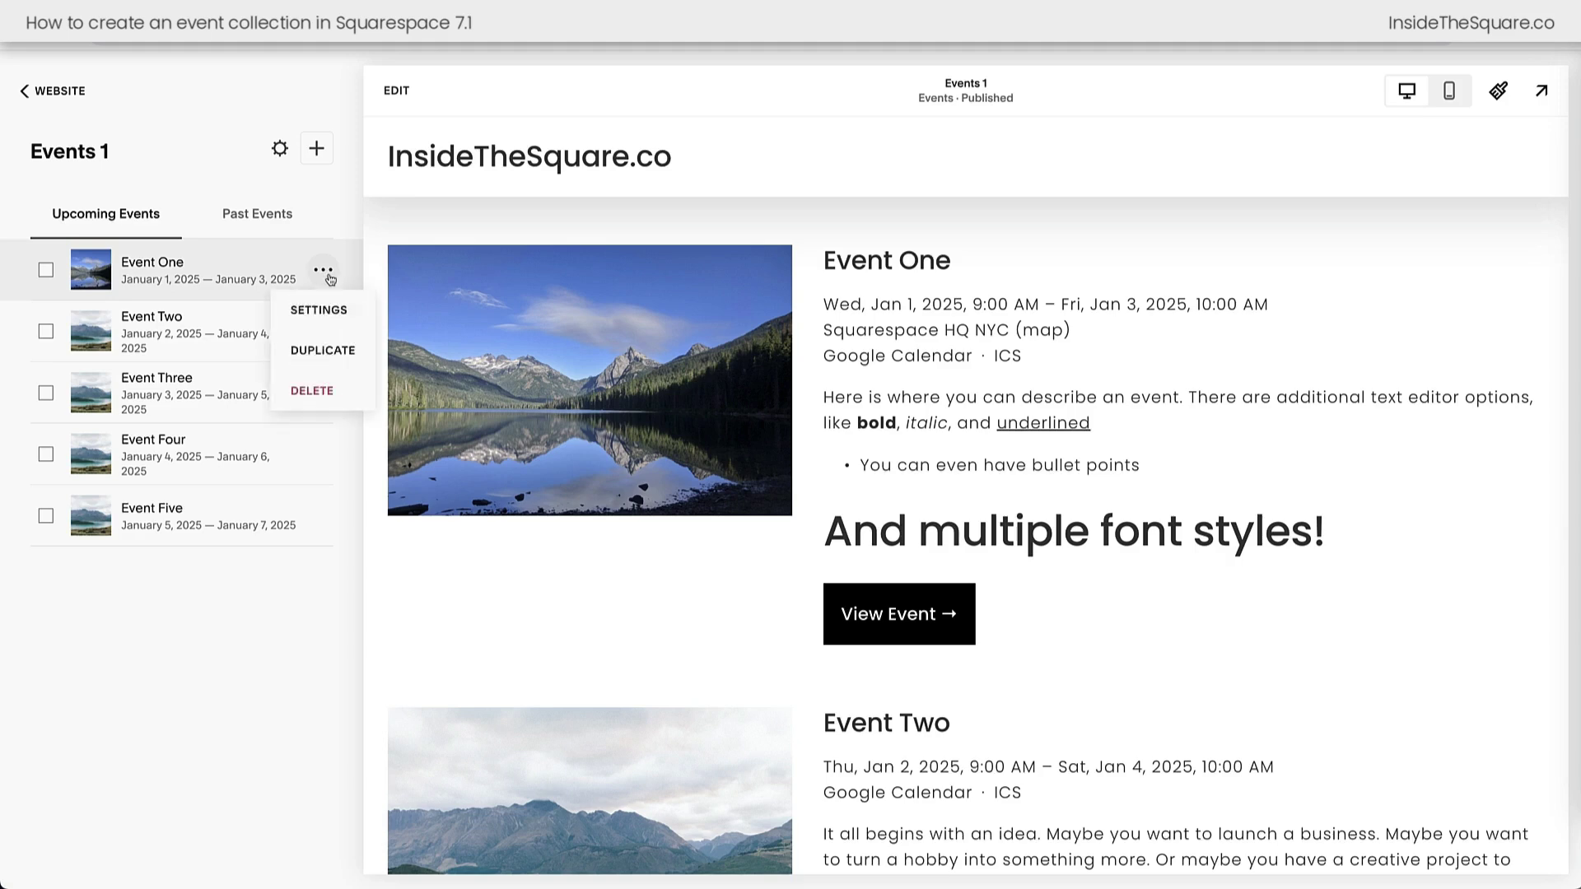
pyautogui.click(329, 306)
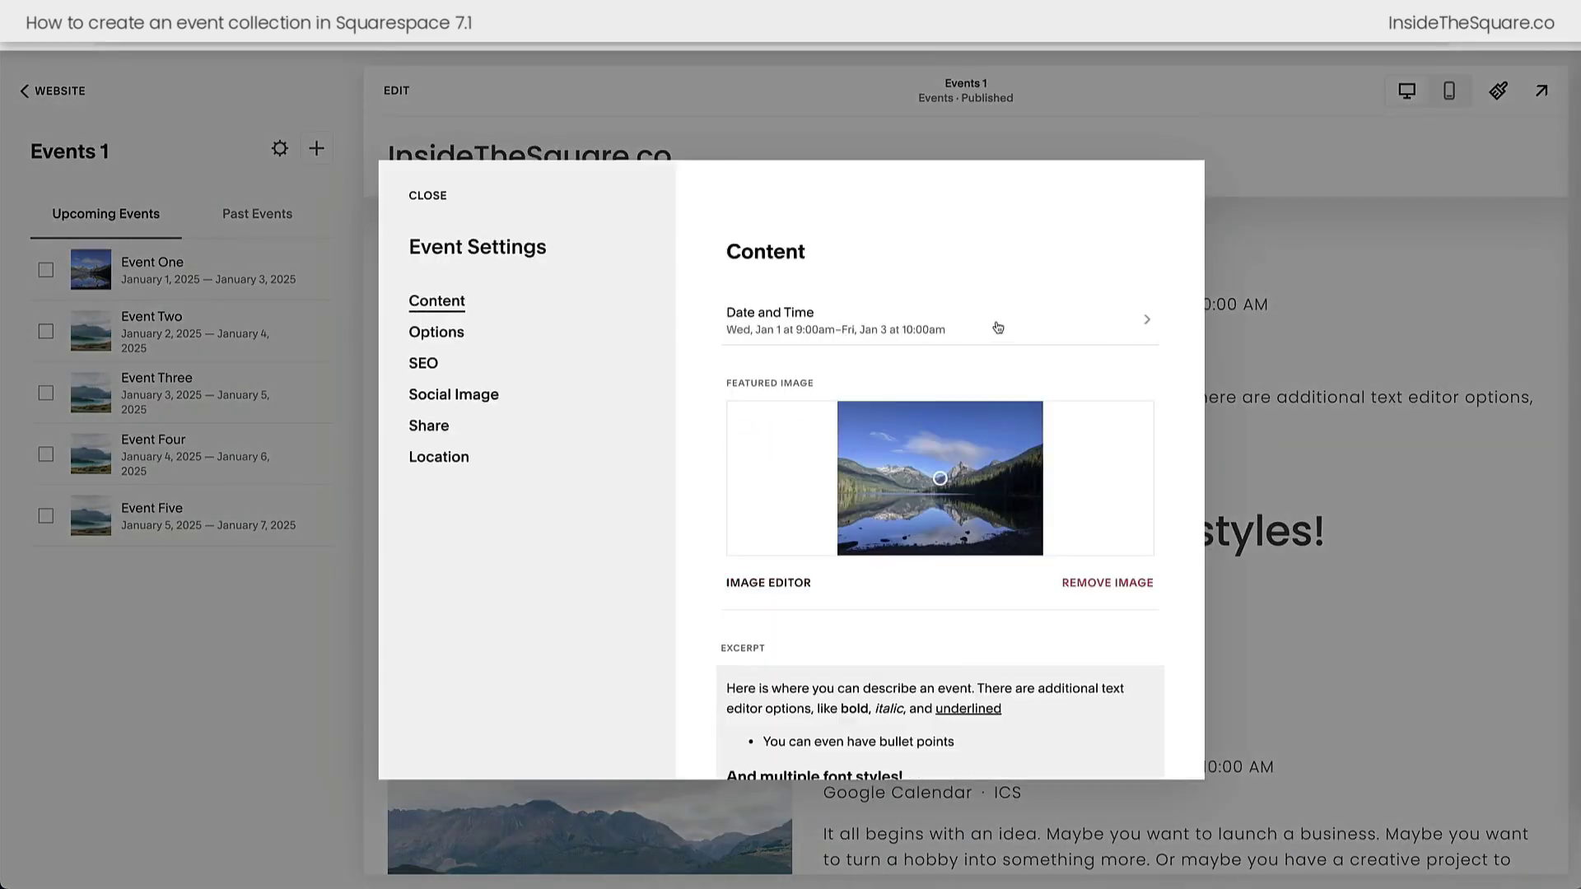
pyautogui.scroll(-2, 993, 326)
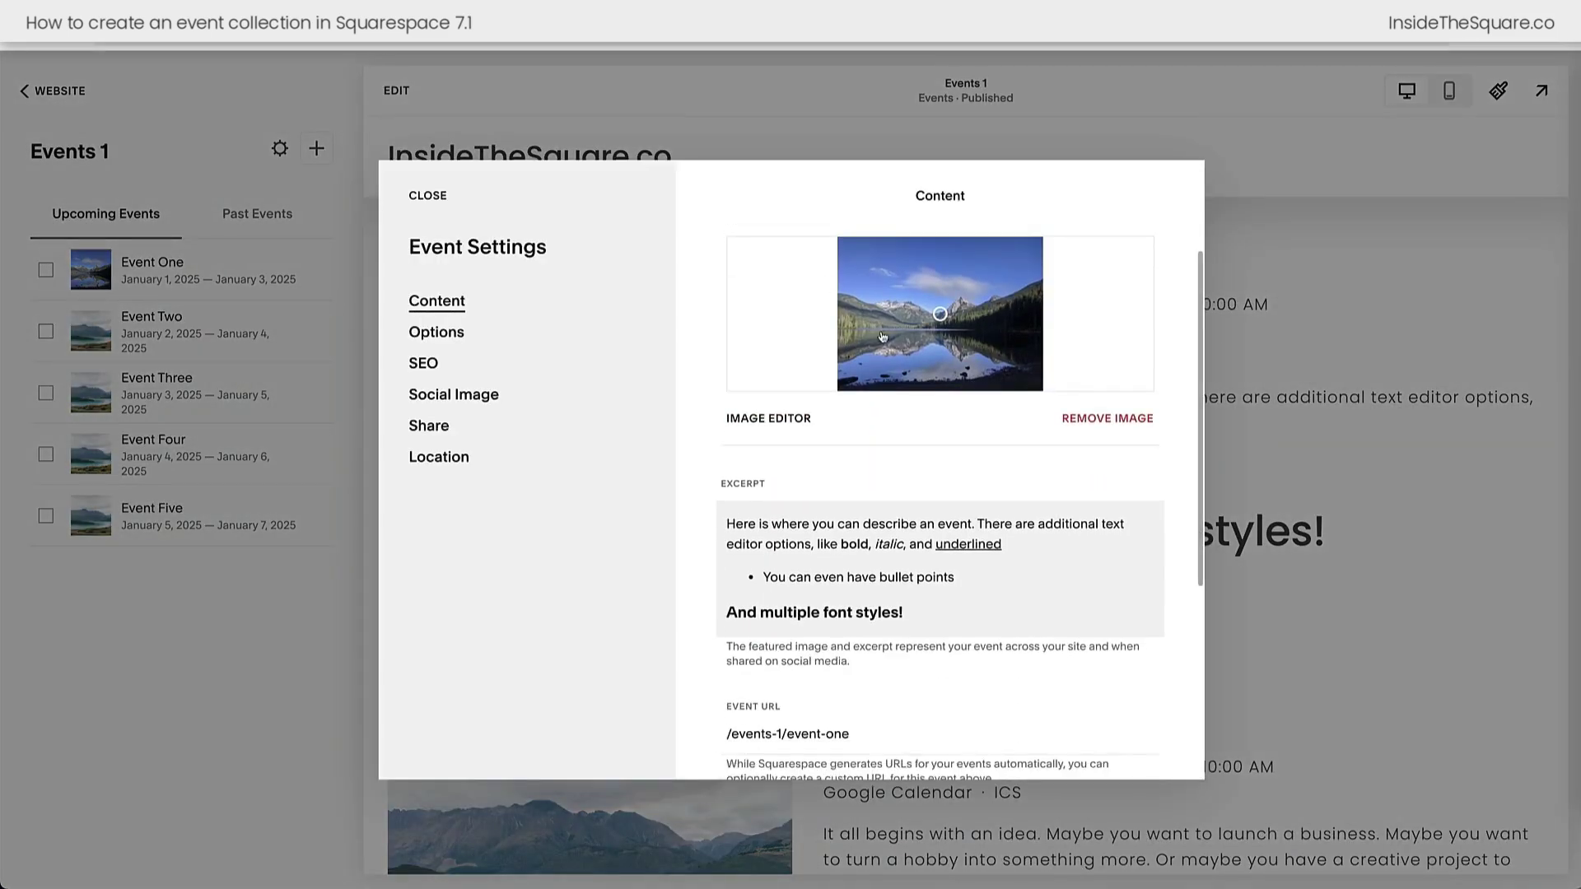
pyautogui.scroll(-1, 993, 328)
pyautogui.click(954, 504)
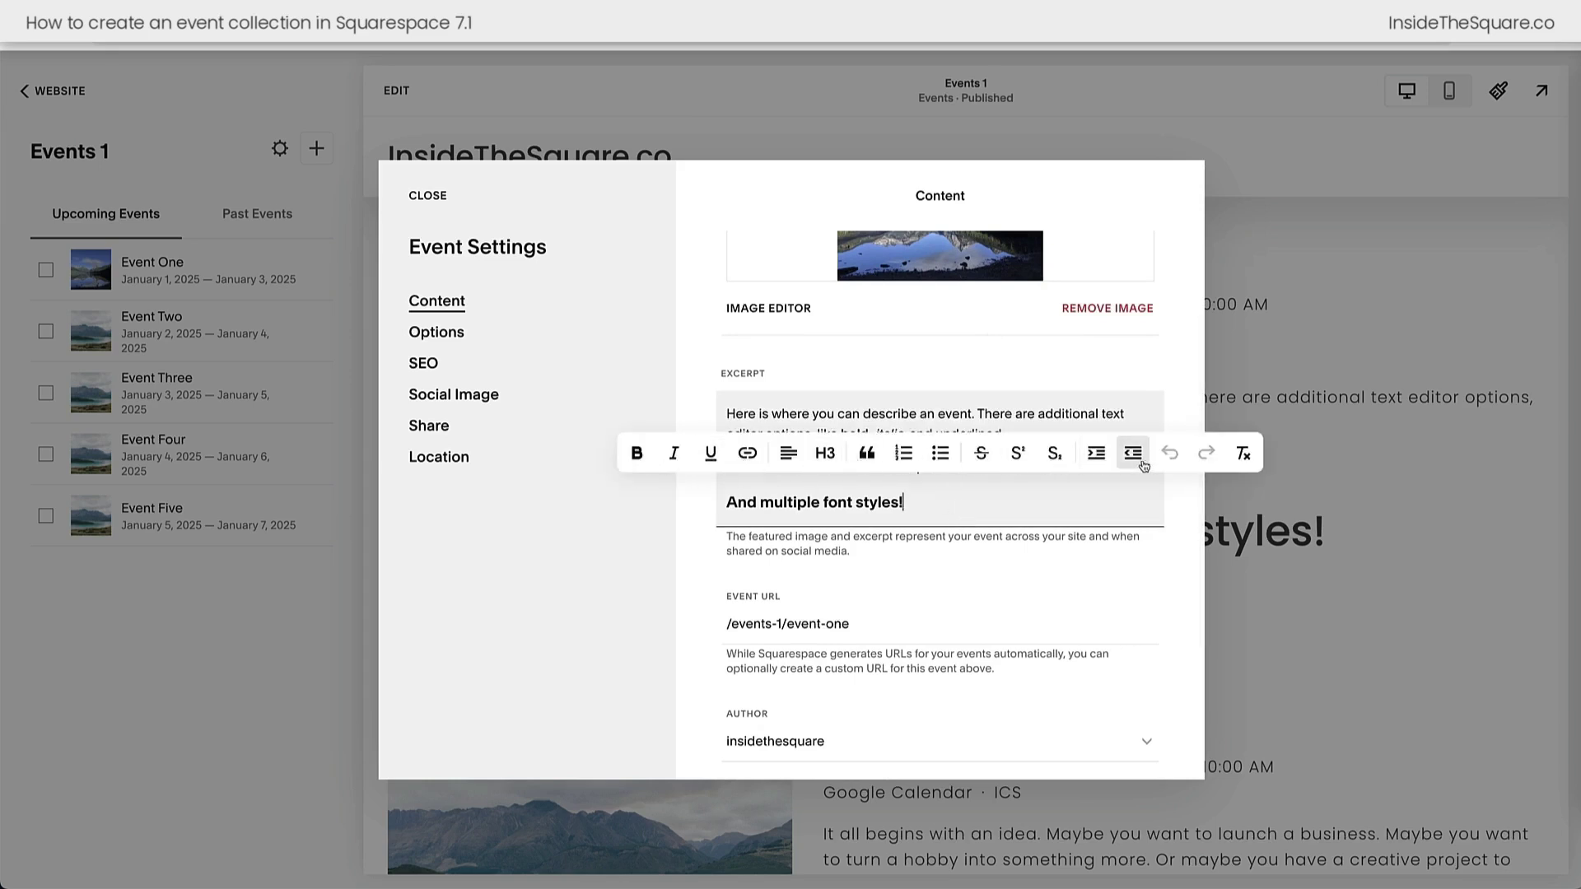
pyautogui.doubleClick(840, 626)
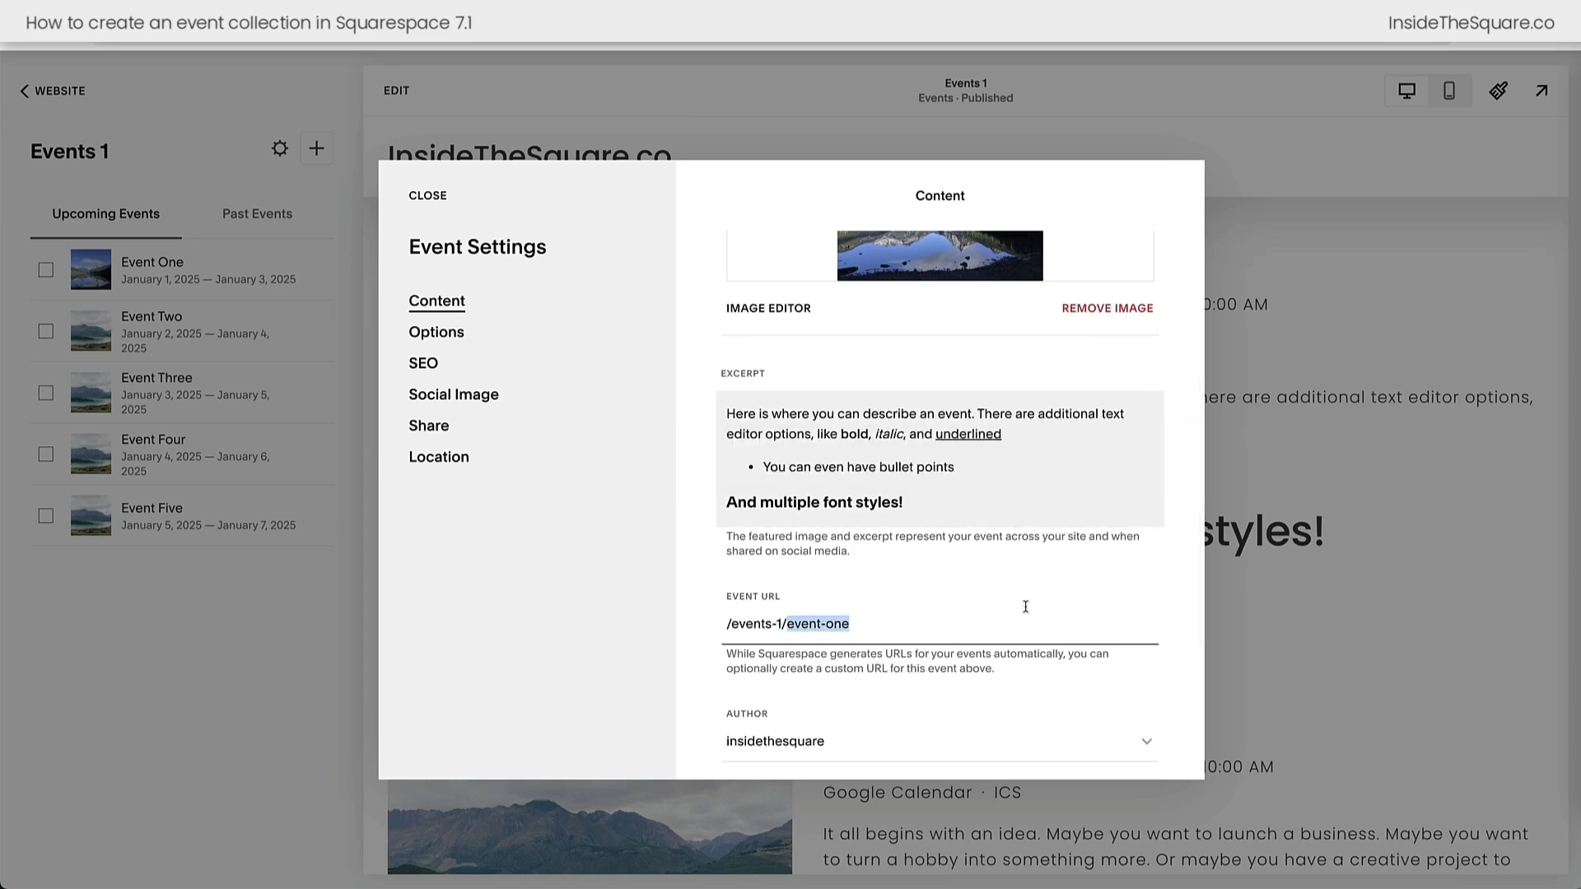
# Step: Review Event One's status options, SEO, social image, share and location settings, and close the event settings
pyautogui.click(458, 334)
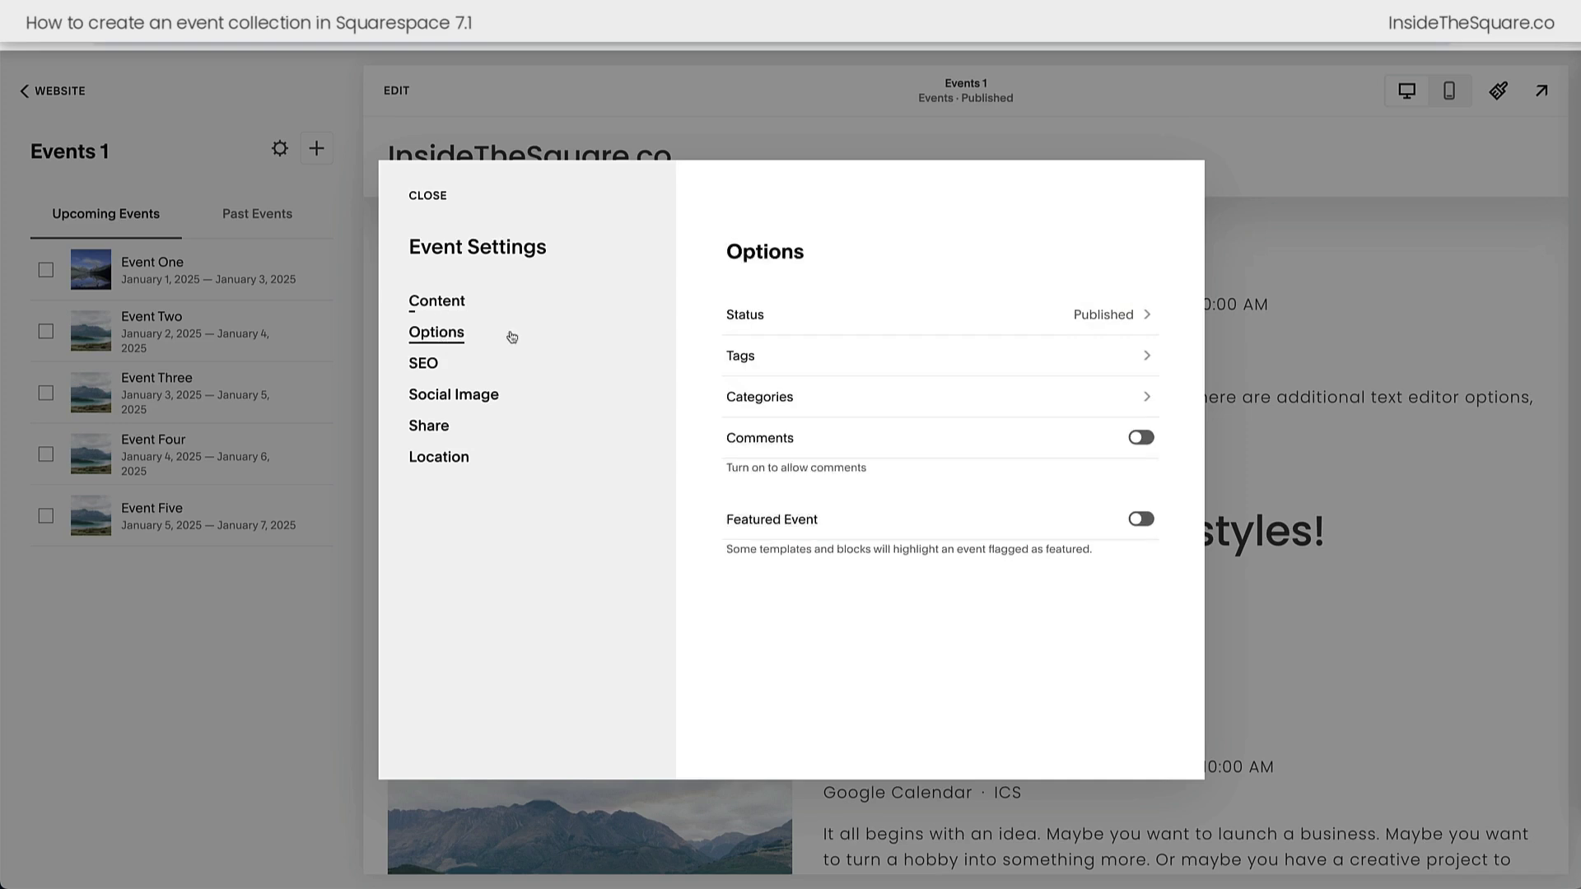
pyautogui.click(1001, 321)
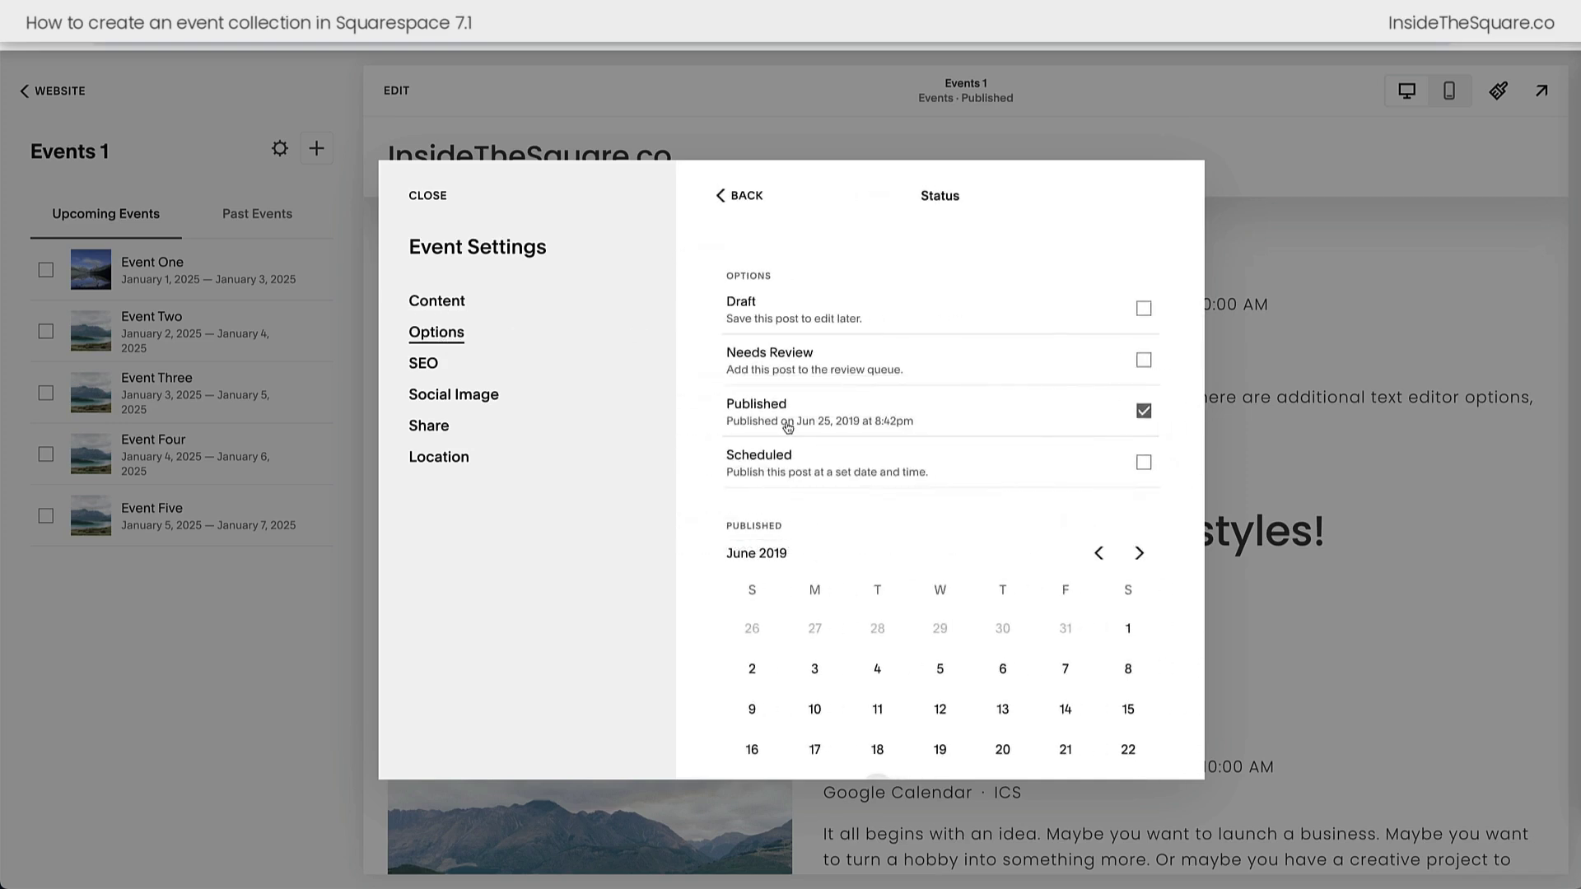
pyautogui.click(722, 196)
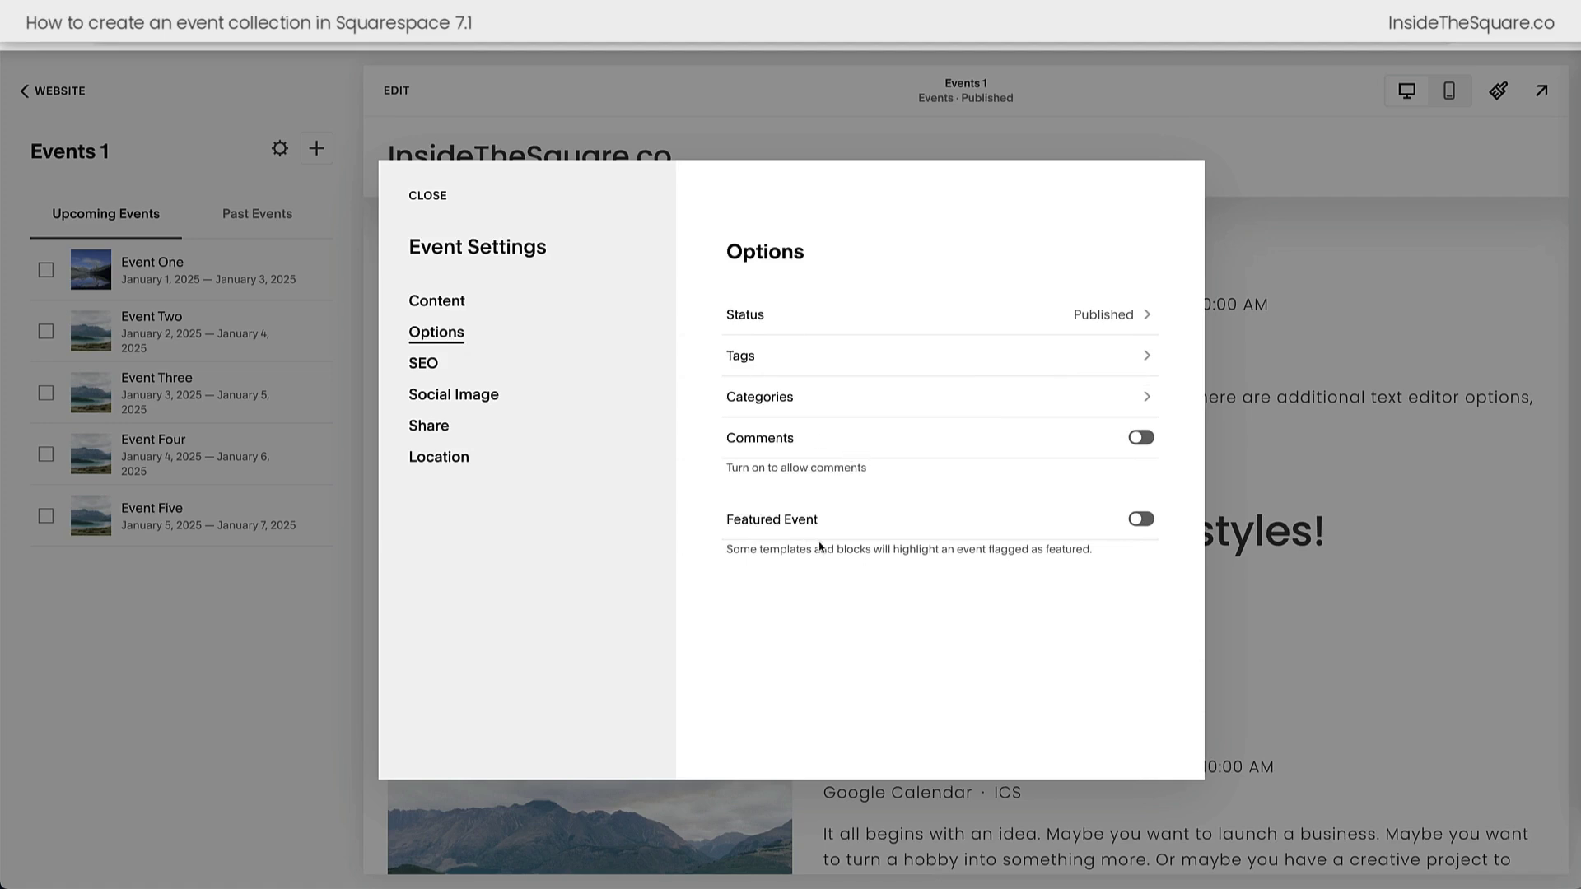
pyautogui.click(423, 365)
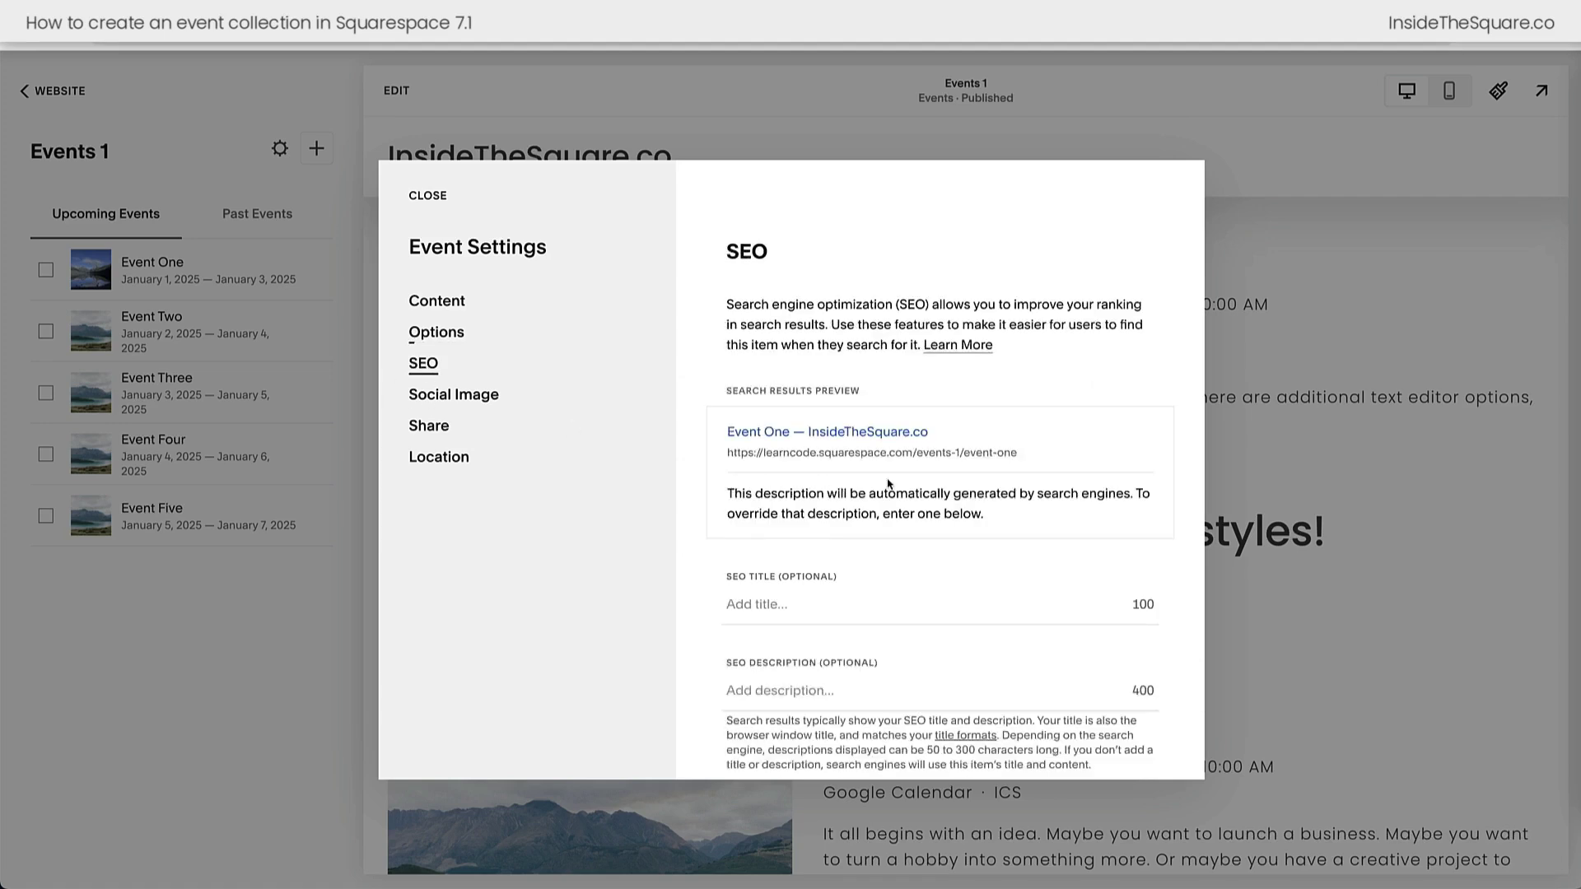
pyautogui.scroll(-1, 881, 558)
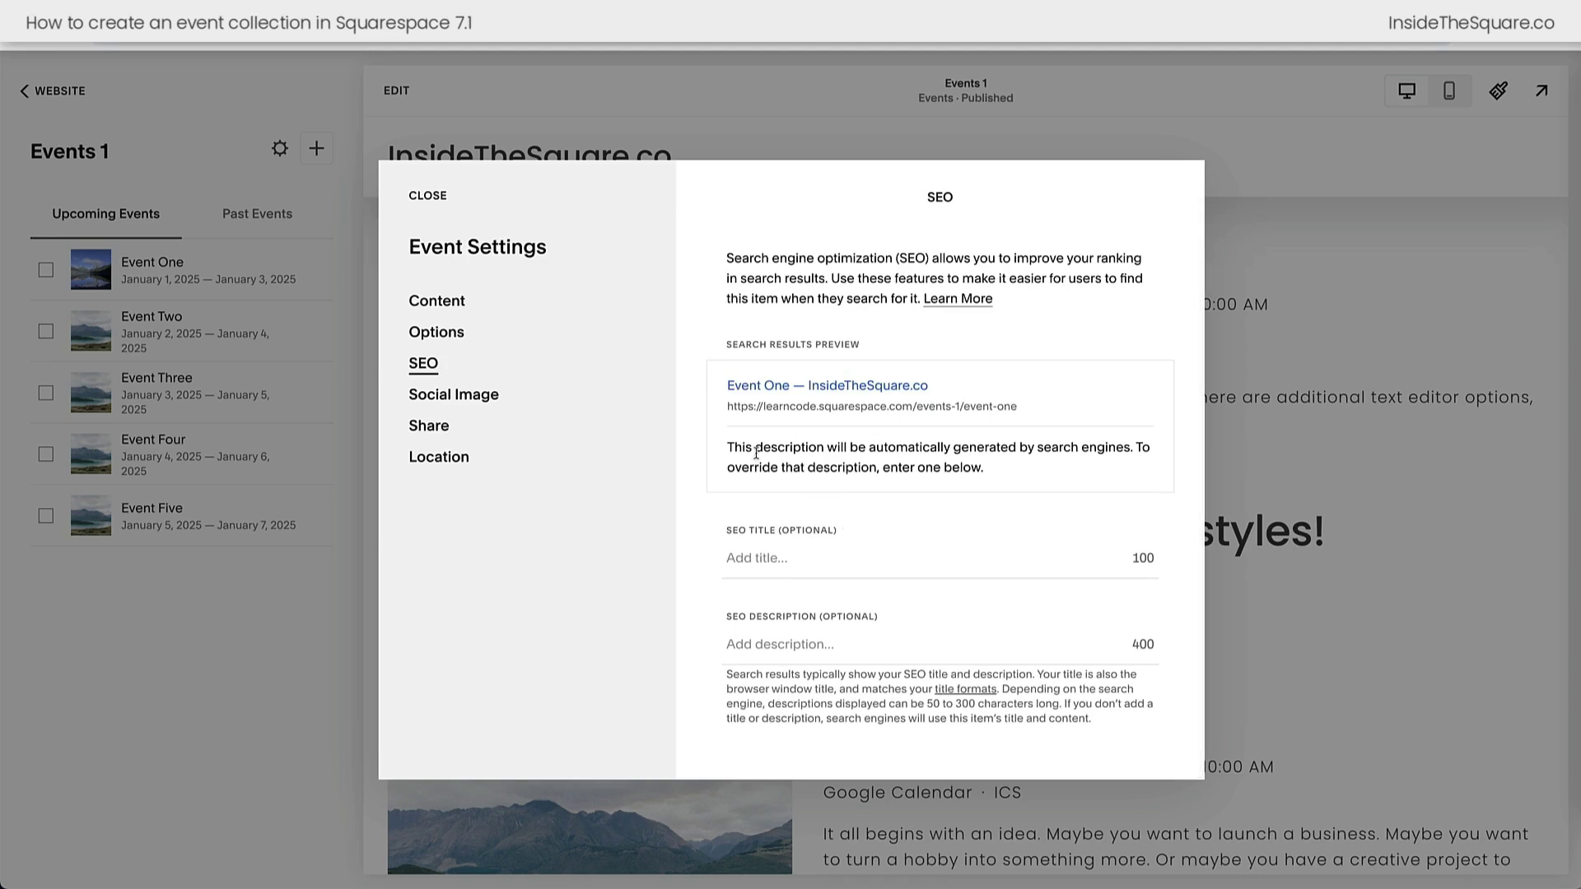
pyautogui.click(496, 402)
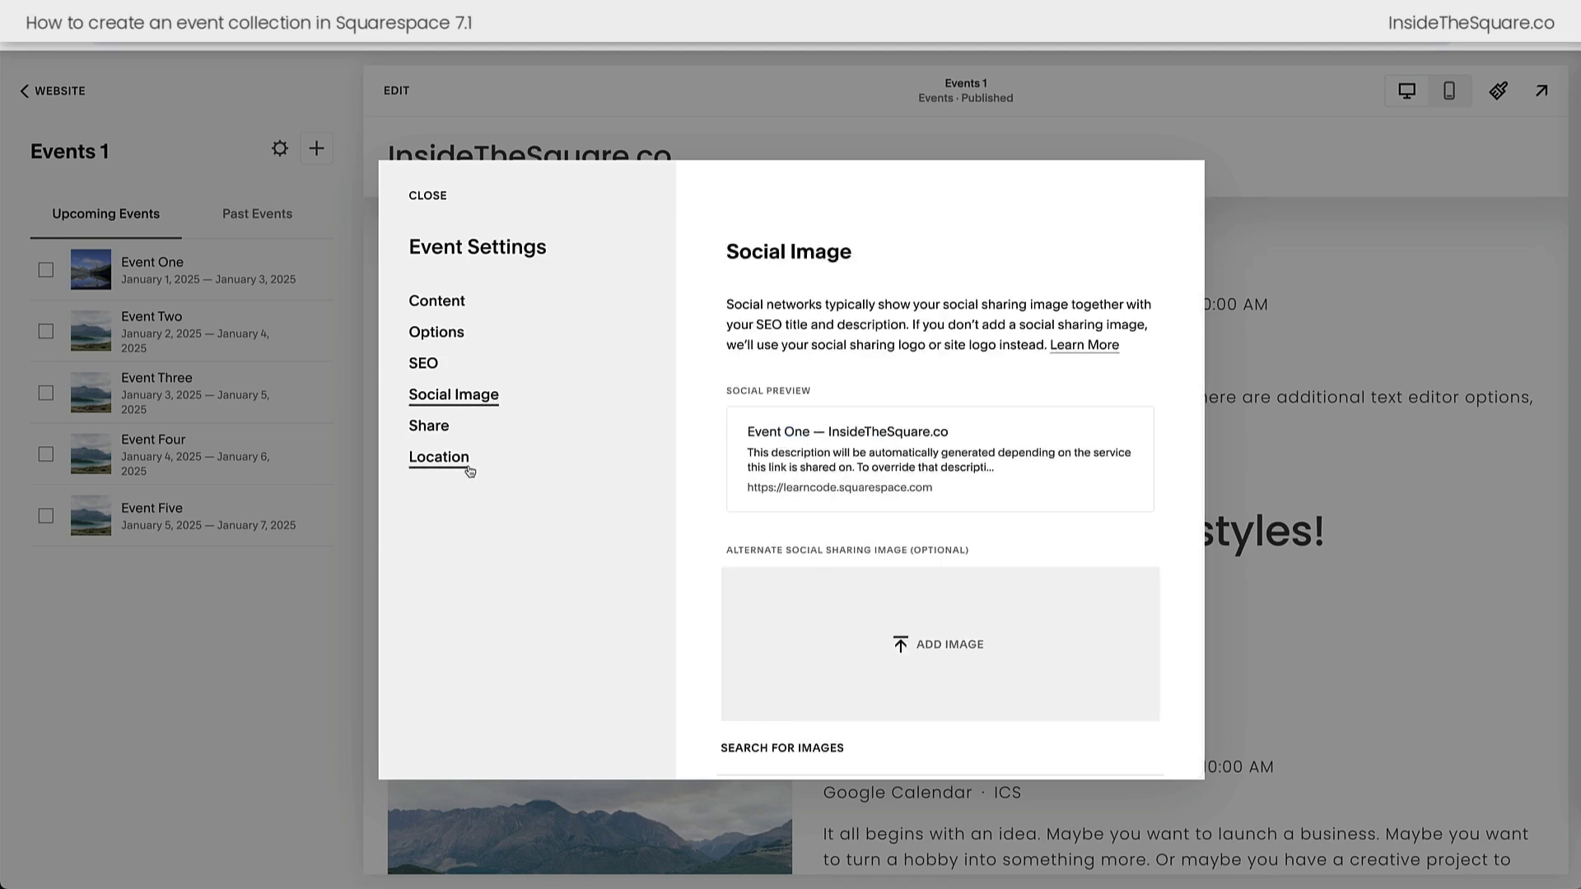
pyautogui.click(437, 427)
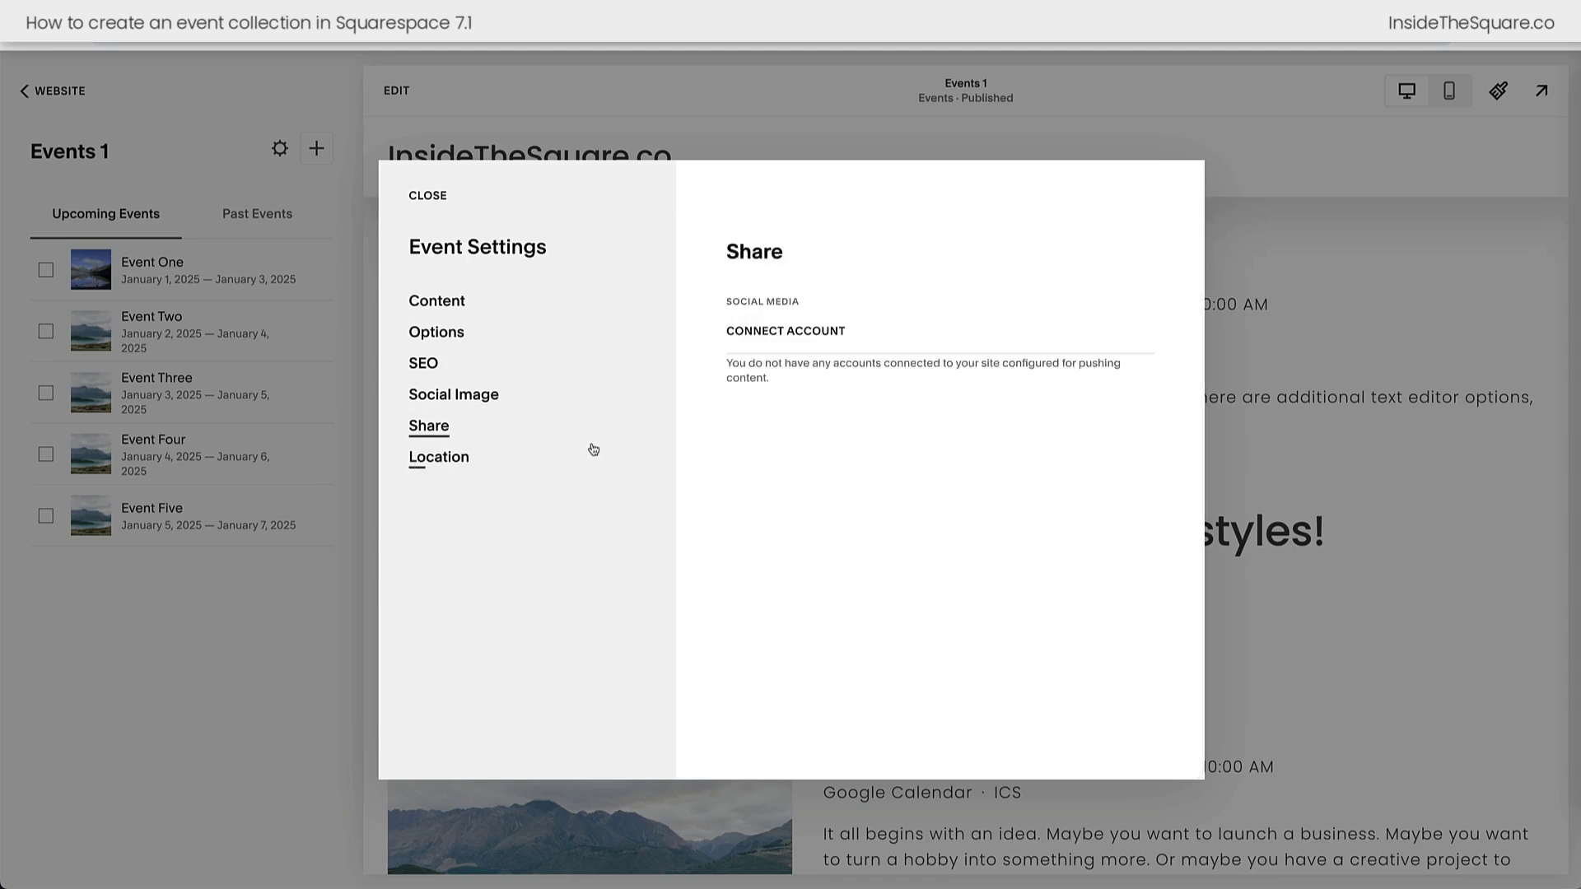
pyautogui.click(454, 466)
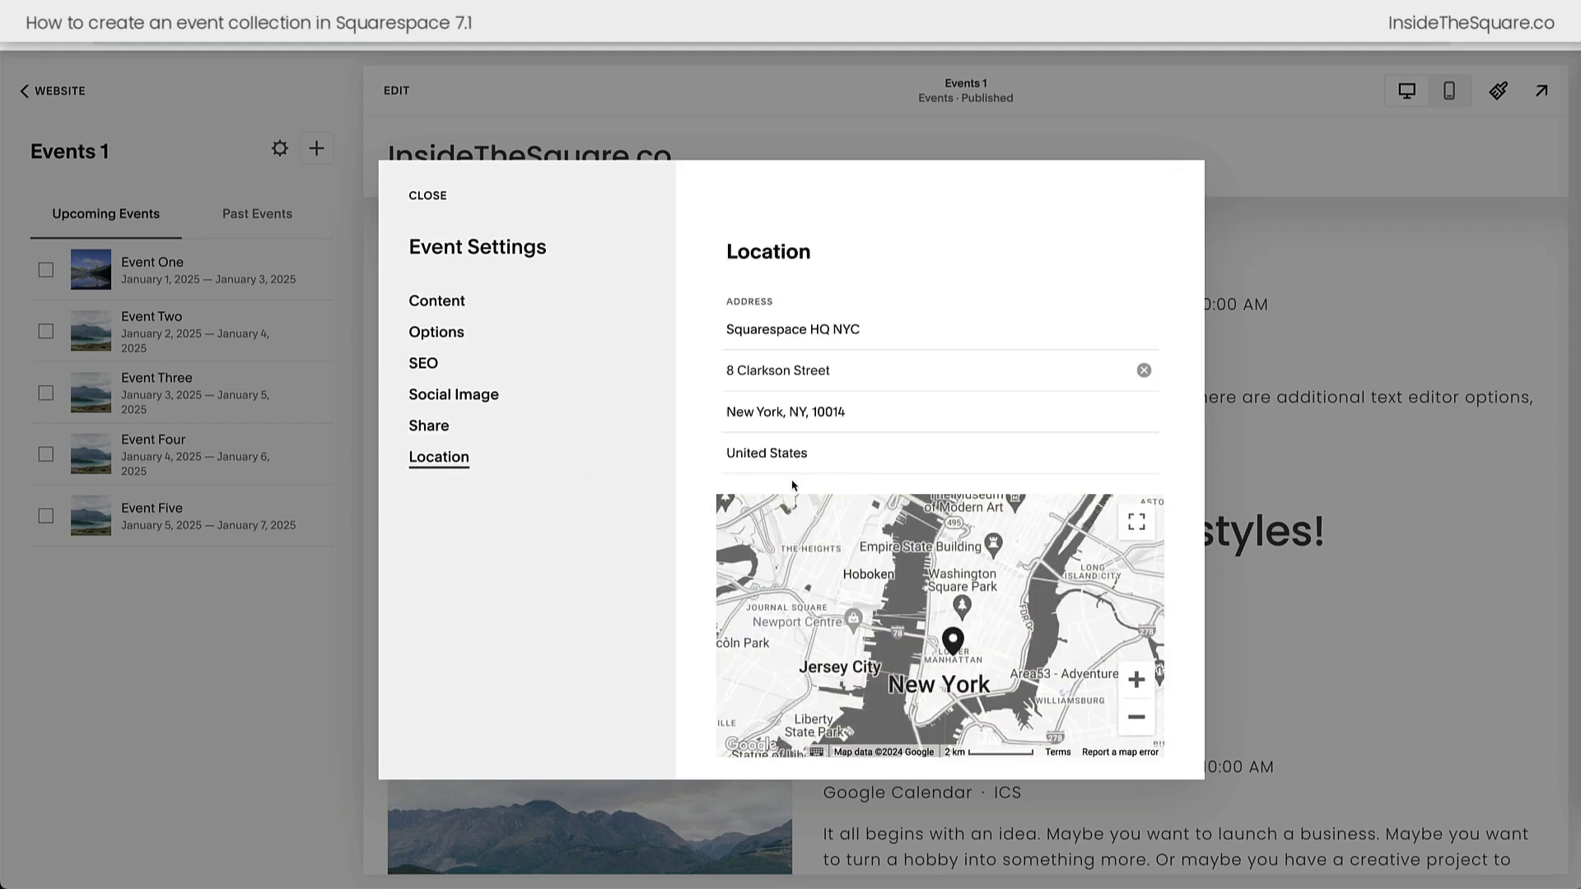
pyautogui.click(401, 201)
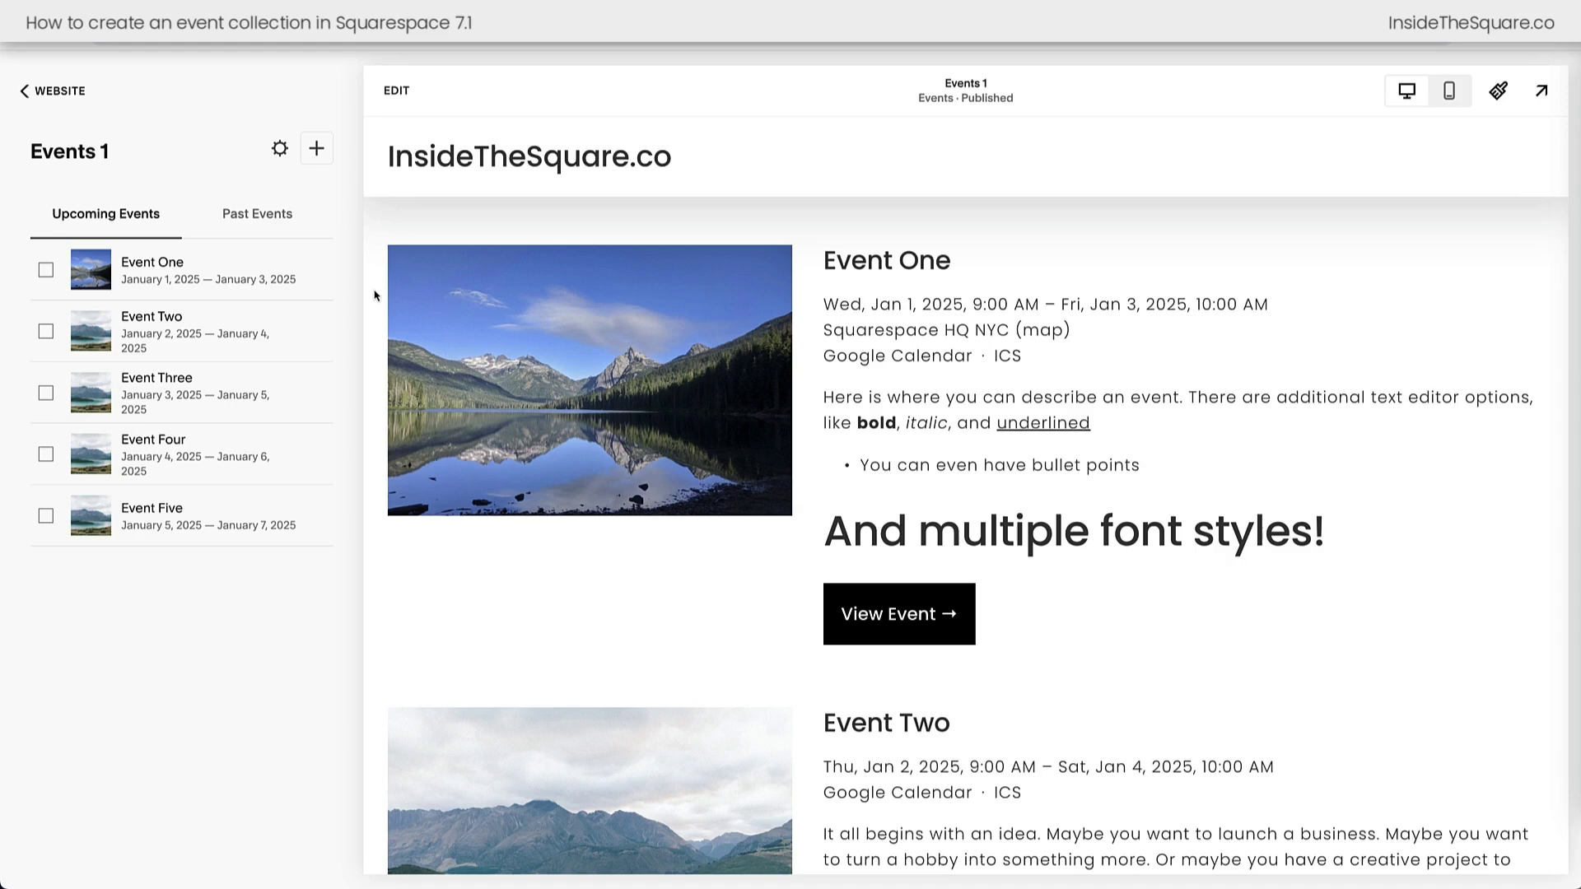
# Step: Open Event One's page for editing and add a Scrolling block above the body paragraph
pyautogui.click(202, 279)
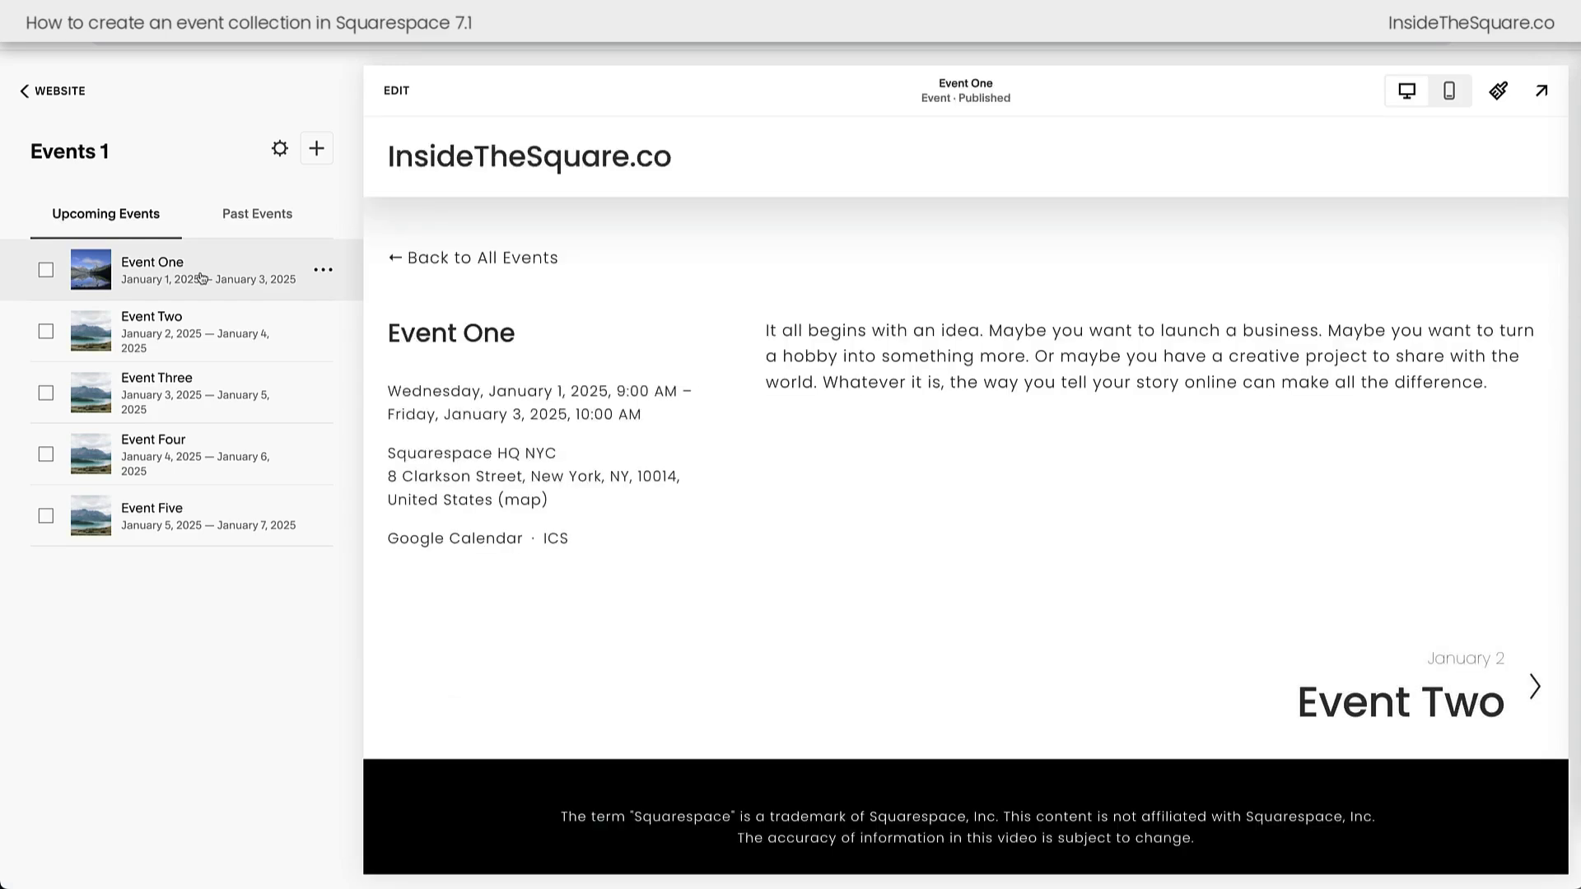
pyautogui.click(397, 91)
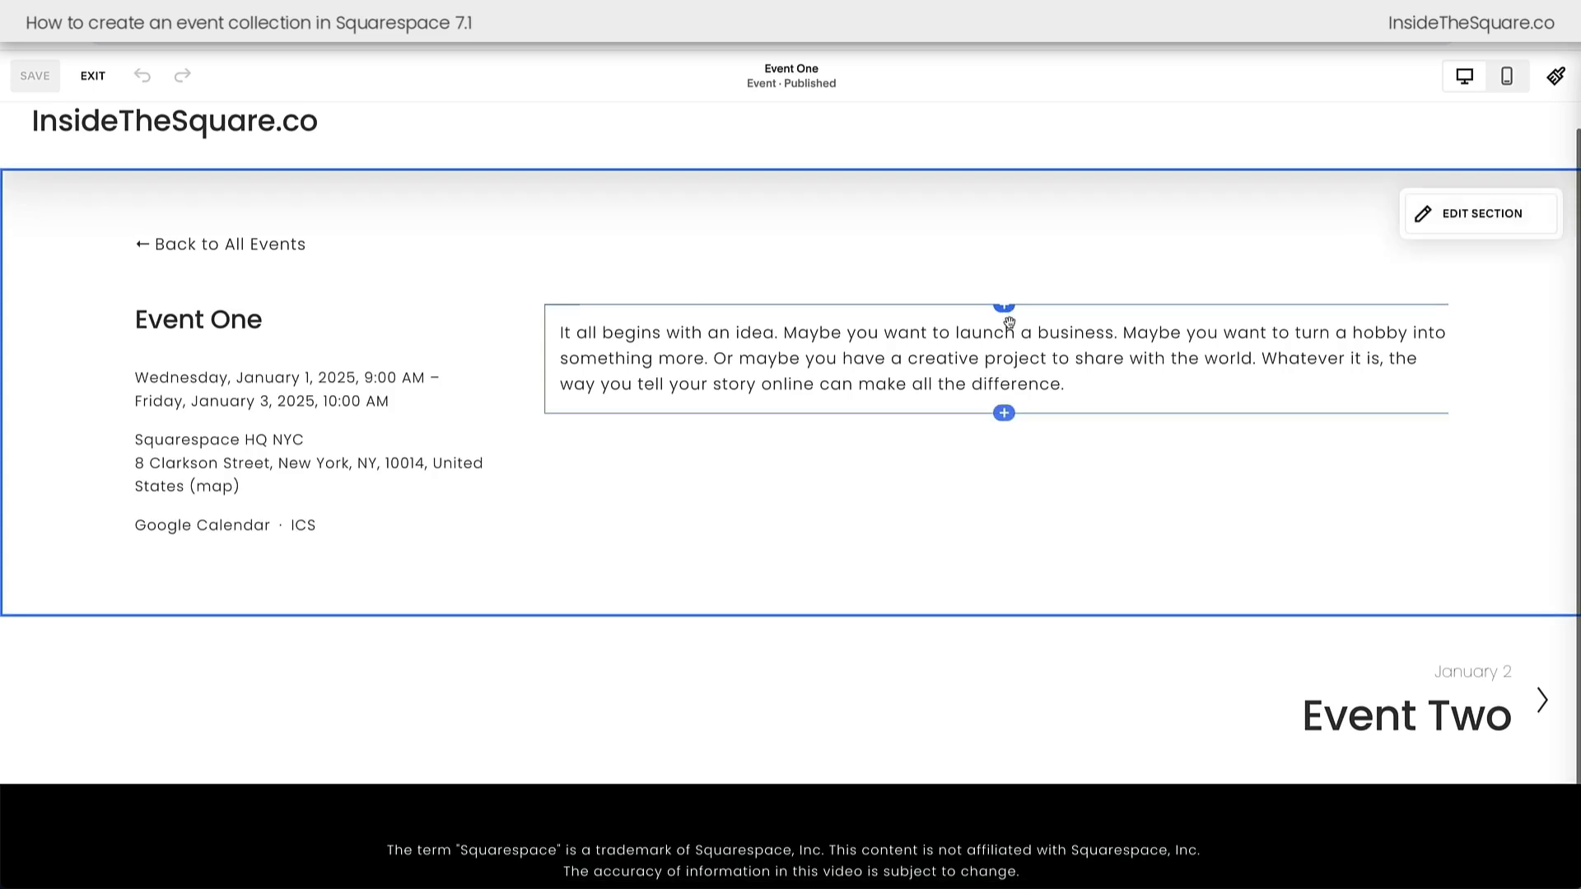
pyautogui.scroll(1, 1005, 321)
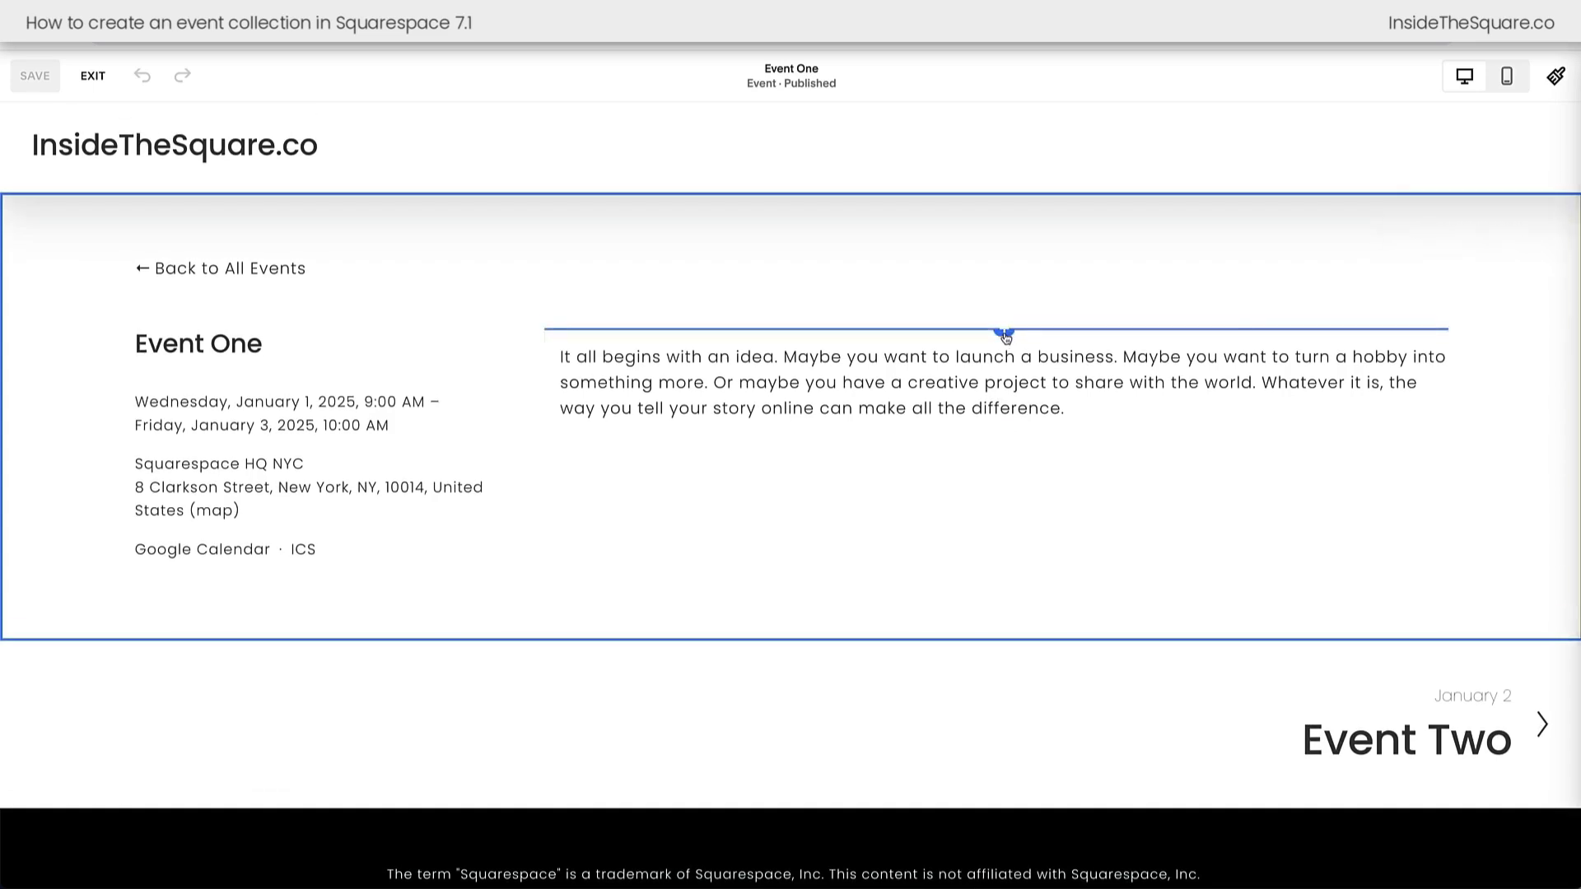
pyautogui.click(1005, 333)
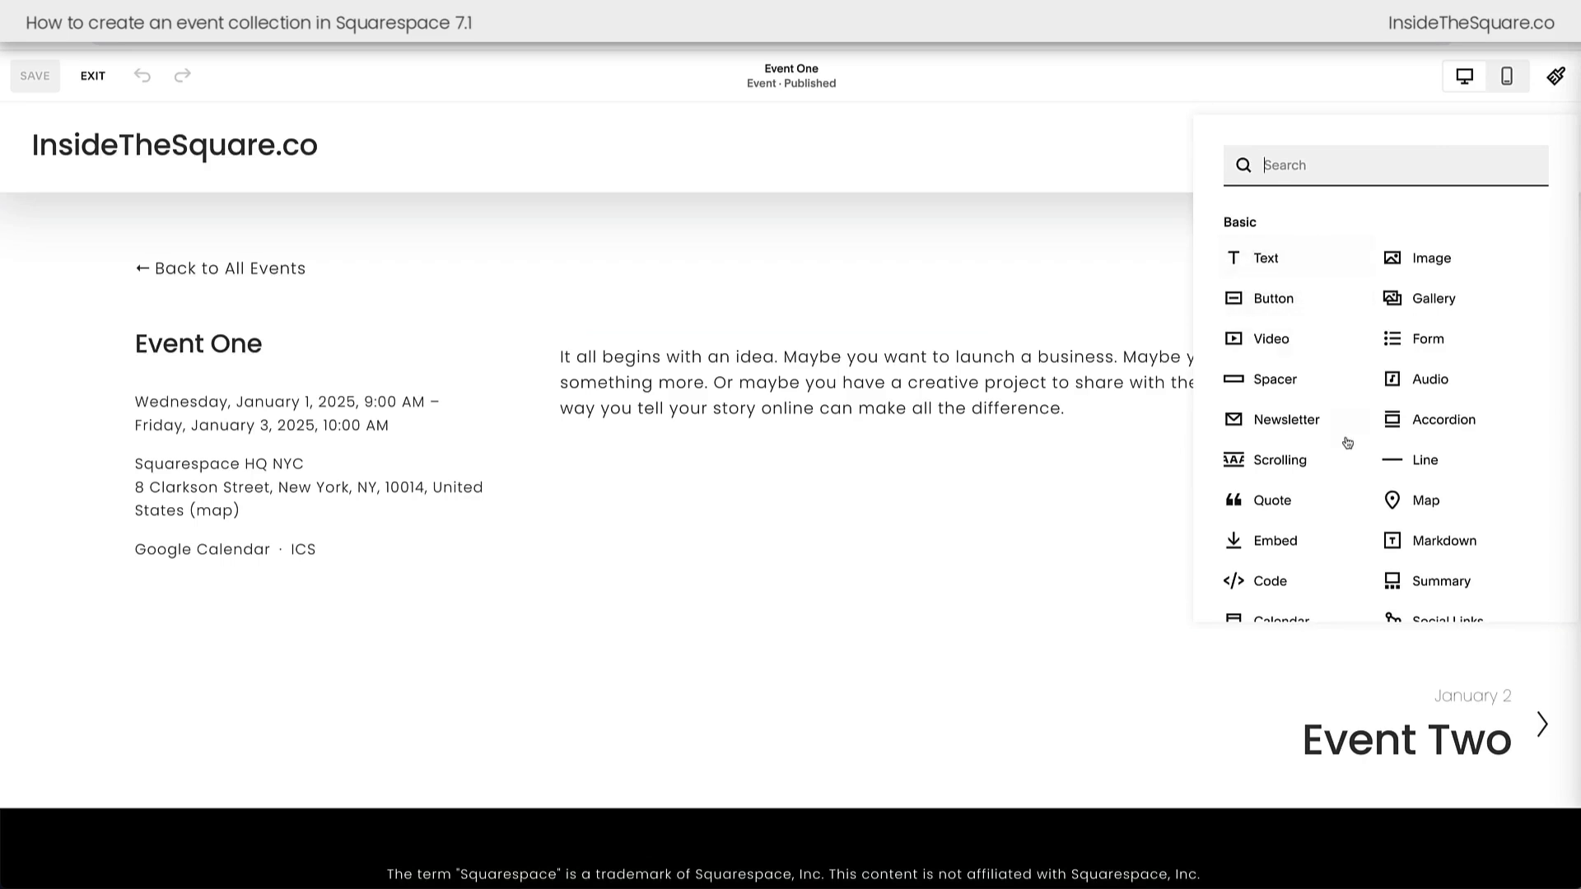
pyautogui.scroll(-10, 1343, 454)
pyautogui.scroll(10, 1342, 459)
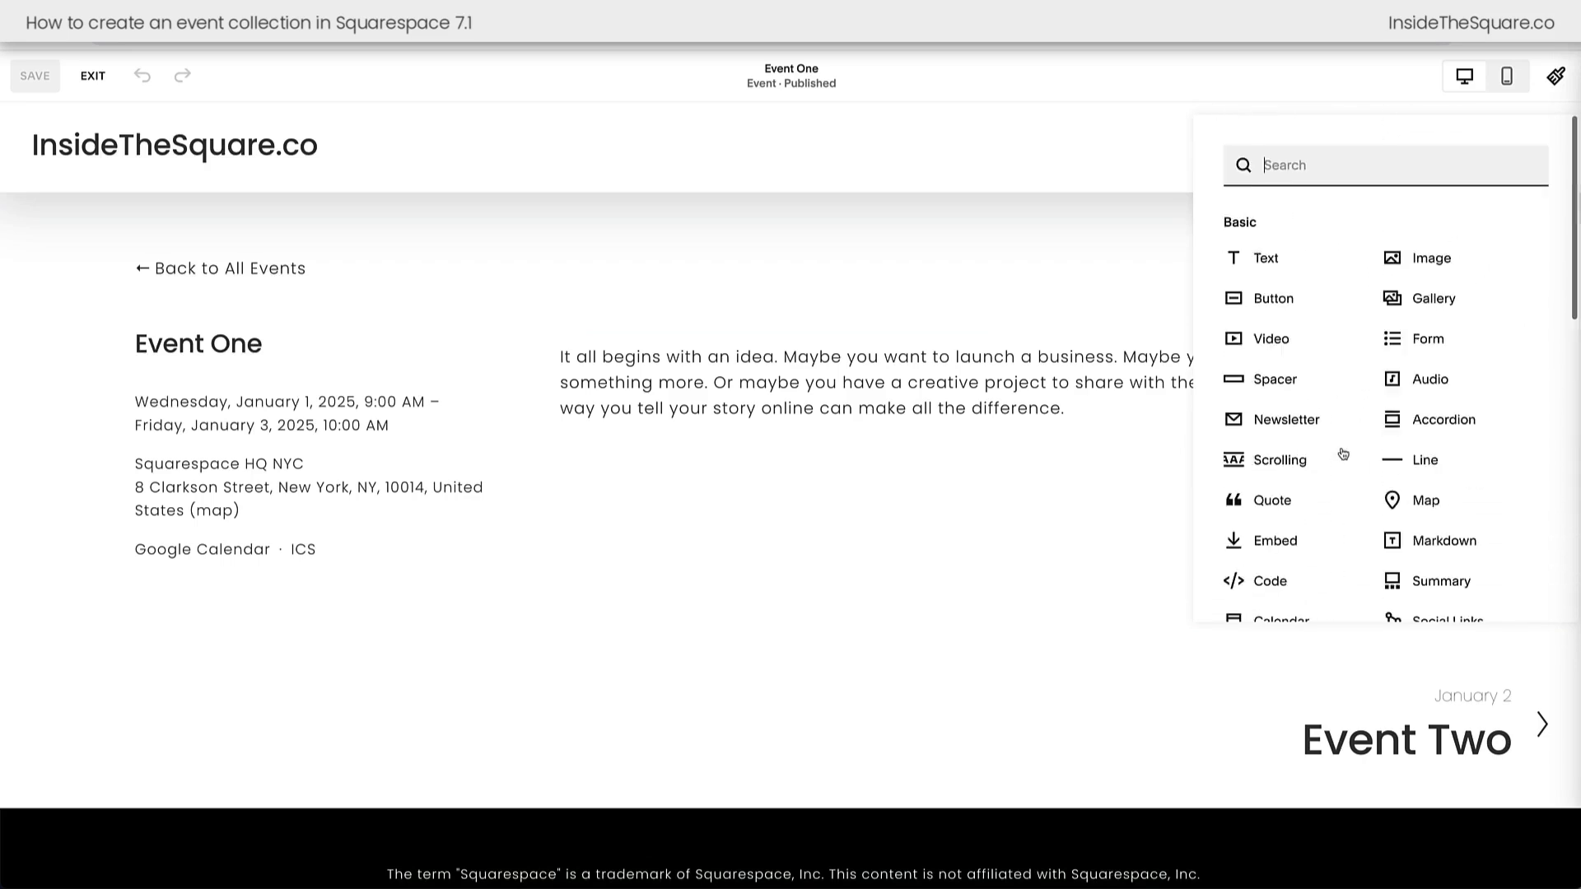
pyautogui.click(1279, 461)
pyautogui.click(1086, 470)
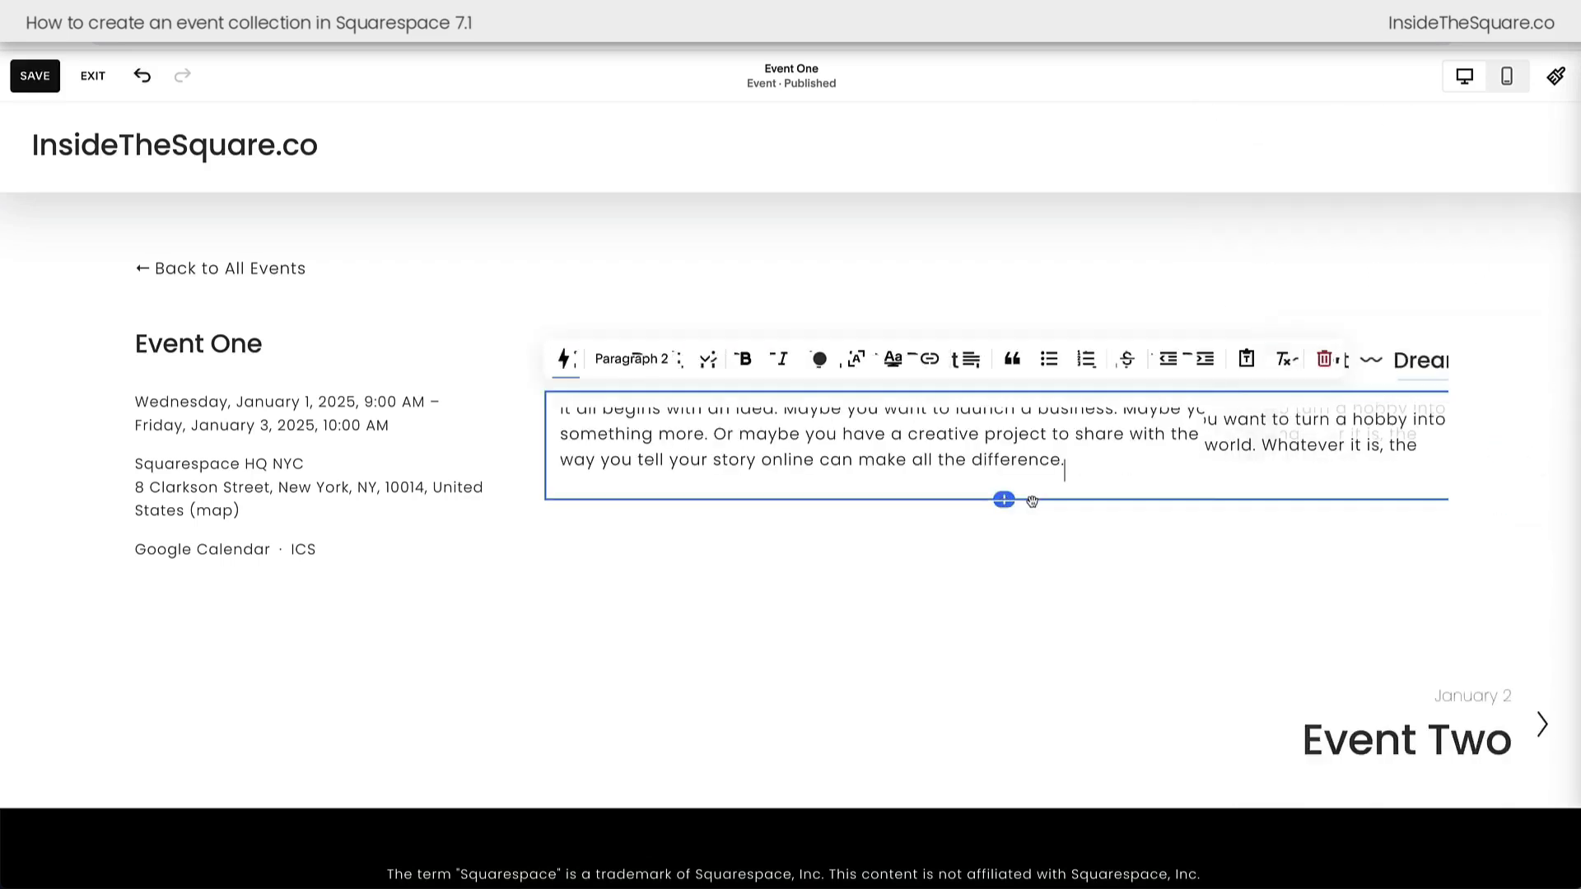
# Step: Add a Button block below the body paragraph with the text Buy Tickets
pyautogui.click(1005, 500)
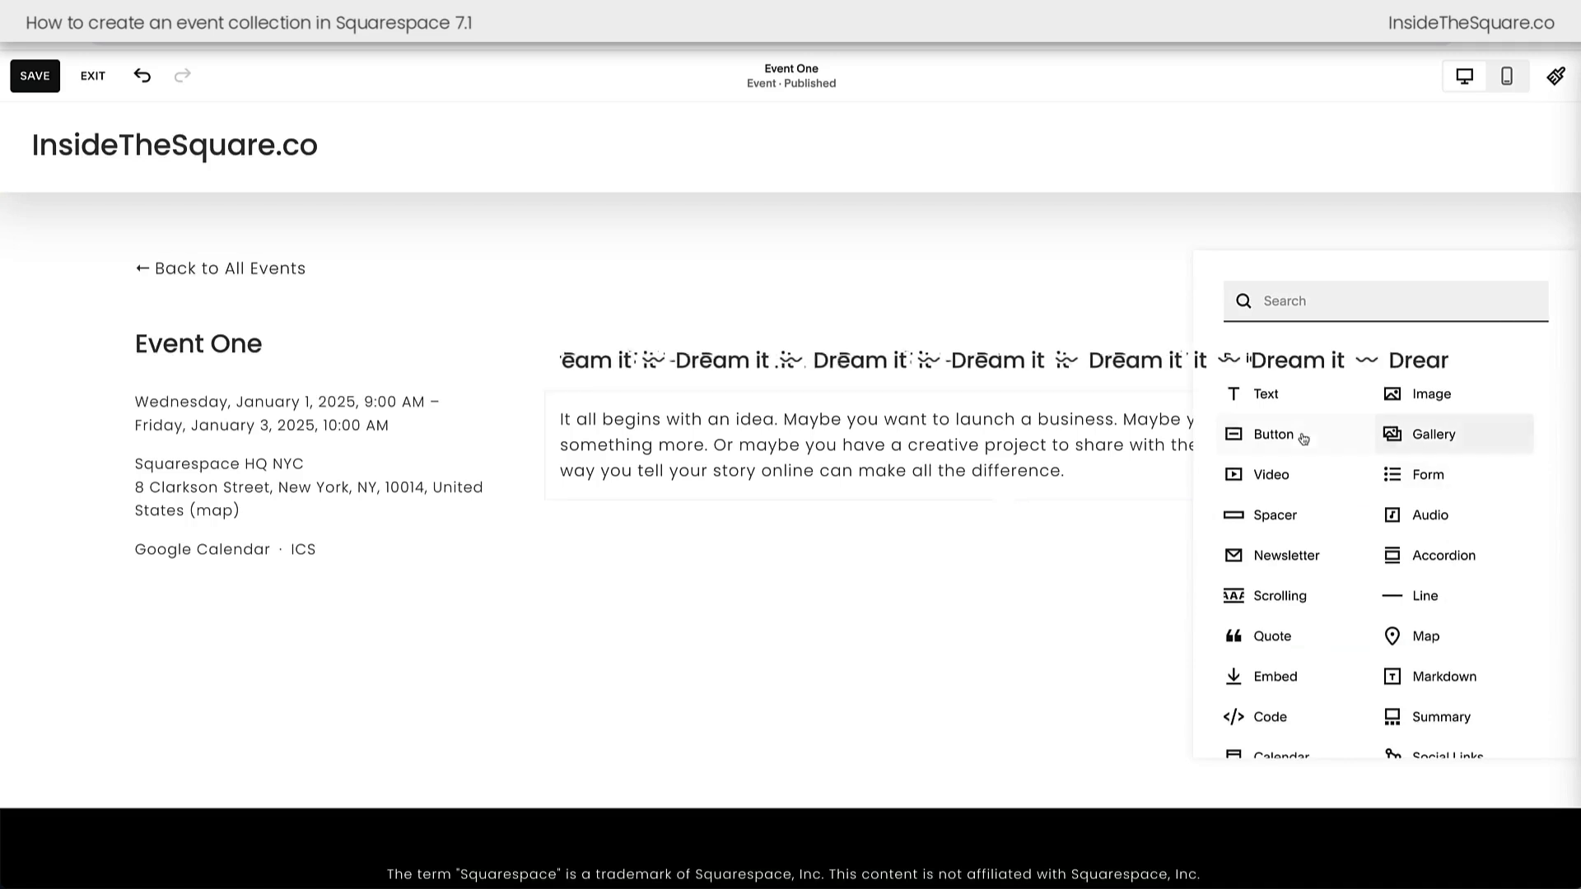
pyautogui.click(1296, 444)
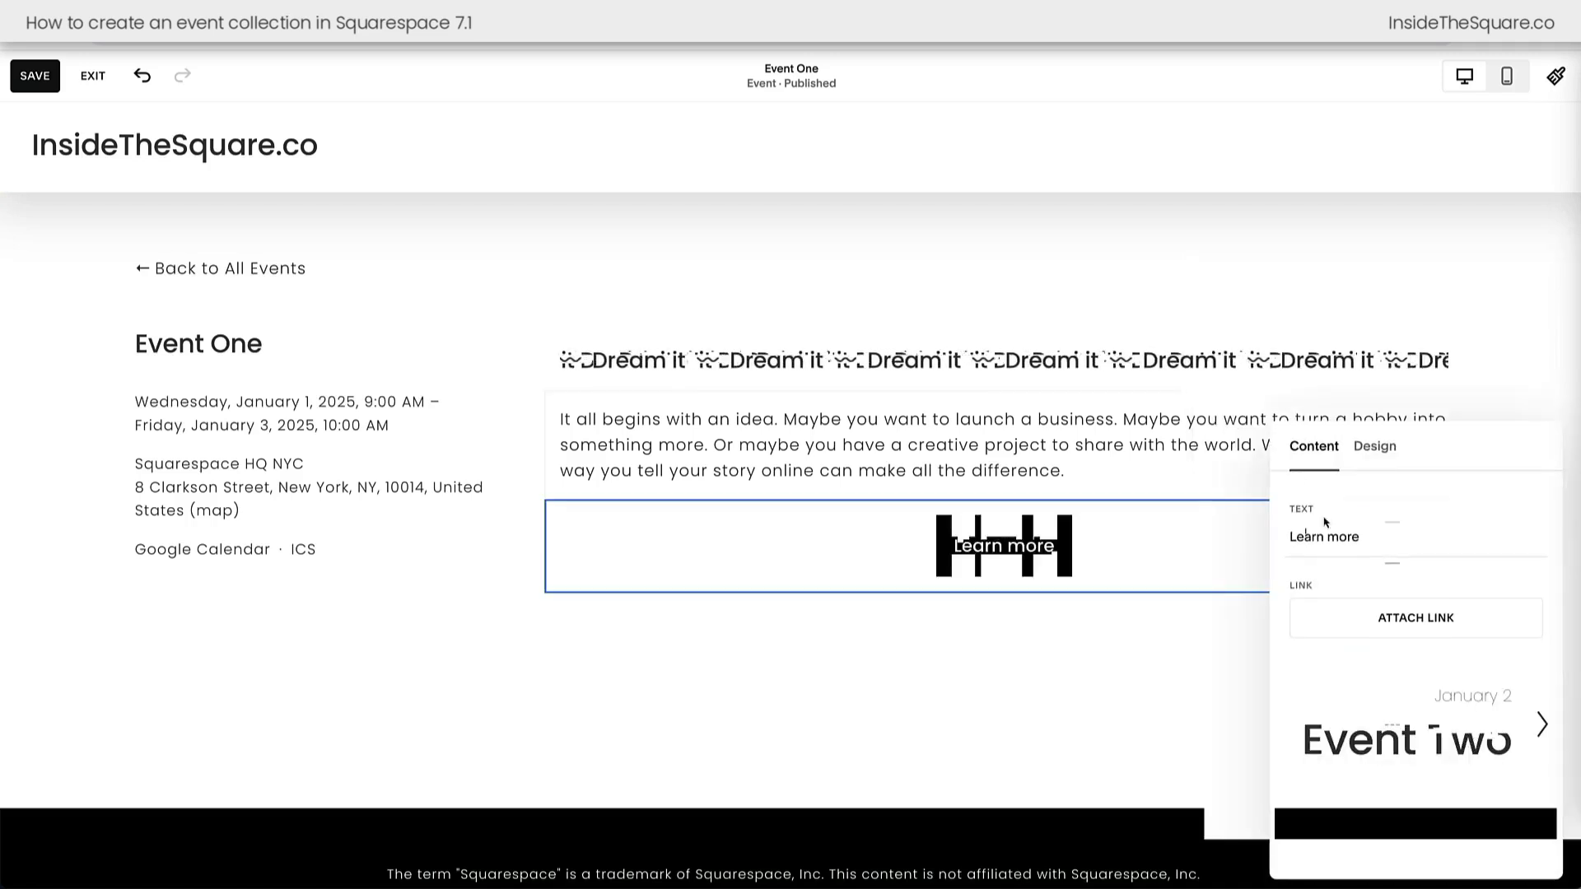
pyautogui.write('Buy Tickets')
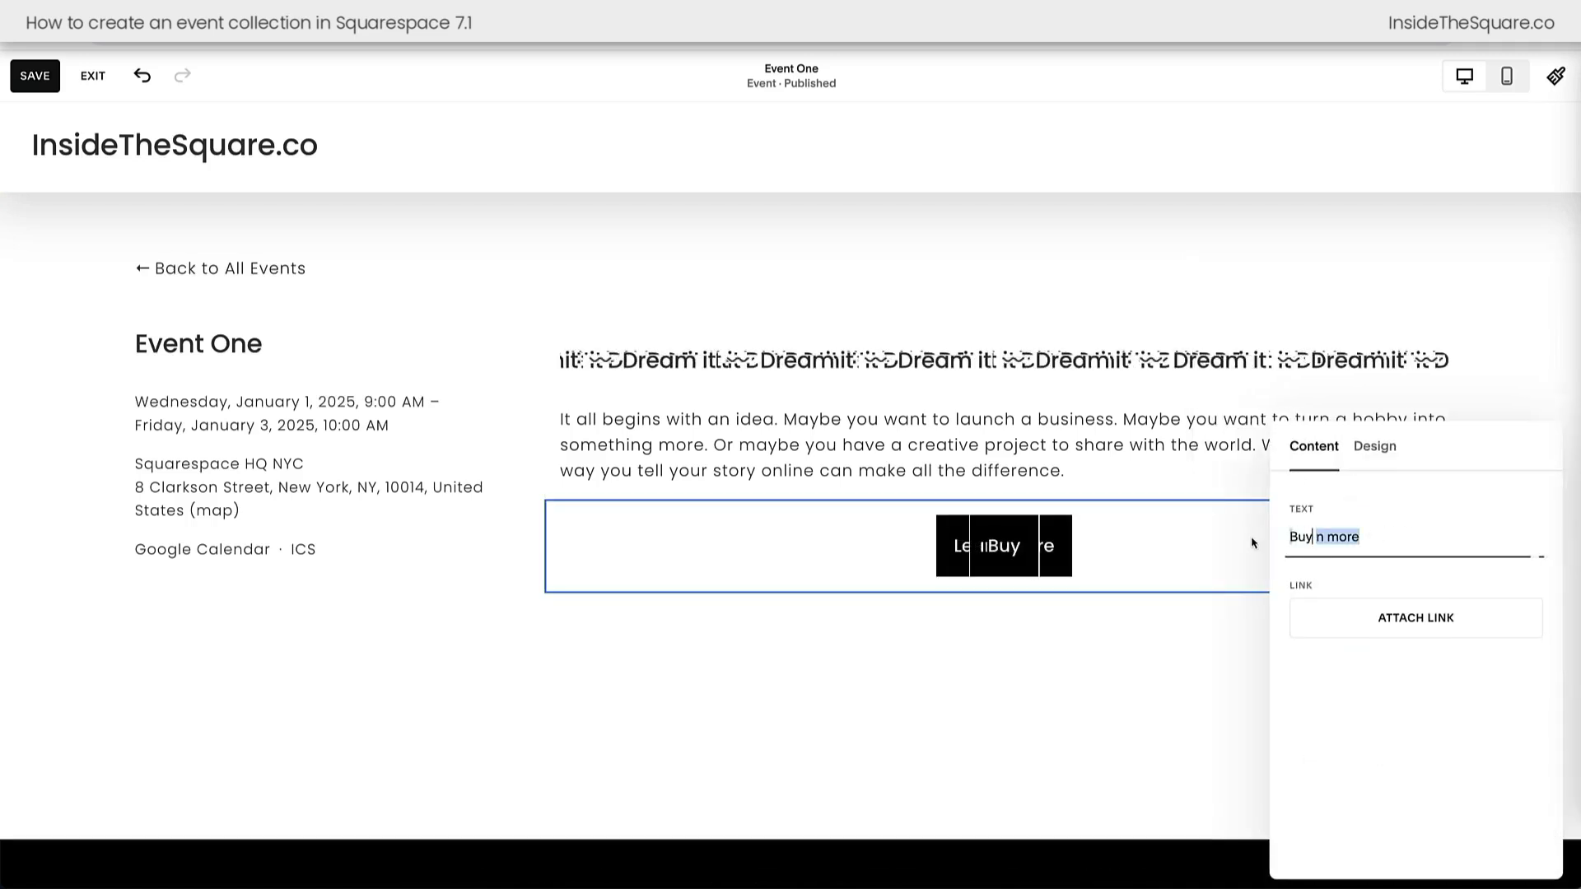
# Step: Align the Buy Tickets button to the left and give it the Tertiary Button style
pyautogui.click(1374, 446)
pyautogui.click(1327, 626)
pyautogui.click(1467, 558)
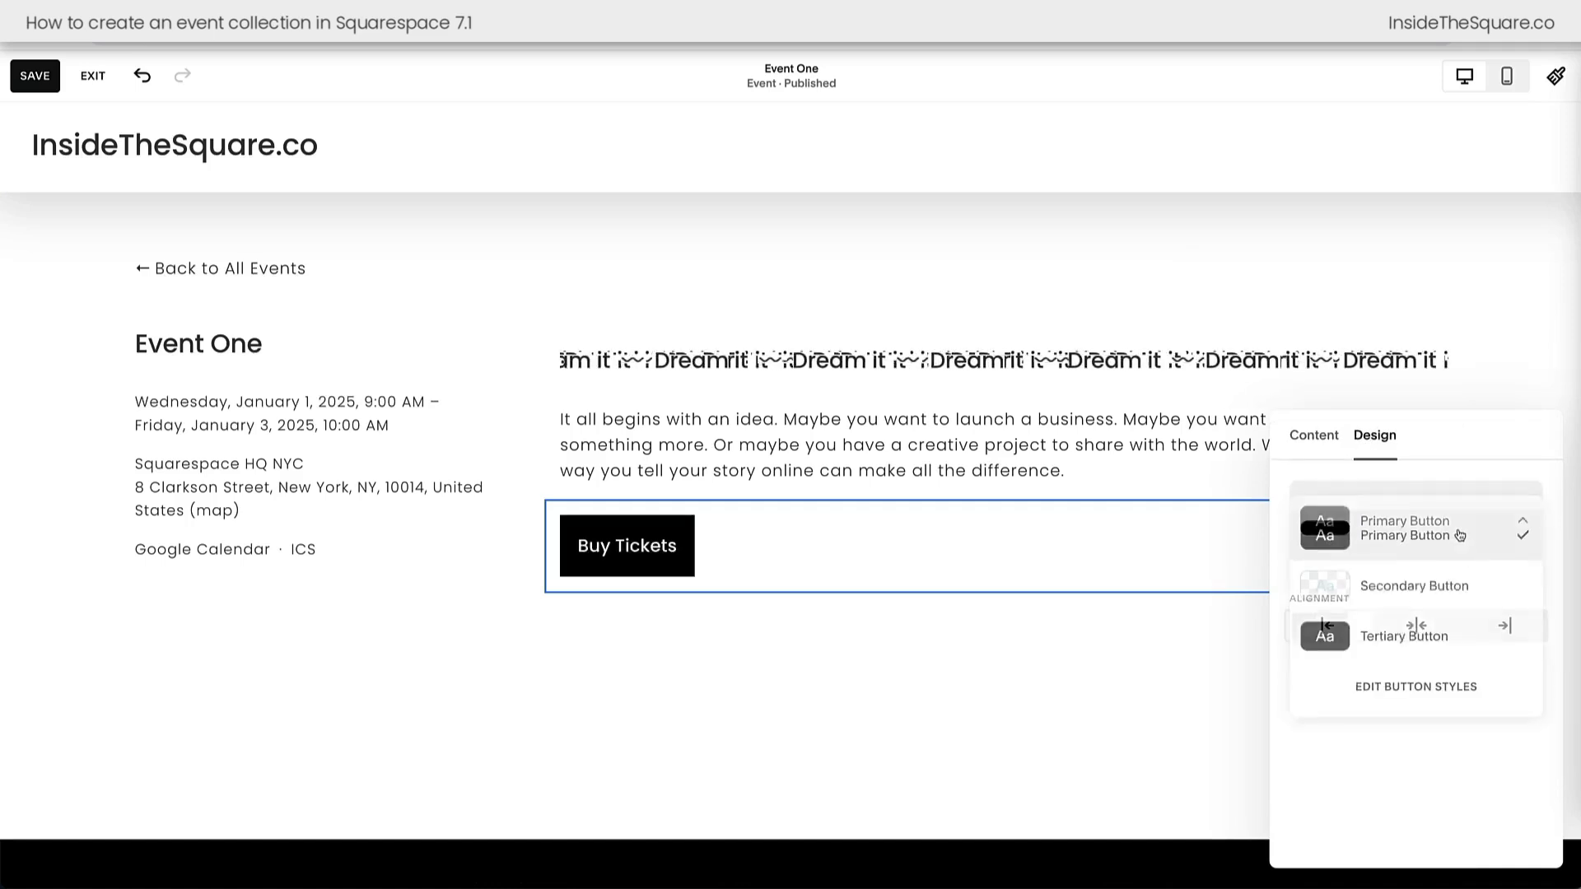
pyautogui.click(1400, 635)
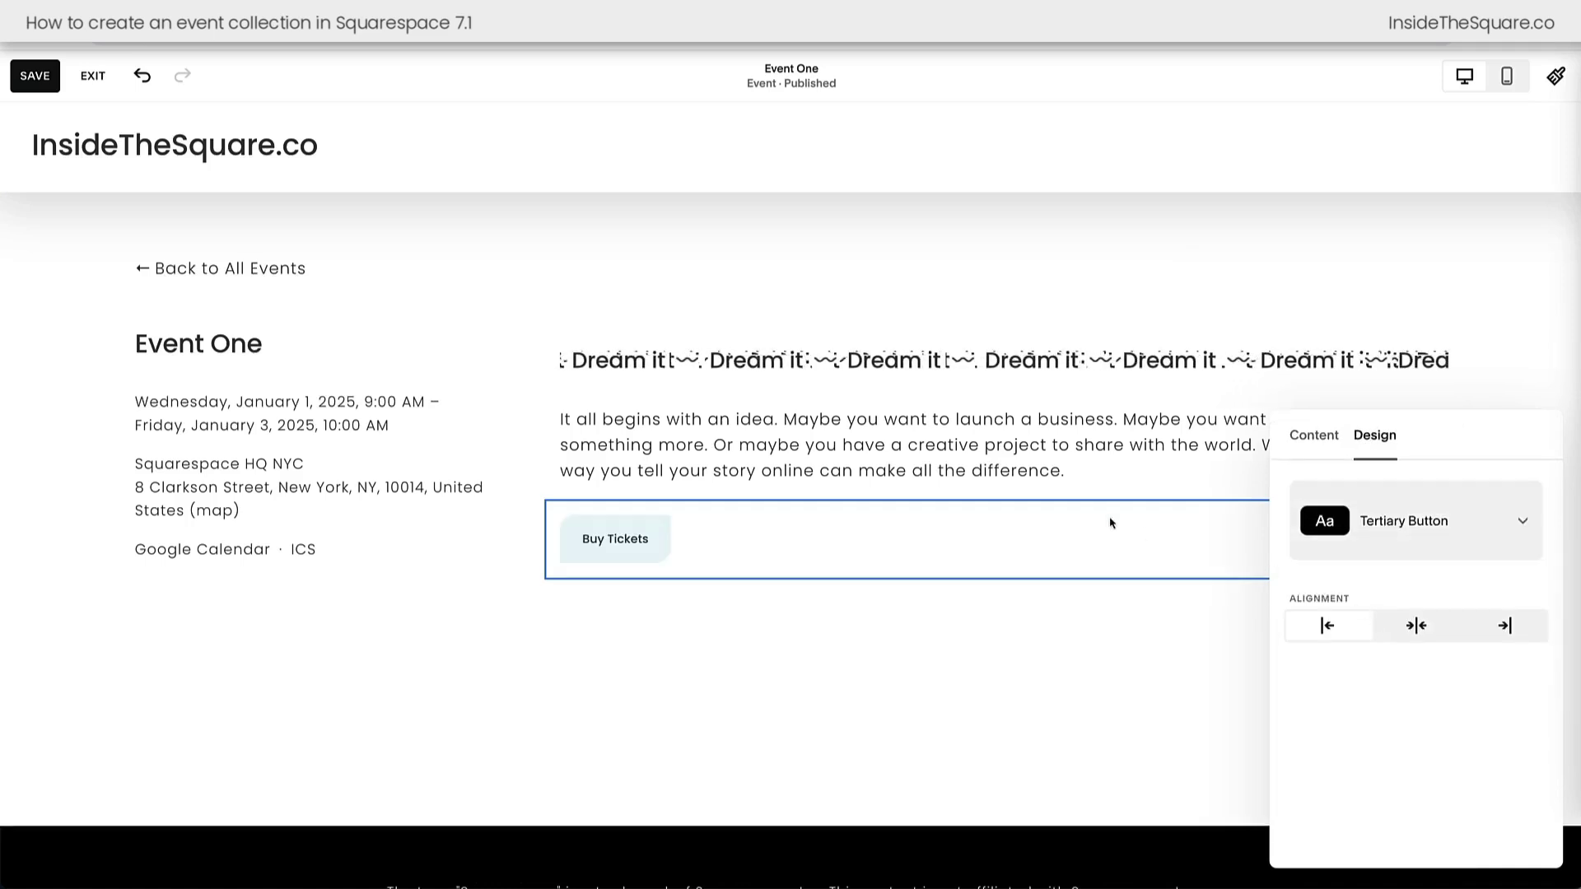
pyautogui.click(1150, 482)
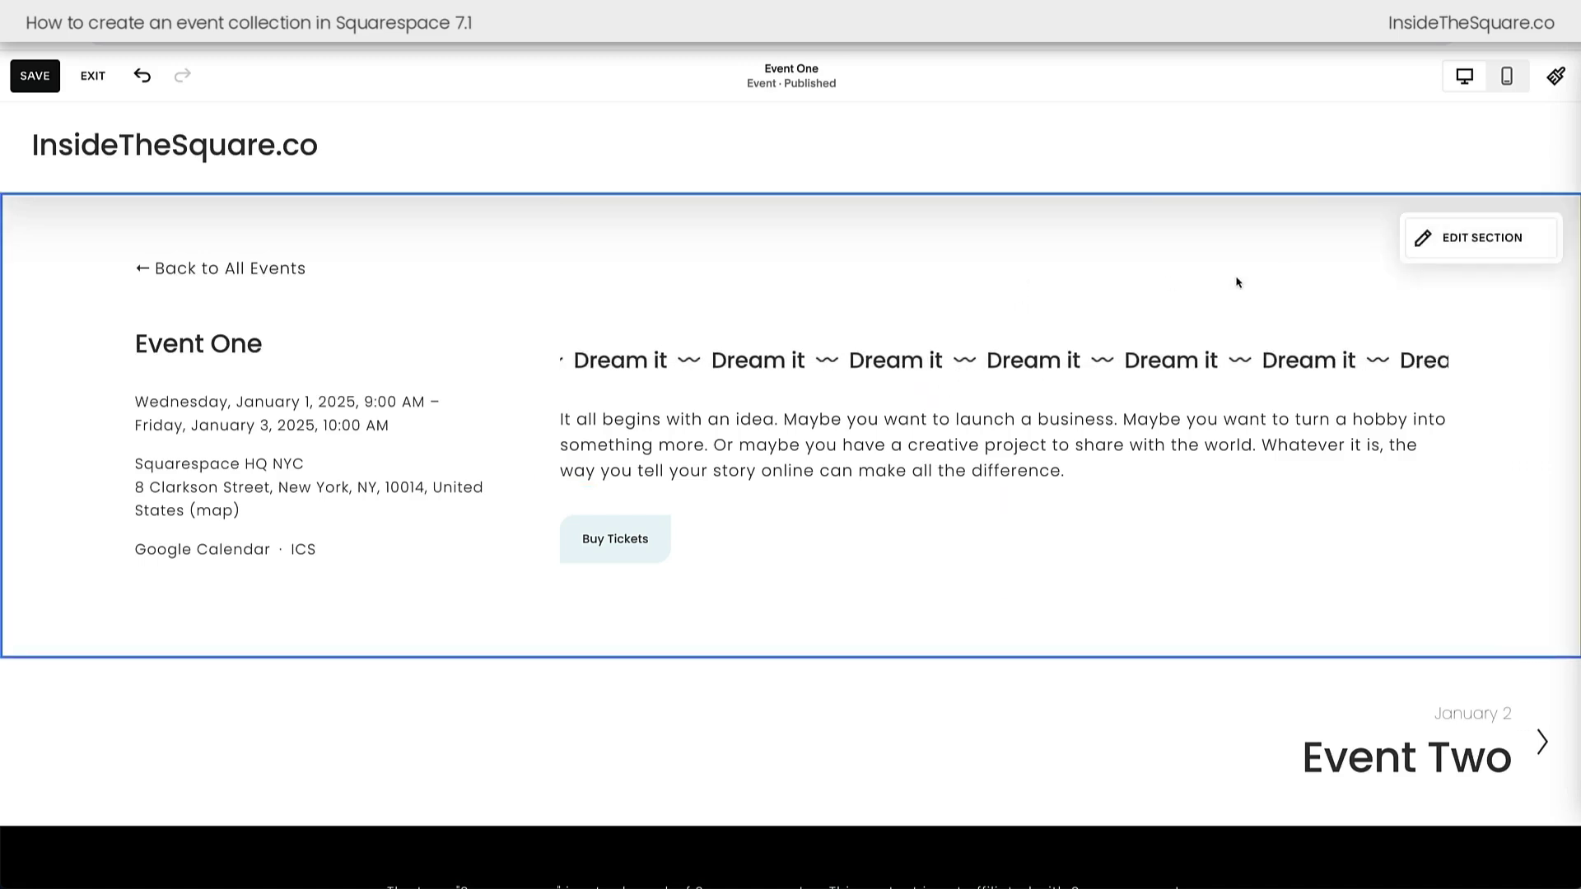
# Step: Try the Small, Medium and Large page spacing heights on Event One's section, and return the height to Custom
pyautogui.click(1483, 243)
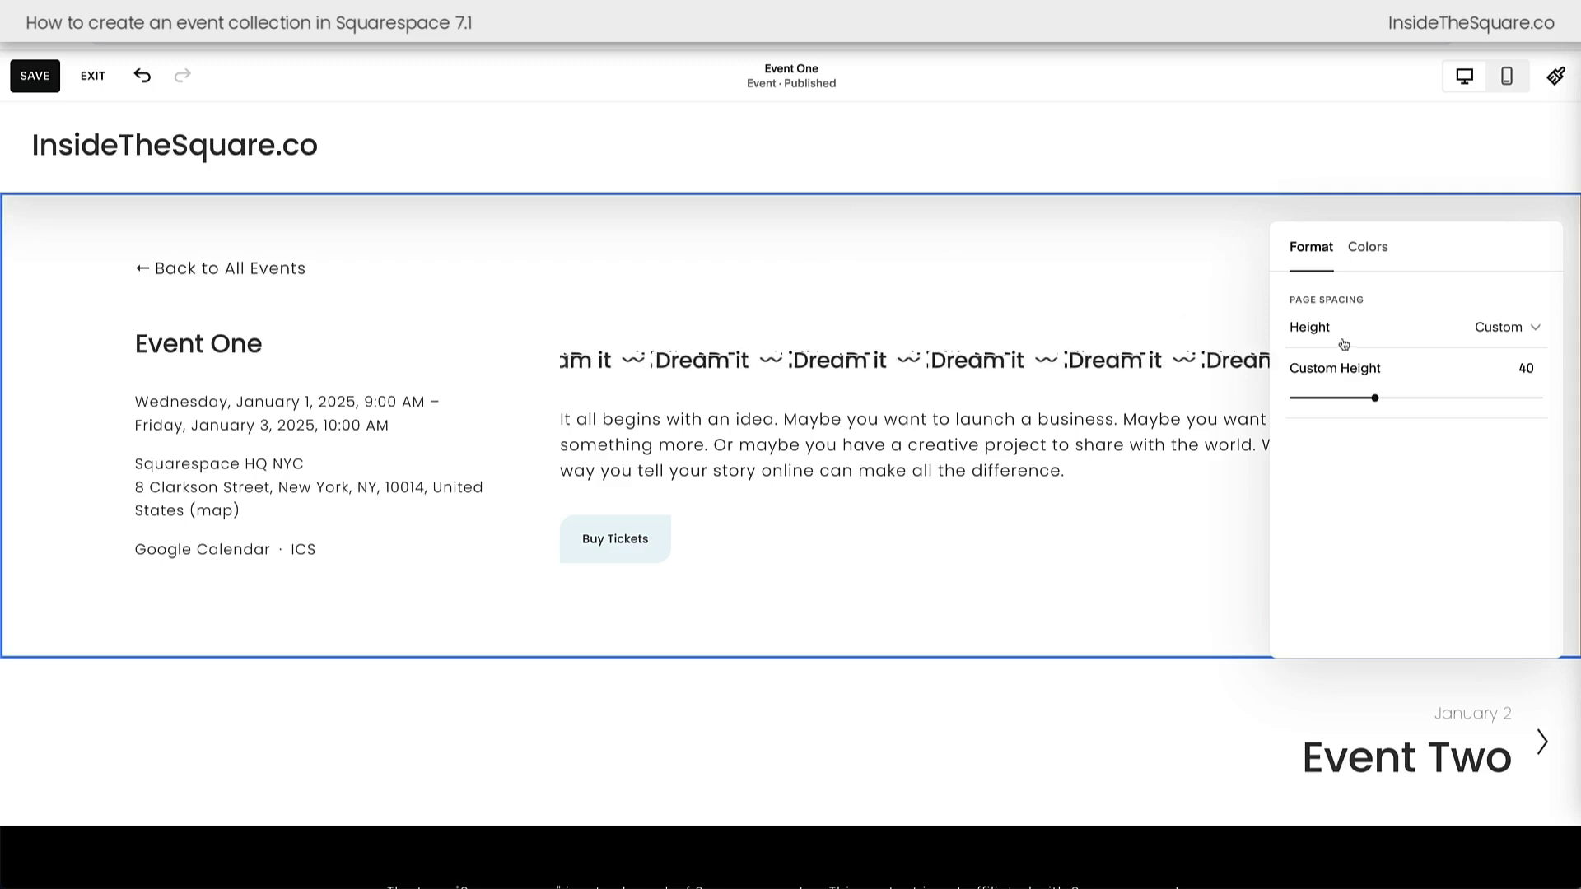
pyautogui.click(1387, 339)
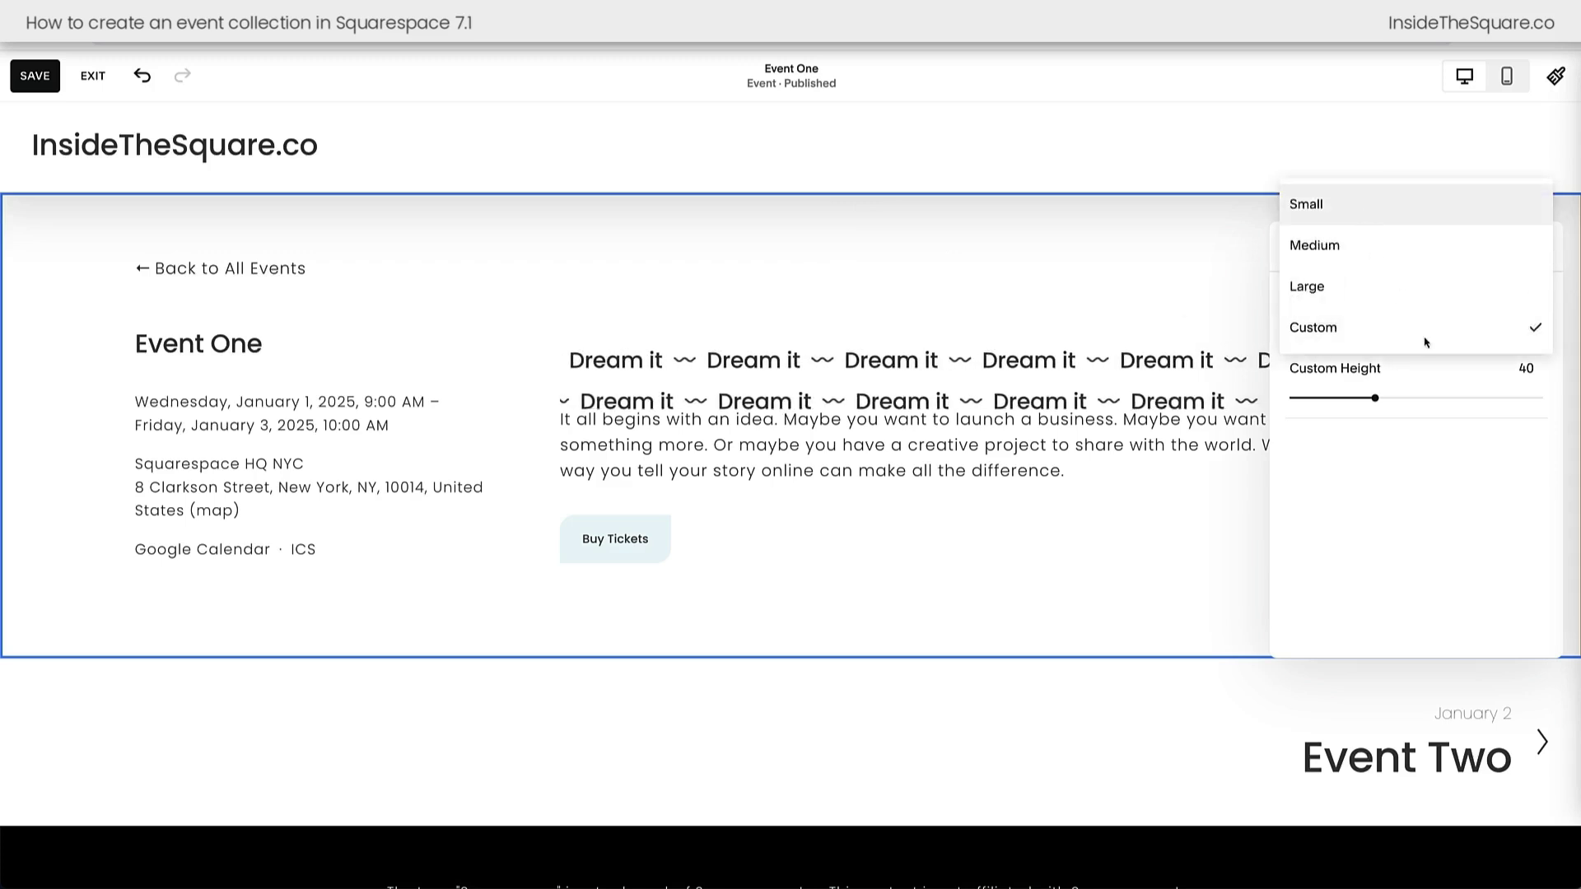
pyautogui.click(1318, 204)
pyautogui.click(1318, 310)
pyautogui.click(1379, 359)
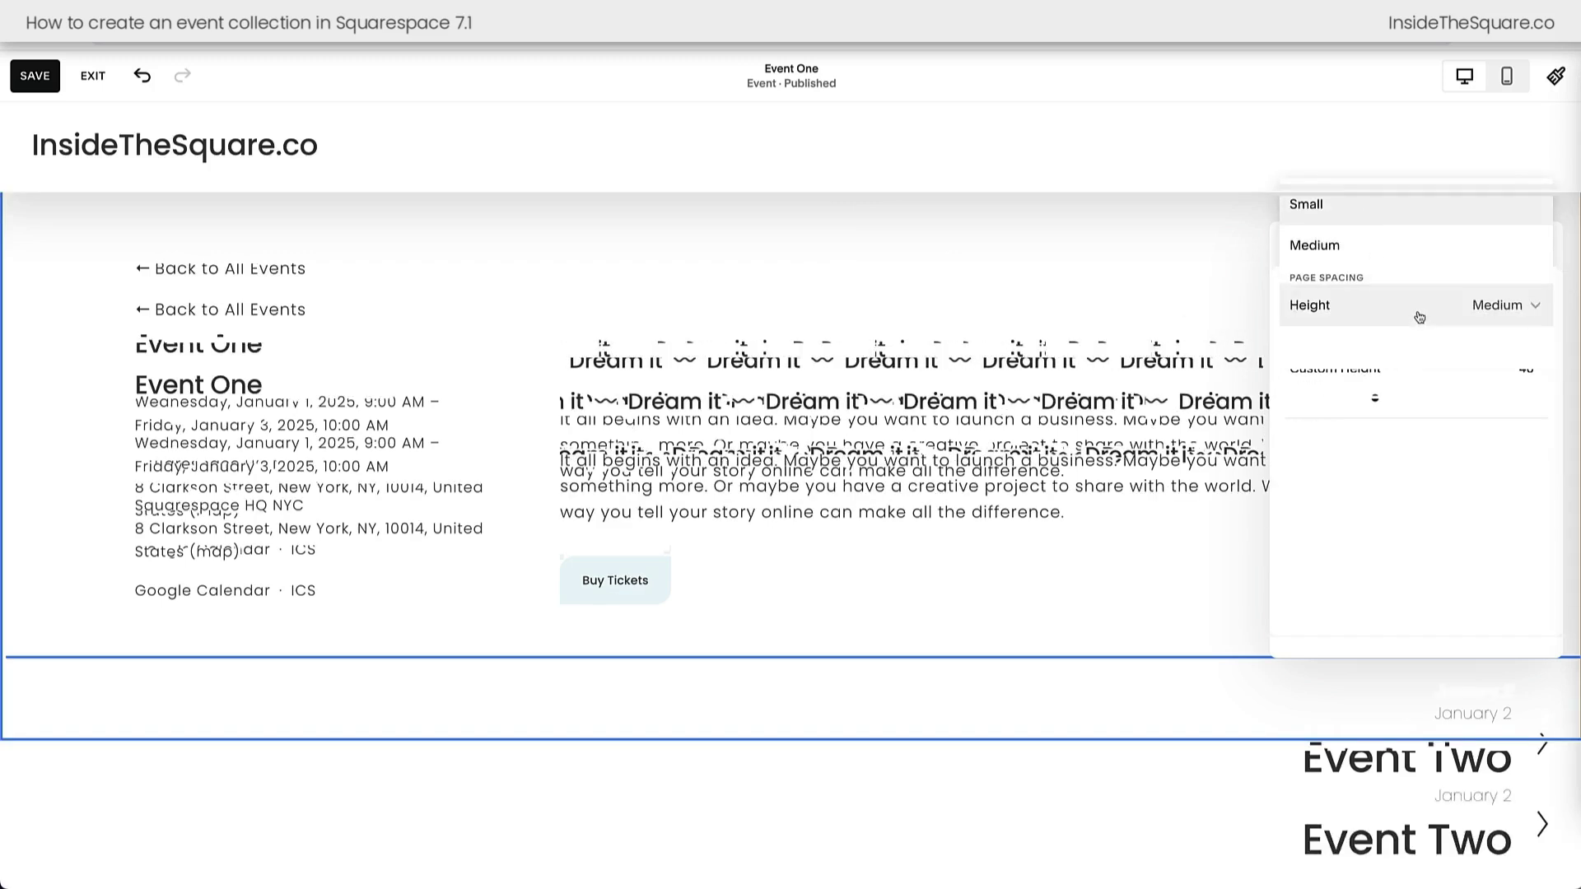
pyautogui.click(1377, 346)
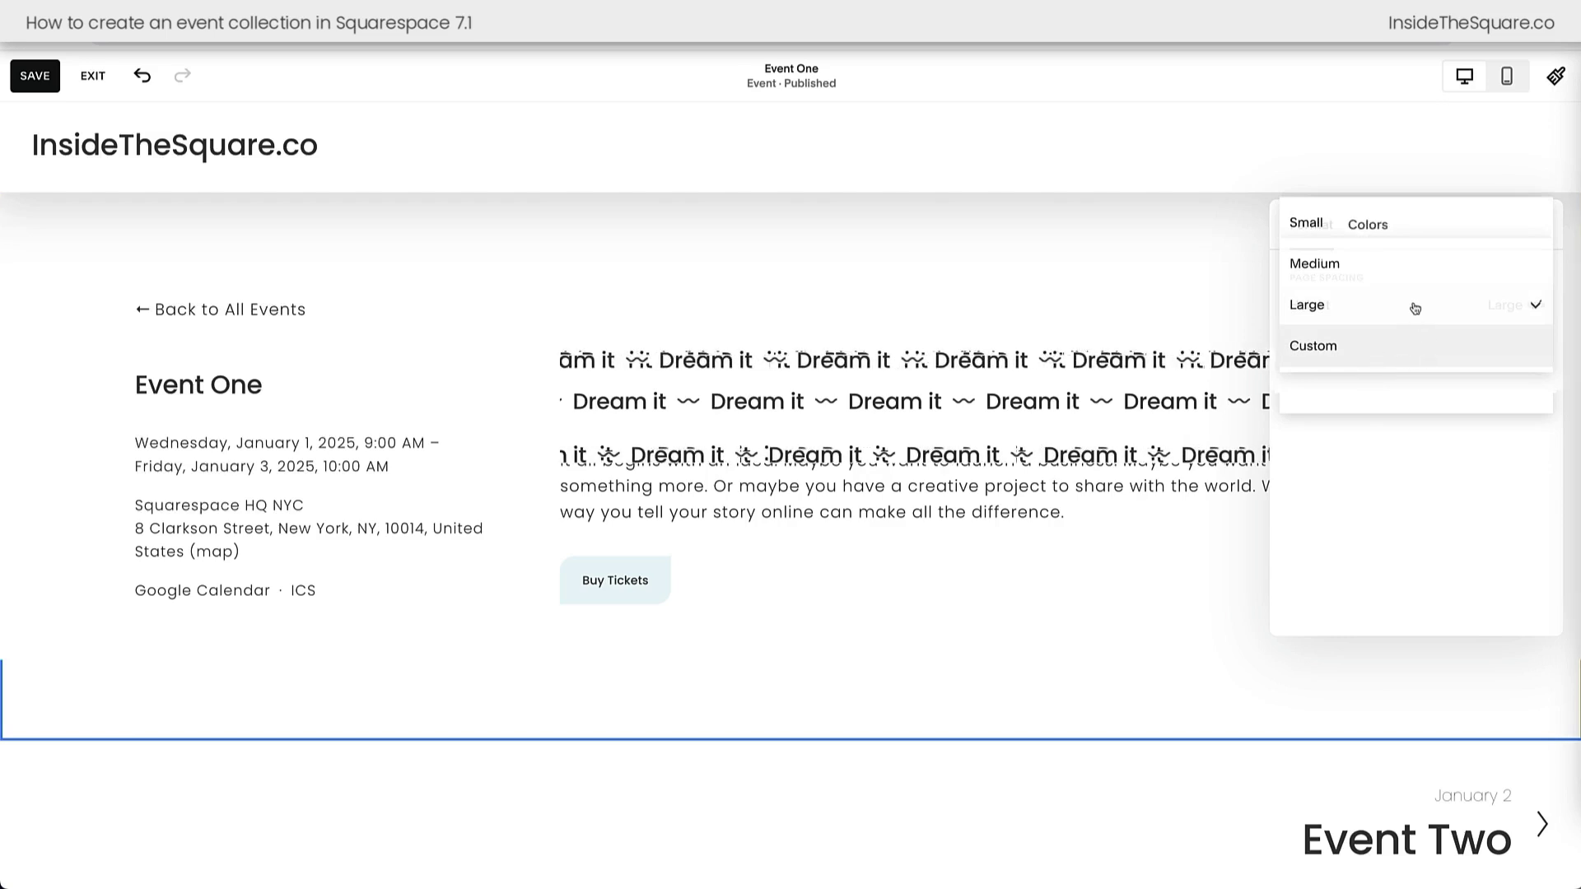
# Step: Try the Bright 2 color theme on the section, restore Lightest 1, and close the section settings
pyautogui.click(1369, 227)
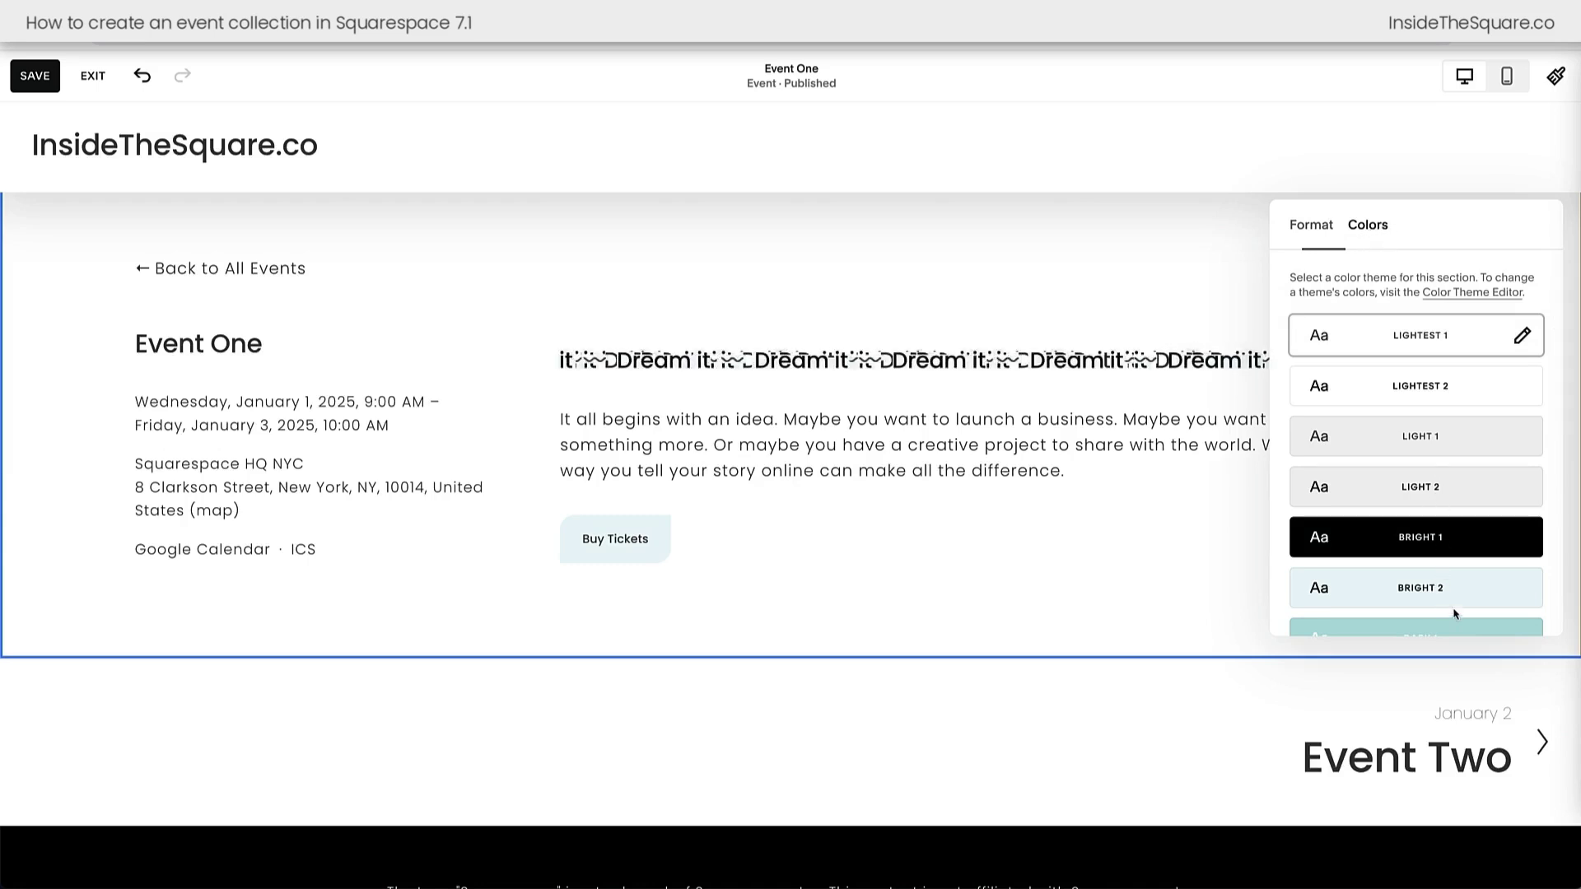
pyautogui.click(1460, 437)
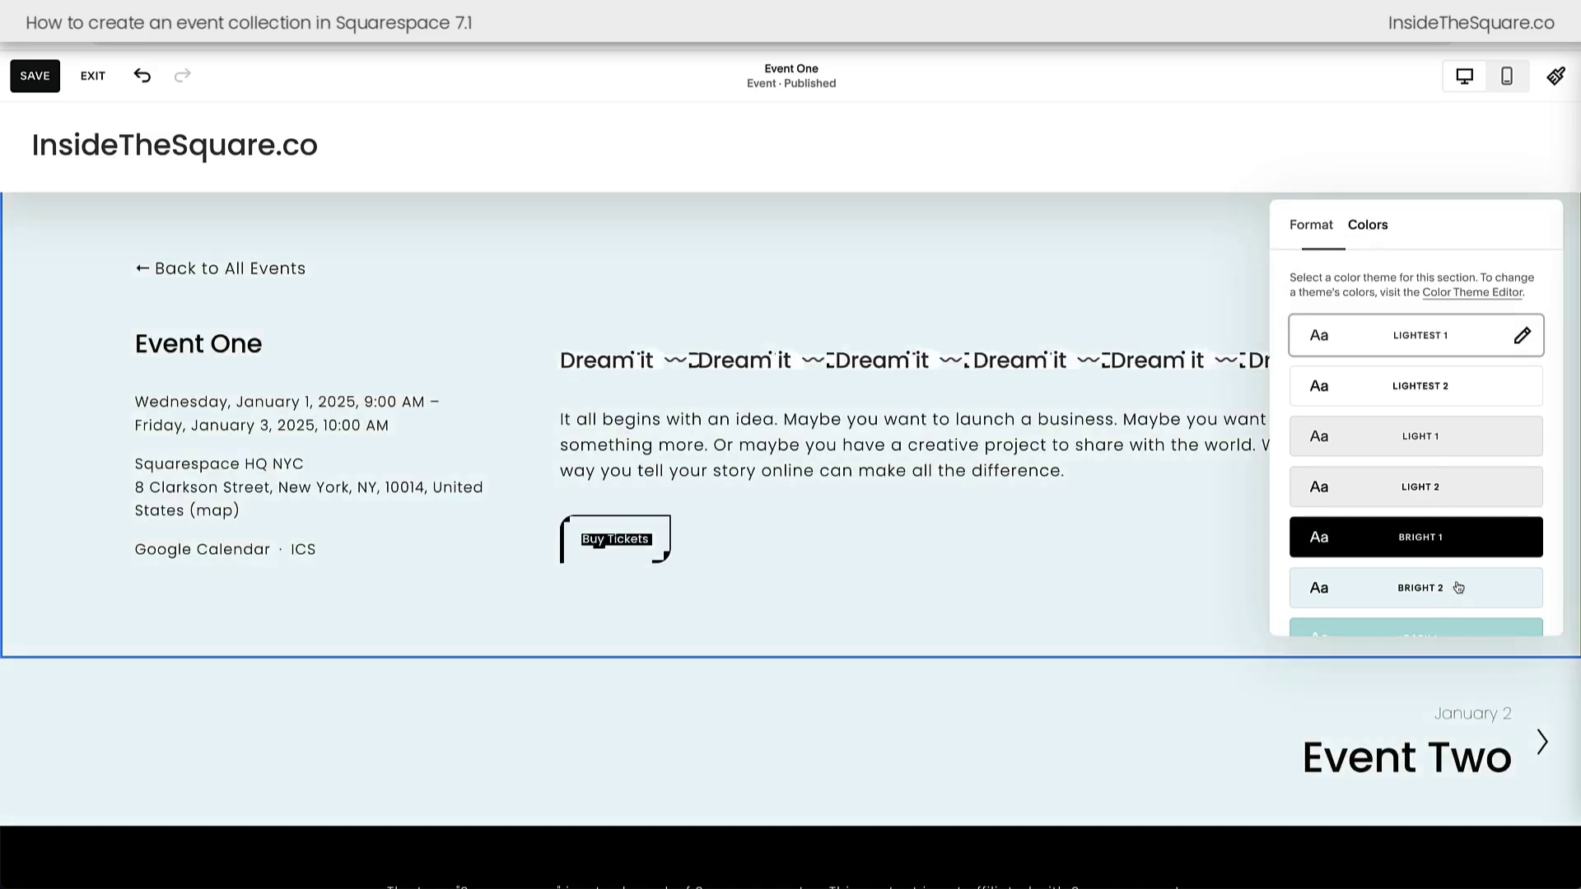
pyautogui.click(1463, 363)
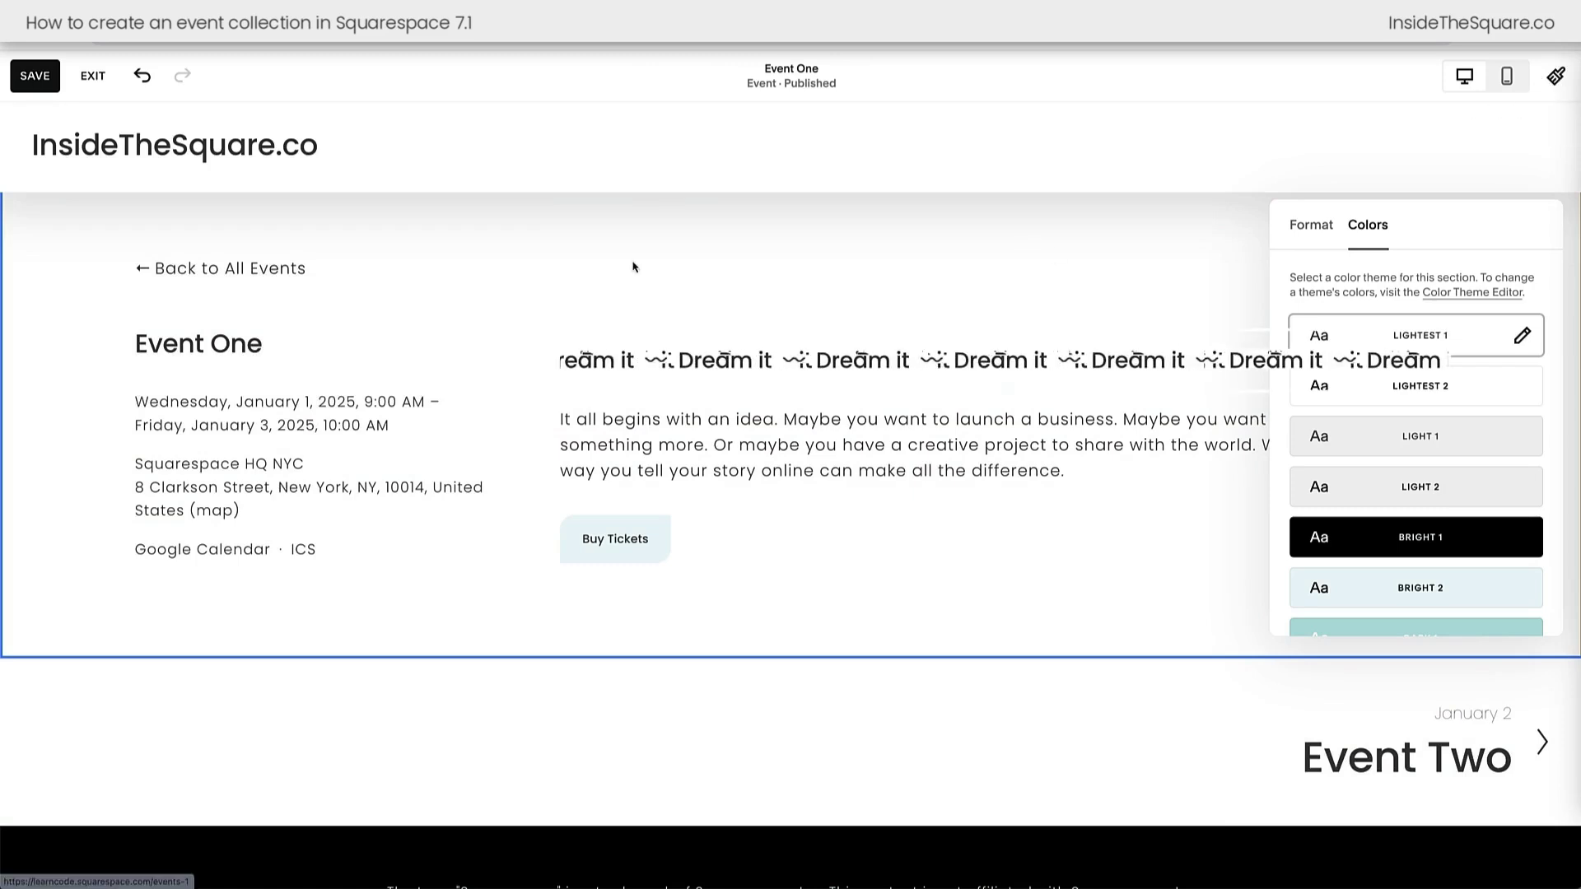
pyautogui.press('Escape')
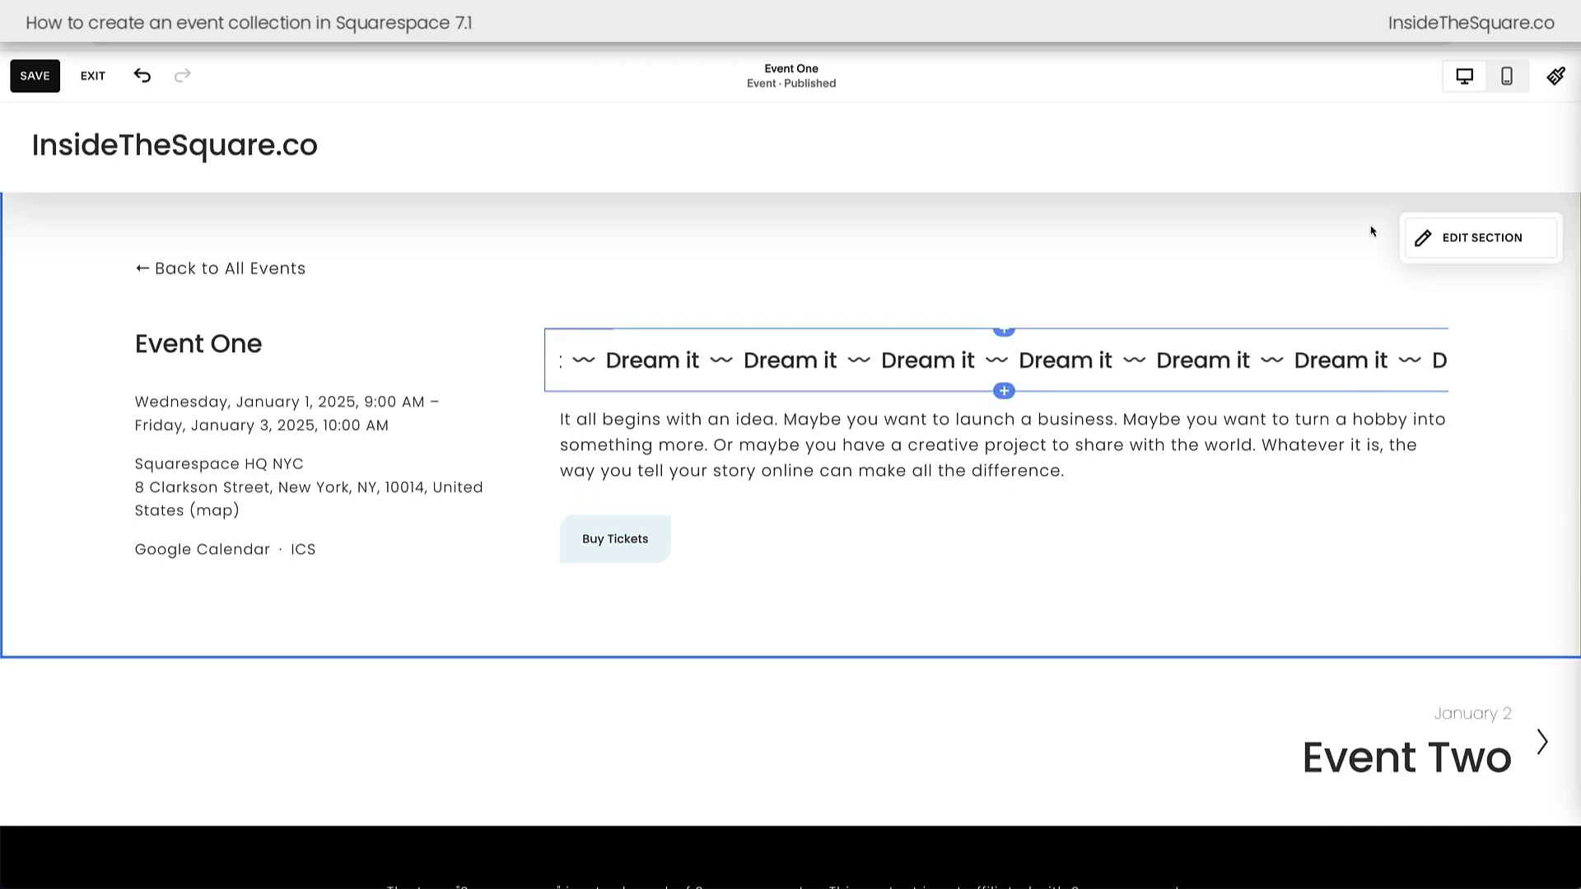
# Step: Preview Event One's page in mobile view and return to desktop view
pyautogui.click(1508, 83)
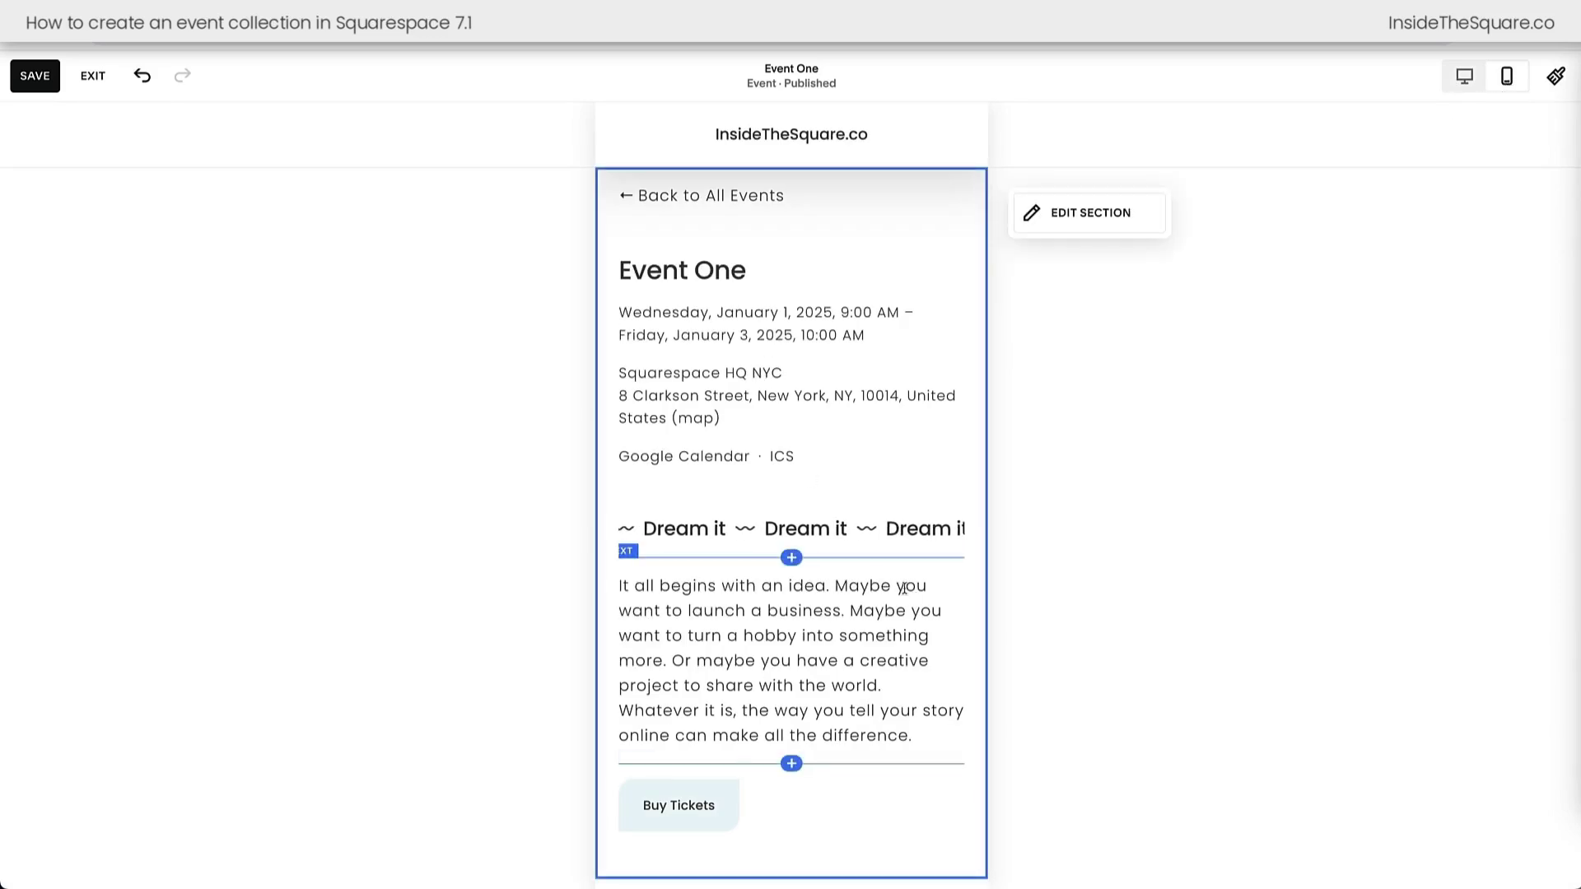
pyautogui.click(1470, 82)
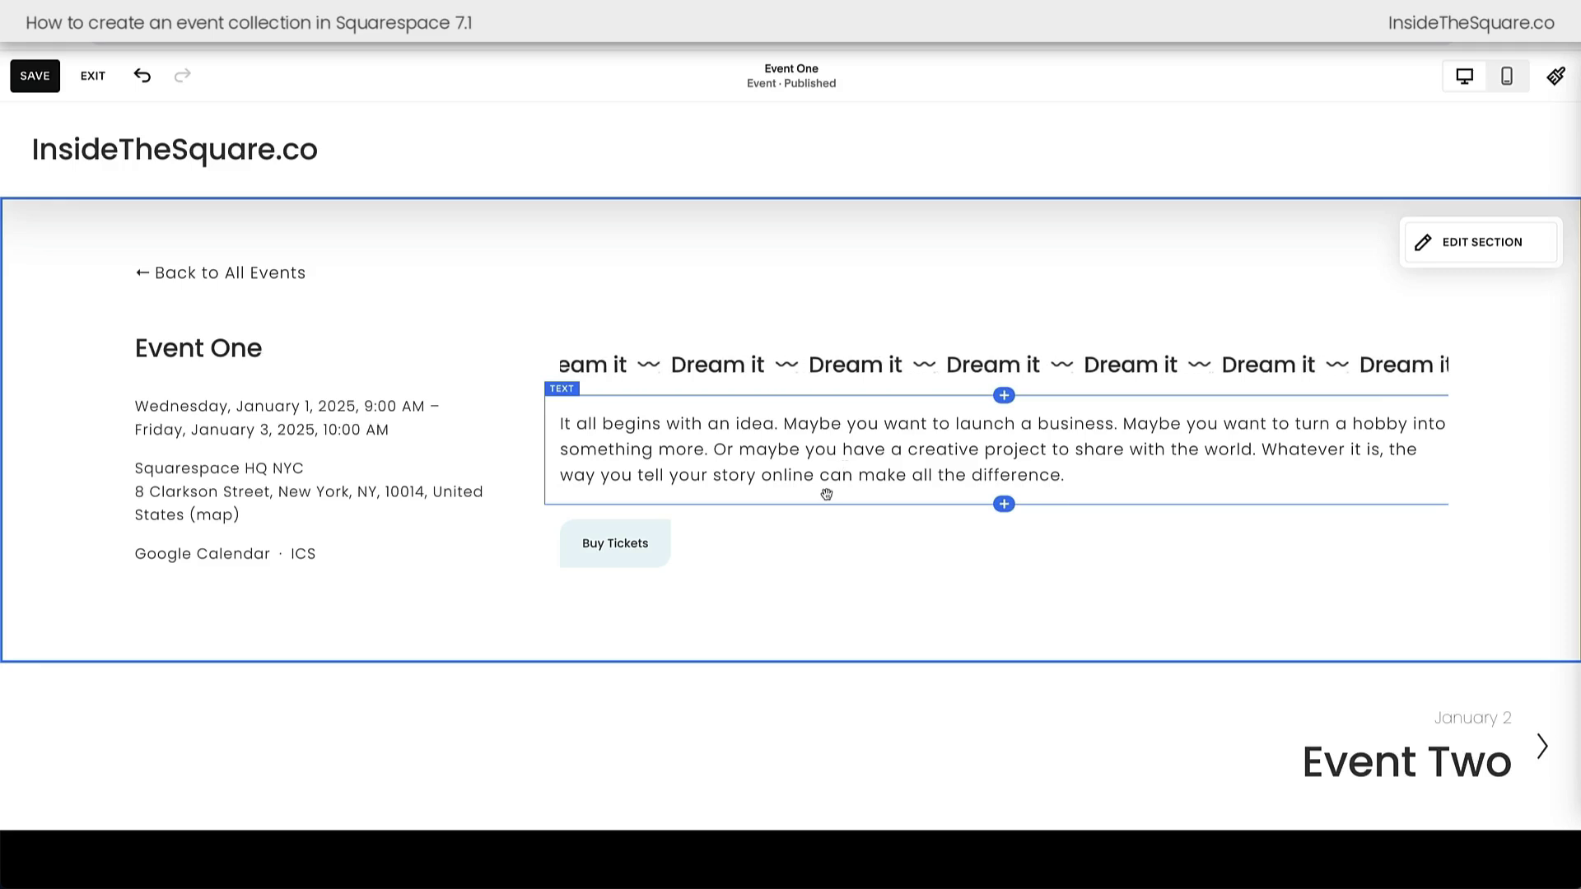
# Step: Try a layout with the Buy Tickets button in a narrow column left of the paragraph and the Scrolling block below both
pyautogui.moveTo(871, 537); pyautogui.dragTo(565, 461)
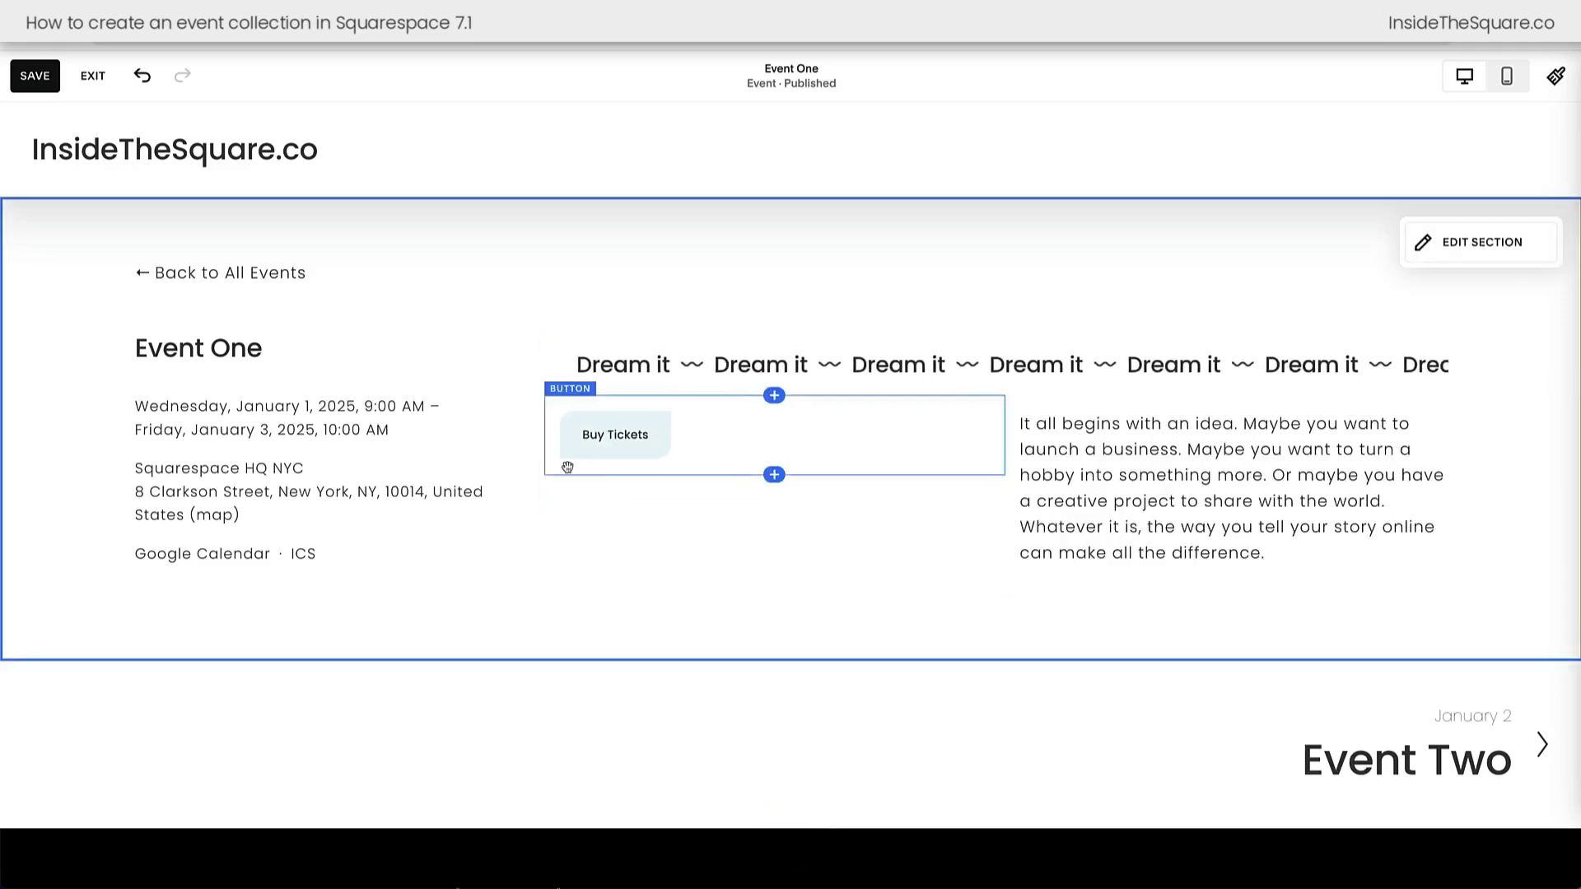
pyautogui.moveTo(1062, 360); pyautogui.dragTo(1101, 579)
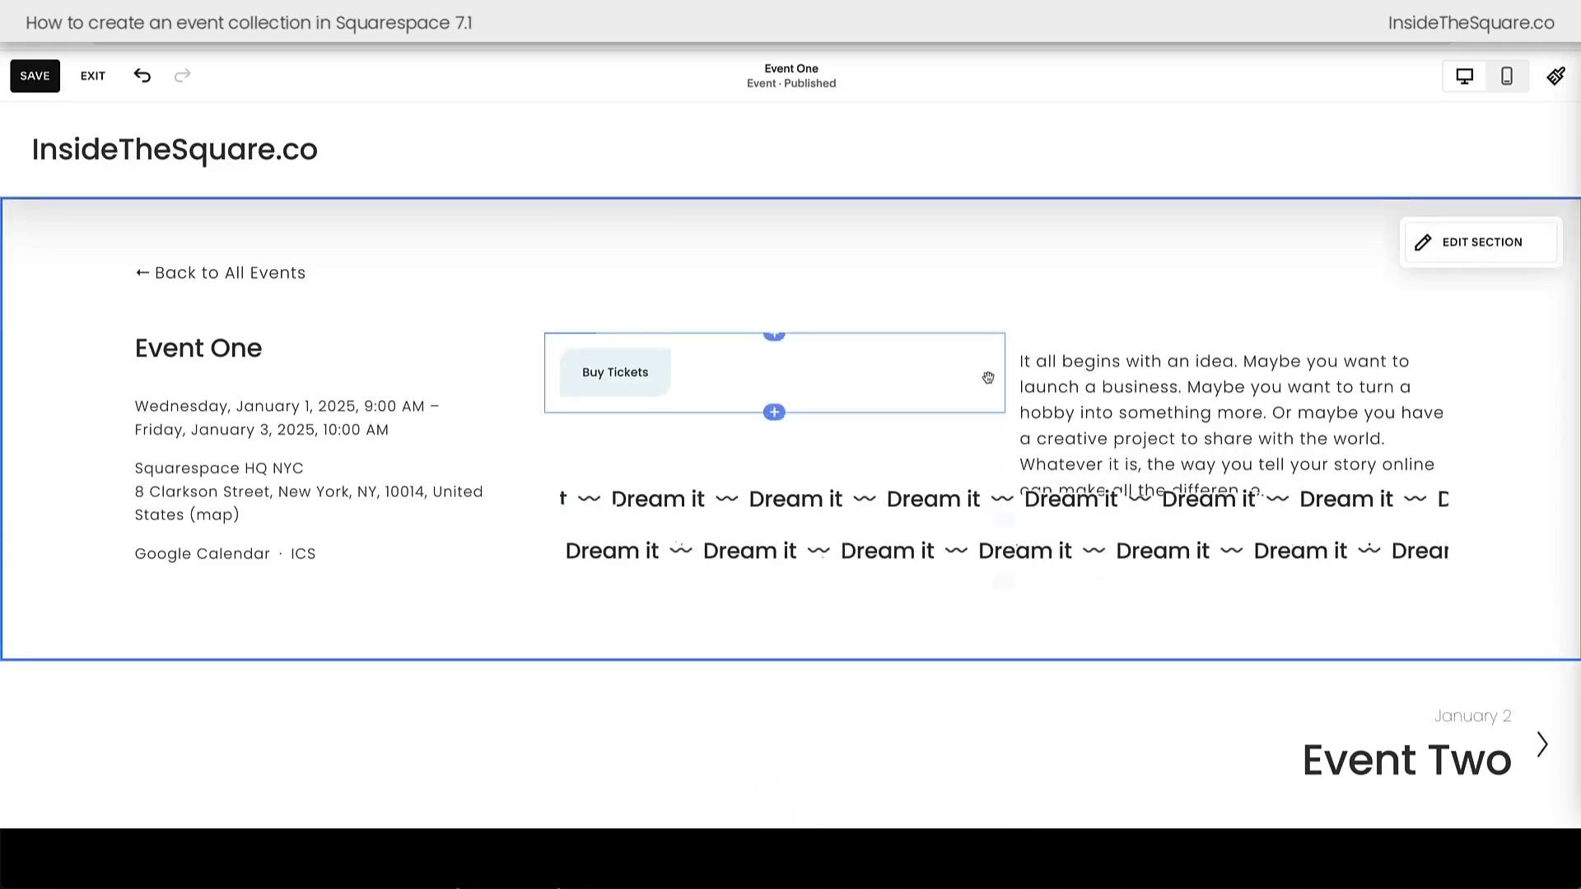
pyautogui.moveTo(1005, 371); pyautogui.dragTo(702, 368)
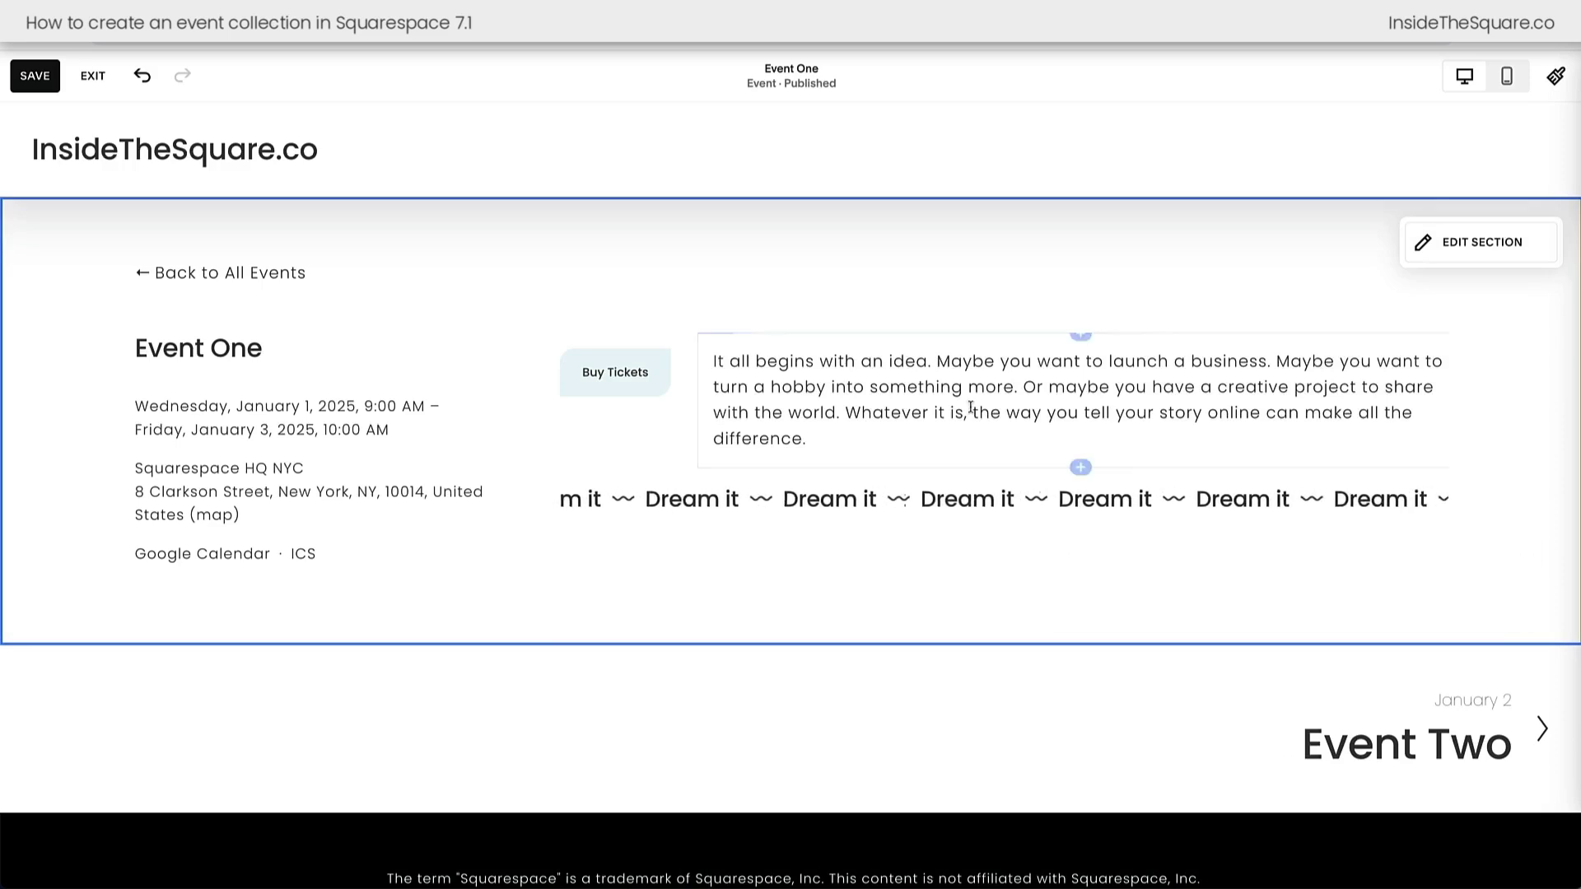
# Step: Arrange the paragraph left of the Buy Tickets button with the Scrolling block spanning above both, then save the page and exit editing
pyautogui.moveTo(931, 339); pyautogui.dragTo(1176, 476)
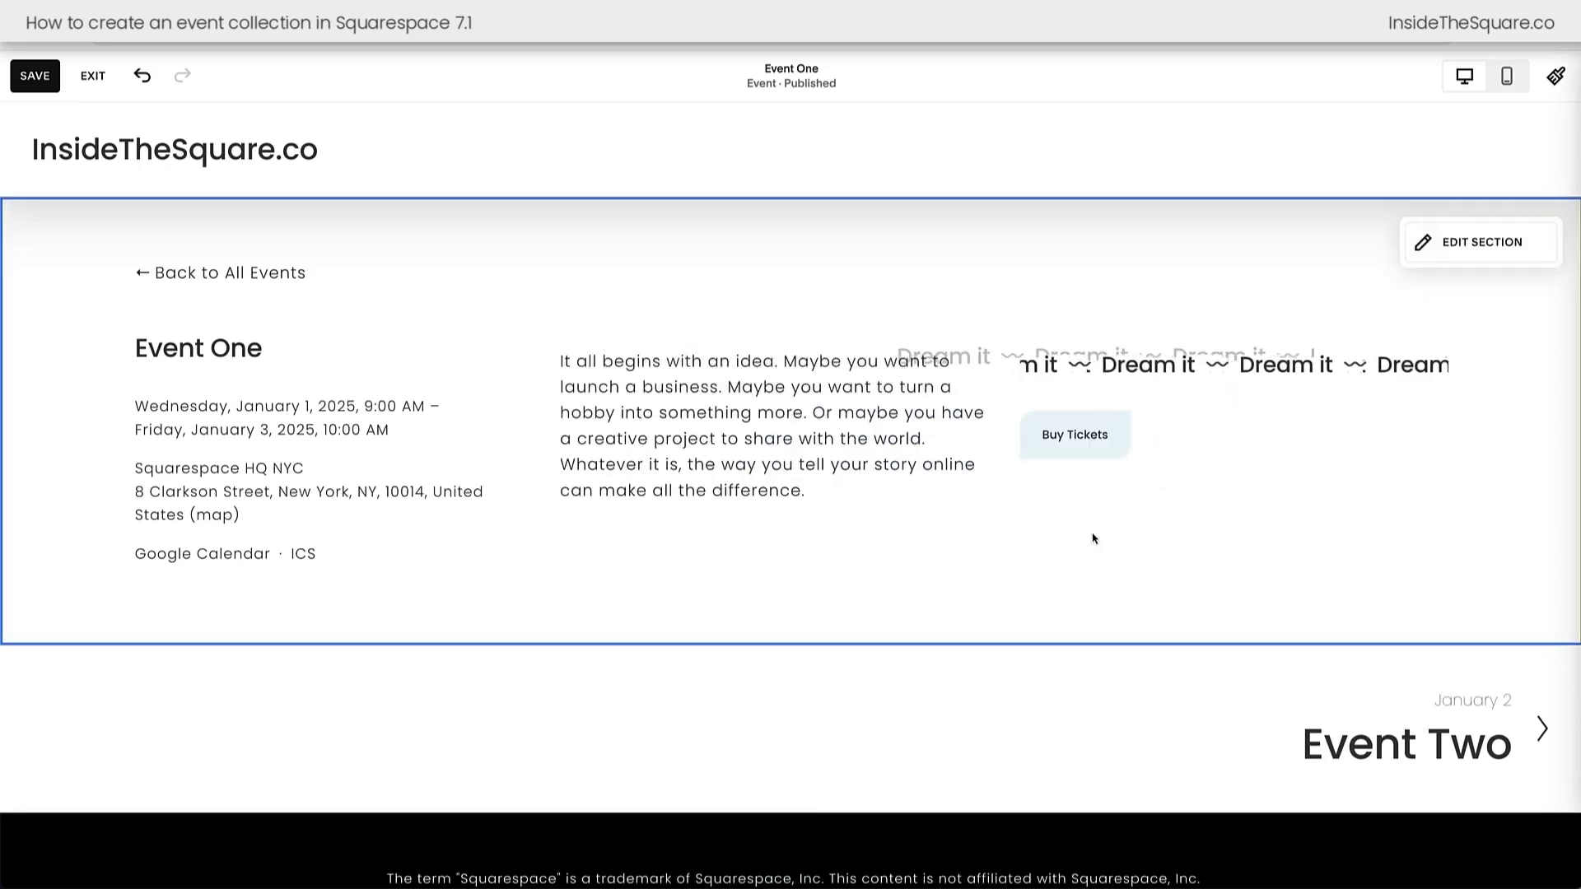
pyautogui.moveTo(1089, 356); pyautogui.dragTo(787, 287)
pyautogui.click(34, 76)
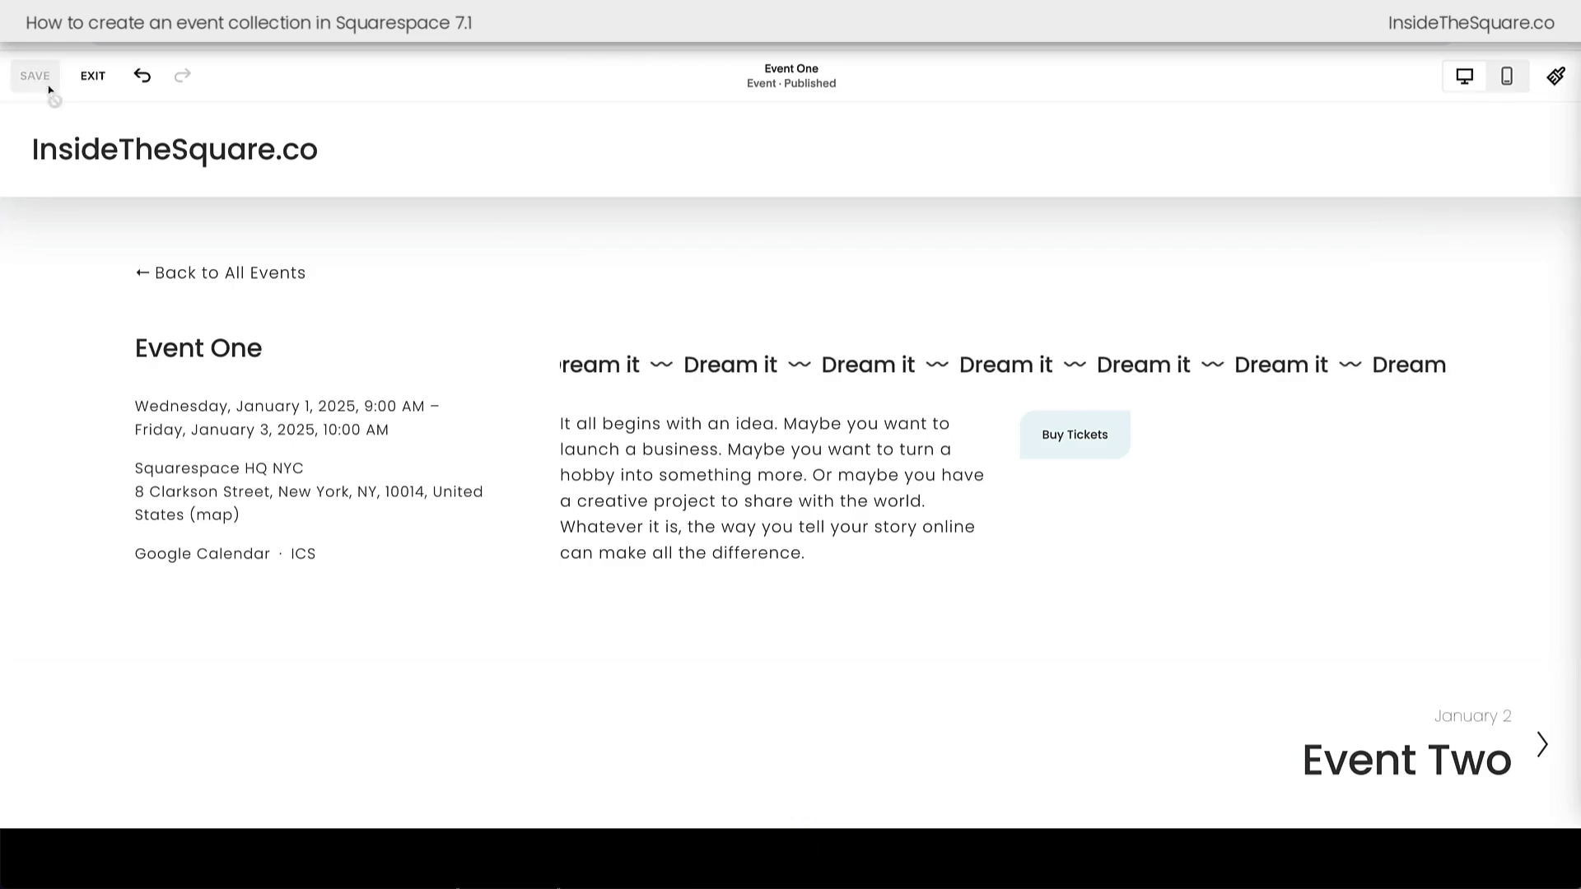
pyautogui.click(93, 76)
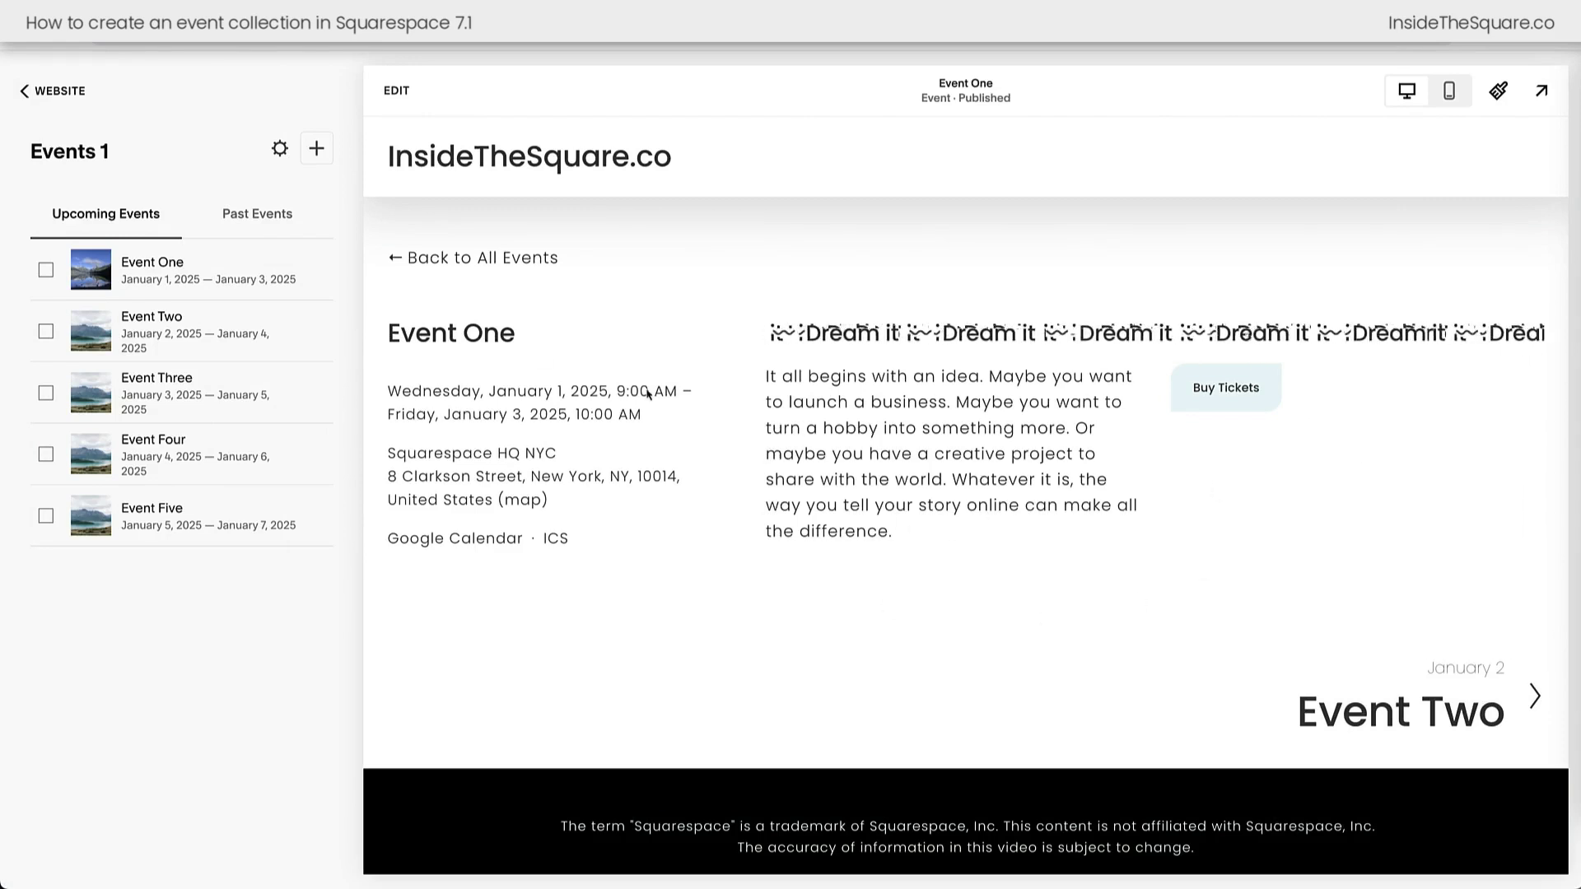
# Step: Review the options for duplicating or deleting Event One in the event list
pyautogui.click(327, 280)
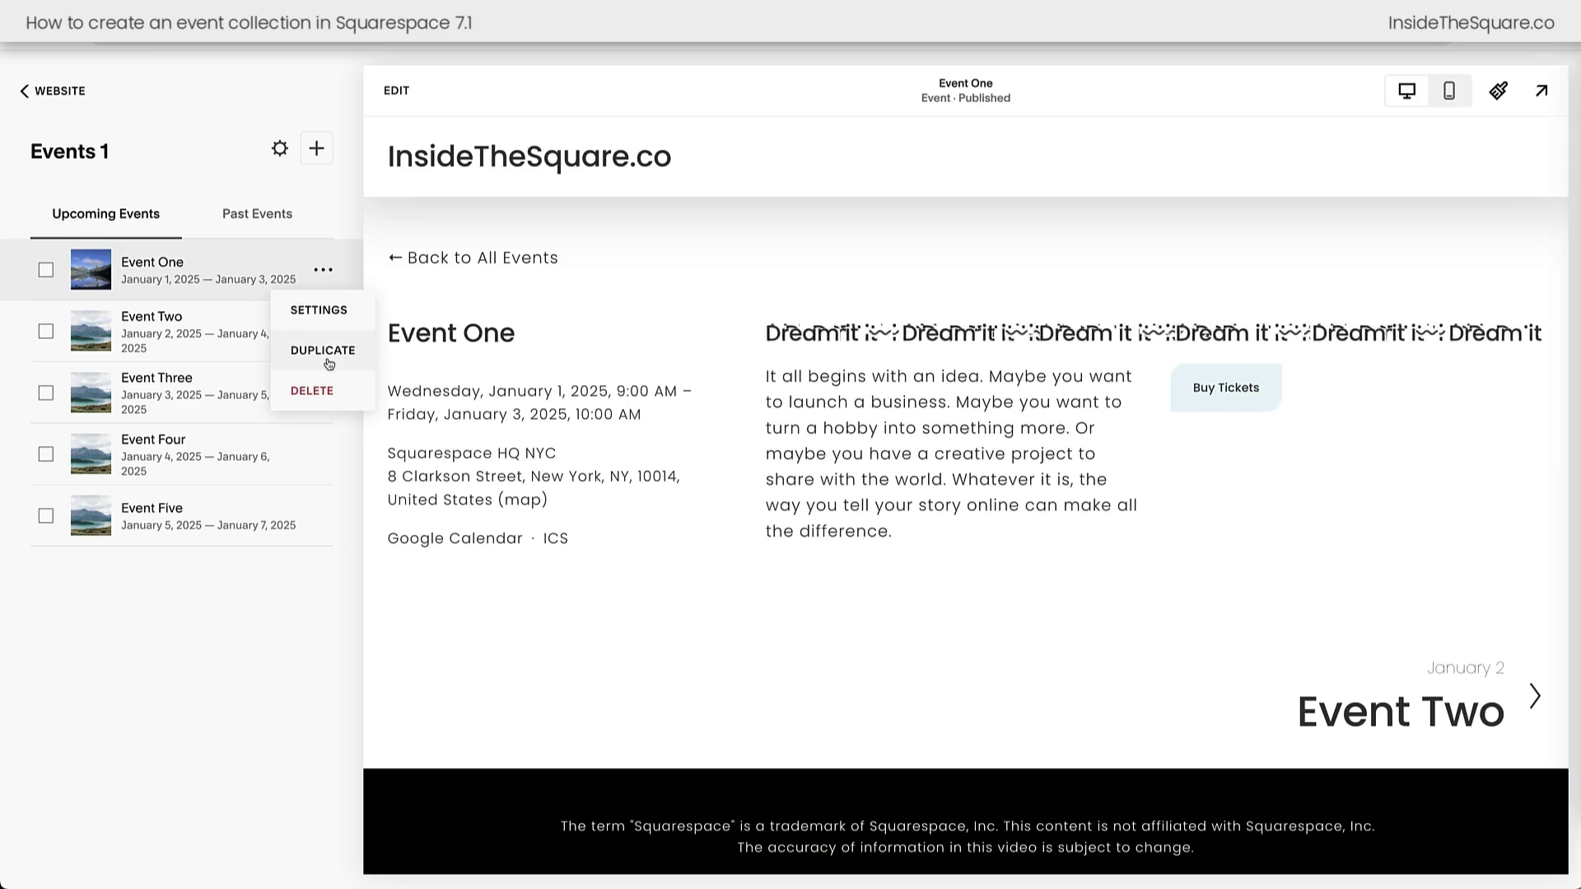
pyautogui.click(354, 359)
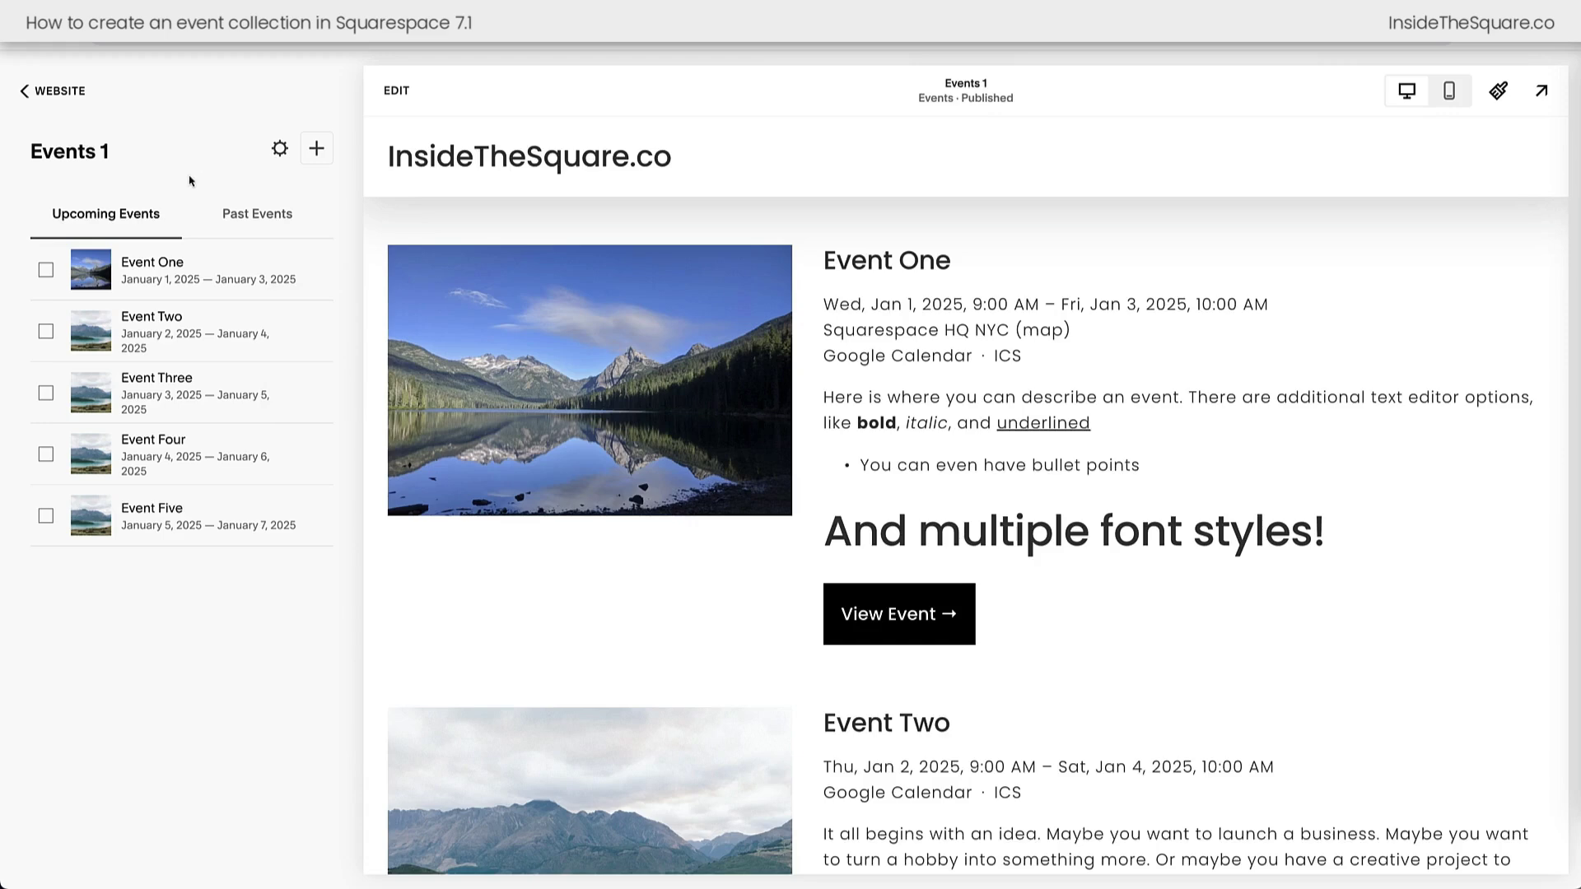
# Step: Return to the site's page list and move Events 1 from Not Linked into Main Navigation
pyautogui.click(53, 93)
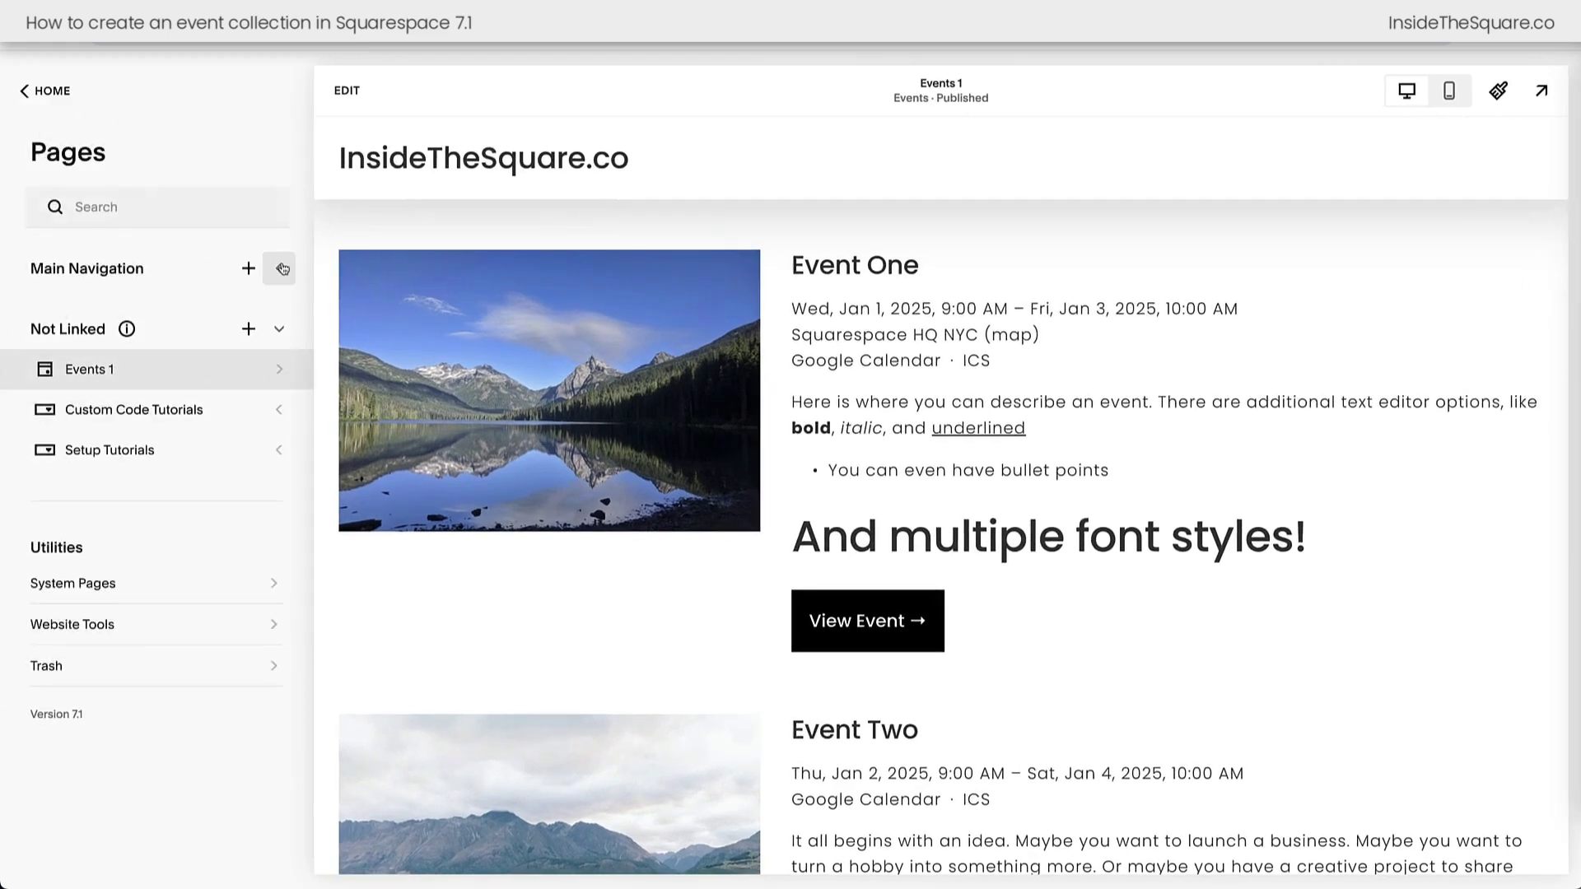
pyautogui.click(281, 268)
pyautogui.moveTo(170, 433); pyautogui.dragTo(169, 320)
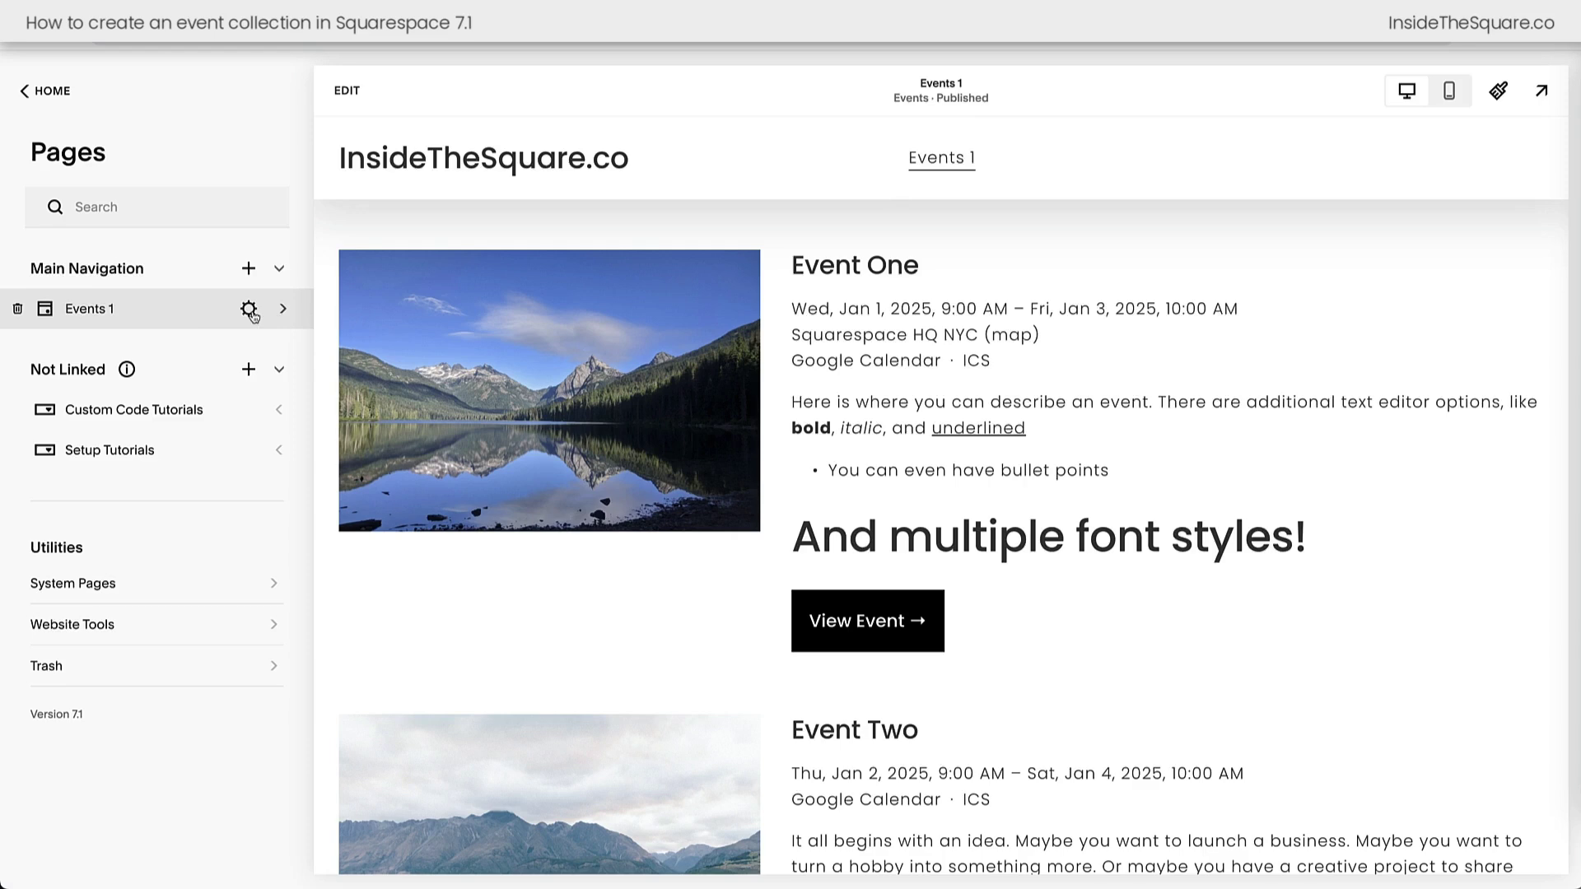
# Step: Open the Events 1 page settings and examine the Enable Page option under General
pyautogui.click(249, 310)
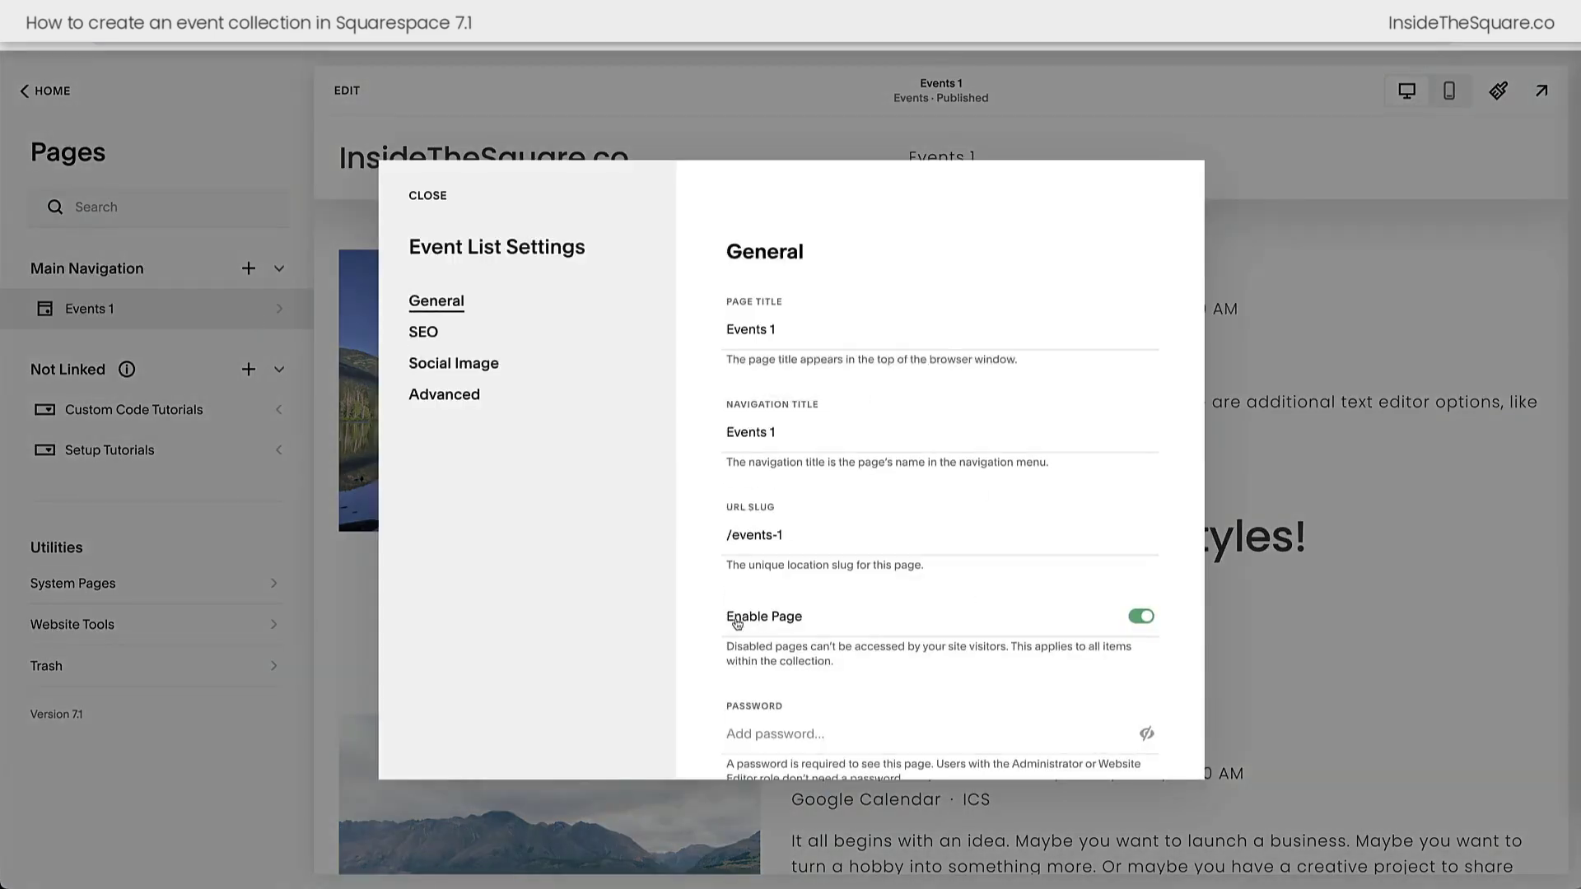
pyautogui.moveTo(723, 624); pyautogui.dragTo(818, 629)
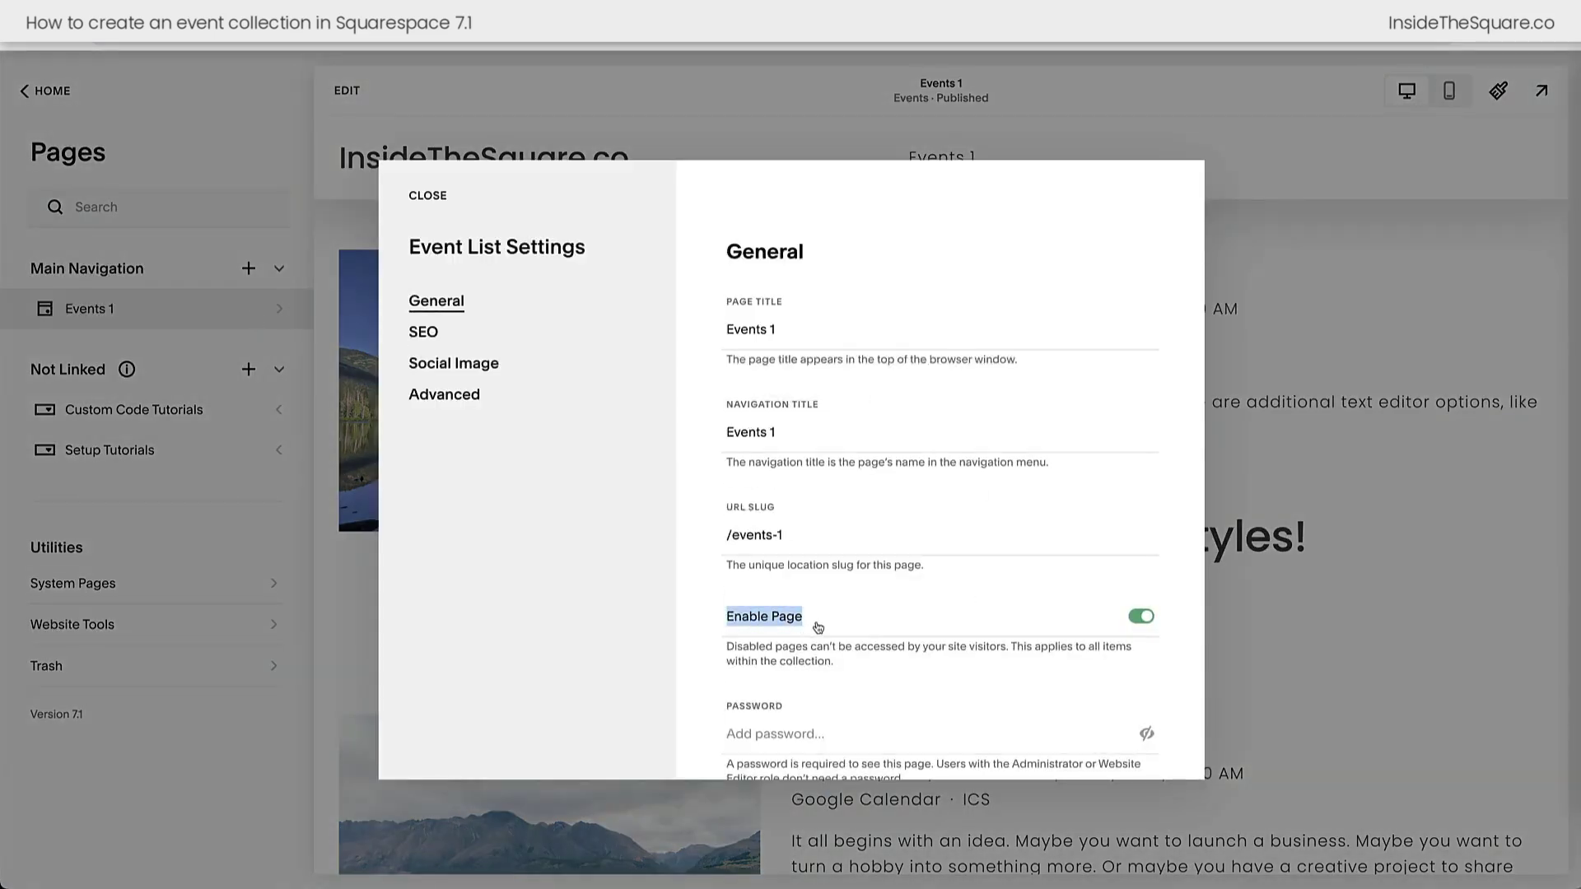
pyautogui.click(1133, 618)
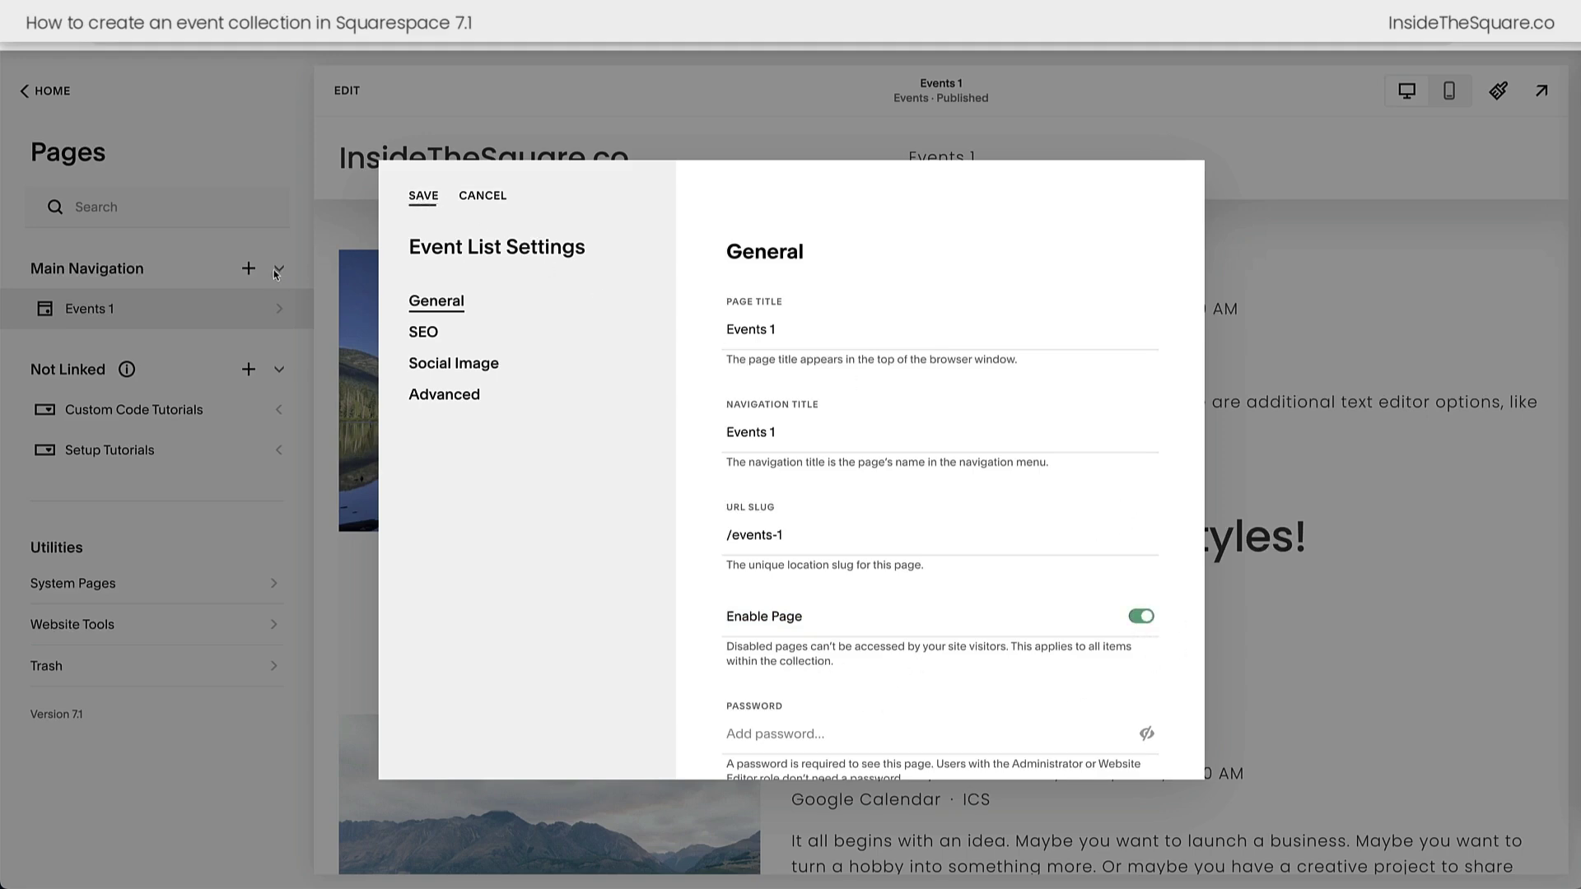
pyautogui.click(273, 269)
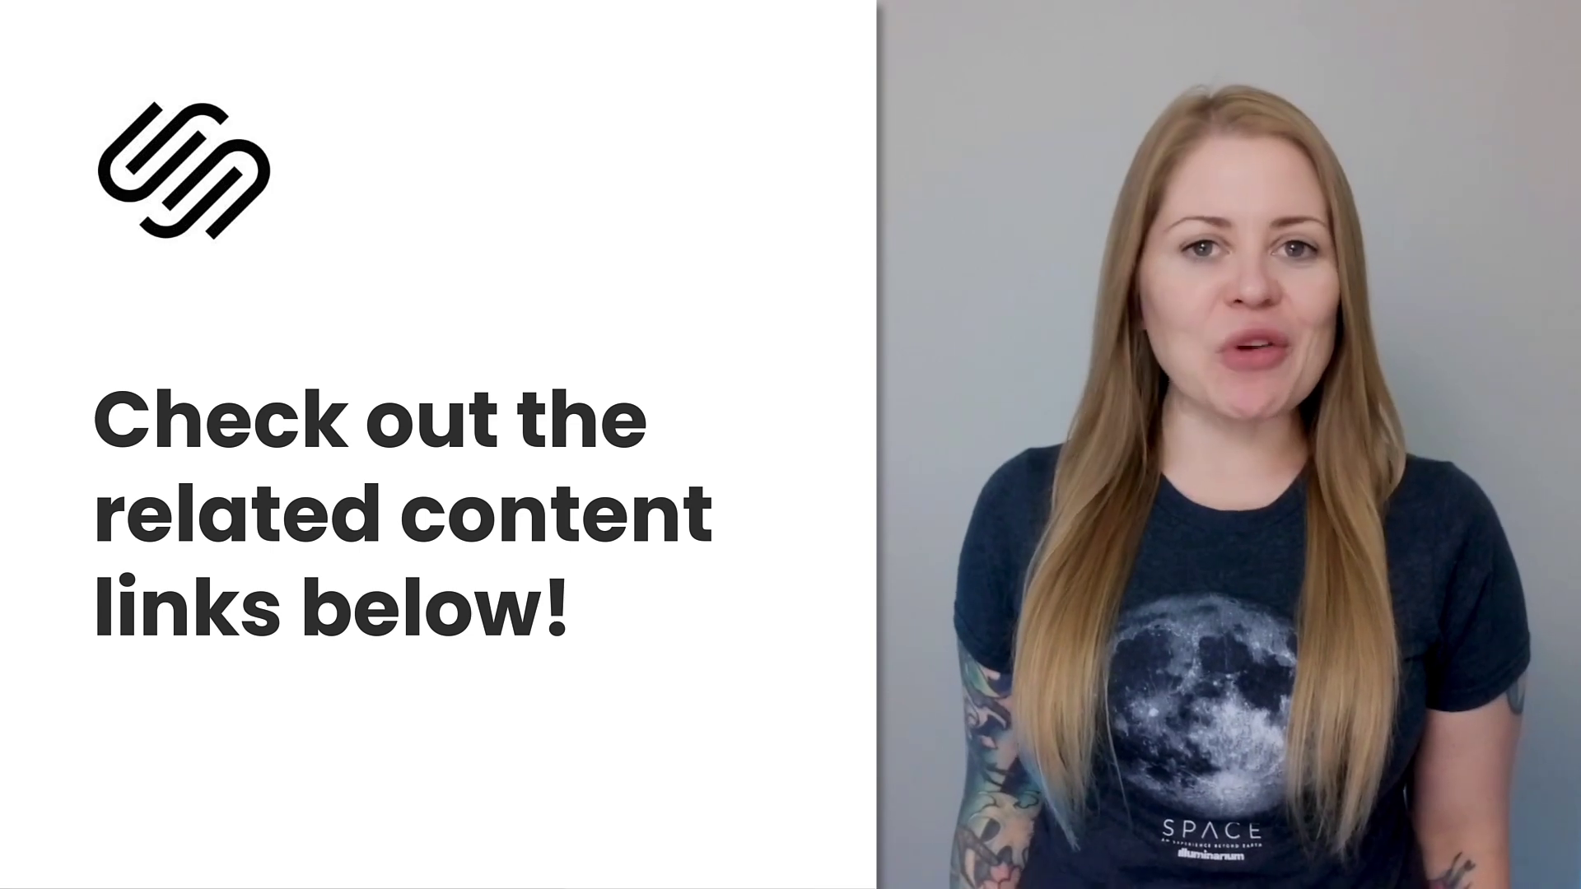